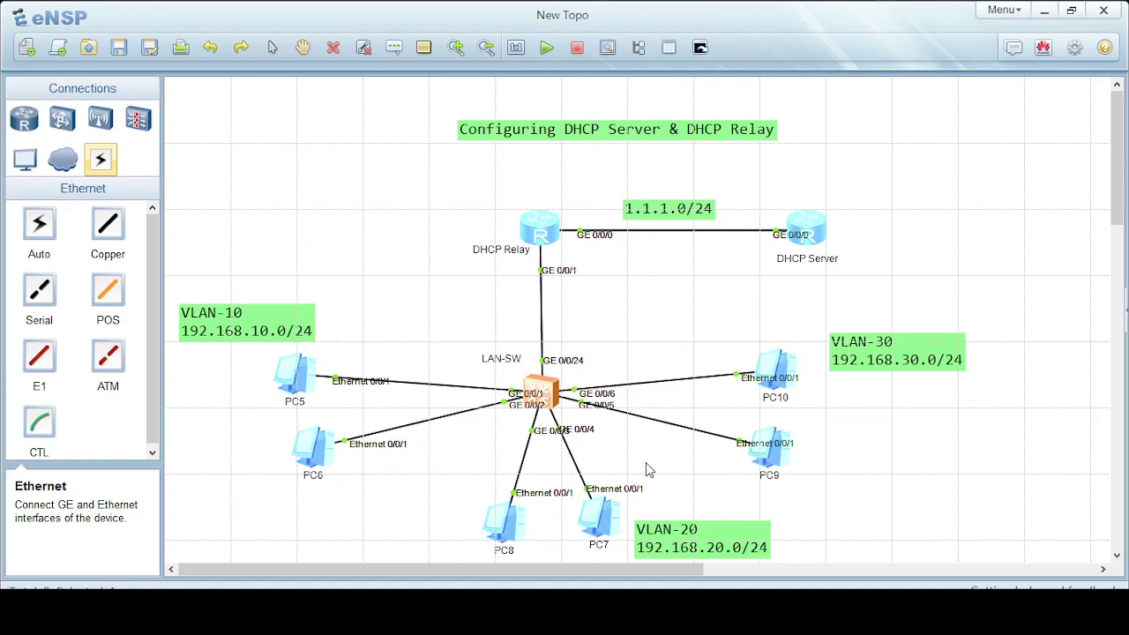
# - Open the LAN-SW console, drag it aside, then minimize it to show the topology canvas
pyautogui.doubleClick(543, 390)
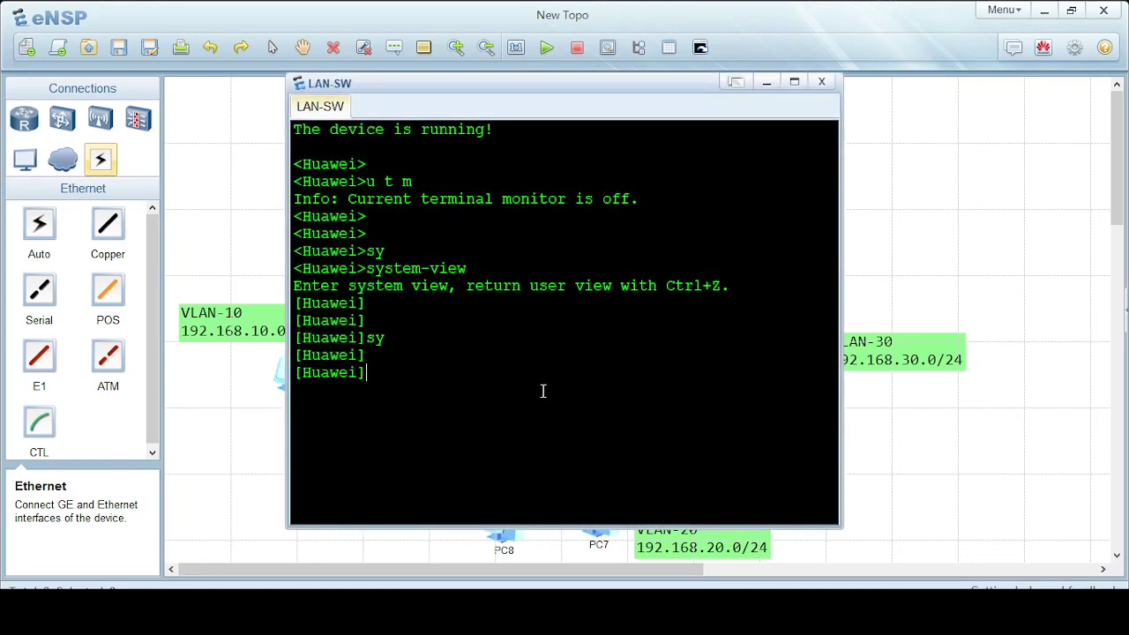
pyautogui.moveTo(505, 86); pyautogui.dragTo(853, 136)
pyautogui.moveTo(920, 147); pyautogui.dragTo(754, 135)
pyautogui.click(946, 118)
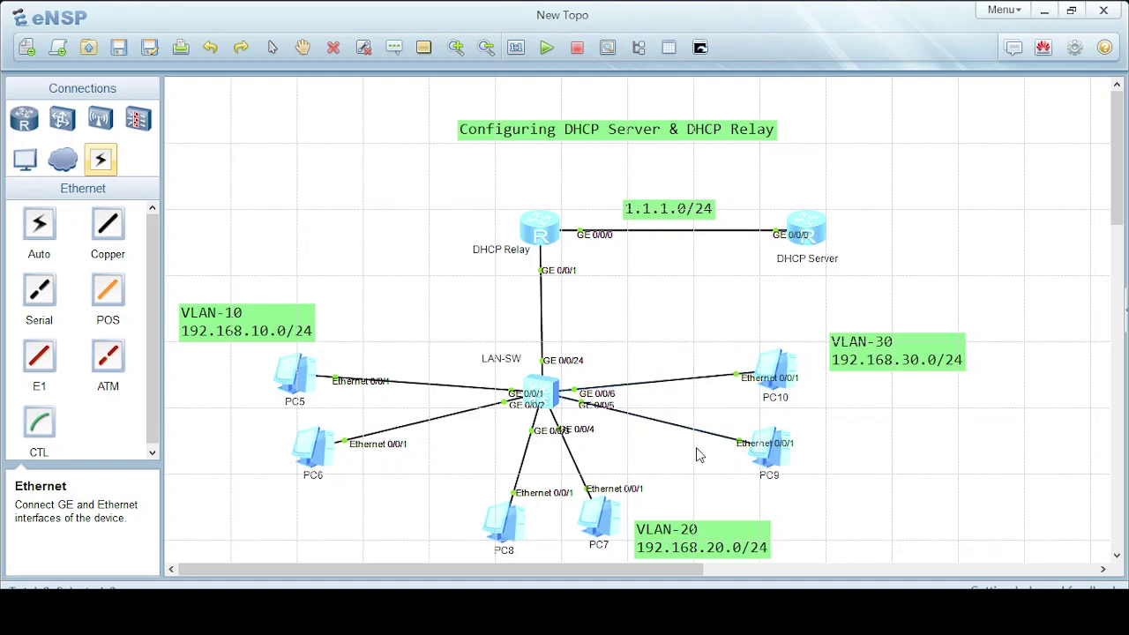
# - Reopen the switch console and rename the switch to LAN-SW with sysname
pyautogui.doubleClick(554, 398)
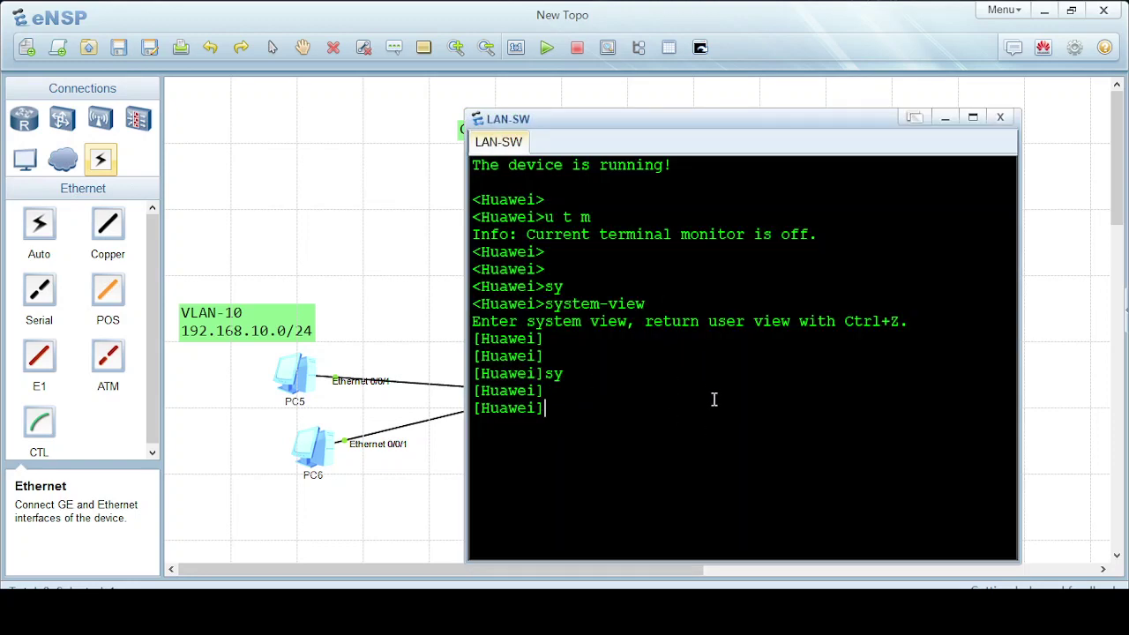
pyautogui.press('Return')
pyautogui.press('Return')
pyautogui.write('sy')
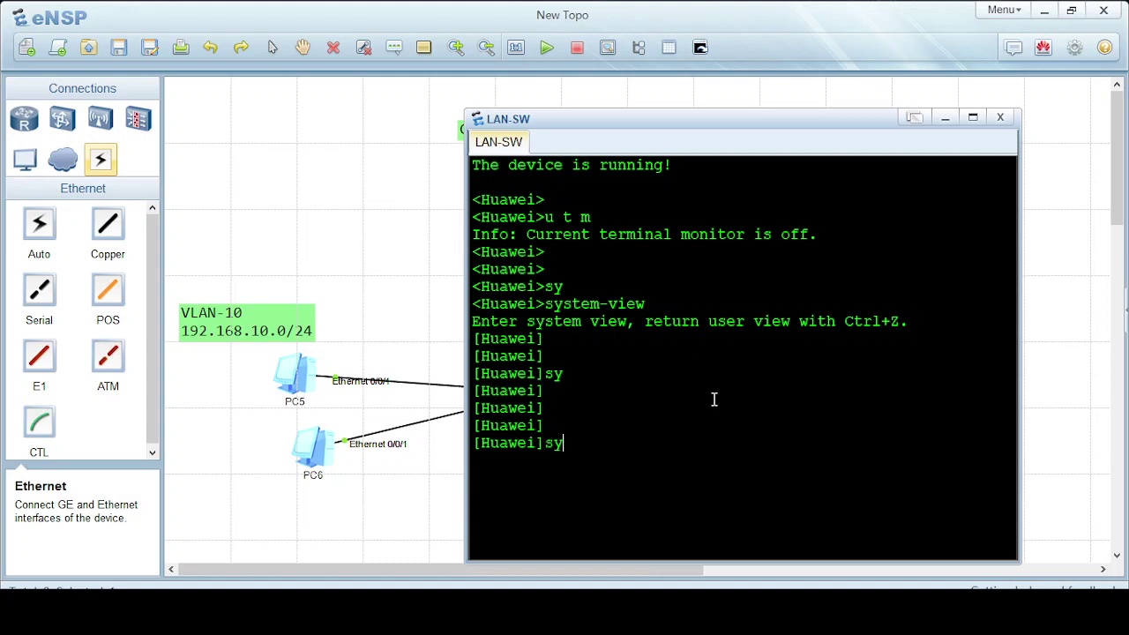
pyautogui.press('Tab')
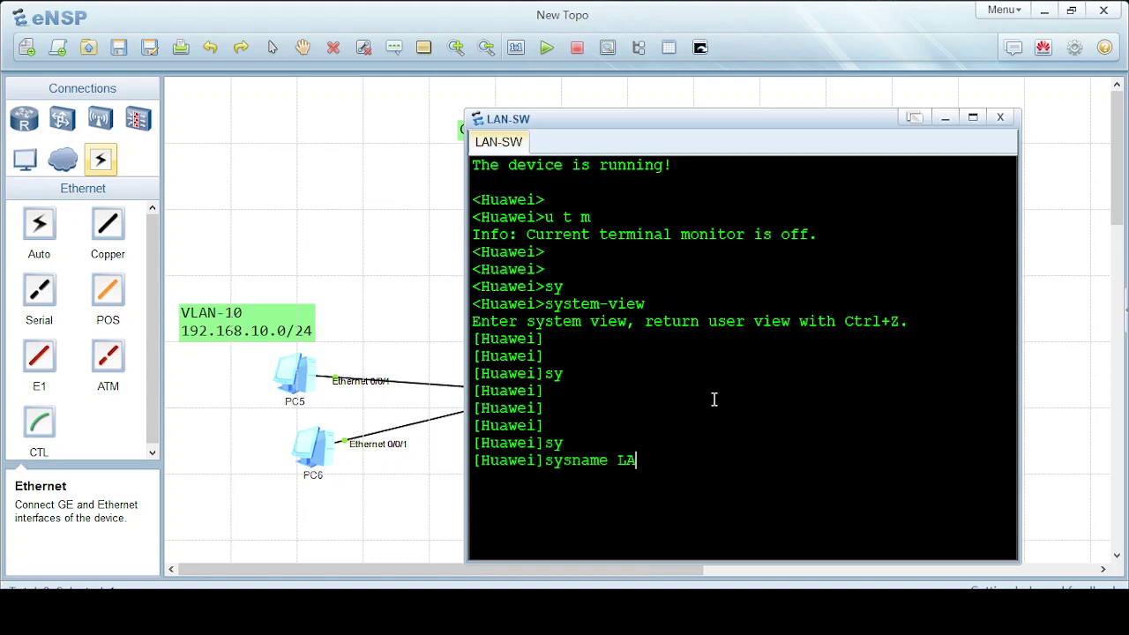
pyautogui.write('N-SW')
pyautogui.press('Return')
pyautogui.press('Return')
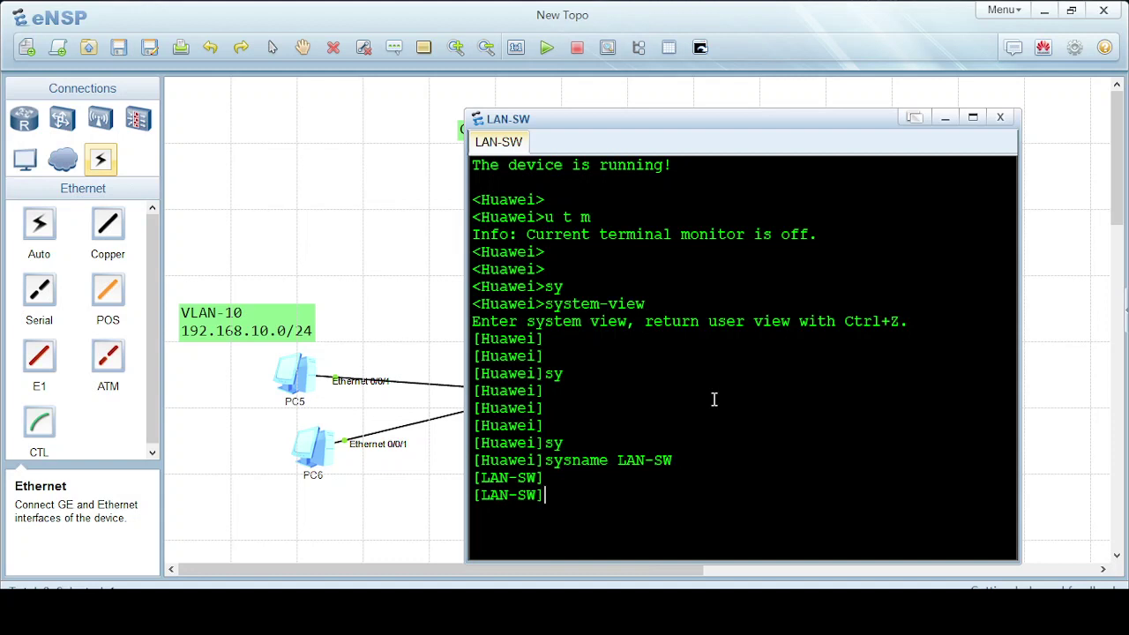
pyautogui.press('Return')
pyautogui.press('Return')
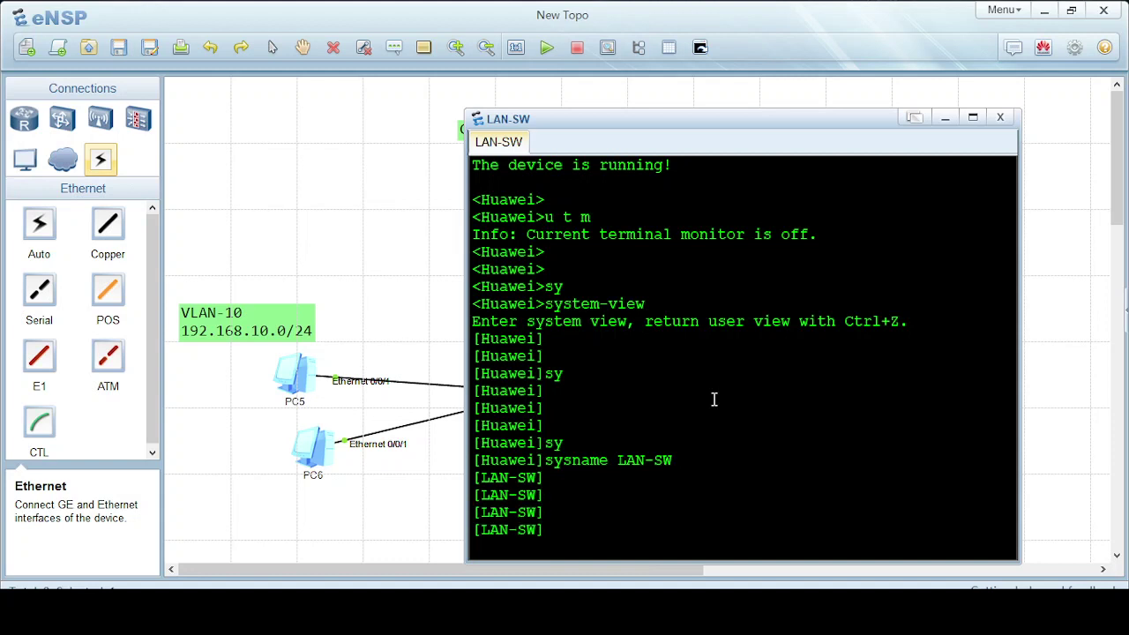
# - Create VLANs 10, 20 and 30 with vlan batch
pyautogui.write('vl')
pyautogui.write('an b')
pyautogui.press('Tab')
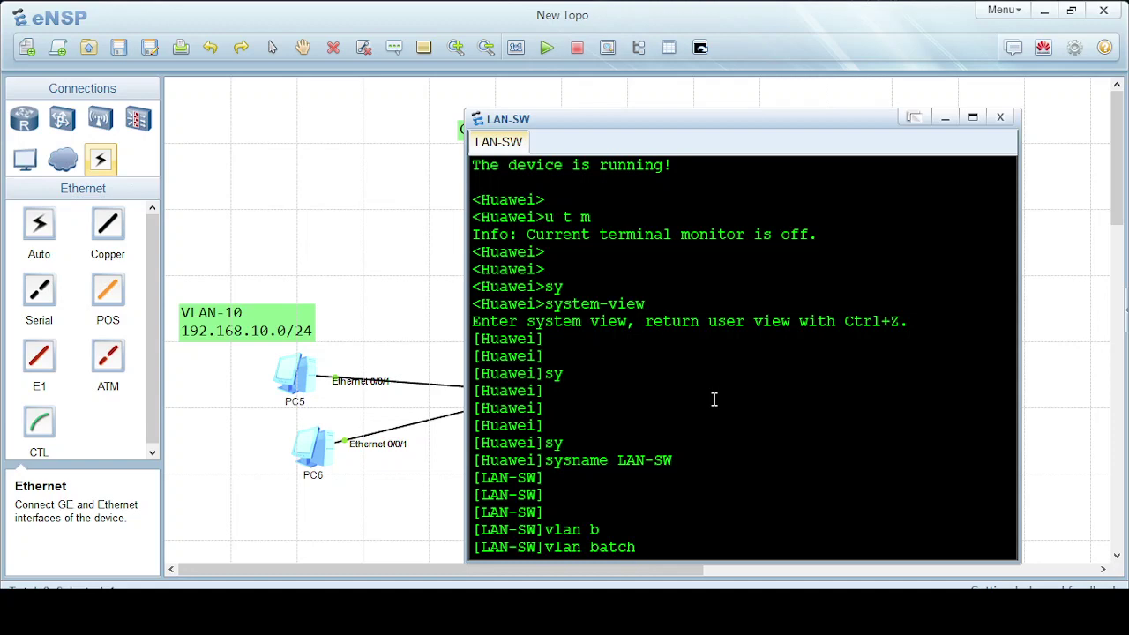
pyautogui.write('10 20 30')
pyautogui.press('Return')
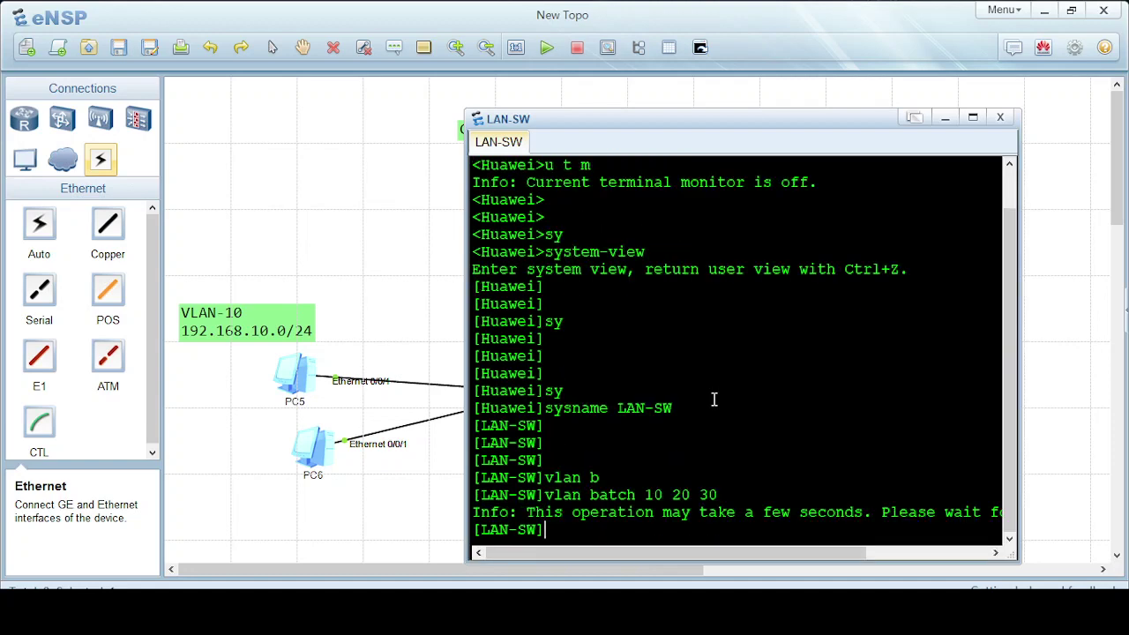
# - Maximize the console and create a port group for GigabitEthernet 0/0/1 to 0/0/2
pyautogui.click(972, 118)
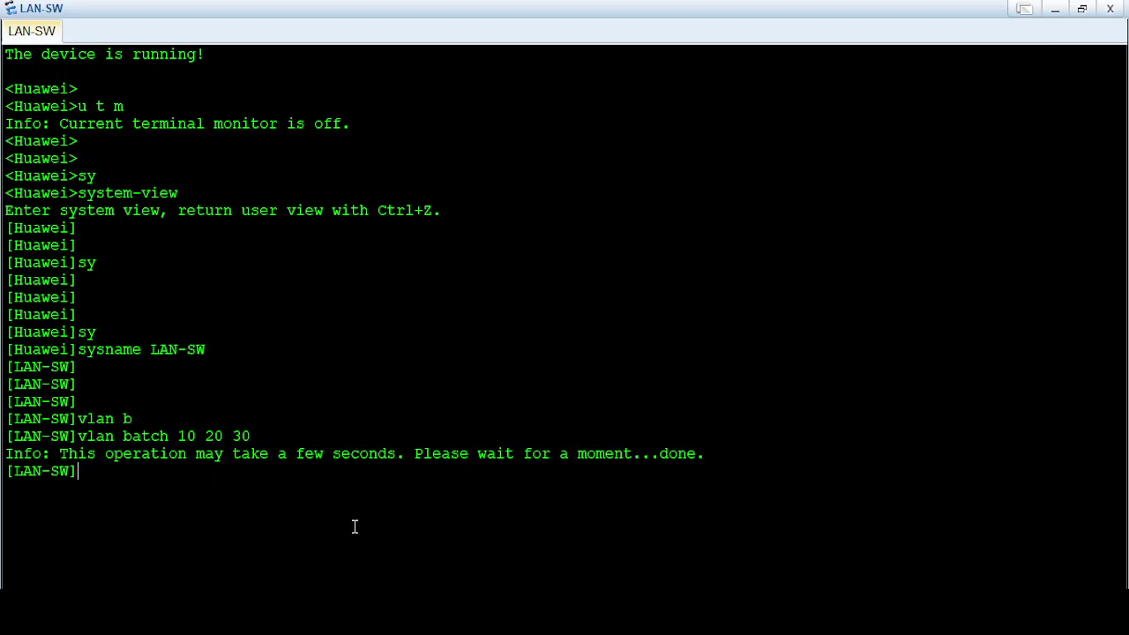
pyautogui.write('por')
pyautogui.press('Tab')
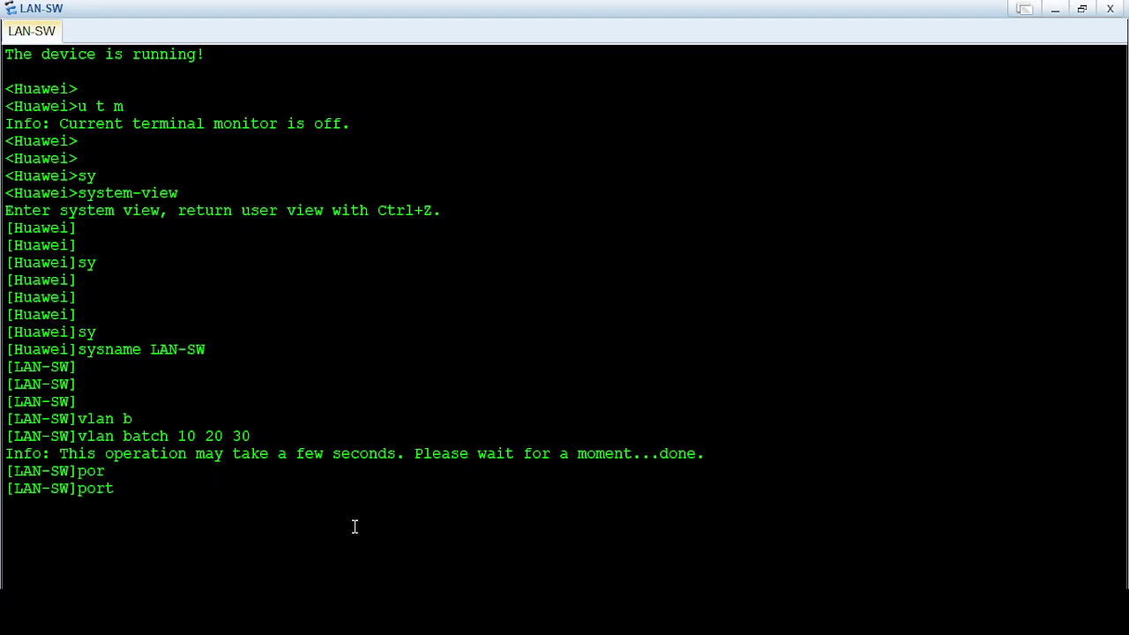
pyautogui.write('-g')
pyautogui.press('Tab')
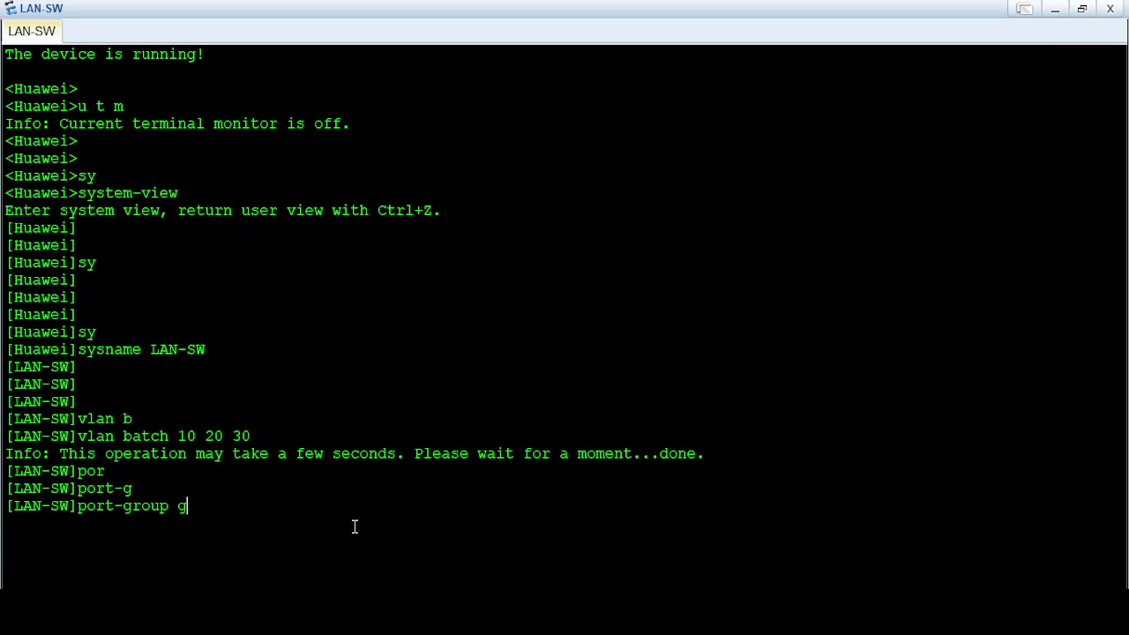
pyautogui.write('r')
pyautogui.press('Tab')
pyautogui.write('gi')
pyautogui.press('Tab')
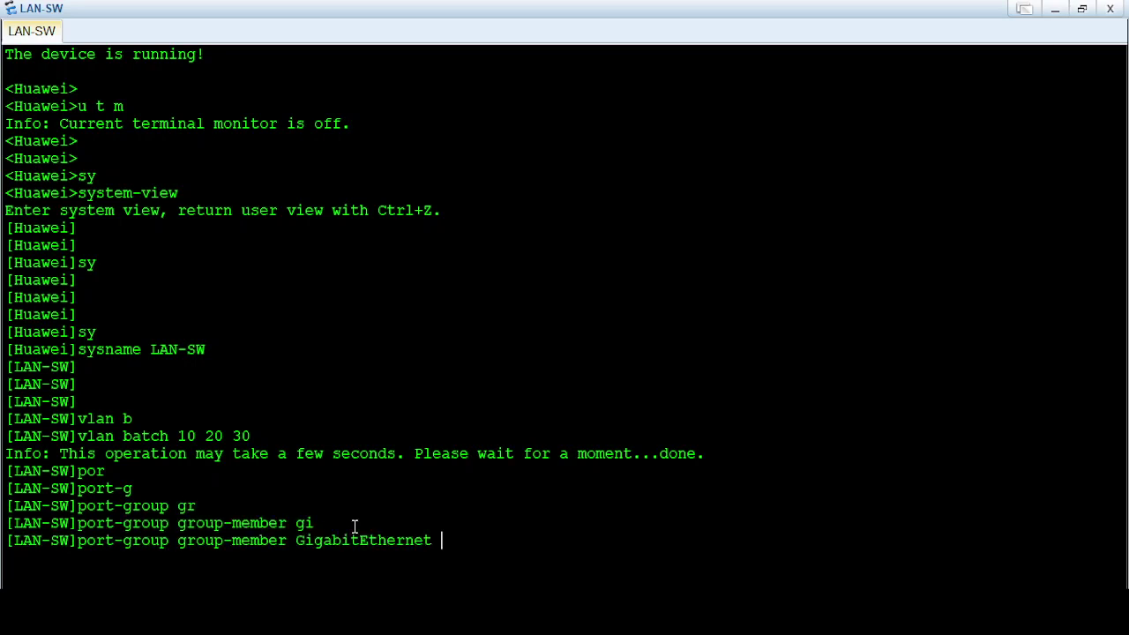
pyautogui.write('/0/')
pyautogui.write('1 ')
pyautogui.write('go g')
pyautogui.press('BackSpace')
pyautogui.press('BackSpace')
pyautogui.write('o gi')
pyautogui.press('Tab')
pyautogui.write('0/0')
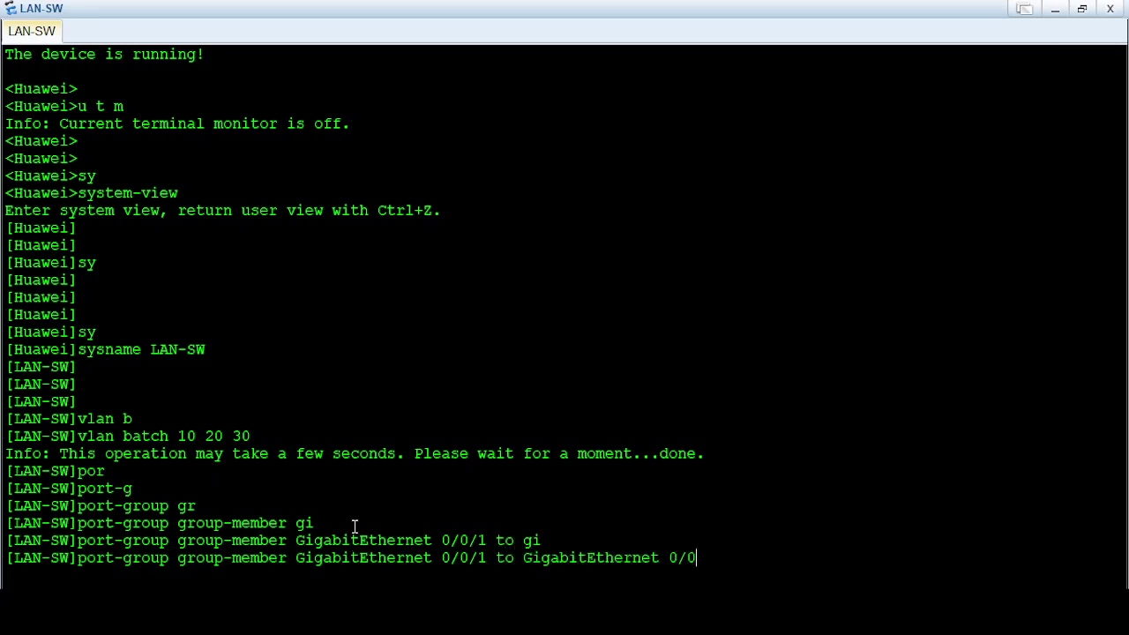
pyautogui.write('/2')
pyautogui.press('Return')
pyautogui.press('Return')
pyautogui.press('Return')
pyautogui.press('Return')
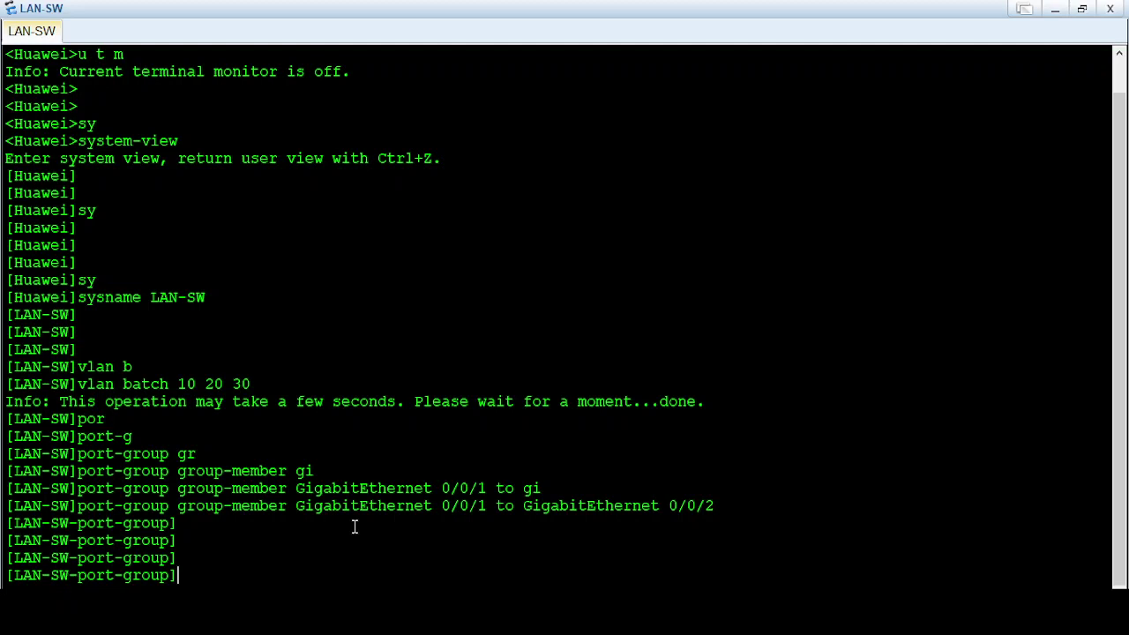
# - Set the grouped ports 0/0/1–0/0/2 to link-type access
pyautogui.write('por')
pyautogui.press('Tab')
pyautogui.write('li')
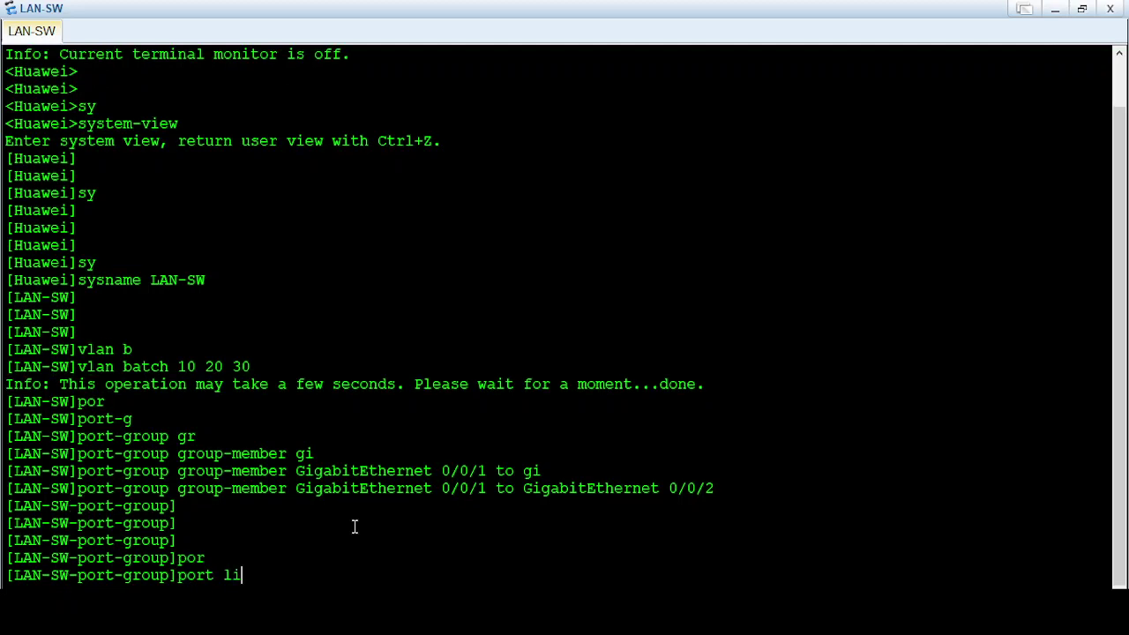
pyautogui.press('Tab')
pyautogui.press('Tab')
pyautogui.write('ac')
# - Assign ports 0/0/1–0/0/2 to default VLAN 10 and quit the port group
pyautogui.press('Tab')
pyautogui.press('Return')
pyautogui.write('p')
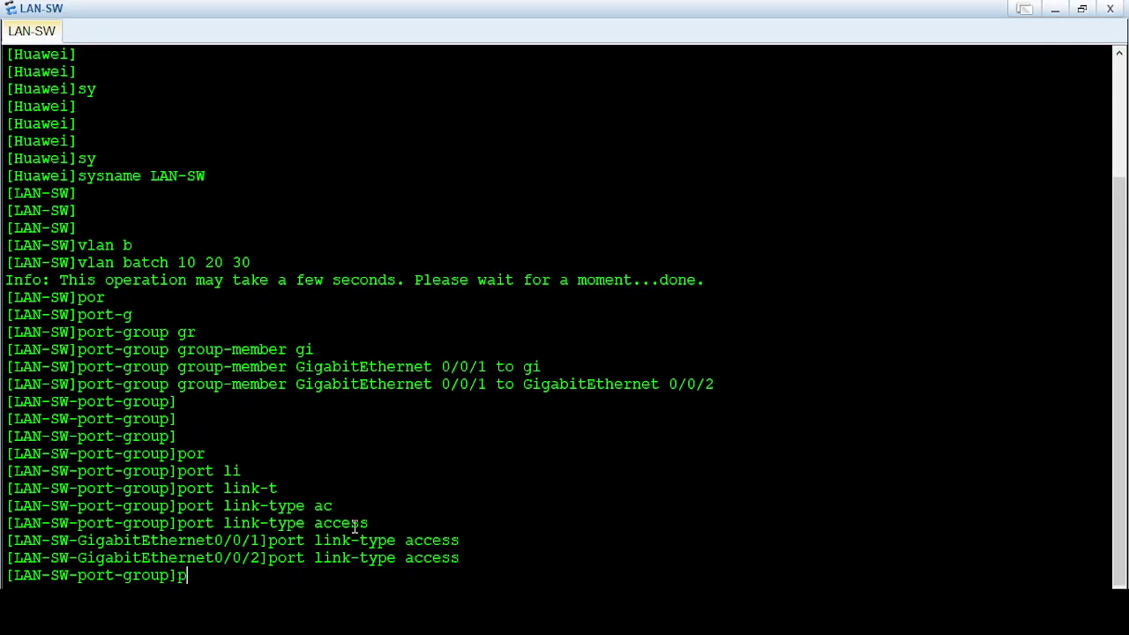
pyautogui.write('or')
pyautogui.press('Tab')
pyautogui.write('ac')
pyautogui.press('Tab')
pyautogui.write('v')
pyautogui.press('Tab')
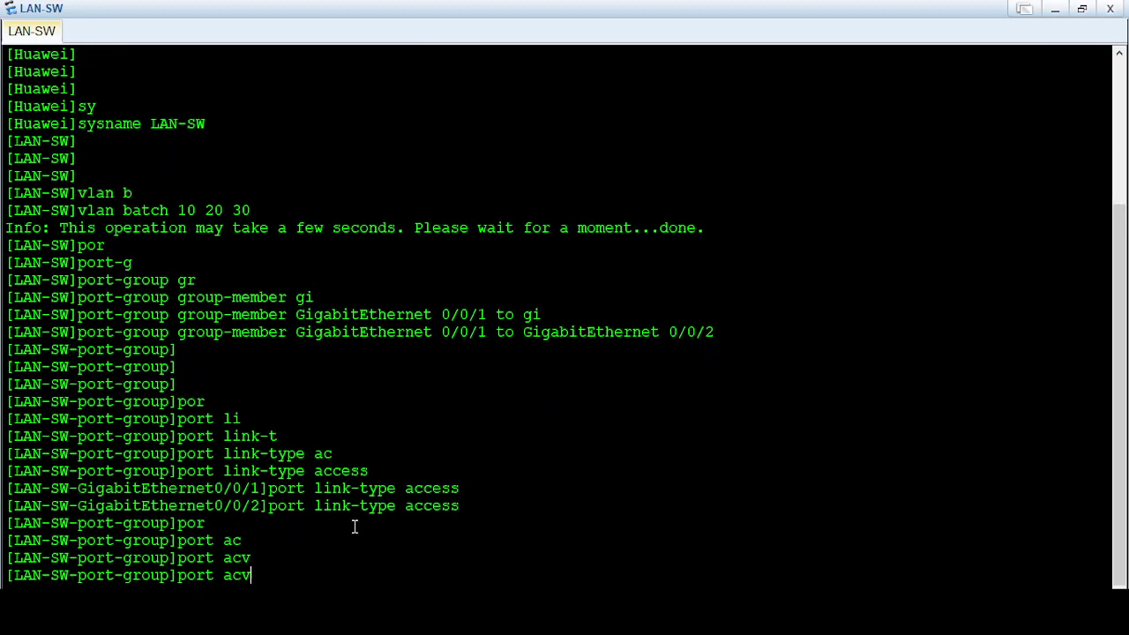
pyautogui.press('BackSpace')
pyautogui.press('BackSpace')
pyautogui.write('de')
pyautogui.press('Tab')
pyautogui.write('v')
pyautogui.press('Tab')
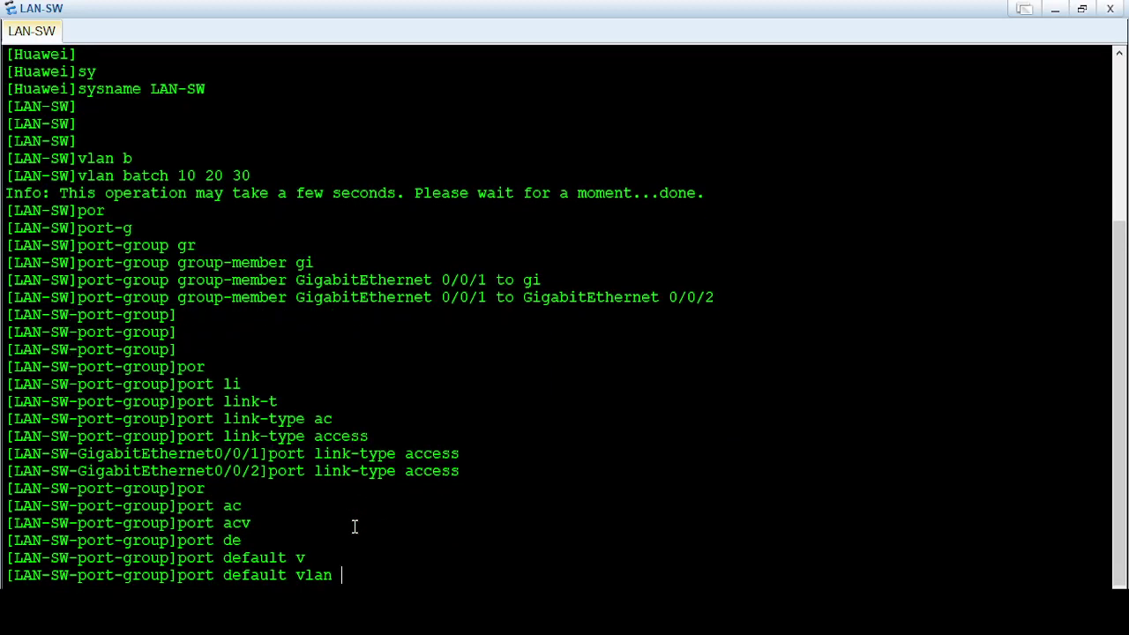
pyautogui.write('10')
pyautogui.press('Return')
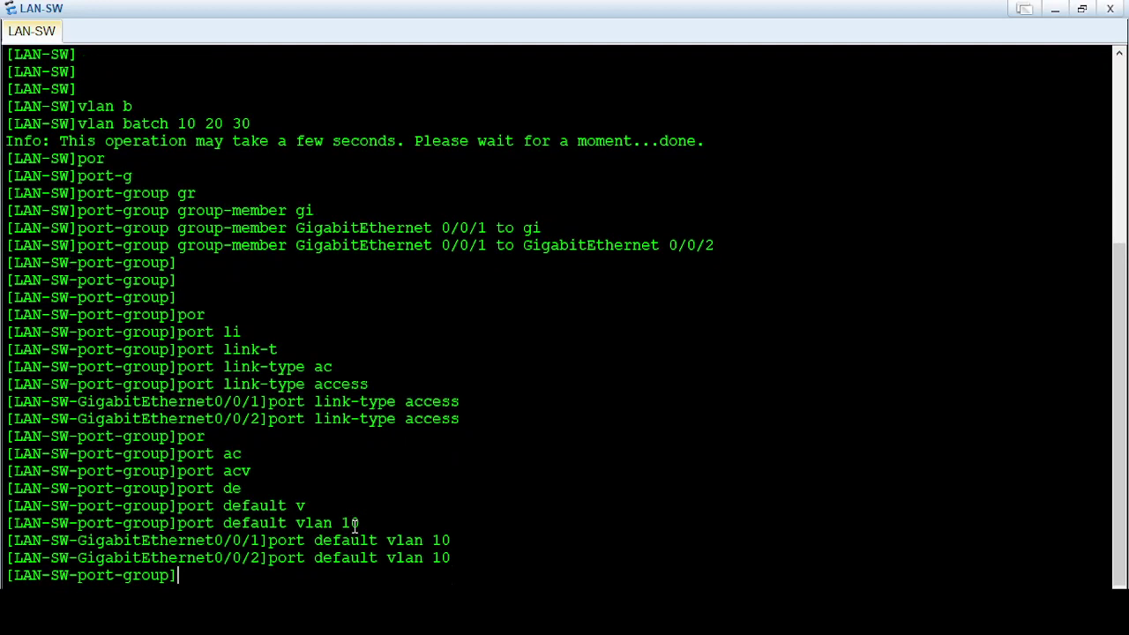
pyautogui.press('Return')
pyautogui.press('Return')
pyautogui.write('uit')
pyautogui.press('Return')
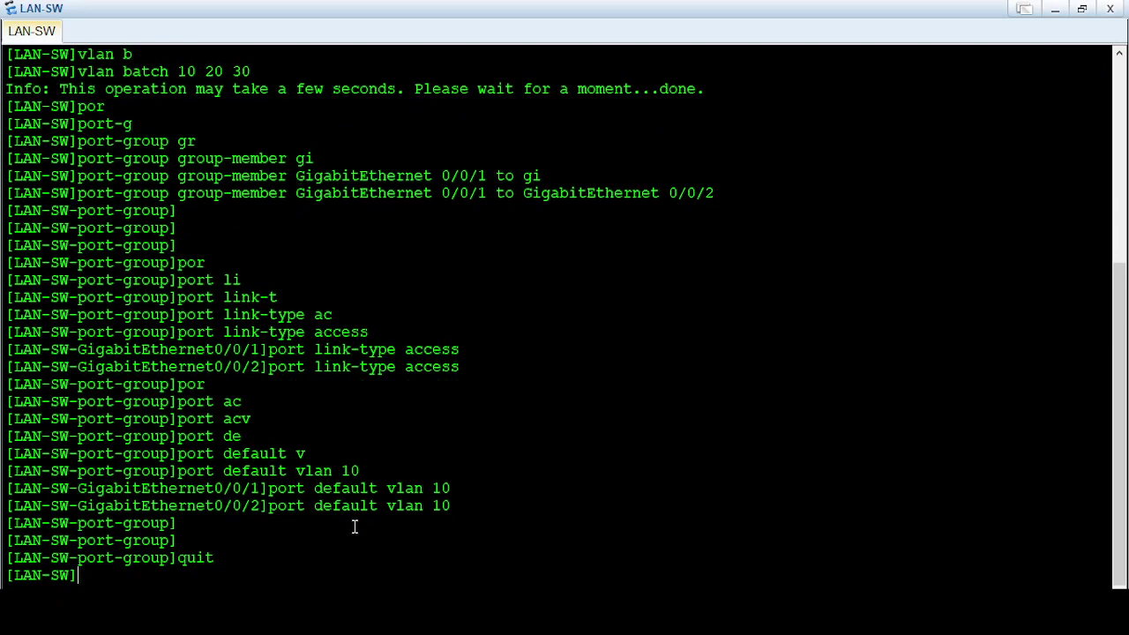
pyautogui.press('Return')
pyautogui.press('Return')
pyautogui.press('Return')
# - Create a port group for GigabitEthernet 0/0/3 to 0/0/4
pyautogui.write('por')
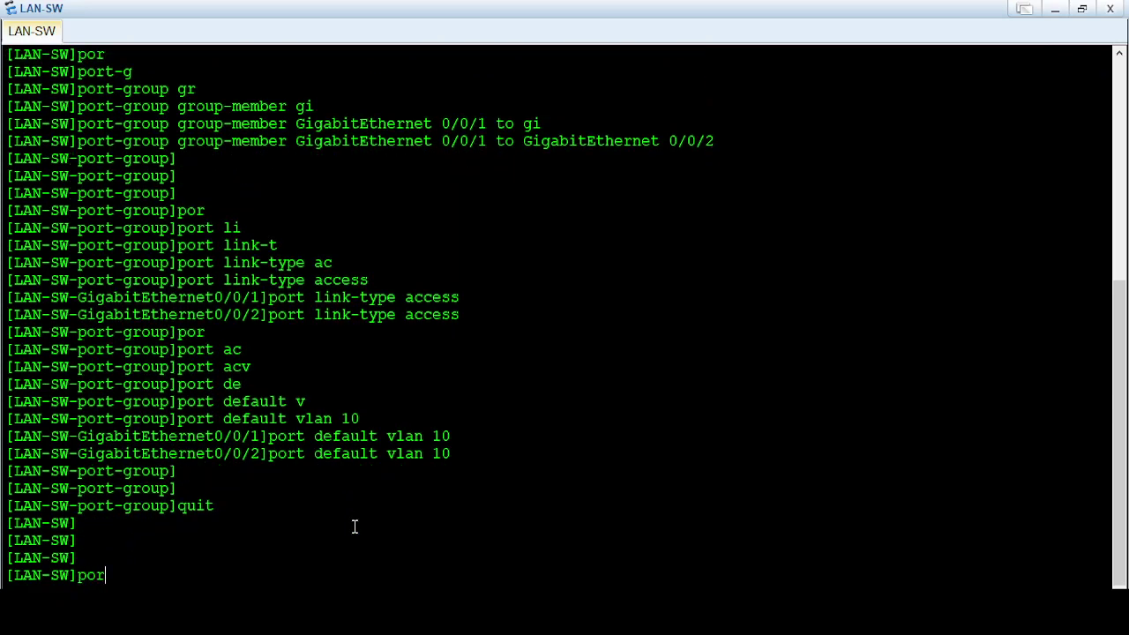
pyautogui.press('Tab')
pyautogui.write('-g')
pyautogui.press('Tab')
pyautogui.write('gr')
pyautogui.press('Tab')
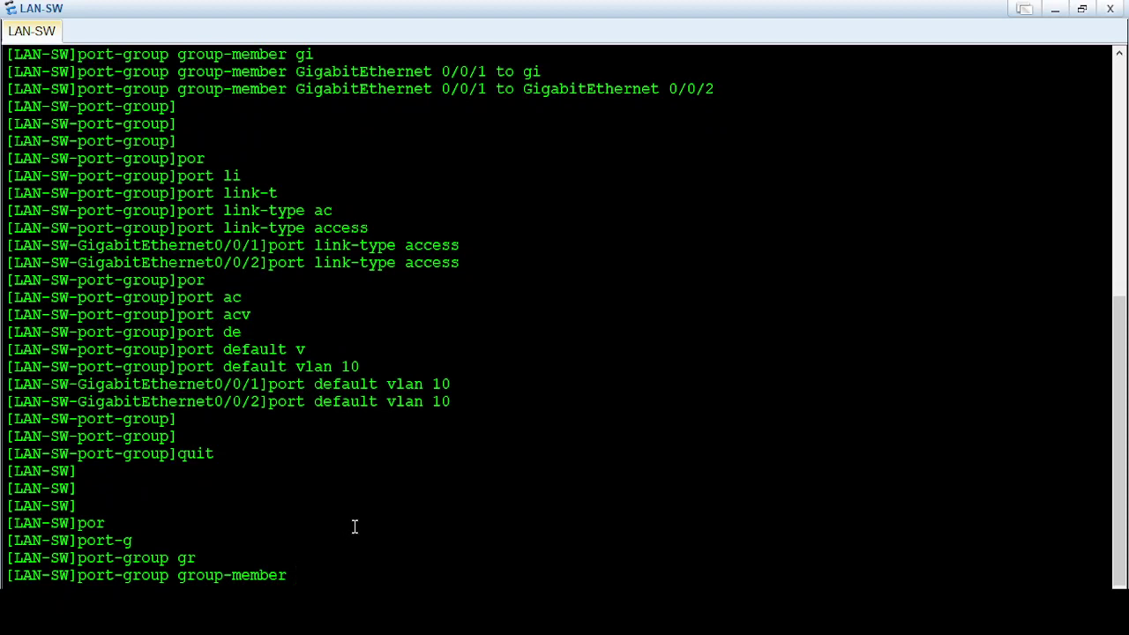
pyautogui.write('gabi')
pyautogui.press('Tab')
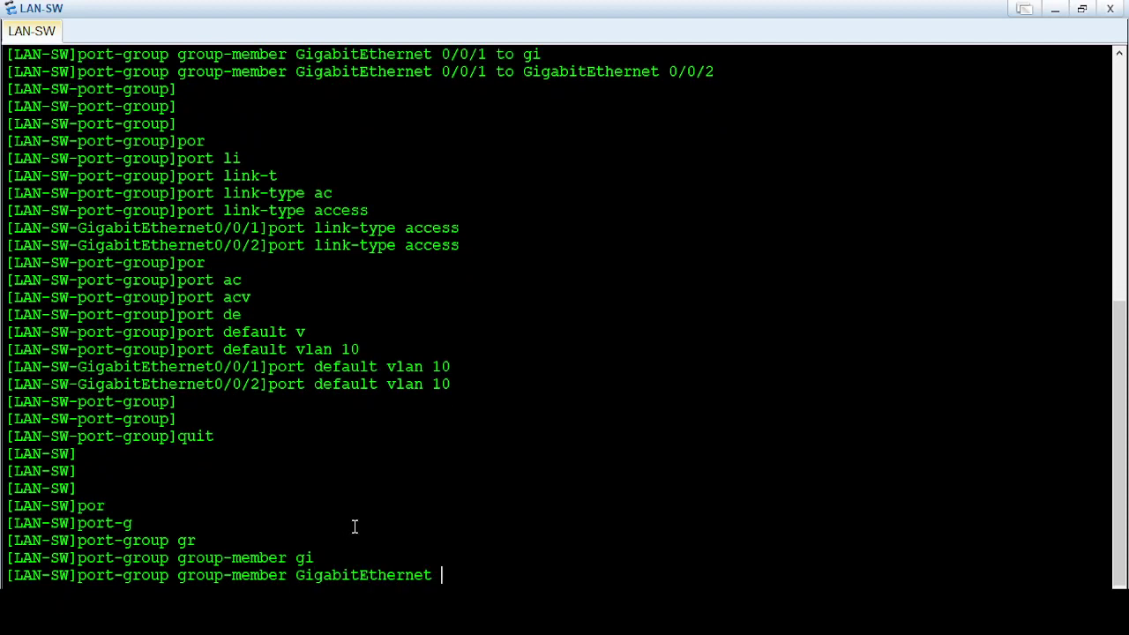
pyautogui.write('0/')
pyautogui.write(' go')
pyautogui.write('o')
pyautogui.press('BackSpace')
pyautogui.press('BackSpace')
pyautogui.write('to Gigabi')
pyautogui.press('Tab')
pyautogui.write('0/')
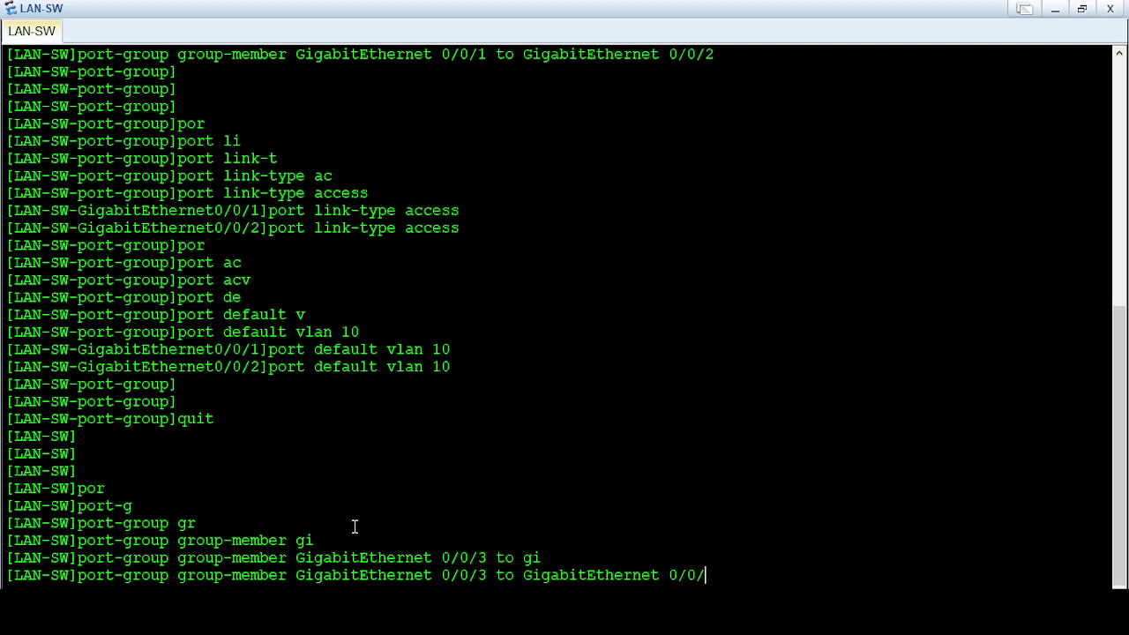
pyautogui.write('4')
pyautogui.press('Return')
# - Set the grouped ports 0/0/3–0/0/4 to link-type access
pyautogui.write('port-group]p')
pyautogui.press('Tab')
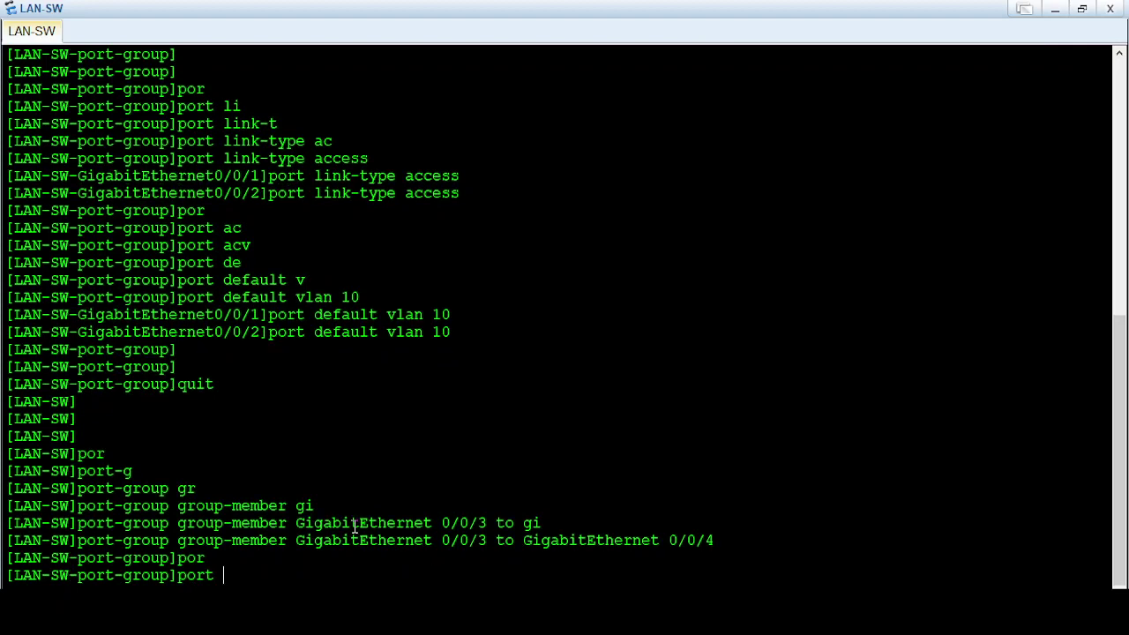
pyautogui.write('lin')
pyautogui.press('Tab')
pyautogui.write('t')
pyautogui.press('Tab')
# - Assign ports 0/0/3–0/0/4 to default VLAN 20 and quit the port group
pyautogui.press('Tab')
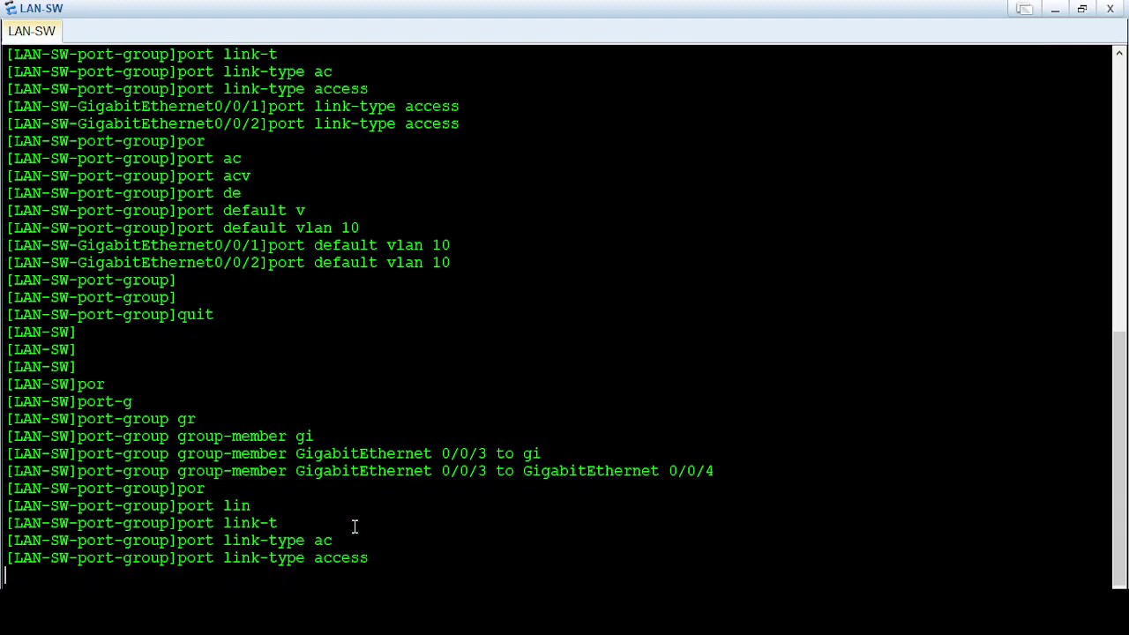
pyautogui.press('Return')
pyautogui.write('port-group]p')
pyautogui.press('Tab')
pyautogui.write('ac')
pyautogui.press('Tab')
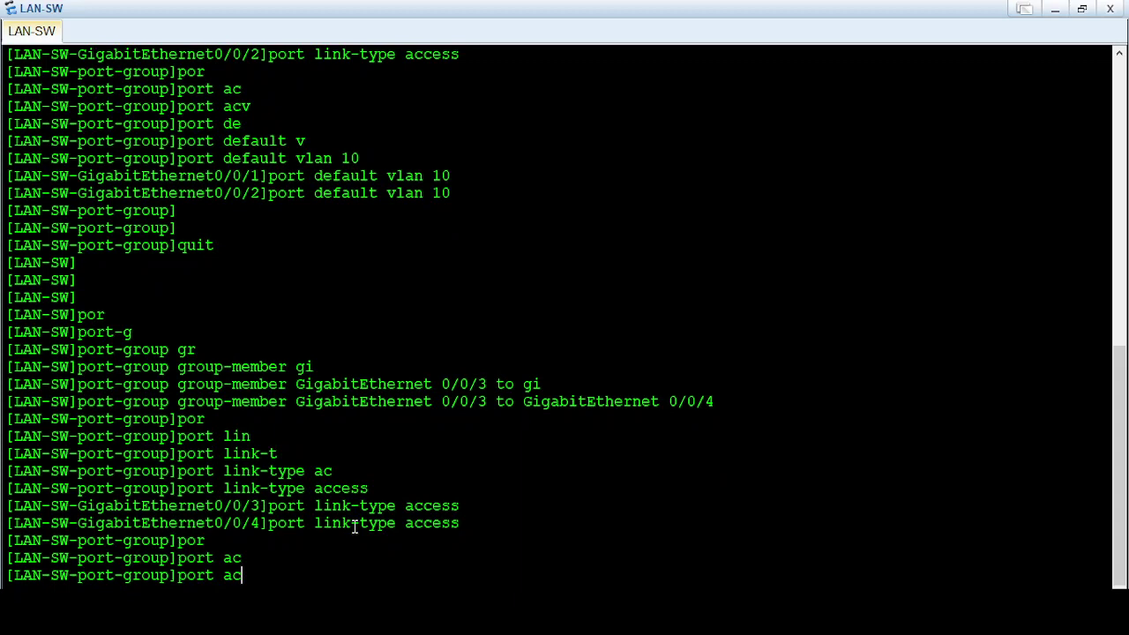
pyautogui.press('BackSpace')
pyautogui.press('BackSpace')
pyautogui.write('de')
pyautogui.press('Tab')
pyautogui.press('Tab')
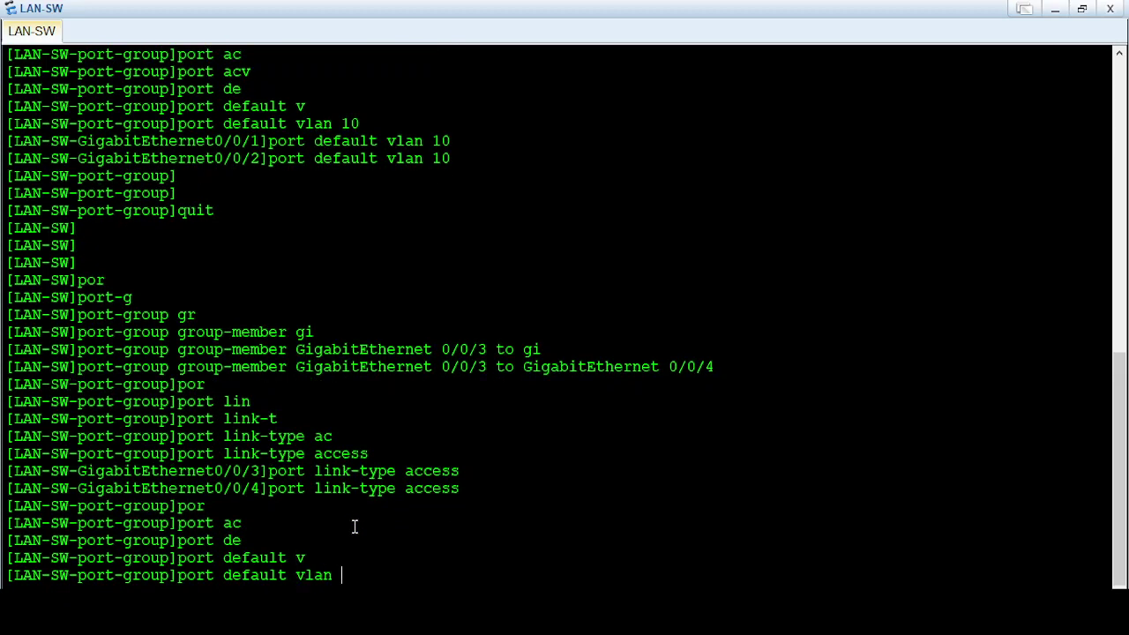
pyautogui.write('20')
pyautogui.press('Return')
pyautogui.write('q')
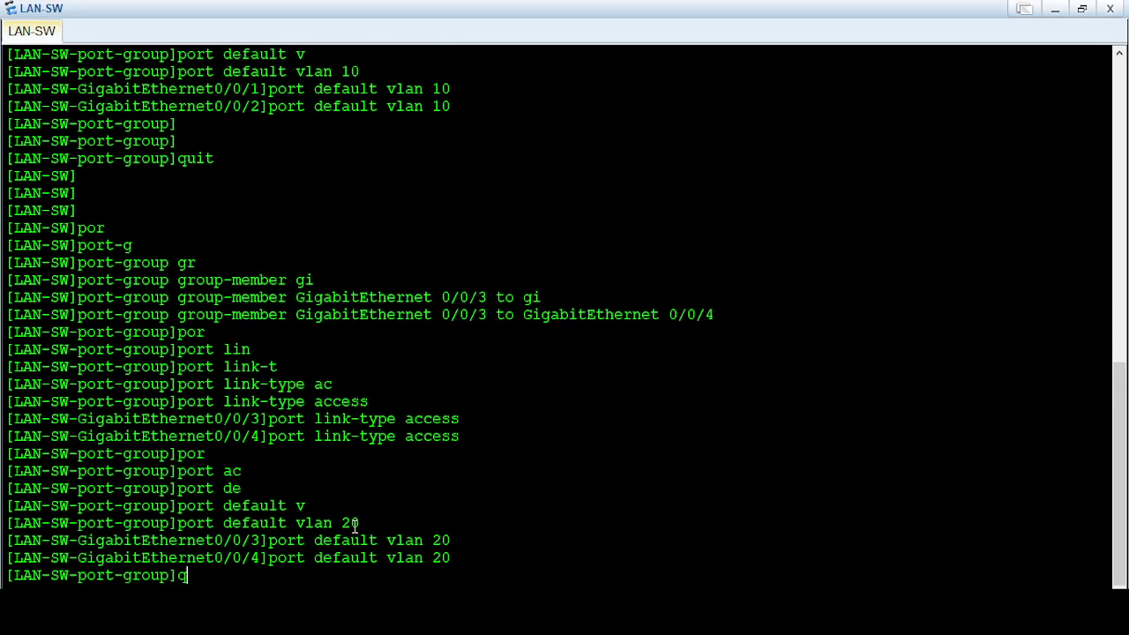
pyautogui.write('uit')
pyautogui.press('Return')
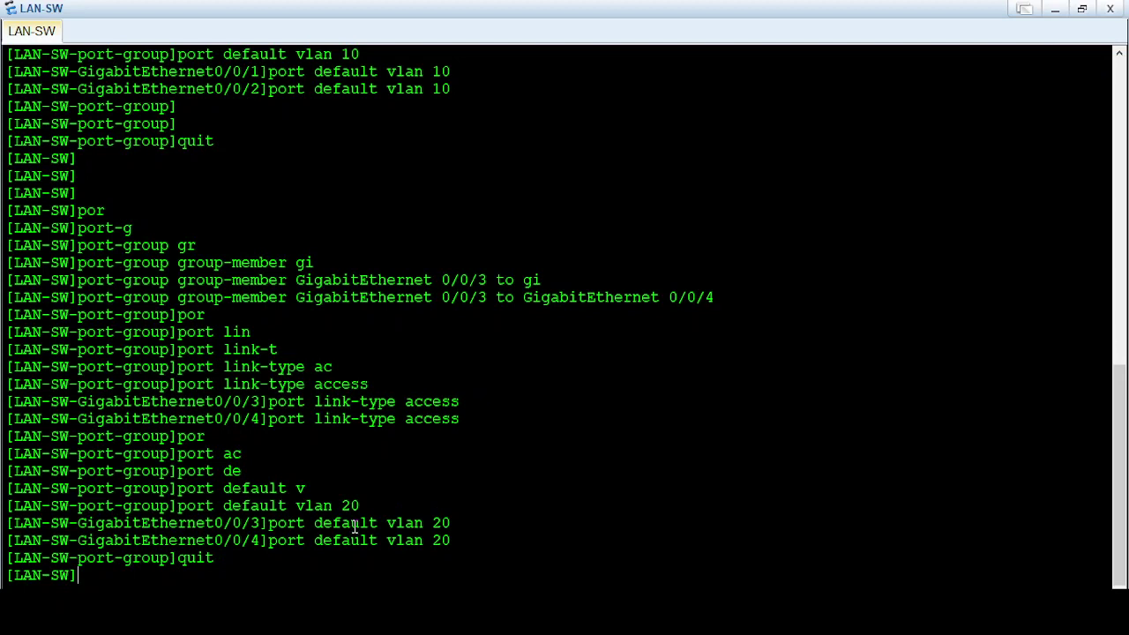
# - Create a port group for GigabitEthernet 0/0/5 to 0/0/6
pyautogui.write('por')
pyautogui.press('Tab')
pyautogui.write('-g')
pyautogui.press('Tab')
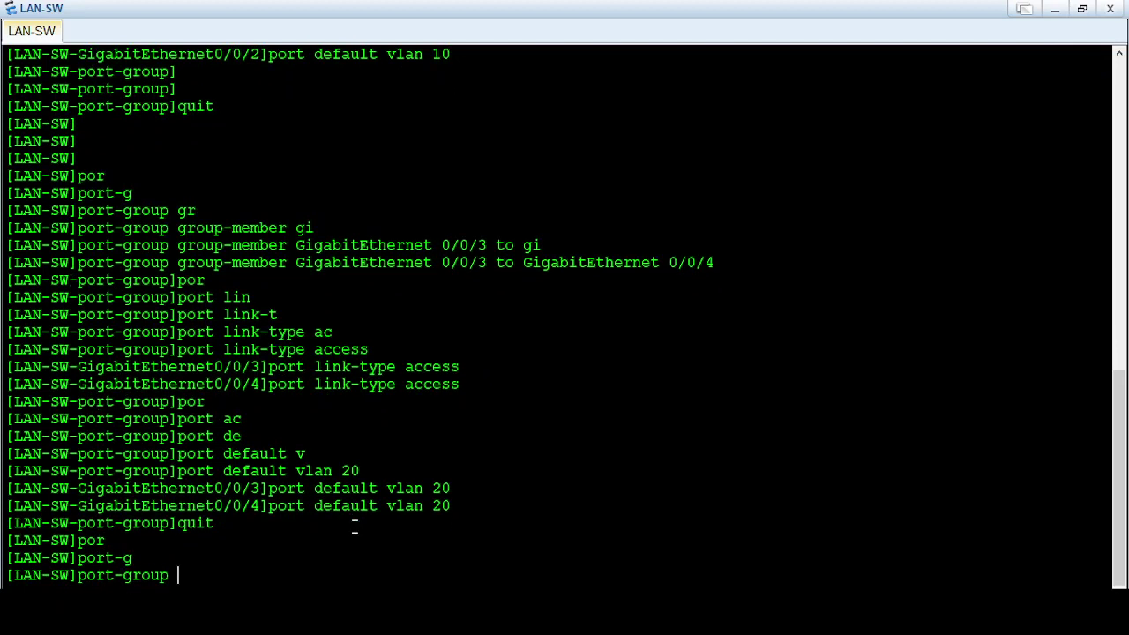
pyautogui.write('g')
pyautogui.press('Tab')
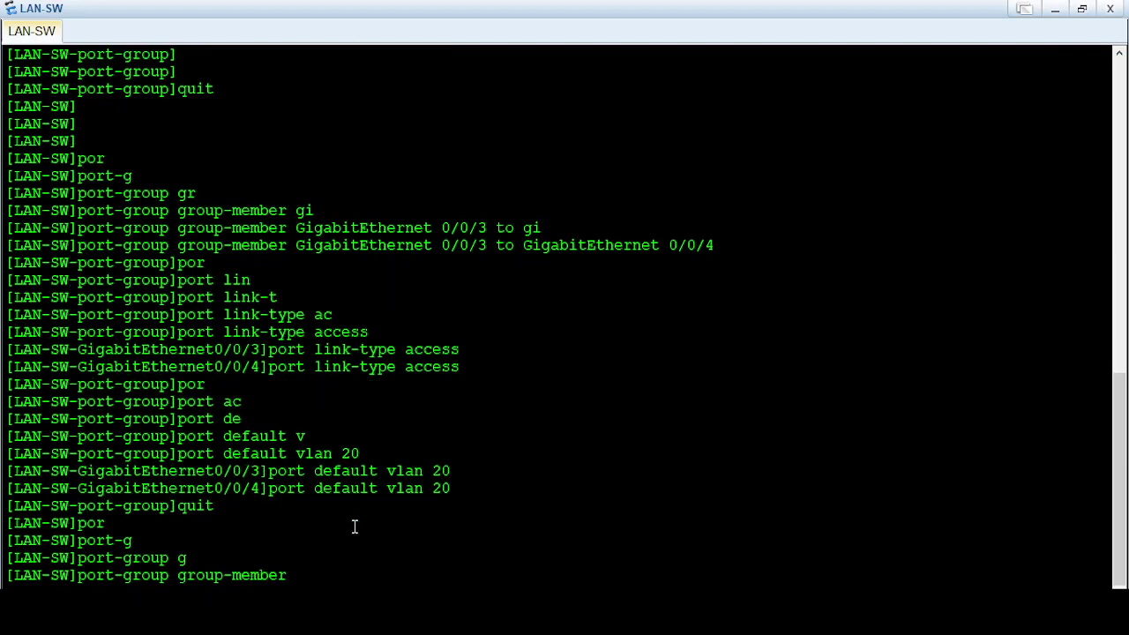
pyautogui.write('gabi')
pyautogui.press('Tab')
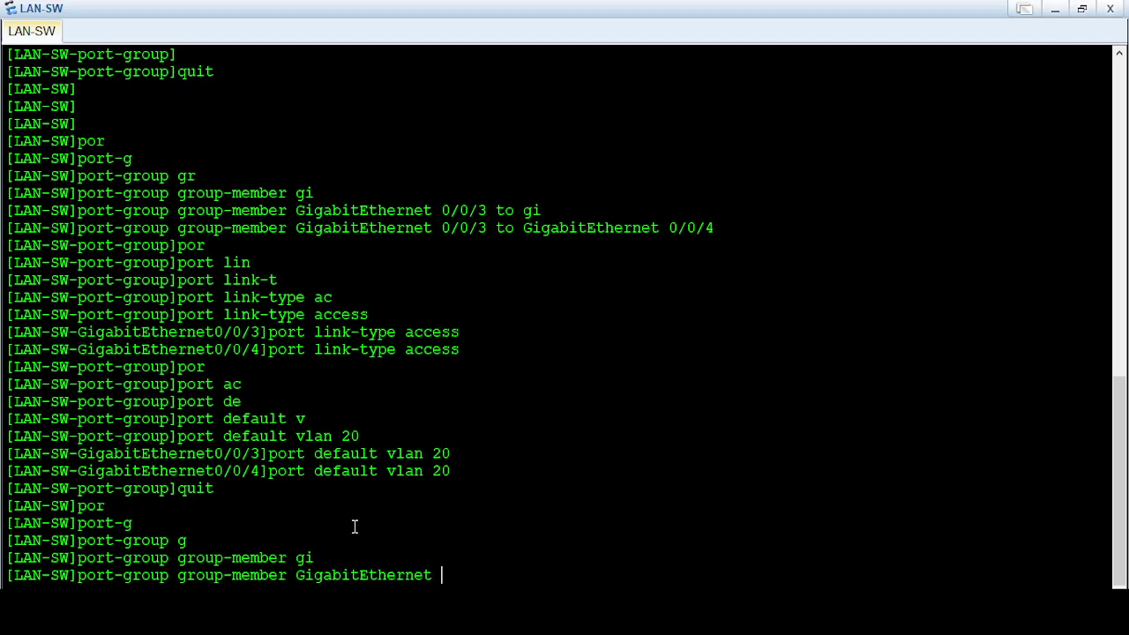
pyautogui.write('/0/')
pyautogui.write('5 go gi')
pyautogui.press('BackSpace')
pyautogui.press('BackSpace')
pyautogui.press('BackSpace')
pyautogui.write('to Gigabi')
pyautogui.press('BackSpace')
pyautogui.press('BackSpace')
pyautogui.write('gi')
pyautogui.press('Tab')
pyautogui.write('0/0/')
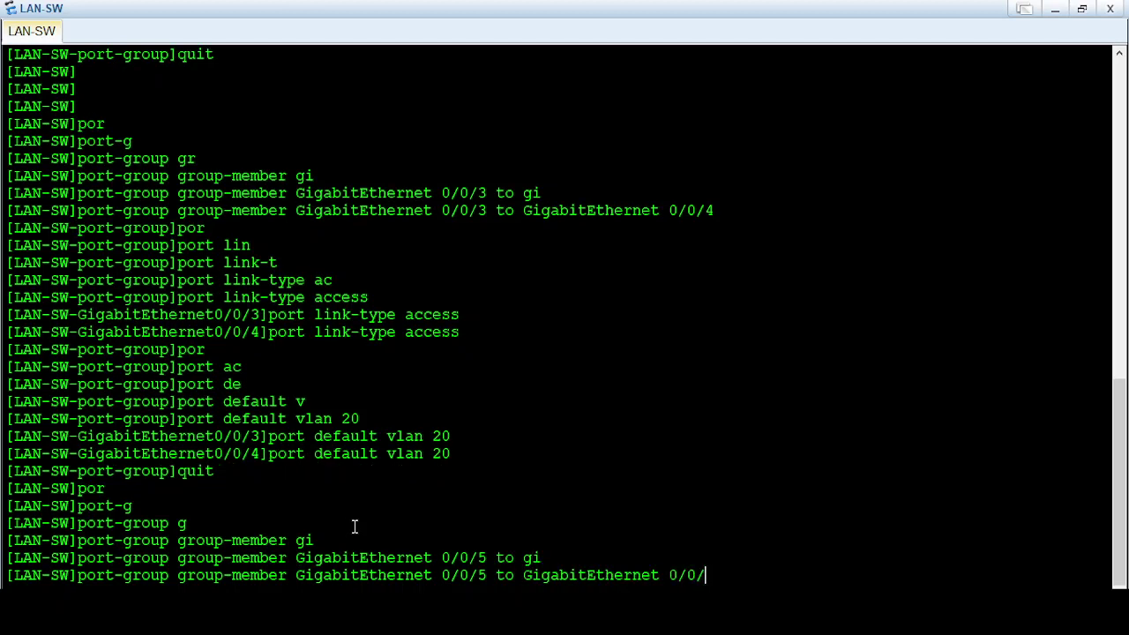
pyautogui.write('6')
pyautogui.press('Return')
# - Set the grouped ports 0/0/5–0/0/6 to link-type access
pyautogui.write('port-group]p')
pyautogui.press('Tab')
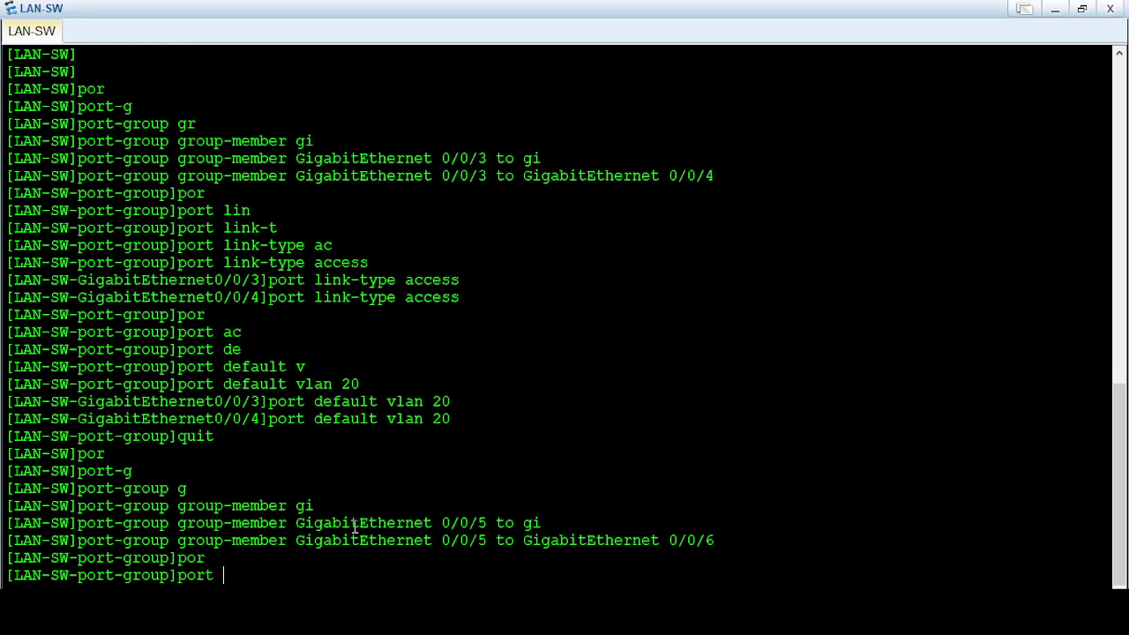
pyautogui.write('lint')
pyautogui.press('Tab')
pyautogui.press('BackSpace')
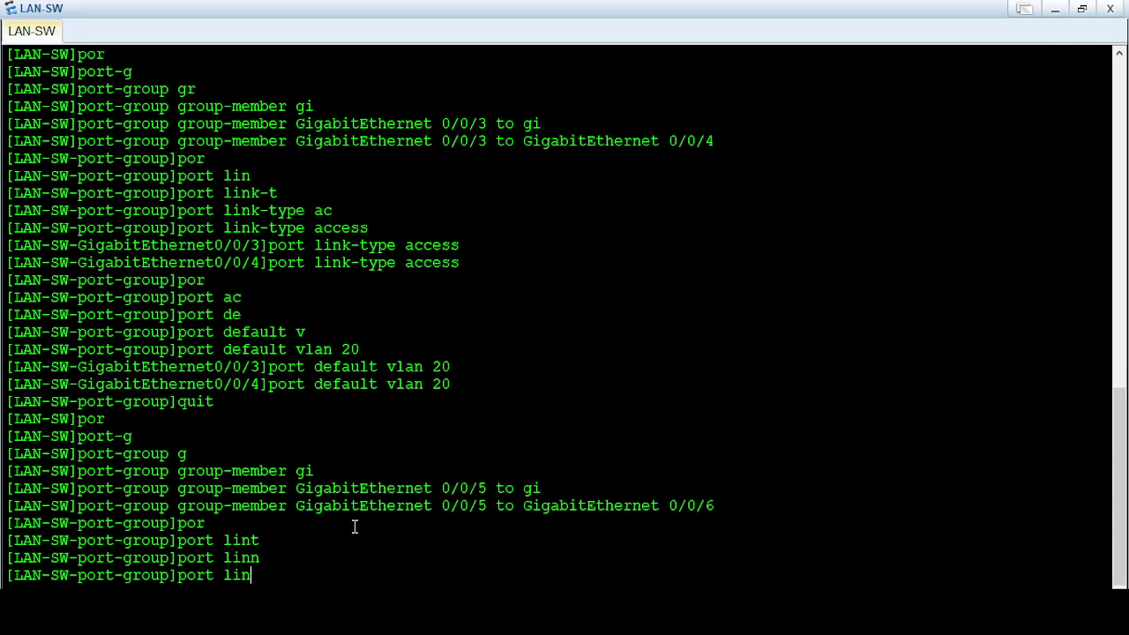
pyautogui.press('Tab')
pyautogui.write('k-')
pyautogui.write('t')
pyautogui.press('Tab')
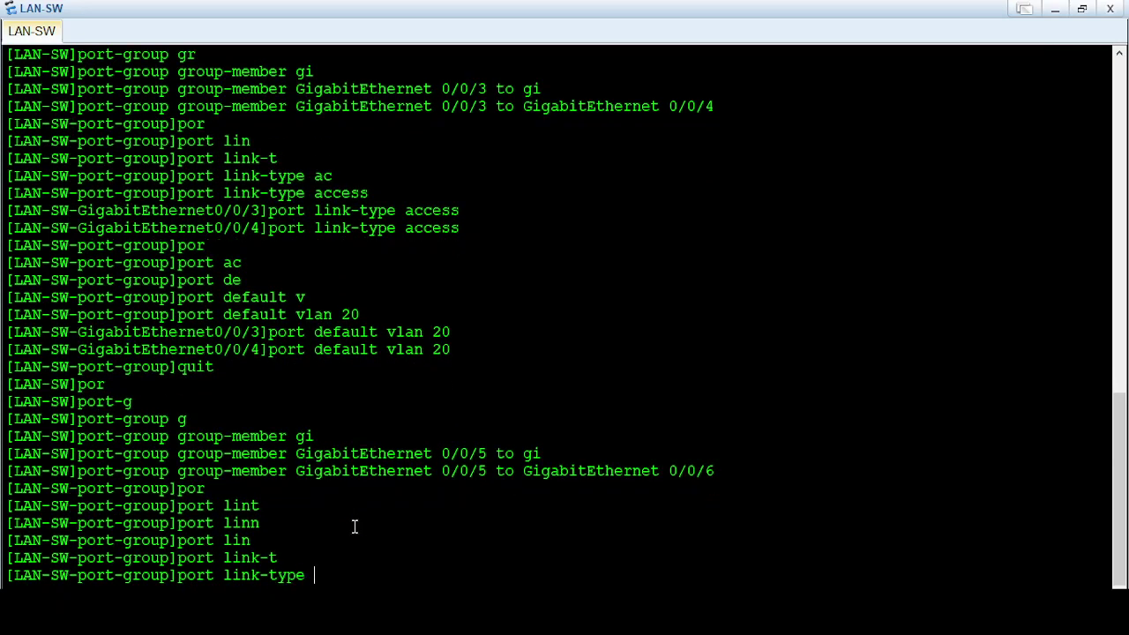
pyautogui.write('ac')
pyautogui.press('Tab')
pyautogui.press('Return')
# - Assign ports 0/0/5–0/0/6 to default VLAN 30 and quit the port group
pyautogui.write('p')
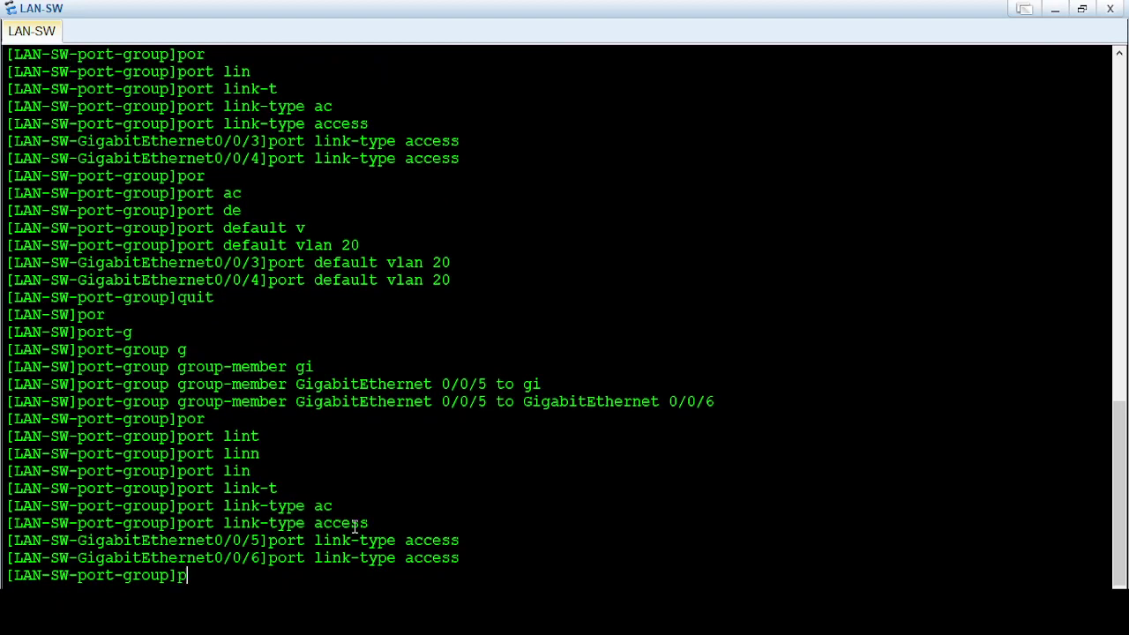
pyautogui.write('or')
pyautogui.press('Tab')
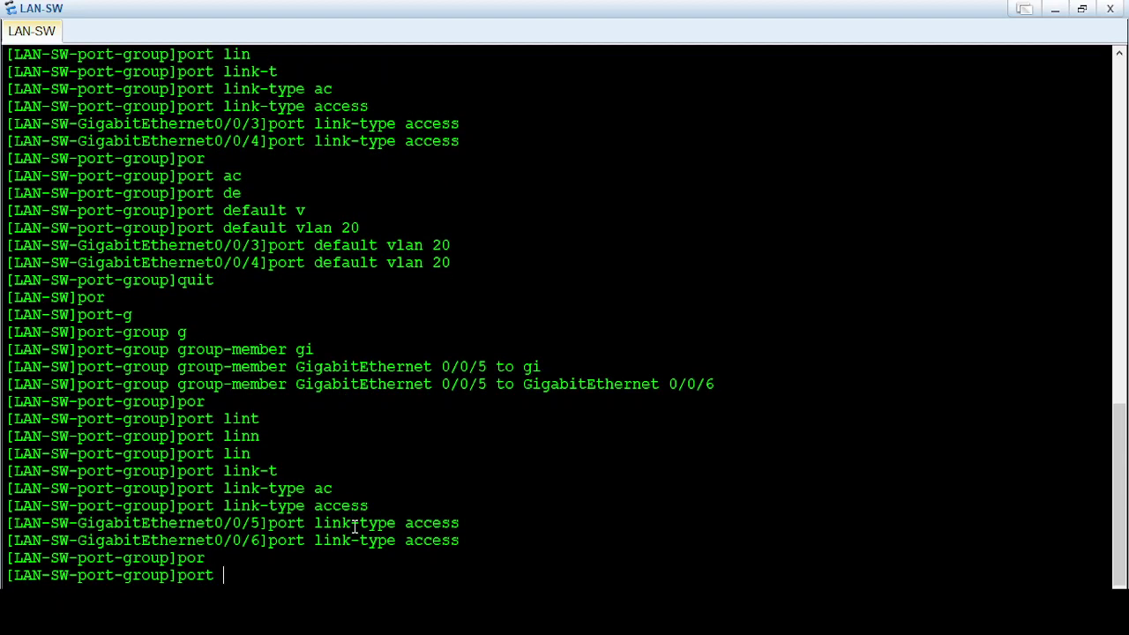
pyautogui.write('de')
pyautogui.press('Tab')
pyautogui.write('v')
pyautogui.press('Tab')
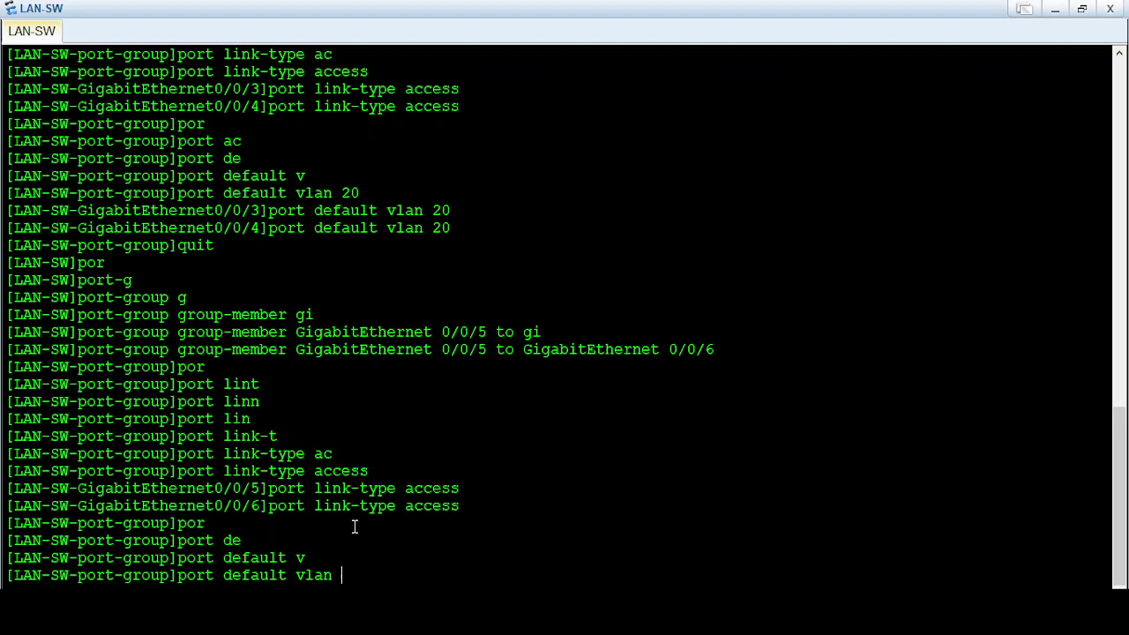
pyautogui.write('30')
pyautogui.press('Return')
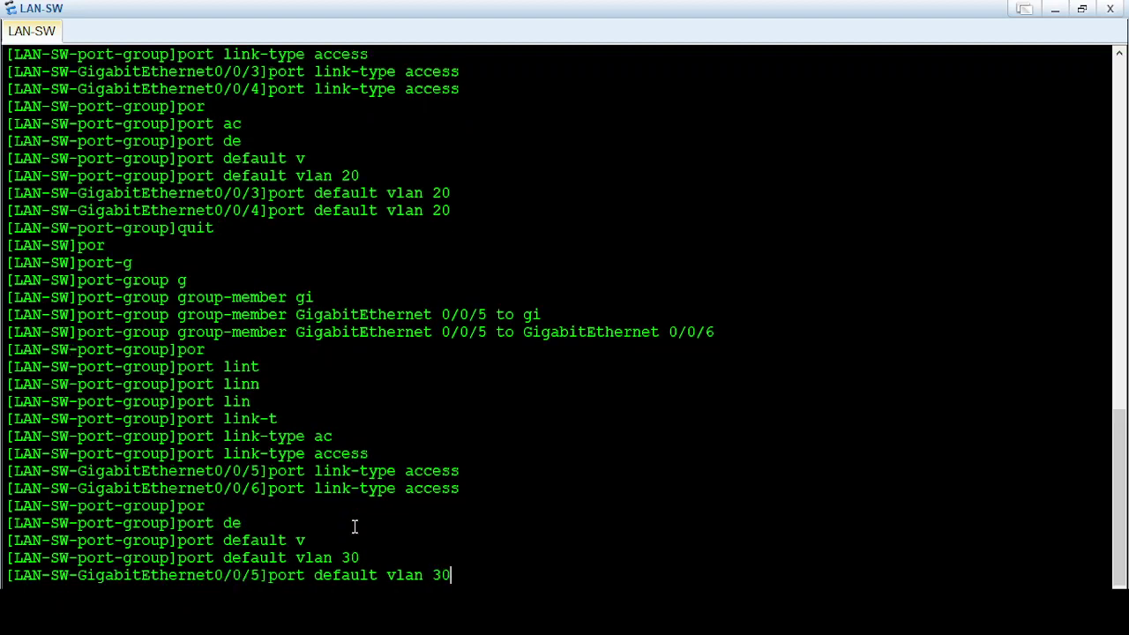
pyautogui.press('Return')
pyautogui.press('Return')
pyautogui.press('Return')
pyautogui.write('q')
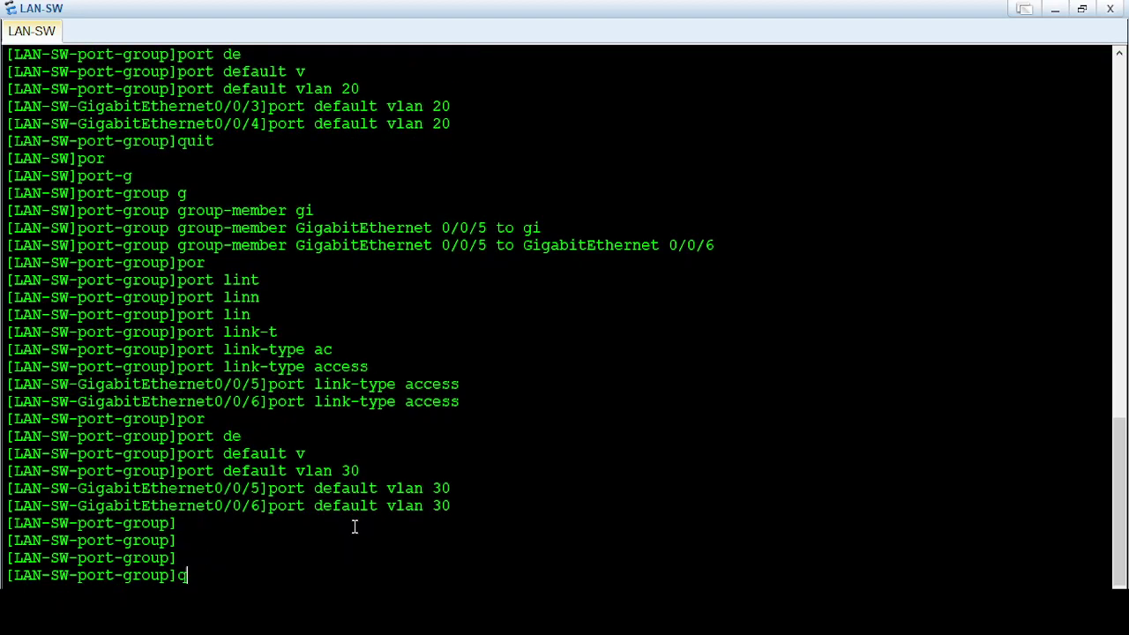
pyautogui.write('uit')
pyautogui.press('Return')
pyautogui.press('Return')
pyautogui.press('Return')
pyautogui.press('Return')
# - Set interface GigabitEthernet 0/0/24 to link-type trunk
pyautogui.write('int')
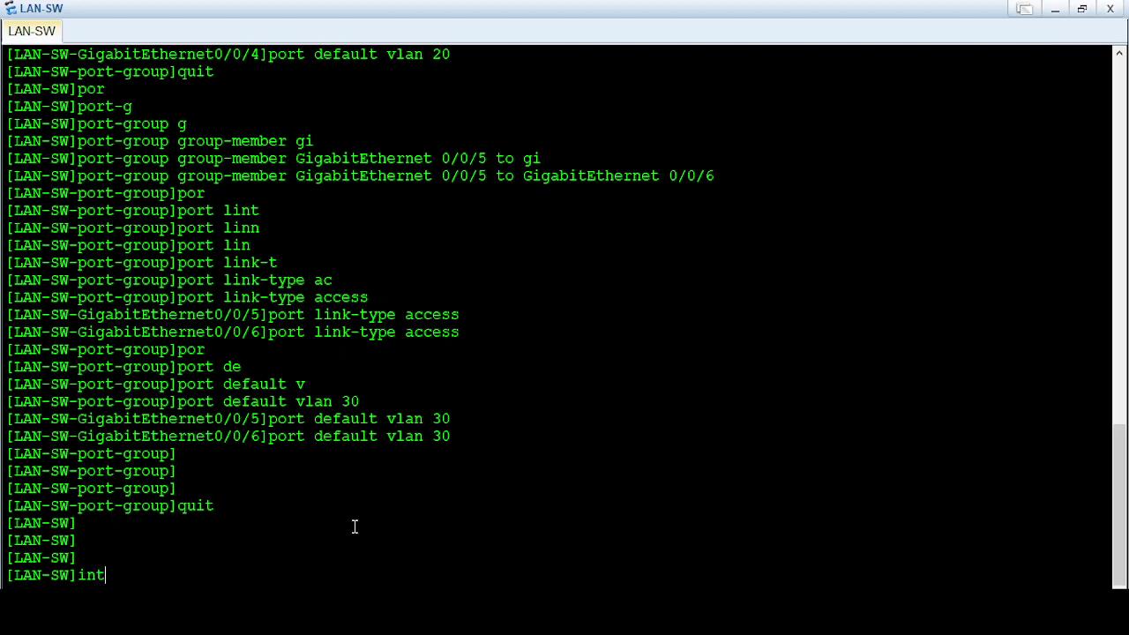
pyautogui.write('er')
pyautogui.press('Tab')
pyautogui.write('gabi')
pyautogui.press('Tab')
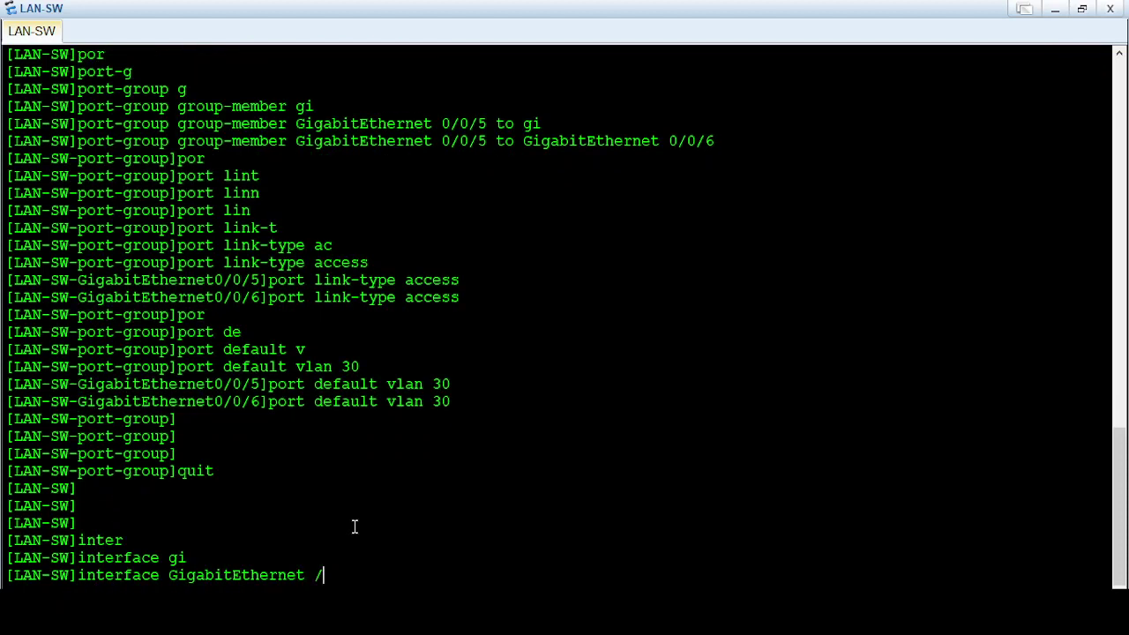
pyautogui.write('o')
pyautogui.press('BackSpace')
pyautogui.write('0/0/')
pyautogui.write('24')
pyautogui.press('Return')
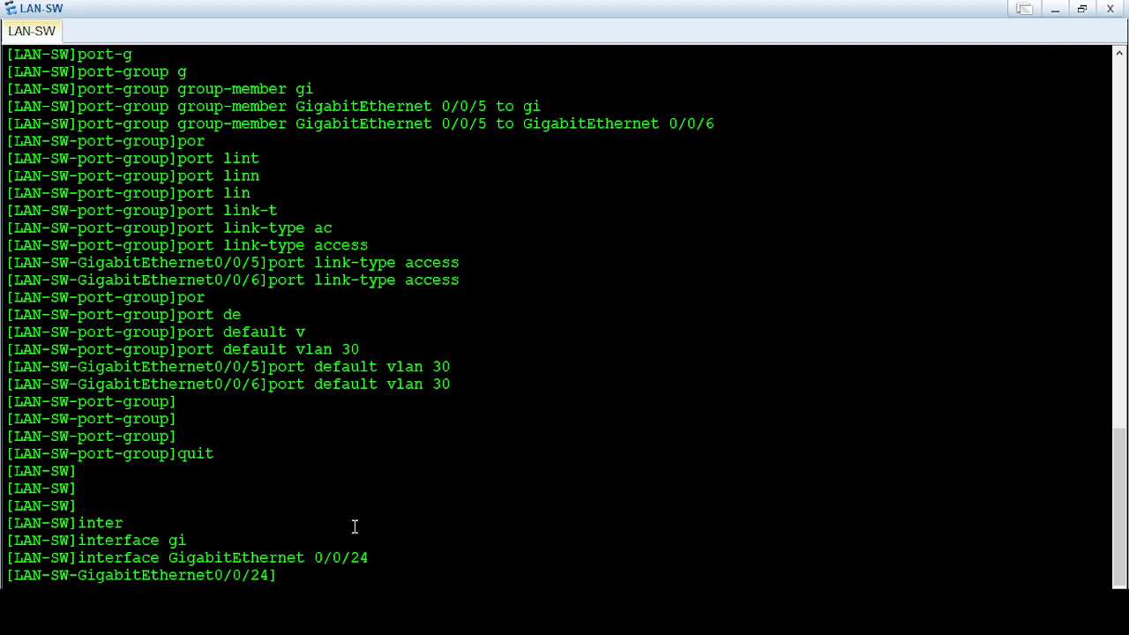
pyautogui.press('Return')
pyautogui.press('Return')
pyautogui.write('por')
pyautogui.press('Tab')
pyautogui.write('li')
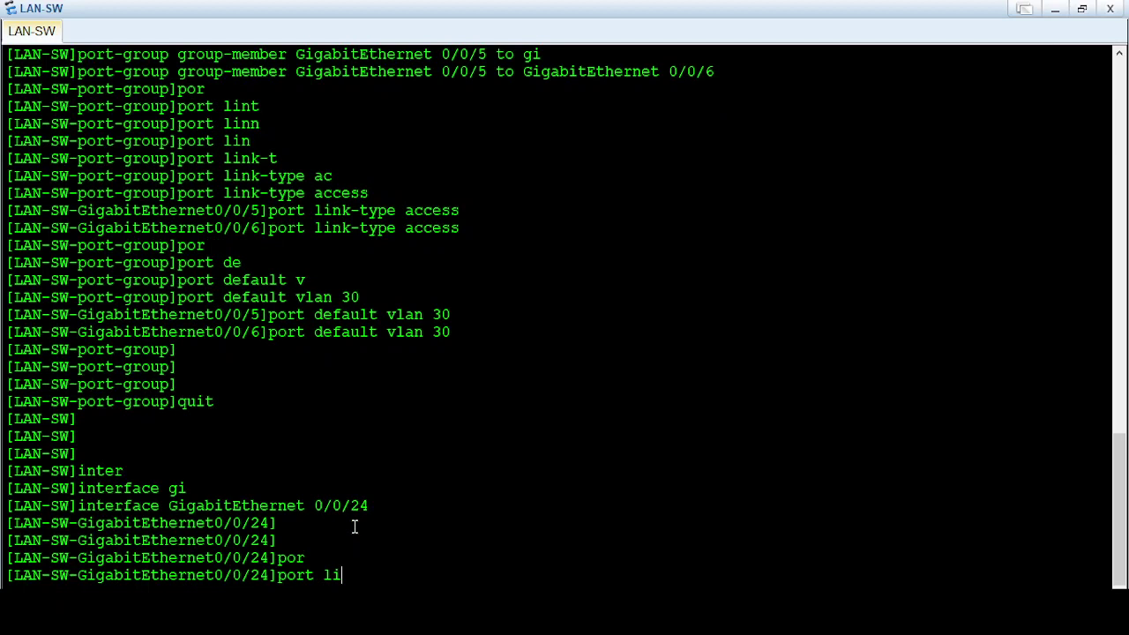
pyautogui.write('n')
pyautogui.press('Tab')
pyautogui.press('Tab')
pyautogui.write('tr')
pyautogui.press('Tab')
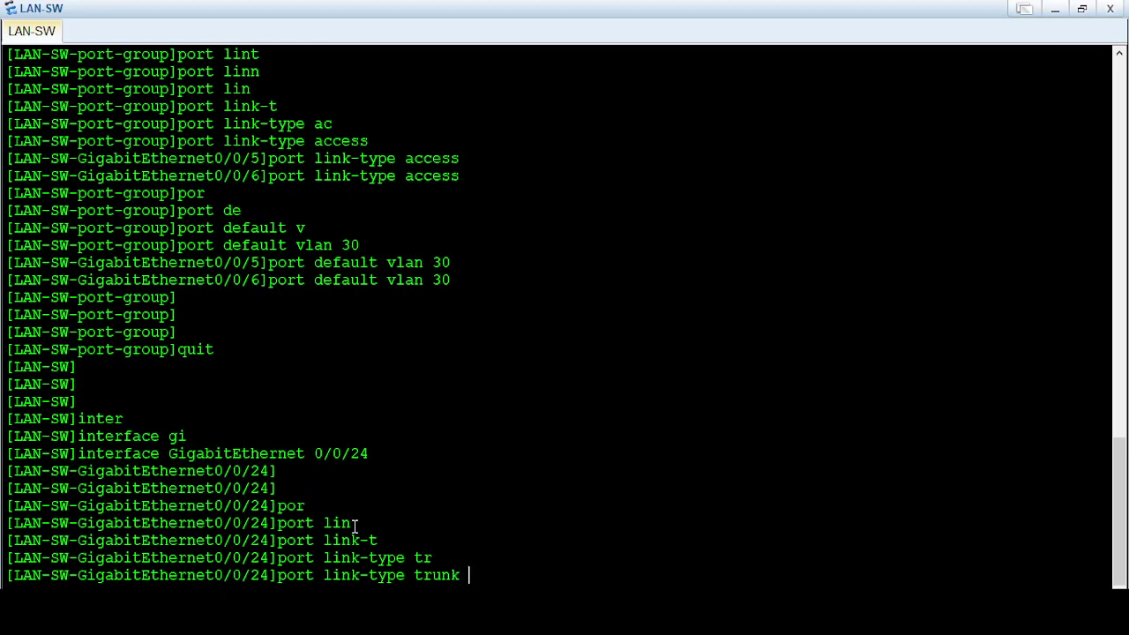
pyautogui.press('Return')
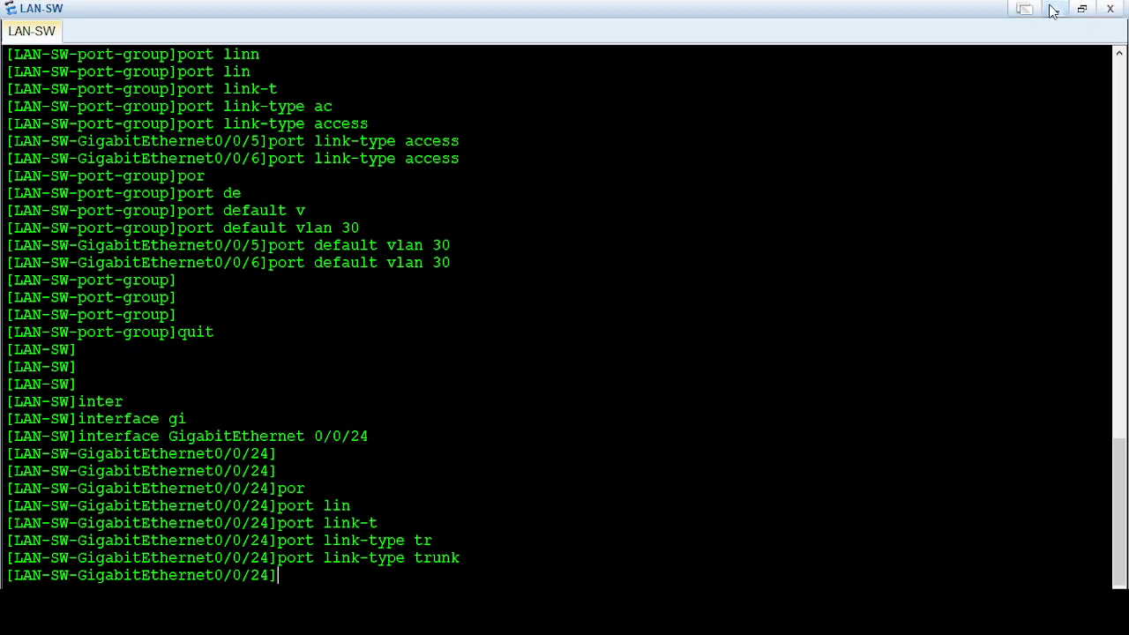
# - Allow VLANs 10, 20 and 30 to pass over the GE0/0/24 trunk
pyautogui.click(1054, 9)
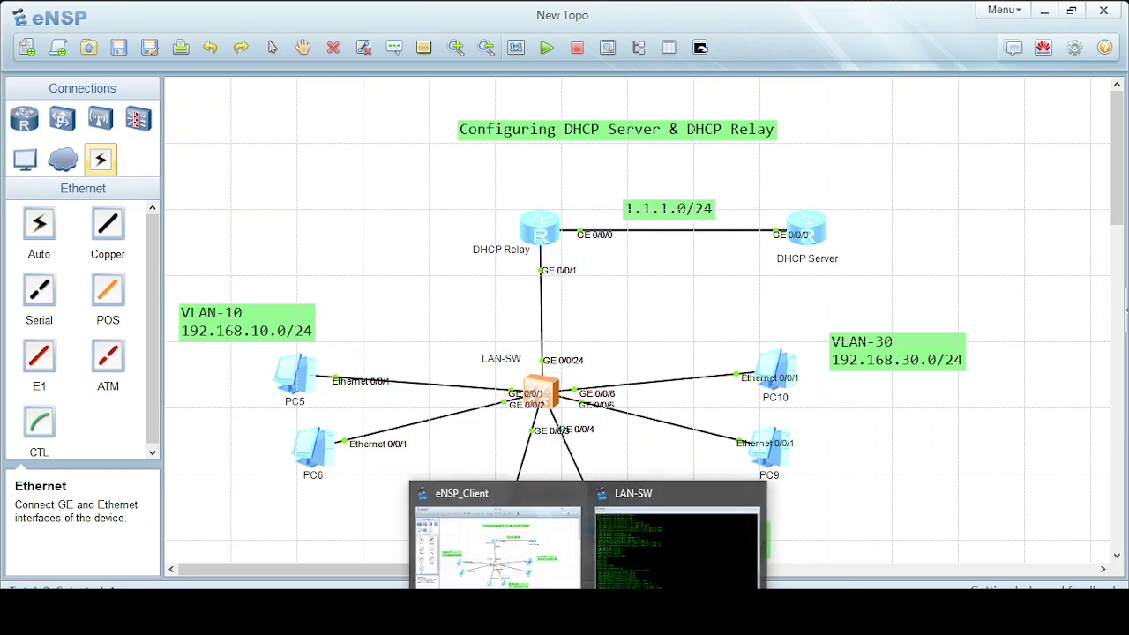
pyautogui.click(640, 558)
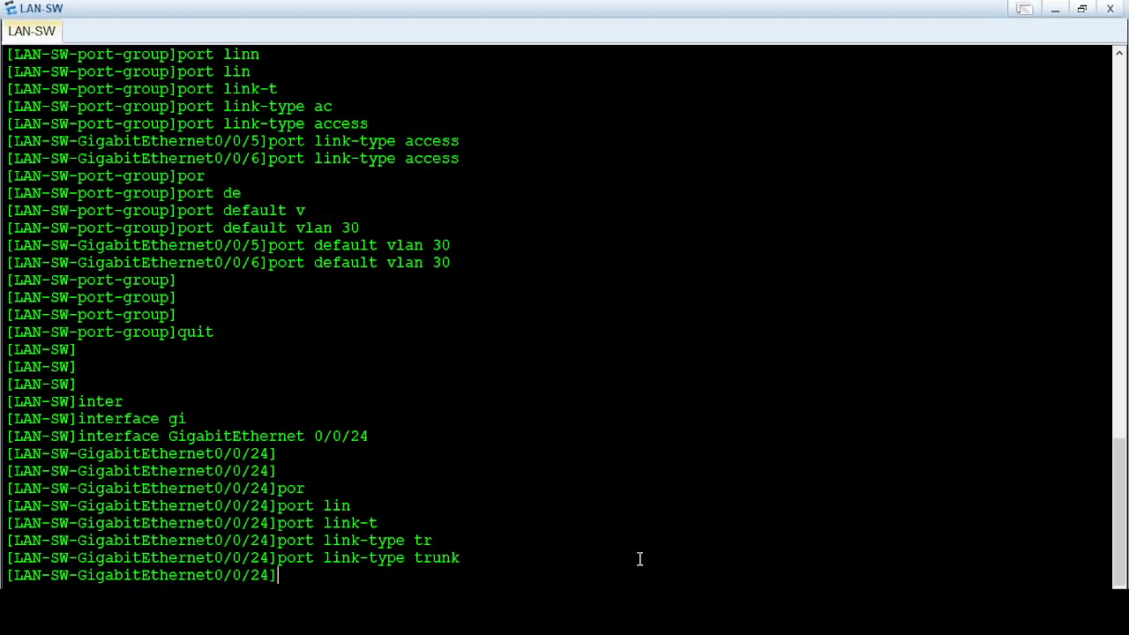
pyautogui.write('por')
pyautogui.press('Tab')
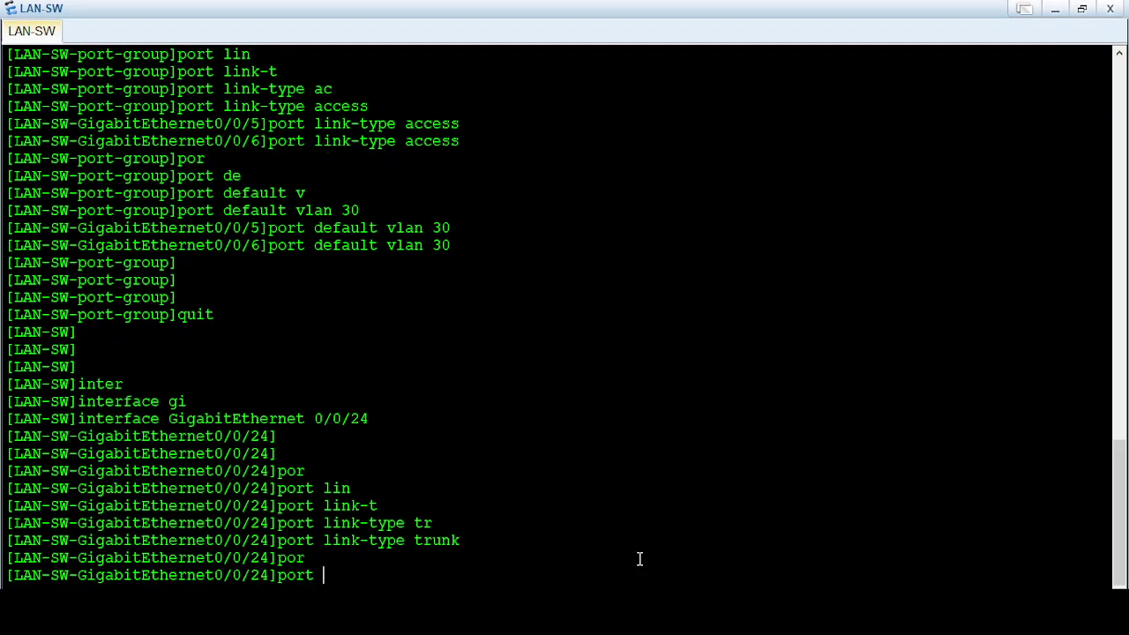
pyautogui.write('tr')
pyautogui.press('Tab')
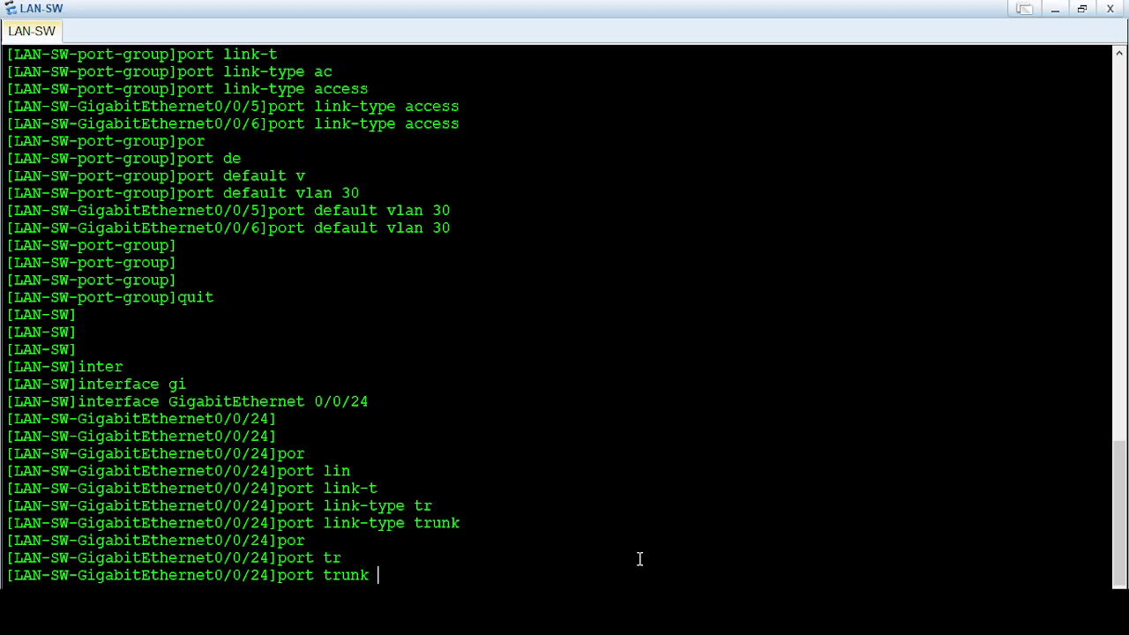
pyautogui.write('al')
pyautogui.press('Tab')
pyautogui.write('10 ')
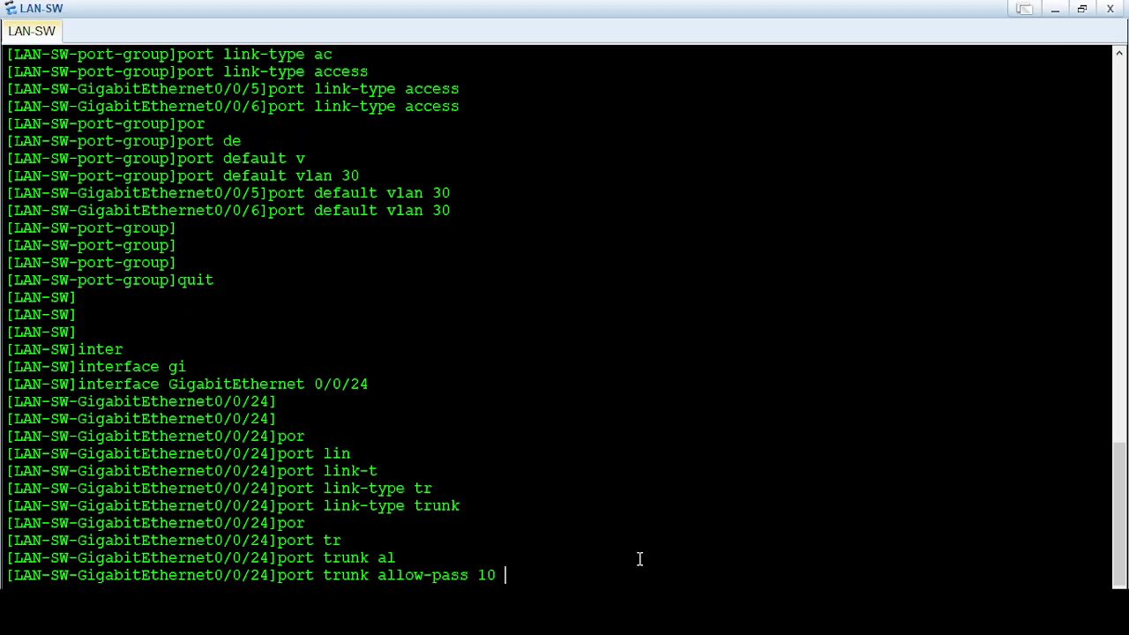
pyautogui.write('20 30')
pyautogui.press('Return')
pyautogui.press('Return')
pyautogui.press('Return')
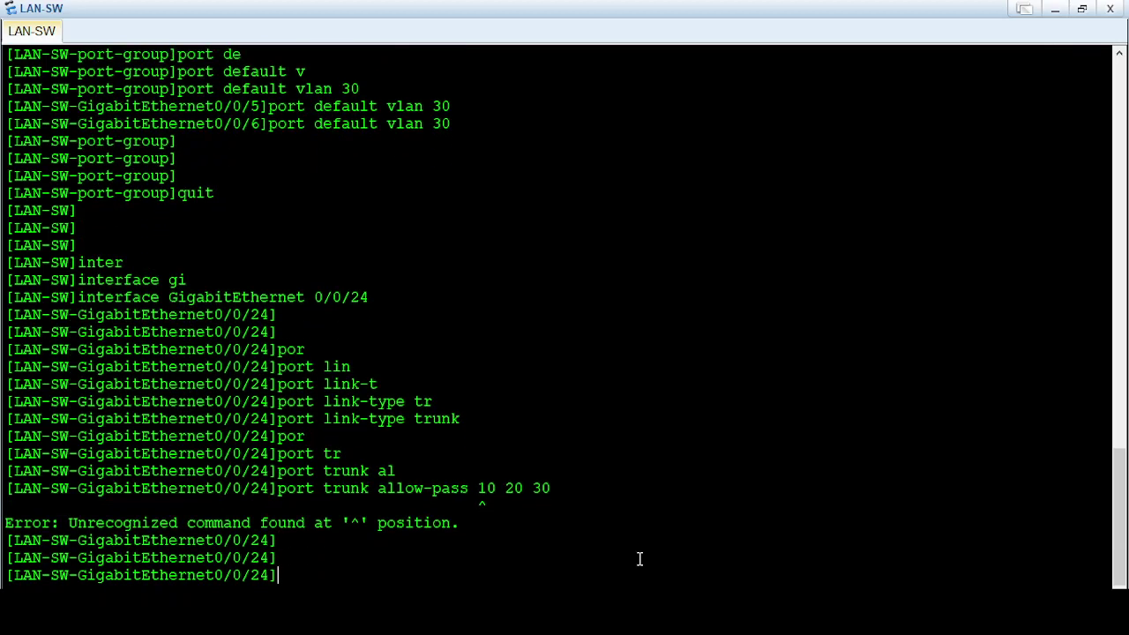
pyautogui.press('Up')
pyautogui.press('BackSpace')
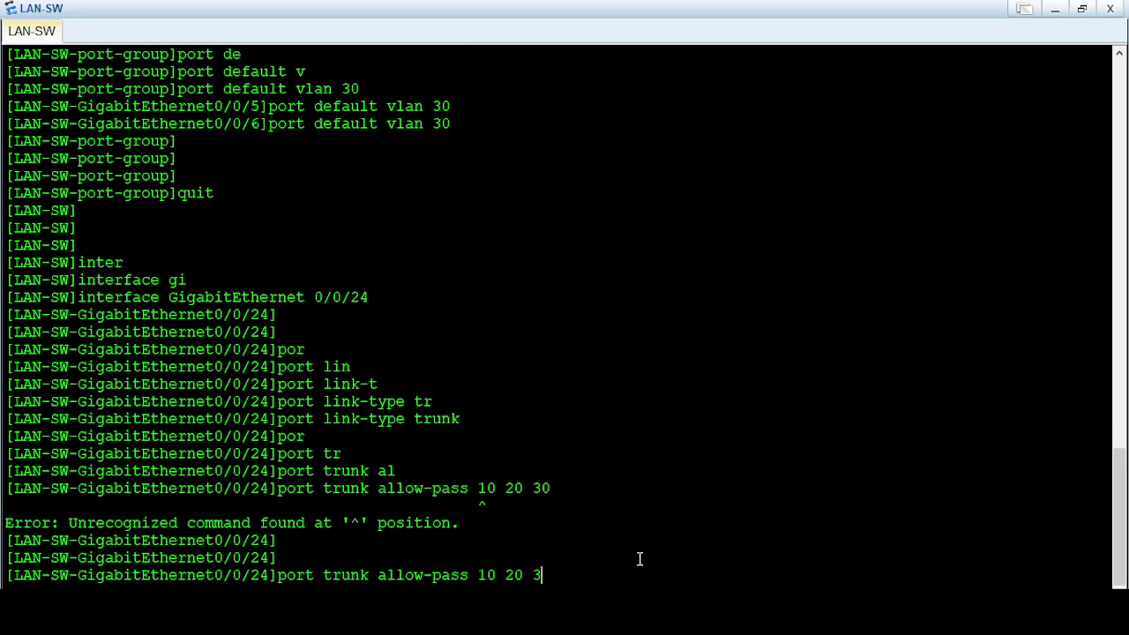
pyautogui.press('BackSpace')
pyautogui.press('BackSpace')
pyautogui.press('BackSpace')
pyautogui.press('BackSpace')
pyautogui.press('BackSpace')
pyautogui.press('BackSpace')
pyautogui.write('v')
pyautogui.press('Tab')
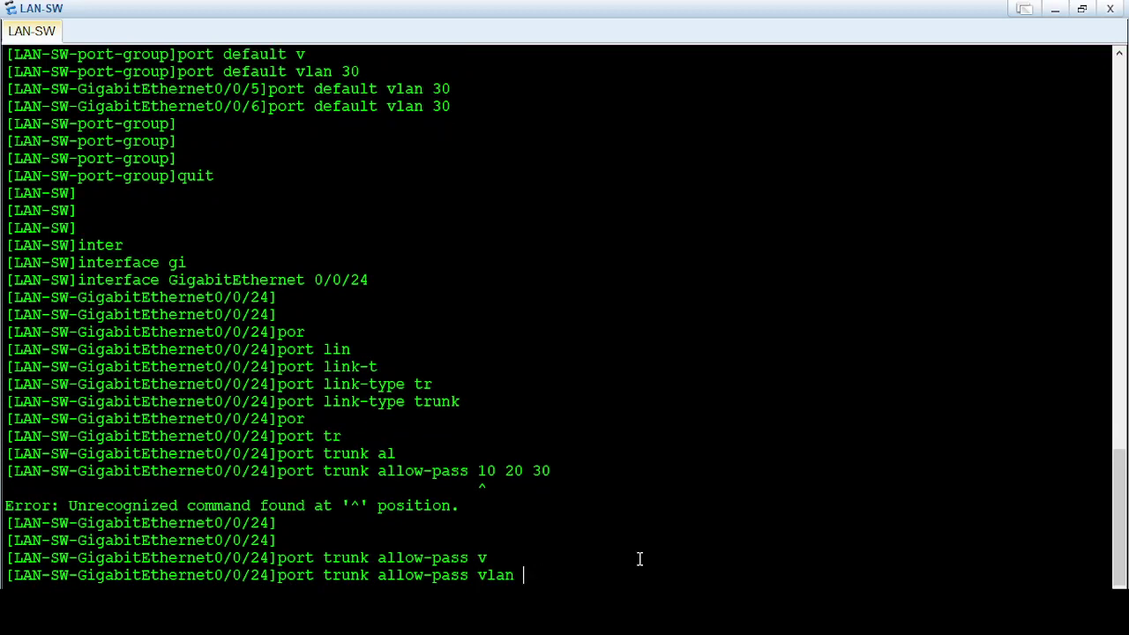
pyautogui.write('10 20 30')
pyautogui.press('Return')
pyautogui.press('Return')
pyautogui.press('Return')
# - Return to user view and save the switch configuration, confirming with y
pyautogui.press('Return')
pyautogui.press('Return')
pyautogui.write('quit')
pyautogui.press('Return')
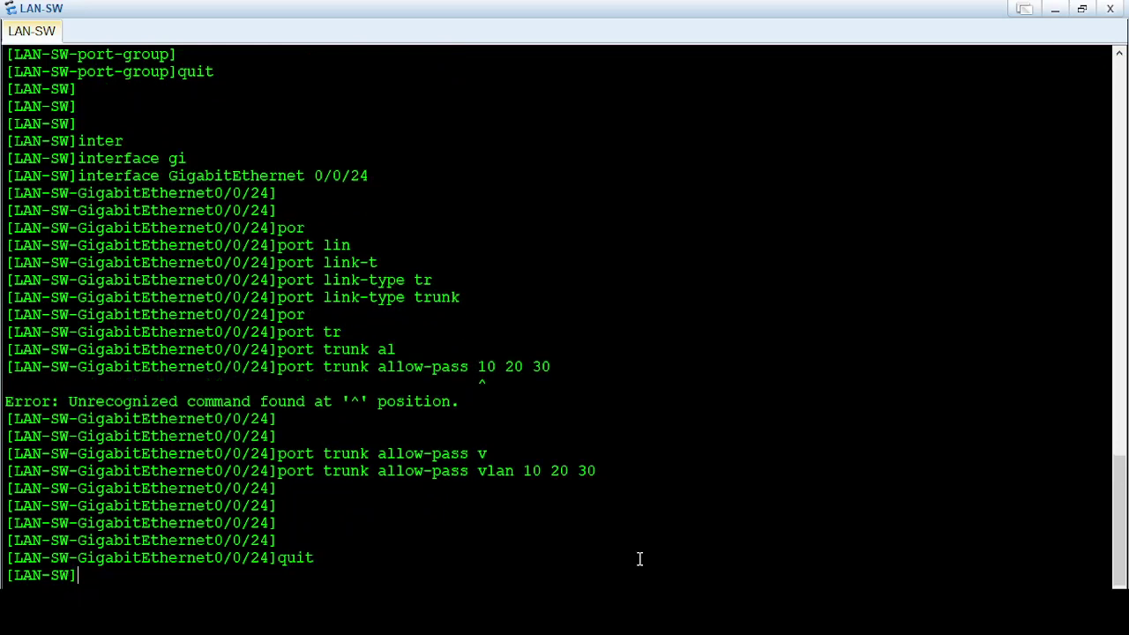
pyautogui.write('quit')
pyautogui.press('Return')
pyautogui.write('sa')
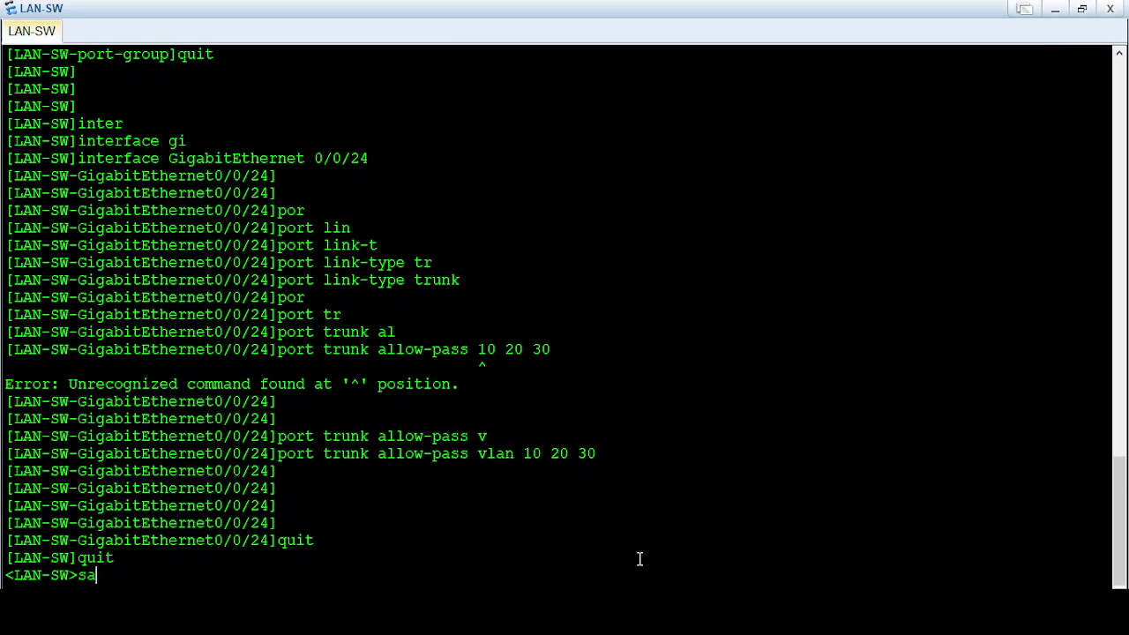
pyautogui.write('v')
pyautogui.press('Tab')
pyautogui.press('Return')
pyautogui.write('y')
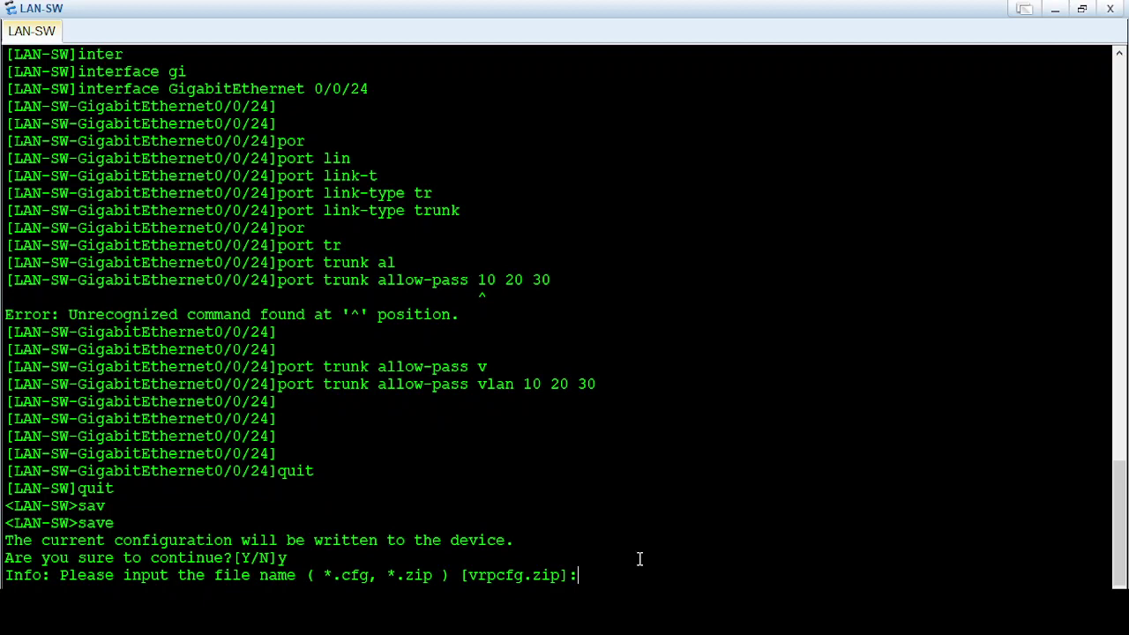
pyautogui.press('Return')
pyautogui.press('Return')
pyautogui.press('Return')
pyautogui.press('Return')
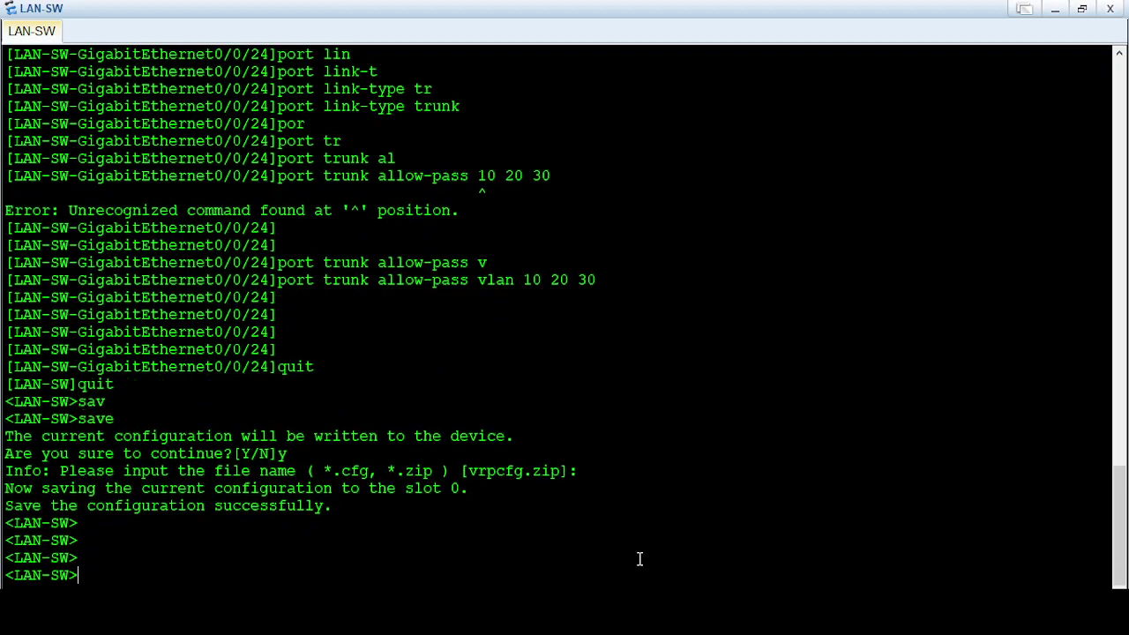
# - On the DHCP Relay router console, turn off terminal monitor messages
pyautogui.click(1055, 10)
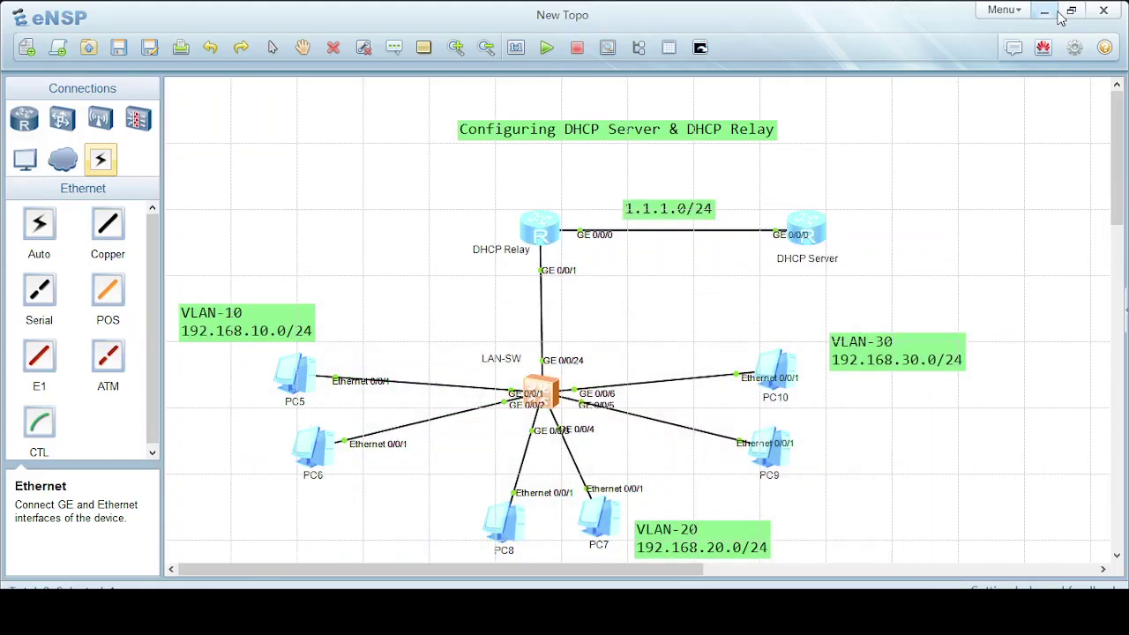
pyautogui.doubleClick(540, 228)
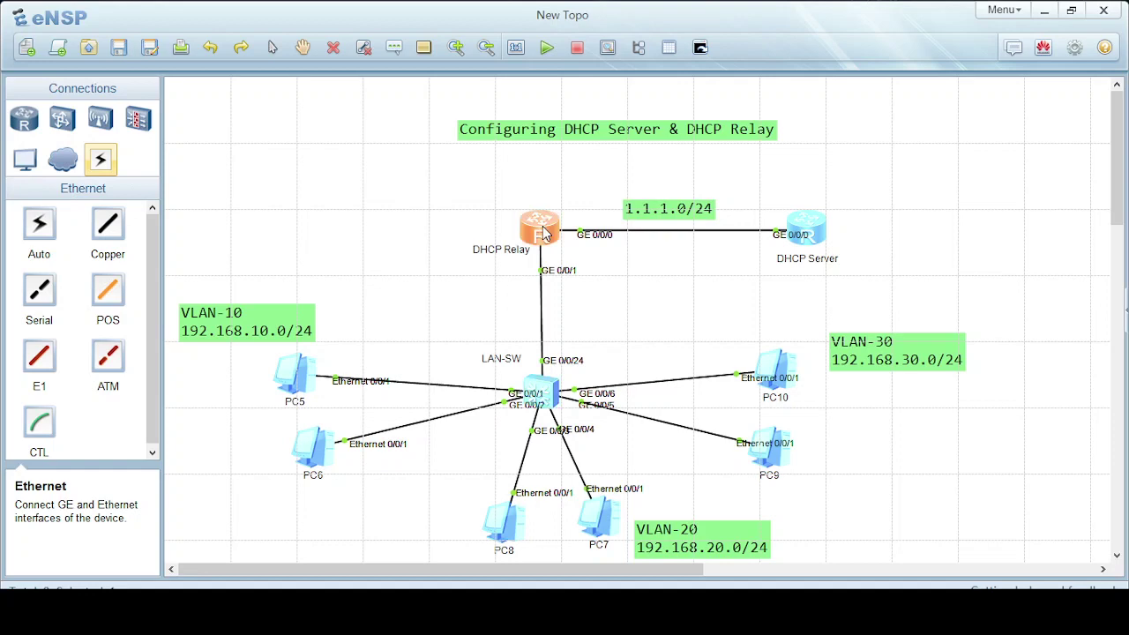
pyautogui.press('Return')
pyautogui.press('Return')
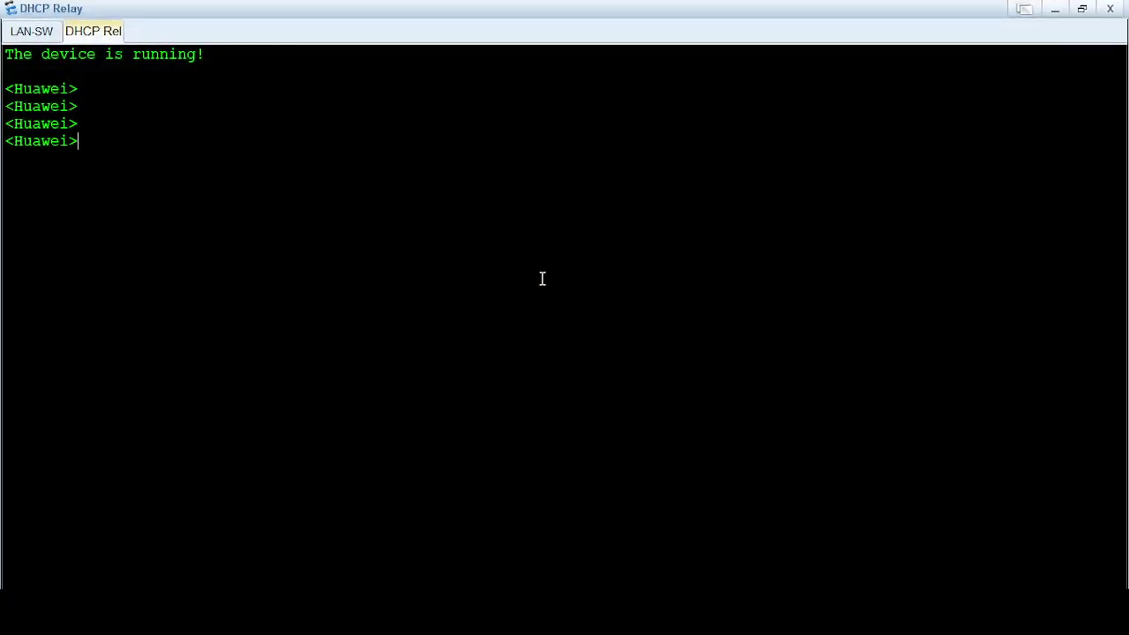
pyautogui.press('Return')
pyautogui.write('sy')
pyautogui.press('Tab')
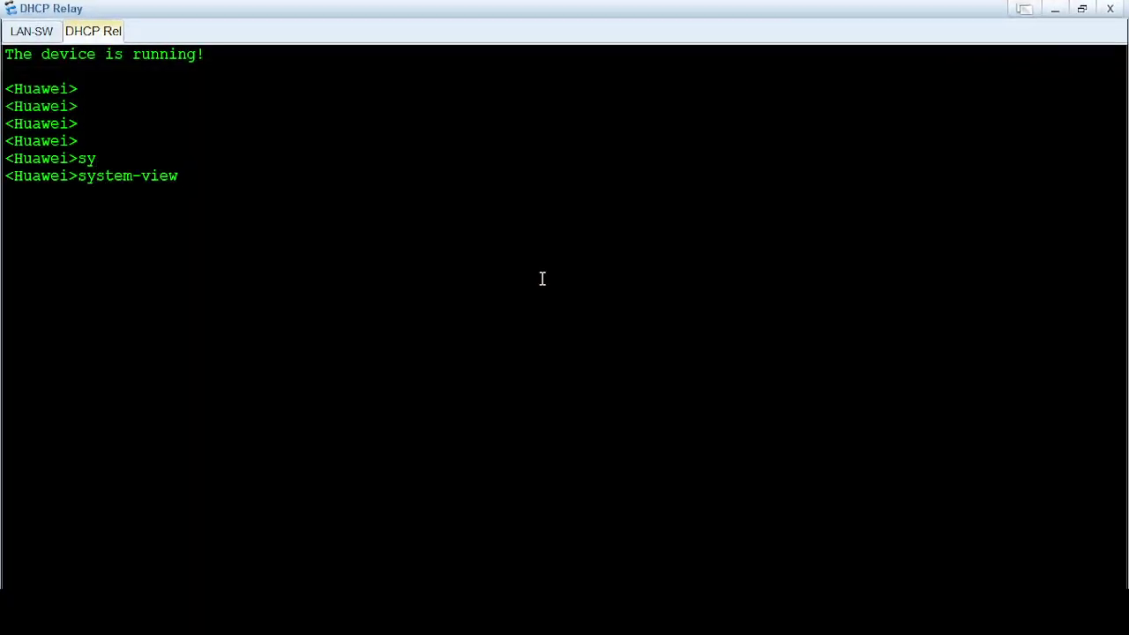
pyautogui.press('BackSpace')
pyautogui.press('BackSpace')
pyautogui.press('BackSpace')
pyautogui.press('BackSpace')
pyautogui.press('BackSpace')
pyautogui.press('BackSpace')
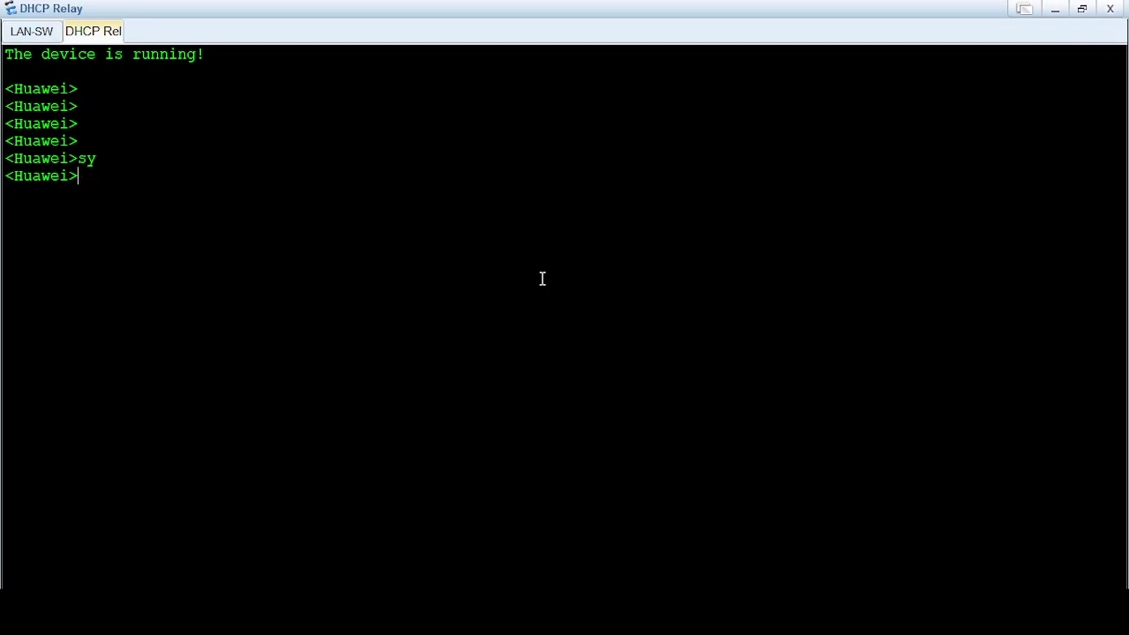
pyautogui.write('u t m')
pyautogui.press('Return')
pyautogui.press('Return')
pyautogui.press('Return')
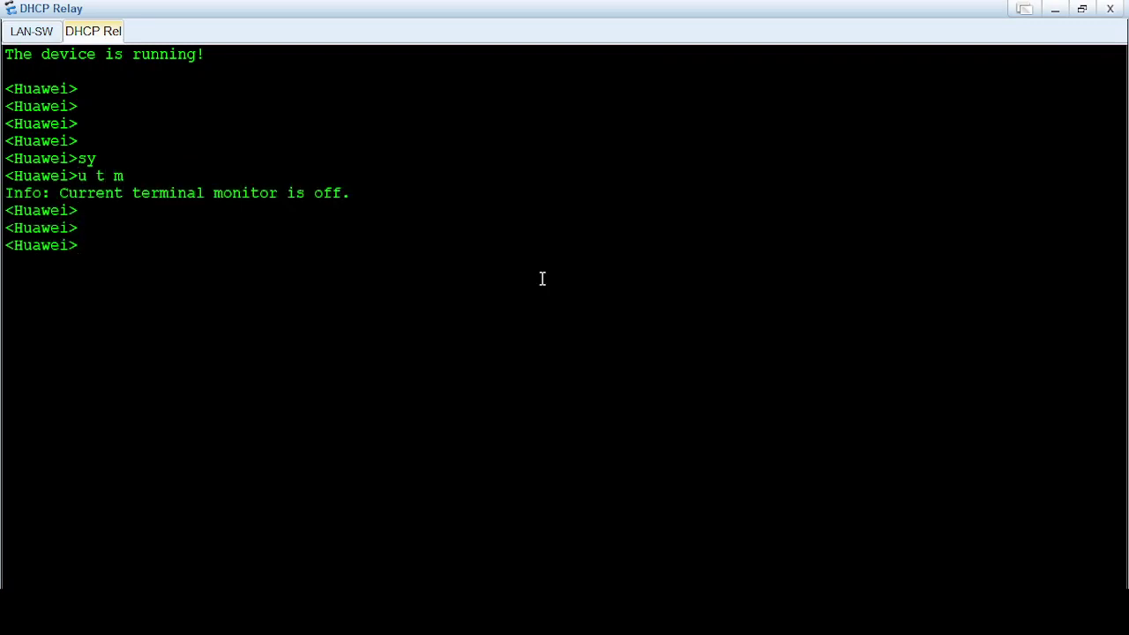
# - Enter system view and rename the router to DHCP-Relay
pyautogui.write('sy')
pyautogui.press('Tab')
pyautogui.press('Return')
pyautogui.press('Return')
pyautogui.press('Return')
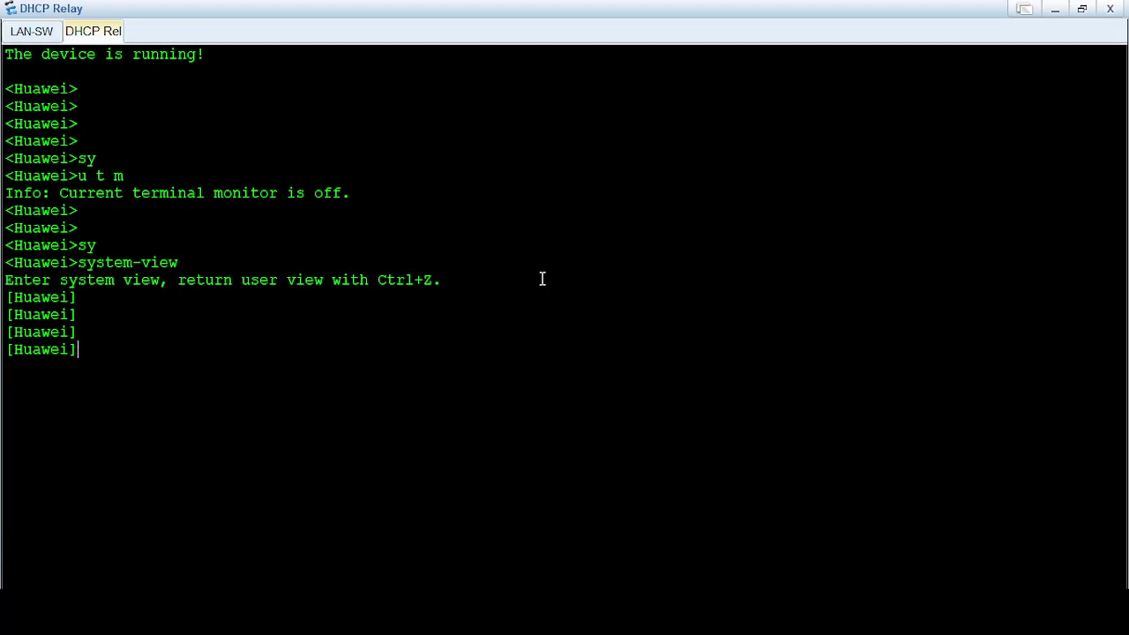
pyautogui.write('sy')
pyautogui.press('Tab')
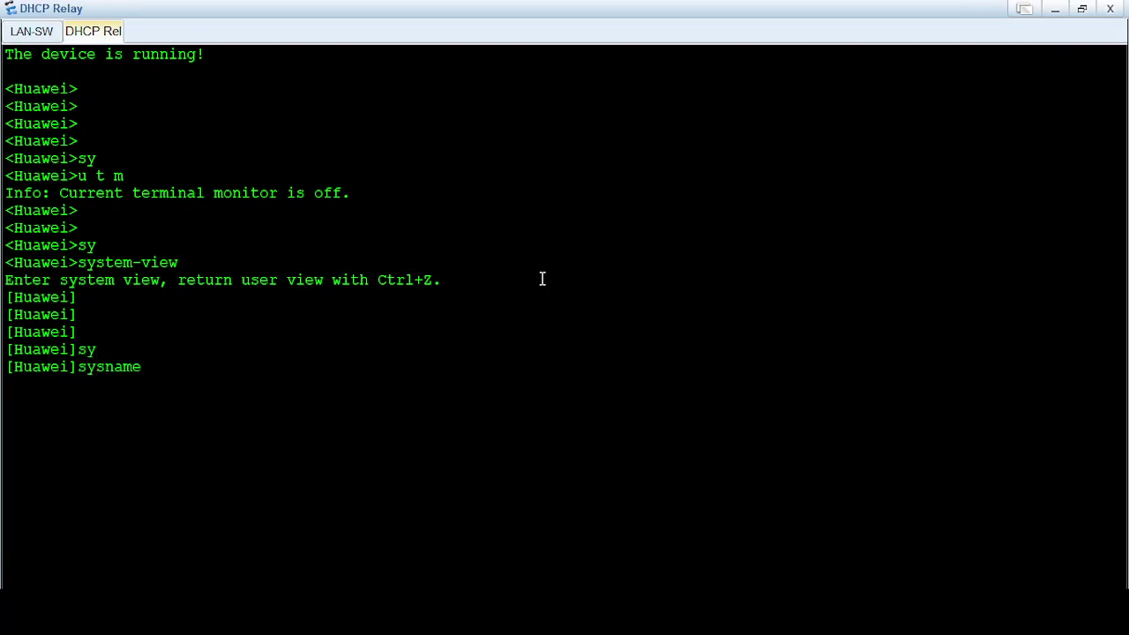
pyautogui.write('DH')
pyautogui.press('BackSpace')
pyautogui.write('HCP')
pyautogui.write('-Rela')
pyautogui.write('y')
pyautogui.press('Return')
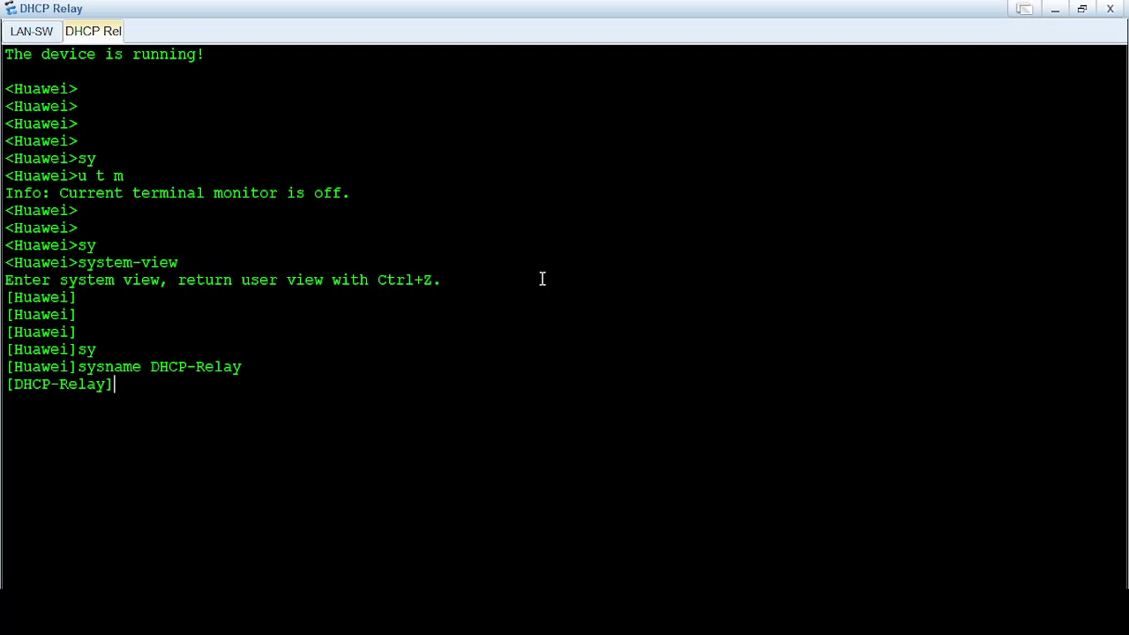
# - Enable DHCP globally on the DHCP-Relay router
pyautogui.write('e')
pyautogui.write('n')
pyautogui.press('Tab')
pyautogui.press('BackSpace')
pyautogui.press('BackSpace')
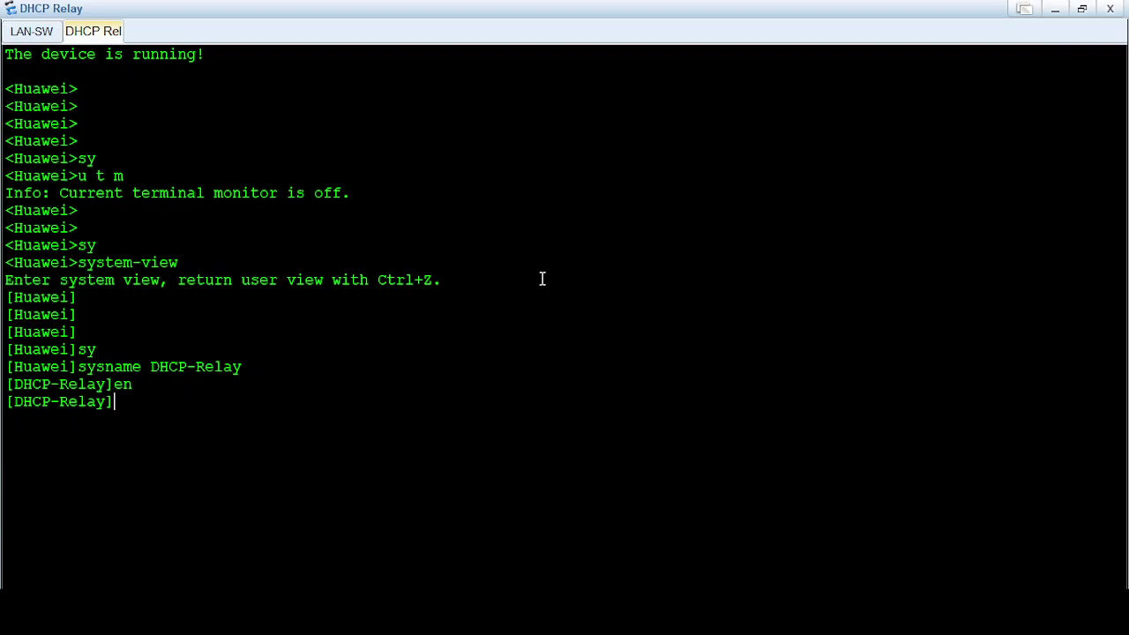
pyautogui.write('dh')
pyautogui.press('Tab')
pyautogui.write('E')
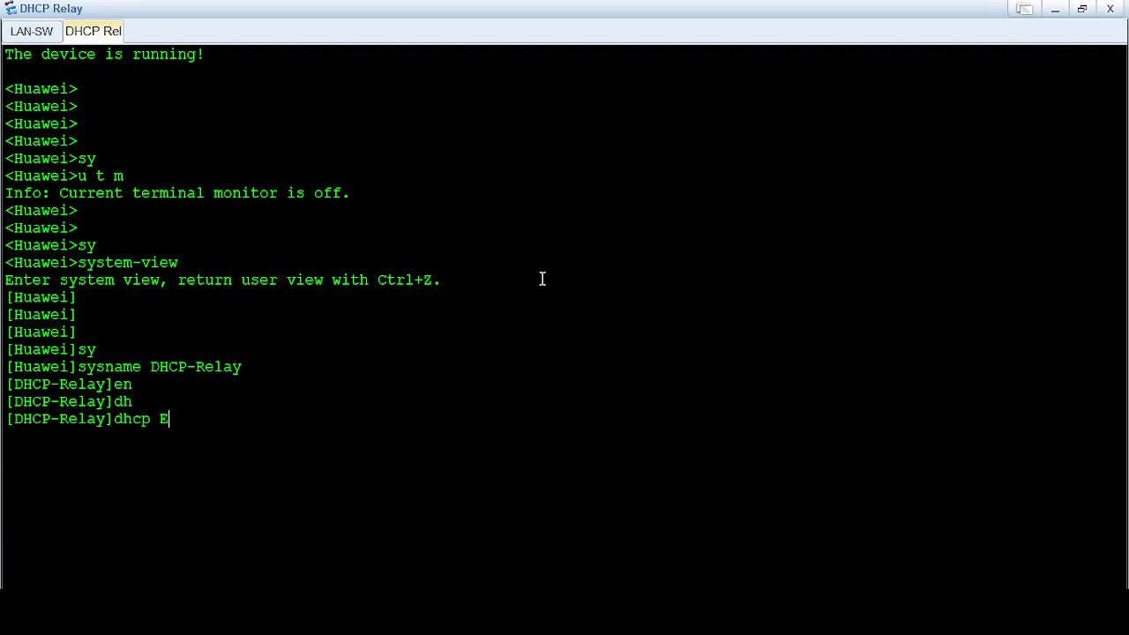
pyautogui.write('n')
pyautogui.press('Tab')
pyautogui.press('Return')
pyautogui.press('Return')
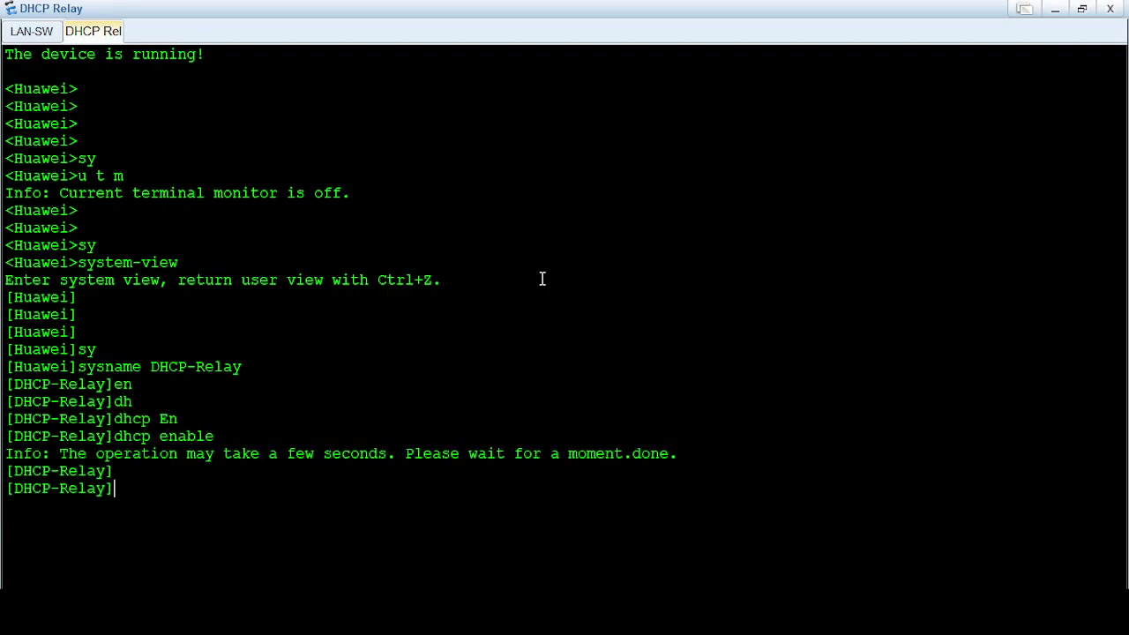
pyautogui.press('Return')
pyautogui.press('Return')
pyautogui.press('Return')
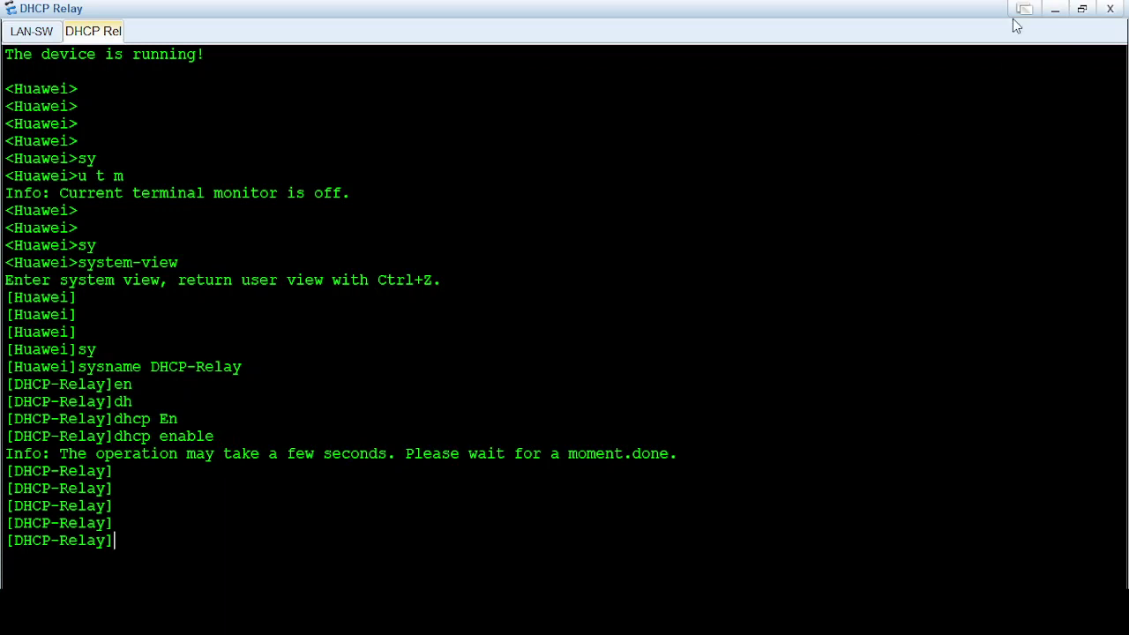
pyautogui.click(1054, 8)
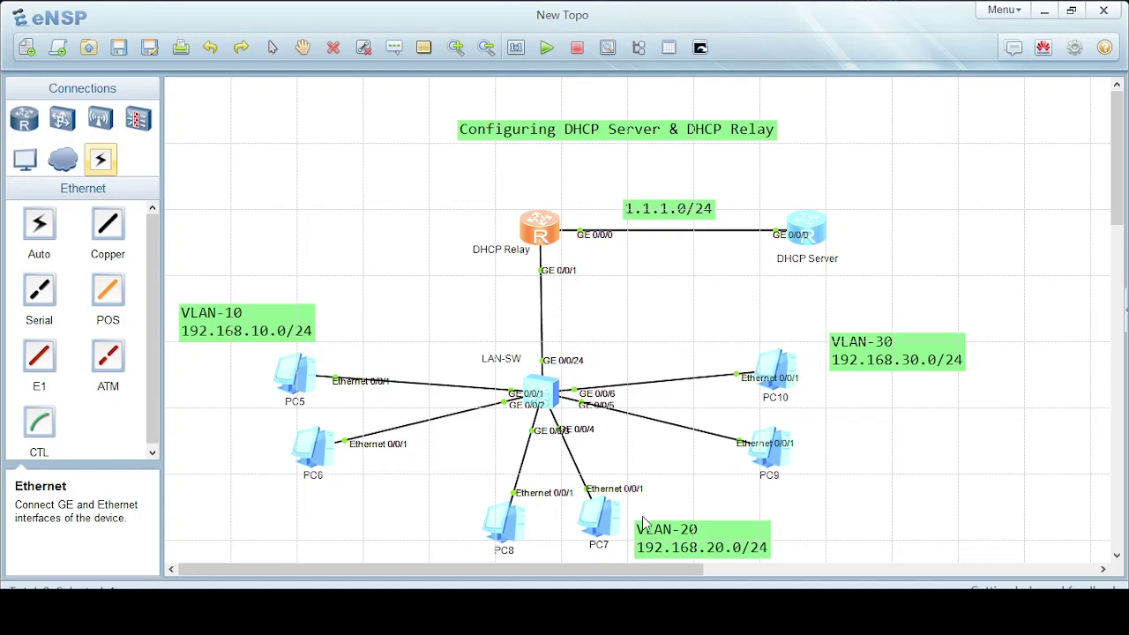
pyautogui.click(651, 565)
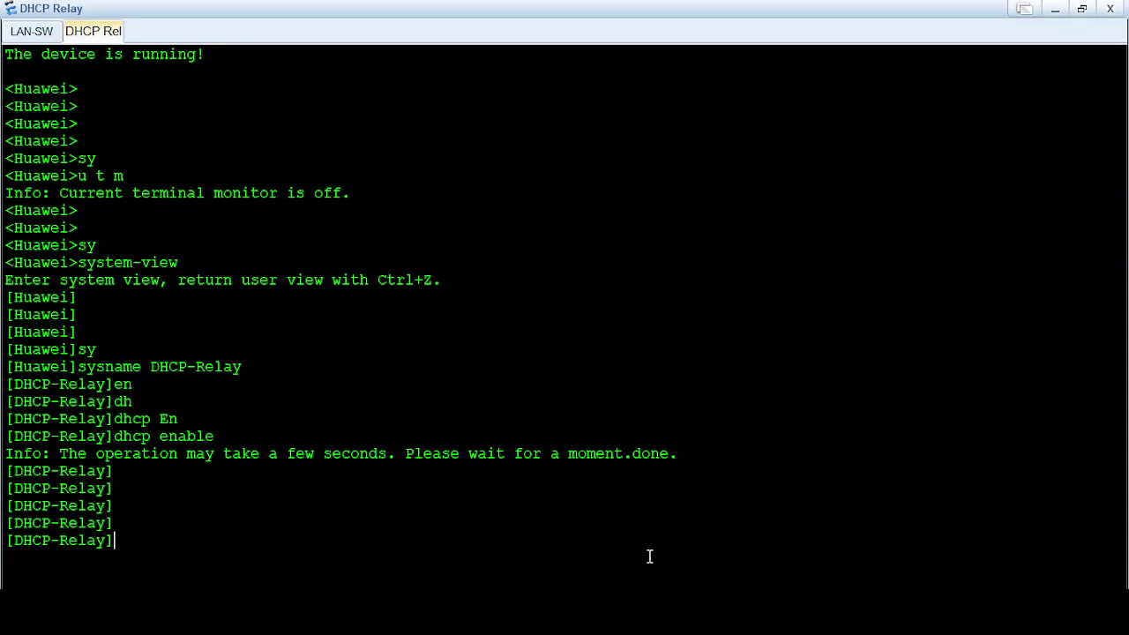
# - Create subinterface GigabitEthernet 0/0/1.10 on the router
pyautogui.write('inter')
pyautogui.press('Tab')
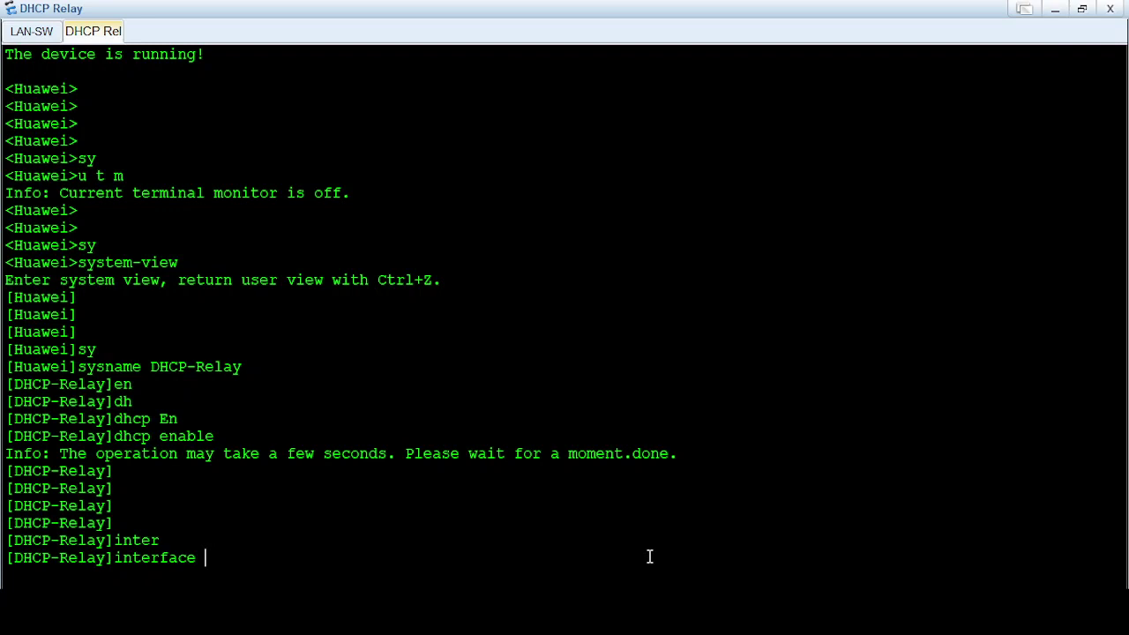
pyautogui.write('gi')
pyautogui.press('Tab')
pyautogui.write('0/0/')
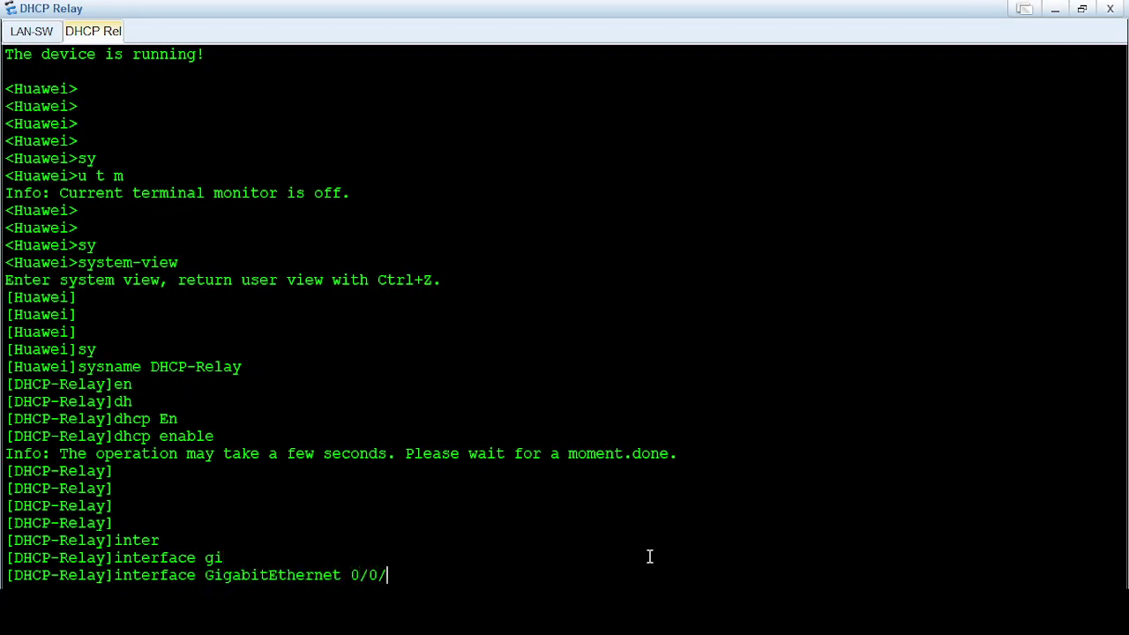
pyautogui.write('0')
pyautogui.press('BackSpace')
pyautogui.write('1')
pyautogui.press('Return')
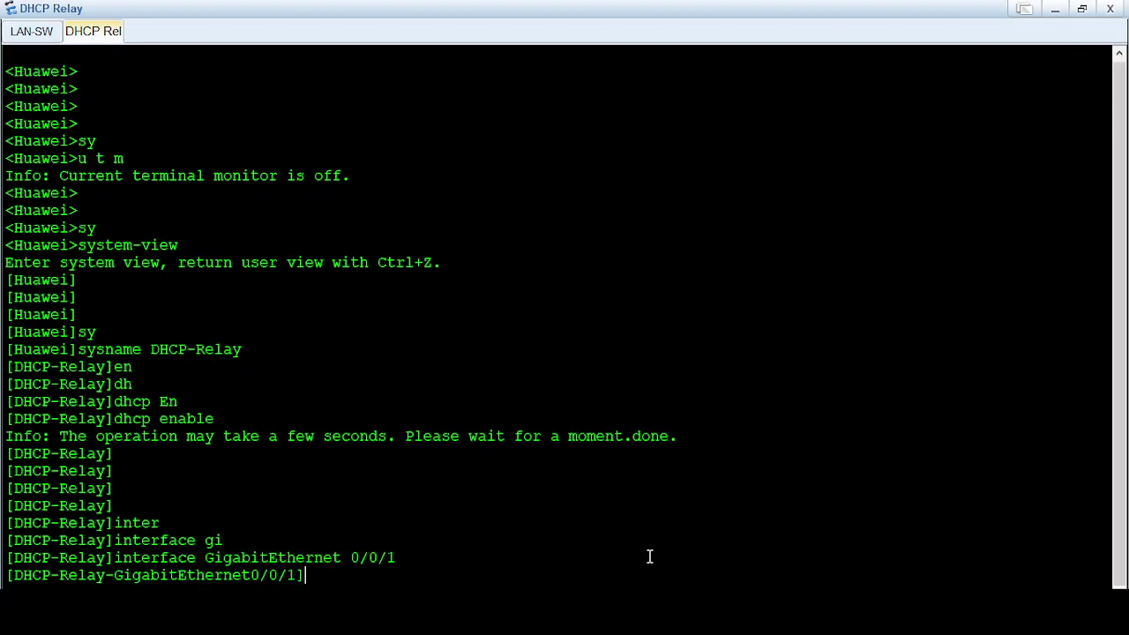
pyautogui.press('Up')
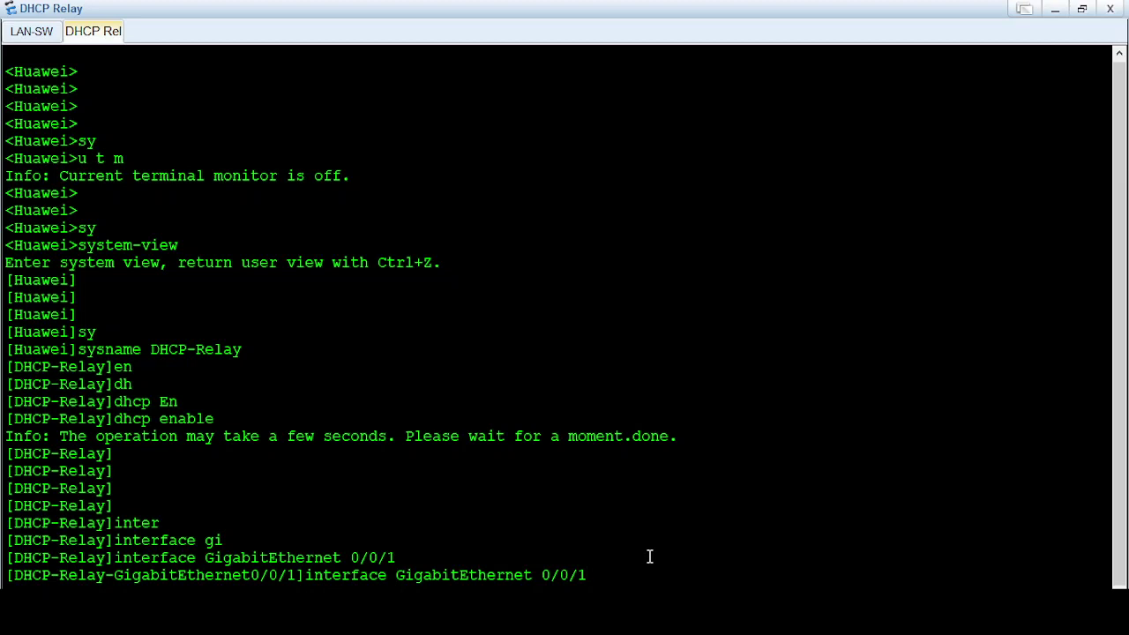
pyautogui.write('.10')
pyautogui.press('Return')
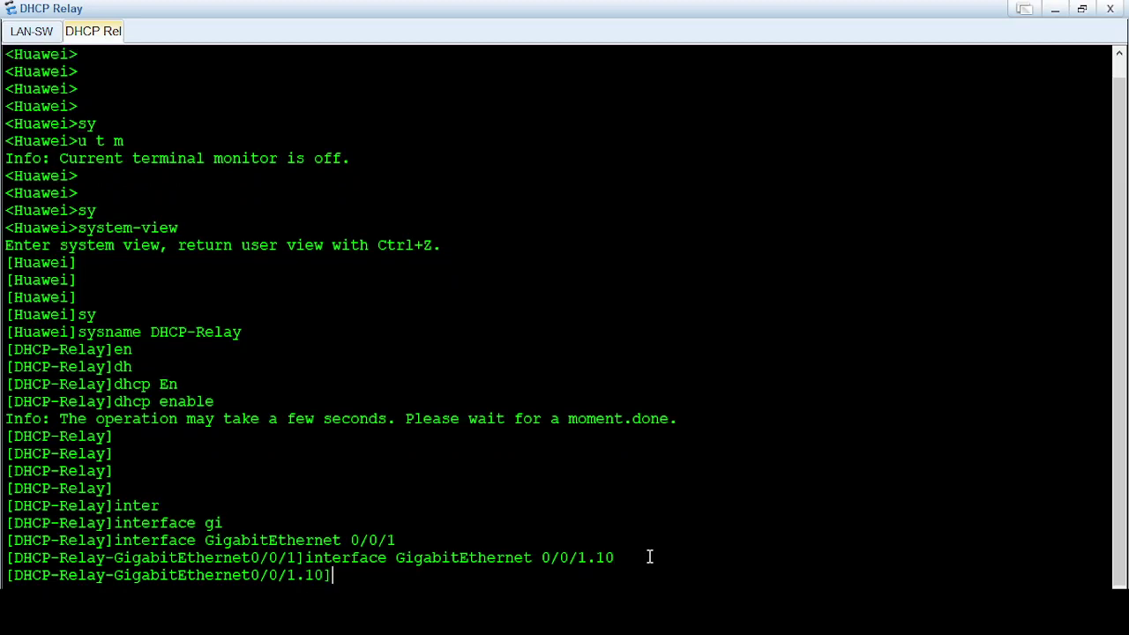
pyautogui.press('Return')
pyautogui.press('Return')
pyautogui.press('Return')
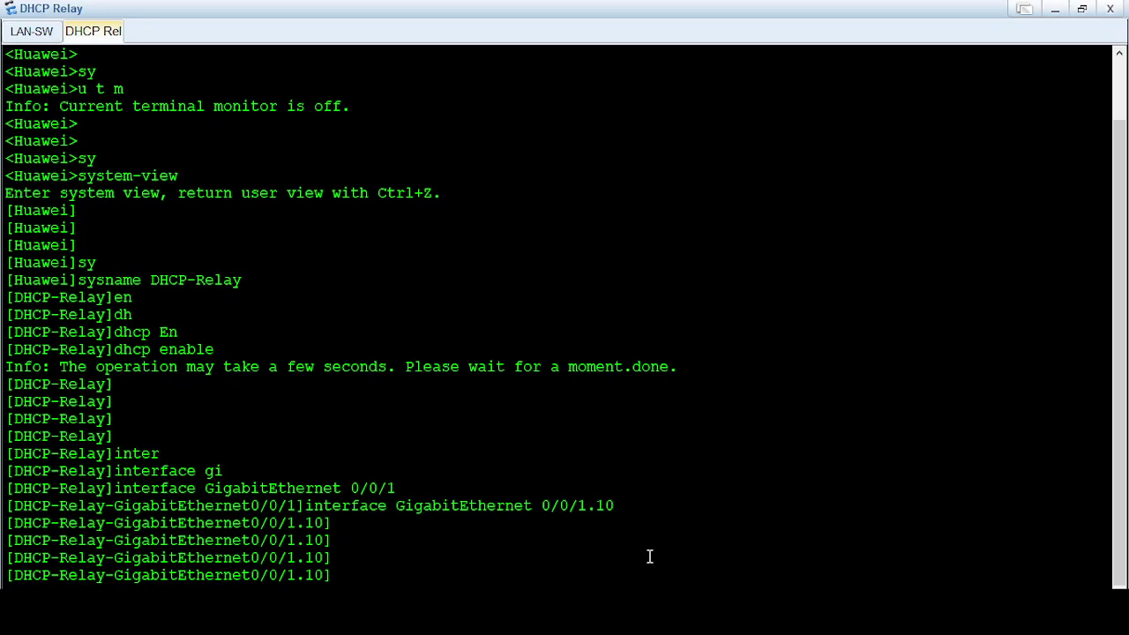
# - Make the subinterface terminate dot1q VLAN 10 and give it IP 192.168.10.1/24
pyautogui.write('do')
pyautogui.press('Tab')
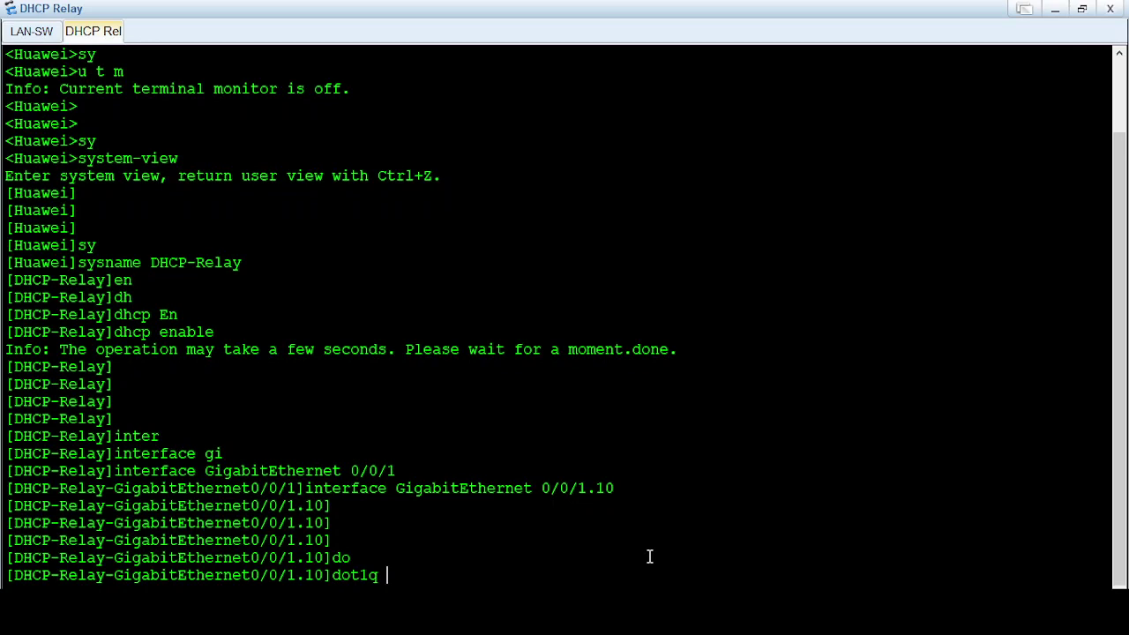
pyautogui.write('ter')
pyautogui.press('Tab')
pyautogui.write('v')
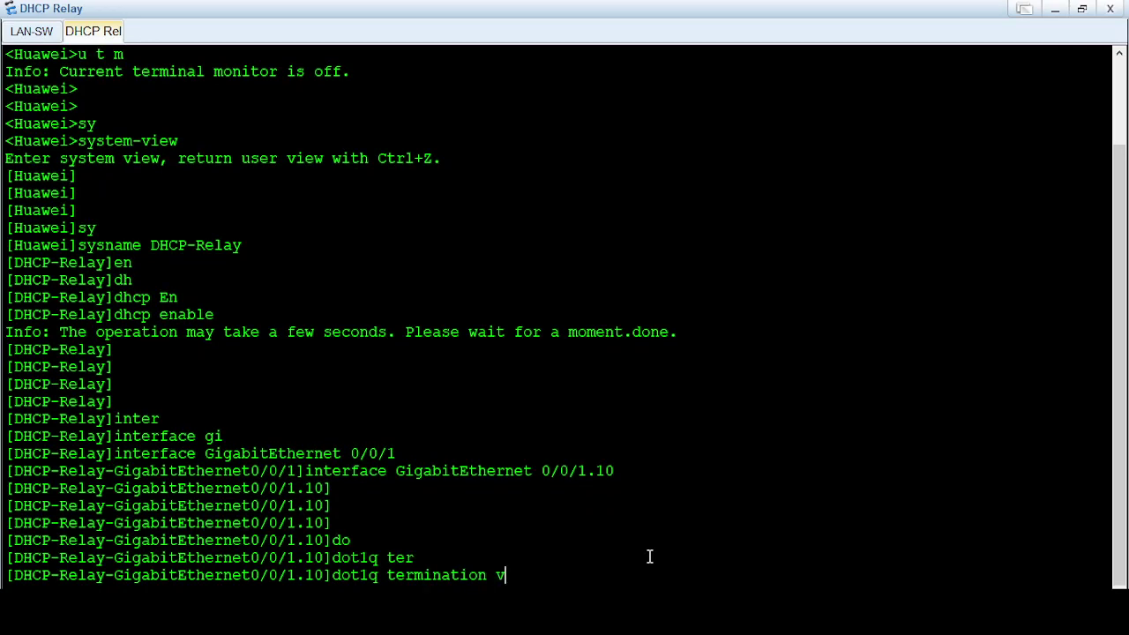
pyautogui.press('Tab')
pyautogui.write('10')
pyautogui.press('Return')
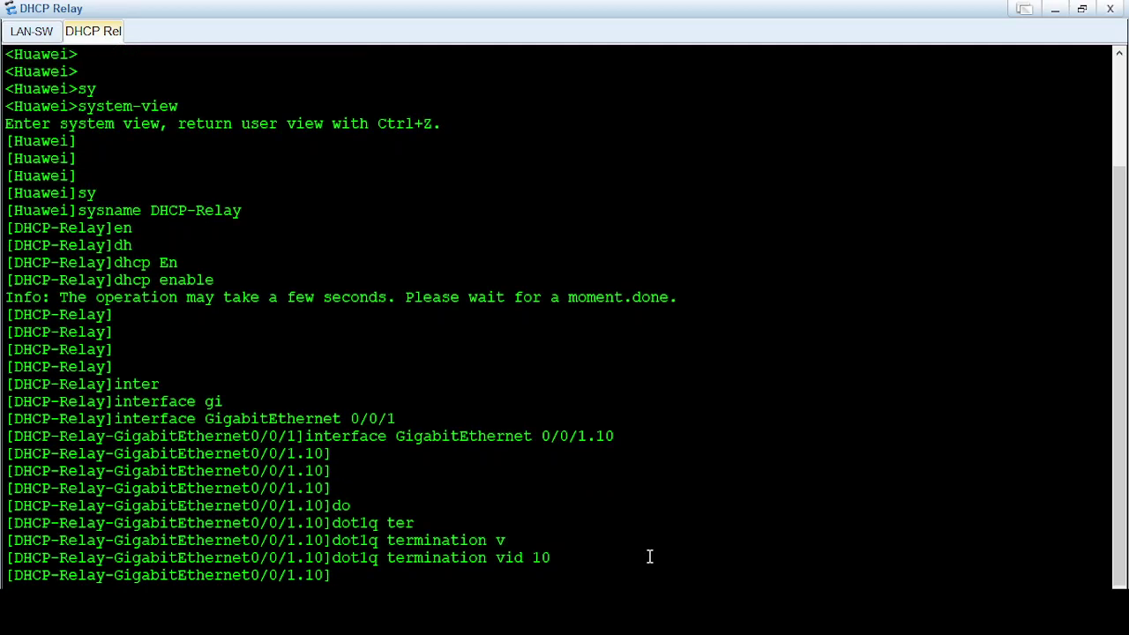
pyautogui.write('ip ad')
pyautogui.press('Tab')
pyautogui.write('1')
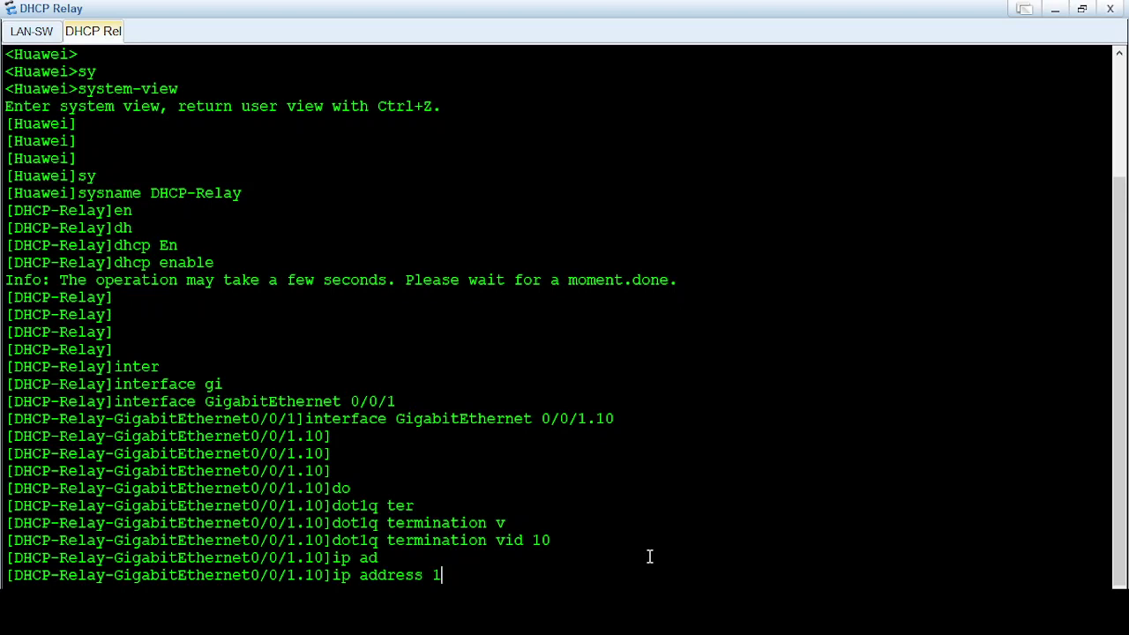
pyautogui.write('92.168.10')
pyautogui.write('.1 ')
pyautogui.write('24')
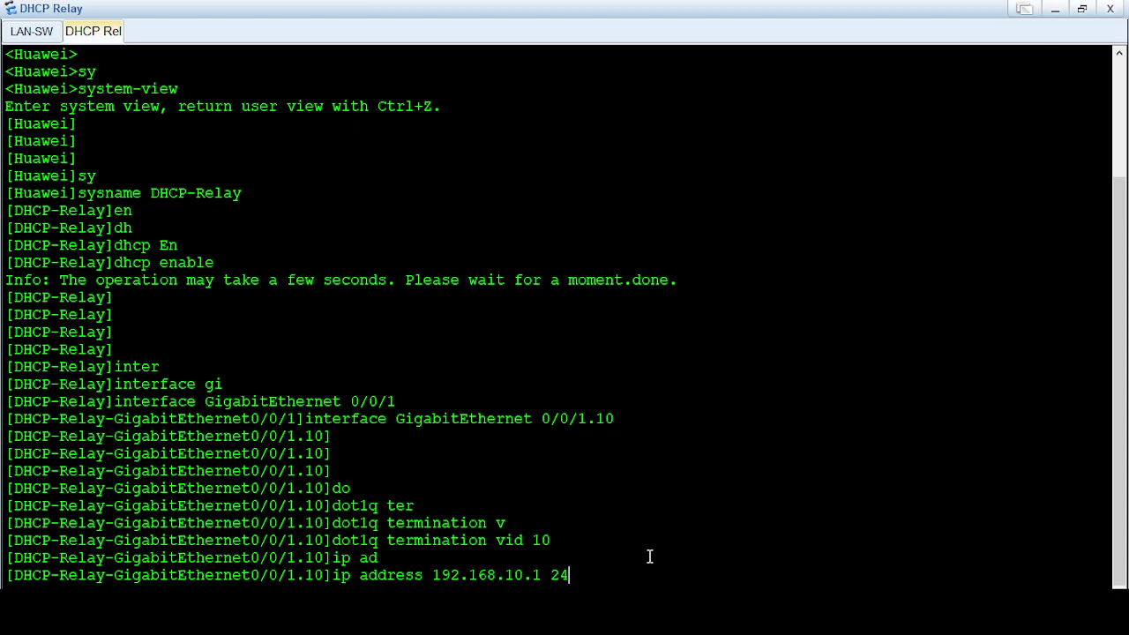
pyautogui.press('Return')
pyautogui.press('Return')
pyautogui.press('Return')
pyautogui.press('Return')
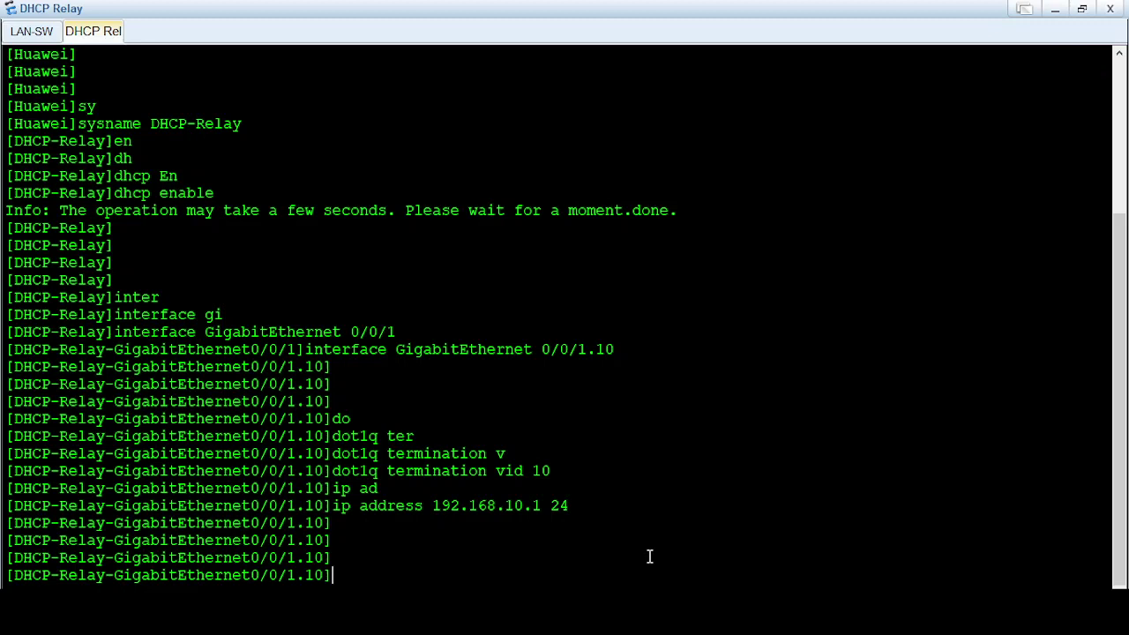
# - Switch the VLAN 10 subinterface to DHCP relay mode
pyautogui.write('dh')
pyautogui.press('Tab')
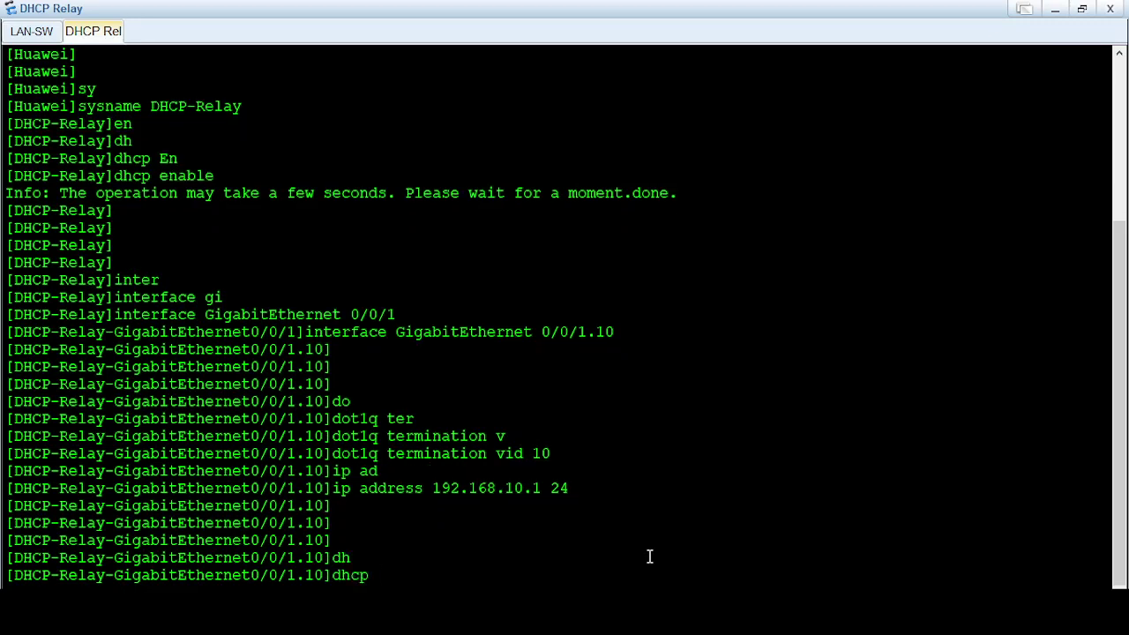
pyautogui.write('sele')
pyautogui.press('Tab')
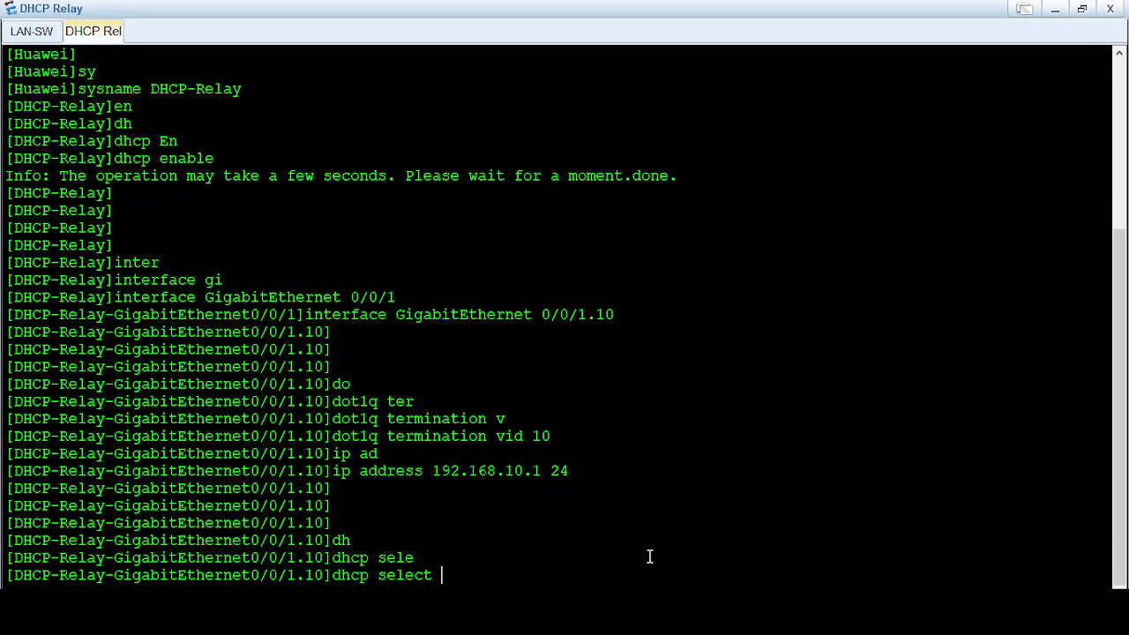
pyautogui.write('re')
pyautogui.press('Tab')
pyautogui.press('Return')
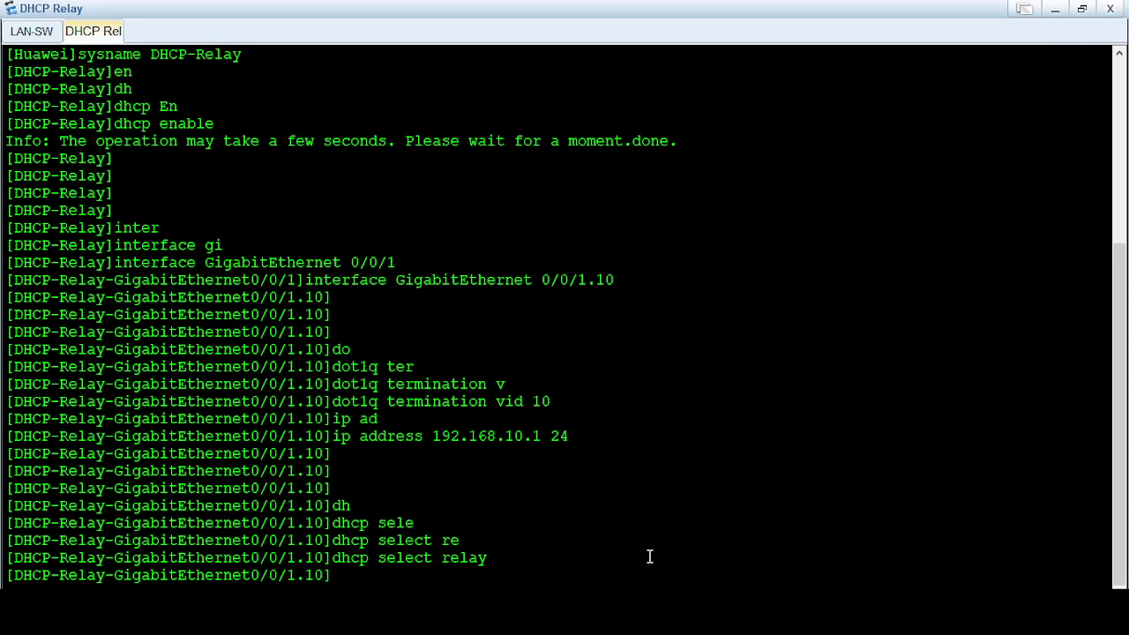
# - Set the relay server IP to 1.1.1.2 and leave the subinterface
pyautogui.write('dh')
pyautogui.press('Tab')
pyautogui.write('re')
pyautogui.press('Tab')
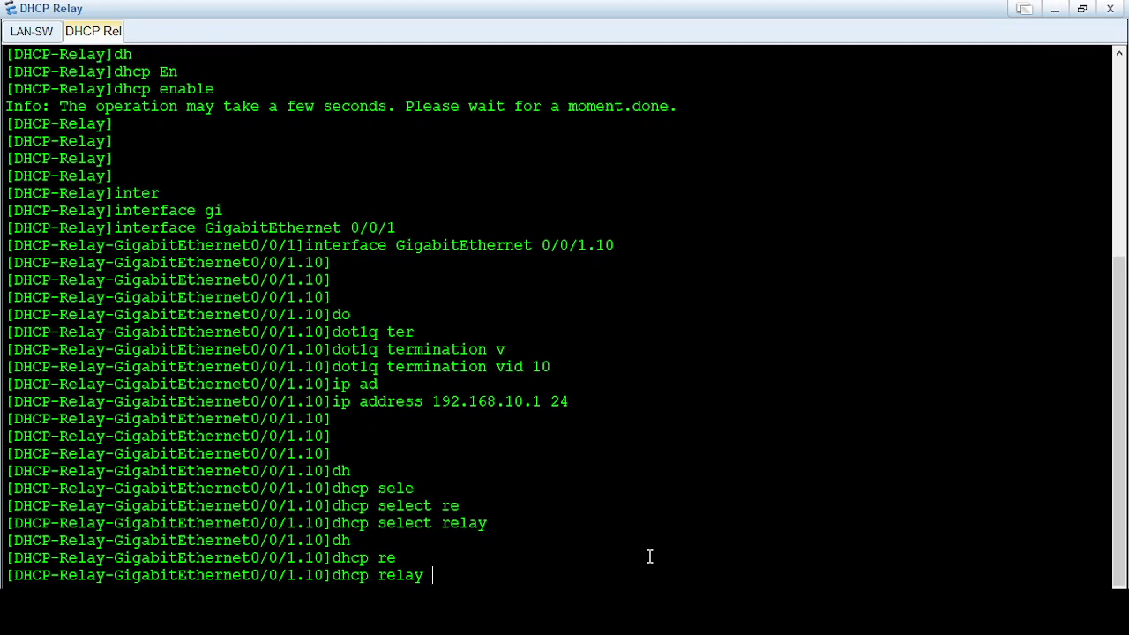
pyautogui.write('ser')
pyautogui.press('Tab')
pyautogui.write('i')
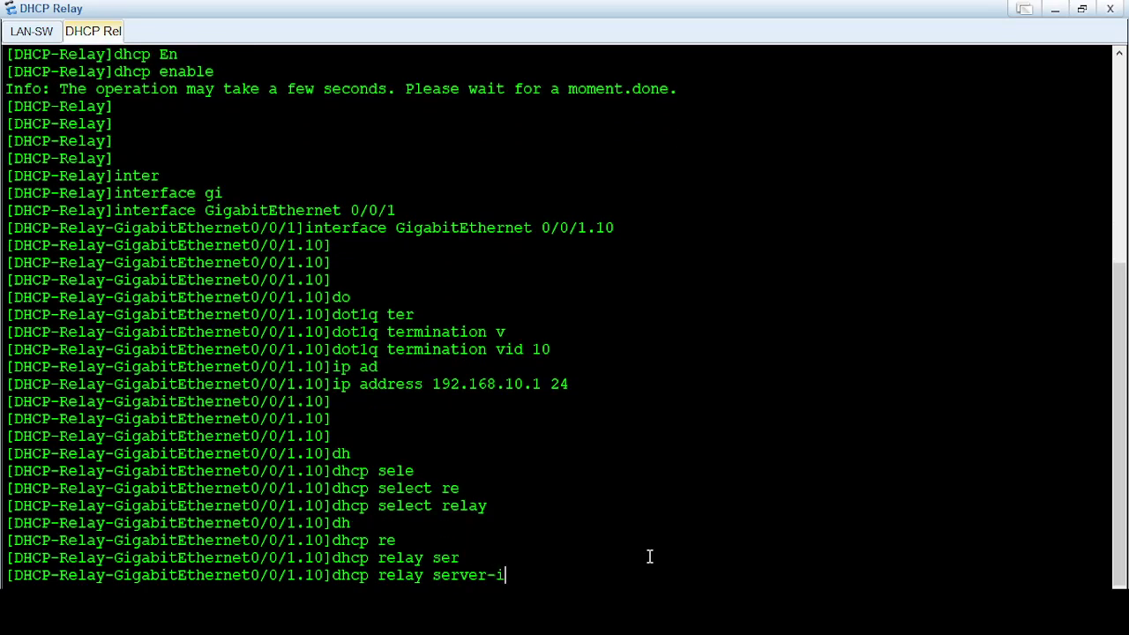
pyautogui.write('p')
pyautogui.press('Tab')
pyautogui.write('19')
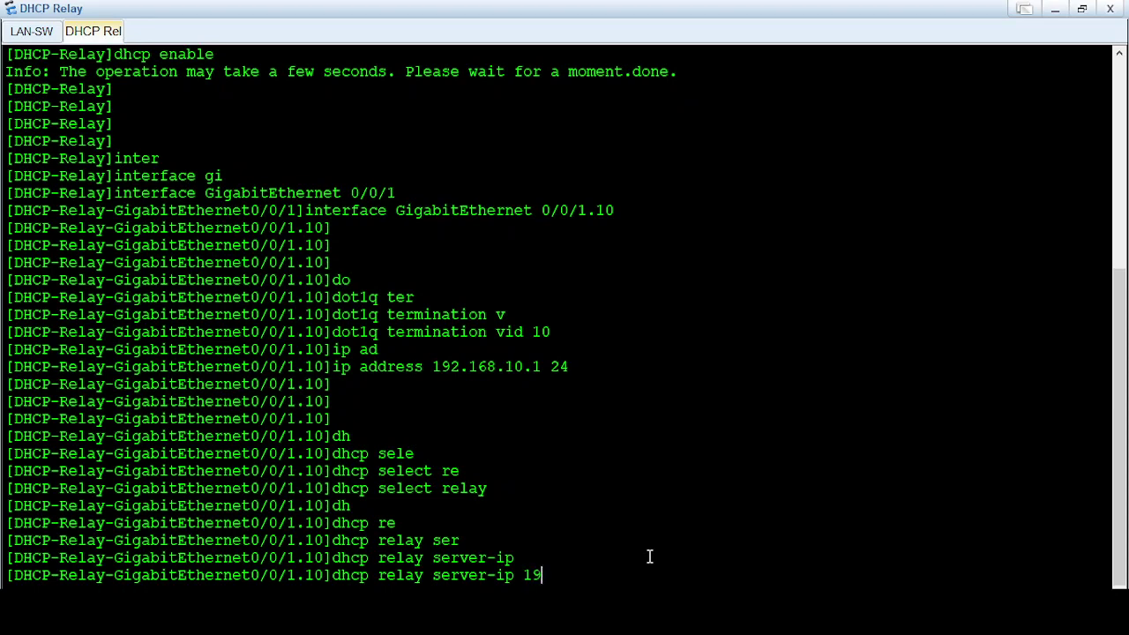
pyautogui.write('2')
pyautogui.press('BackSpace')
pyautogui.press('BackSpace')
pyautogui.press('BackSpace')
pyautogui.write('1')
pyautogui.write('.1.1.2')
pyautogui.press('Return')
pyautogui.write('qui')
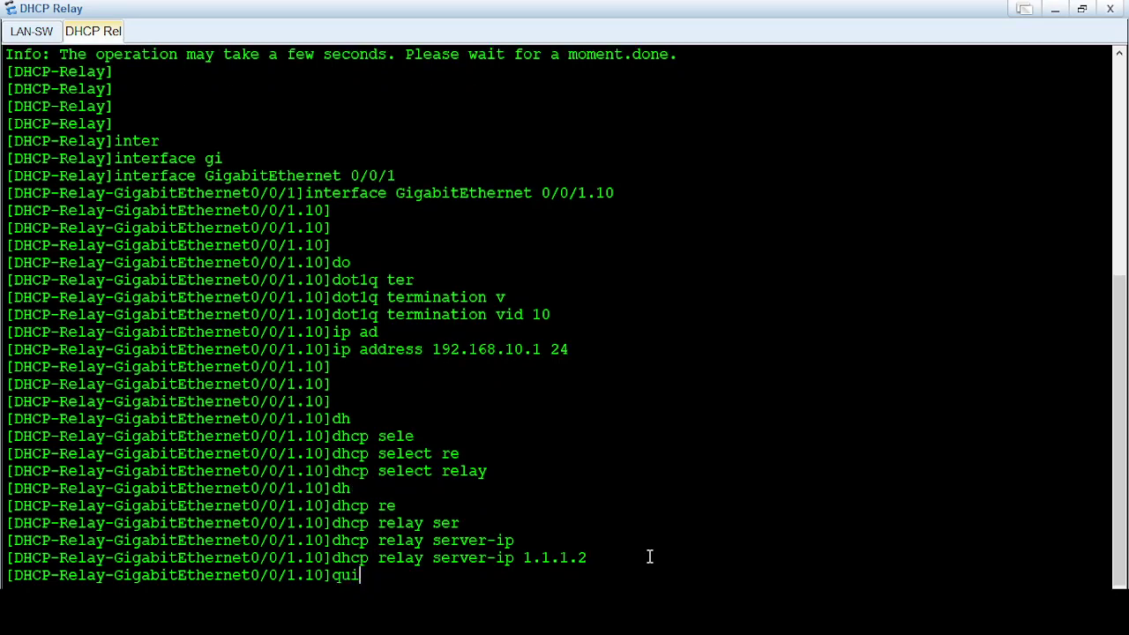
pyautogui.write('t')
pyautogui.press('Return')
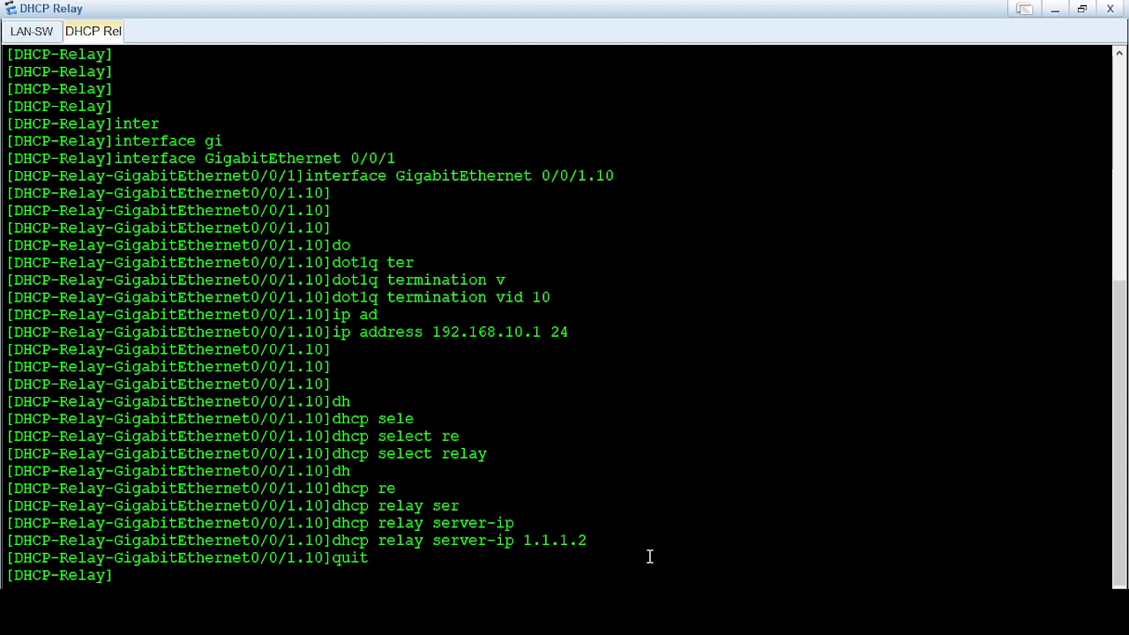
# - Create subinterface GigabitEthernet0/0/1.20 with dot1q termination vid 20
pyautogui.write('inter')
pyautogui.press('Tab')
pyautogui.write('gi')
pyautogui.press('Tab')
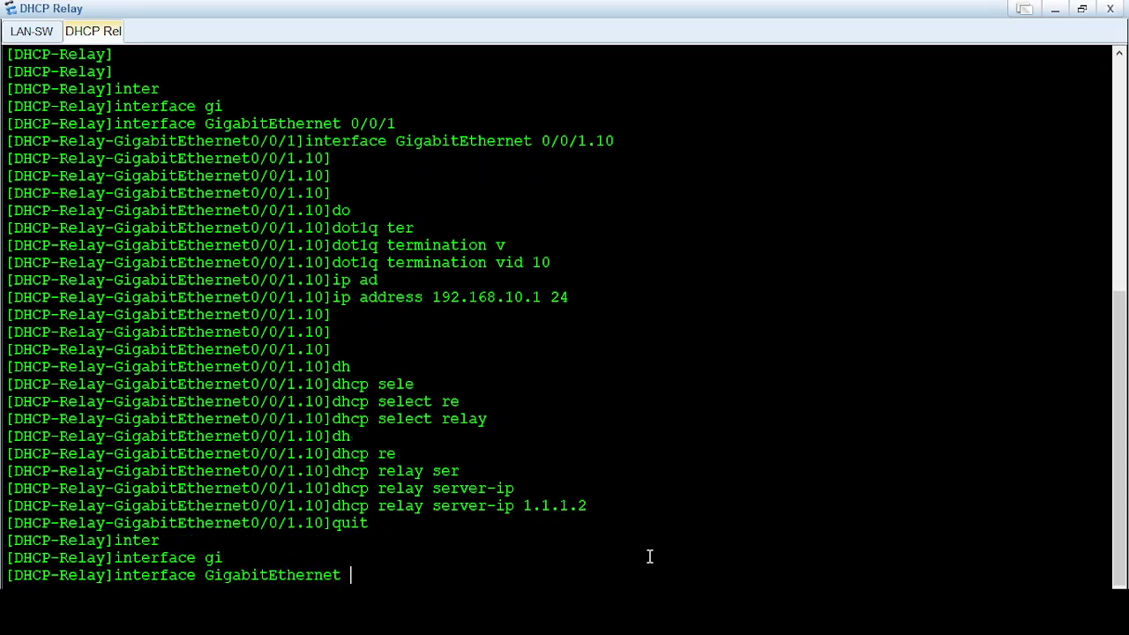
pyautogui.write('0/0')
pyautogui.write('/1.20')
pyautogui.press('Return')
pyautogui.press('Return')
pyautogui.press('Return')
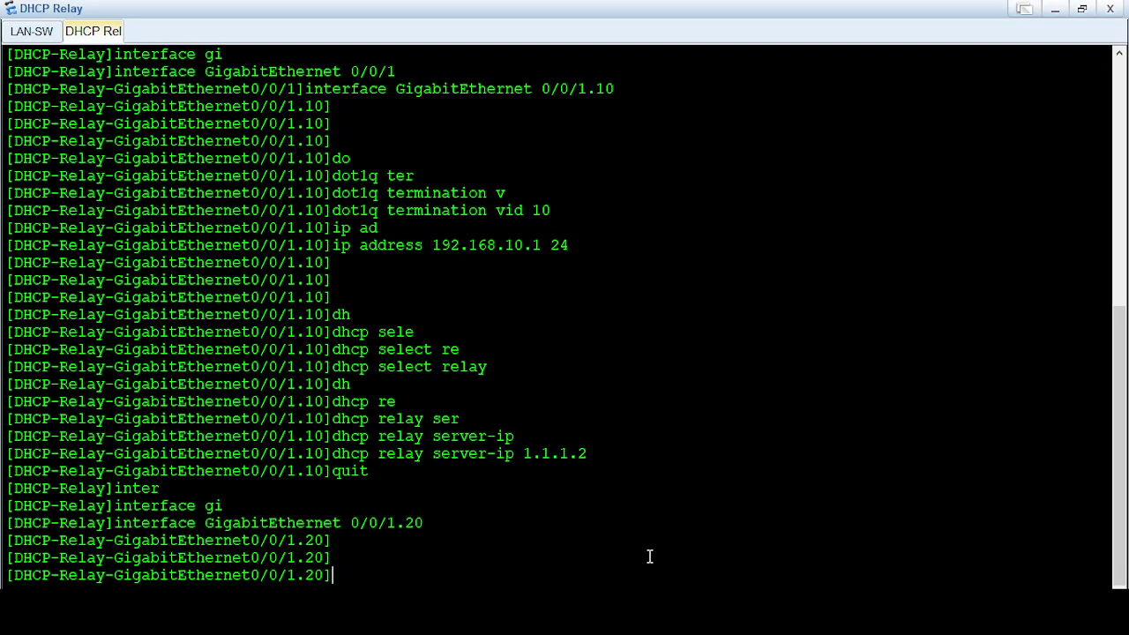
pyautogui.write('do')
pyautogui.press('Tab')
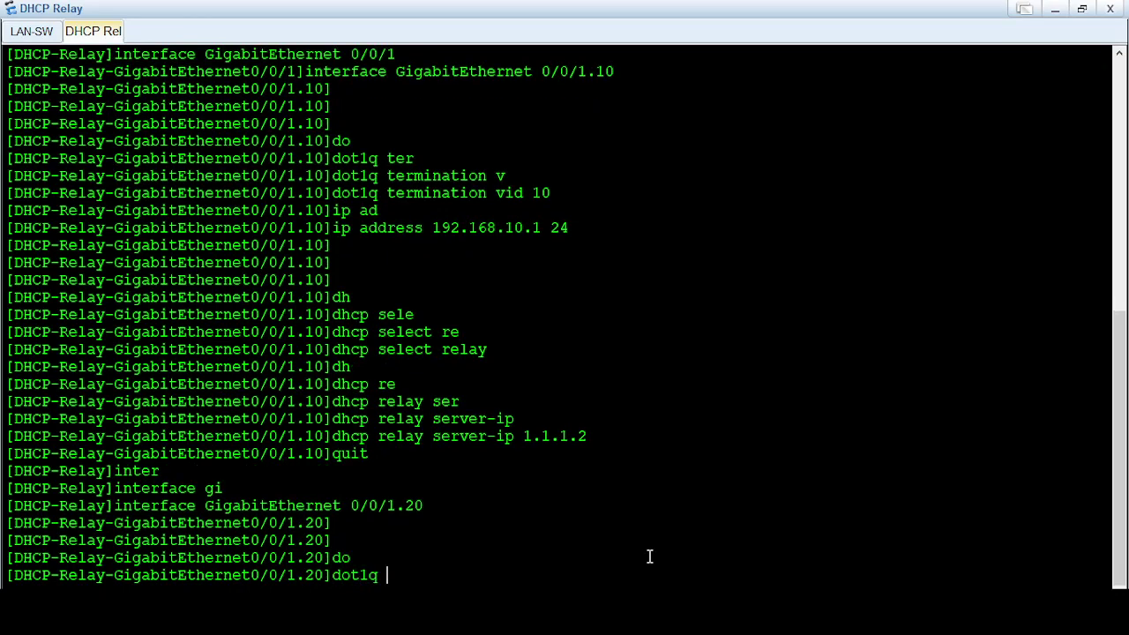
pyautogui.write('ter')
pyautogui.press('Tab')
pyautogui.write('v')
pyautogui.press('Tab')
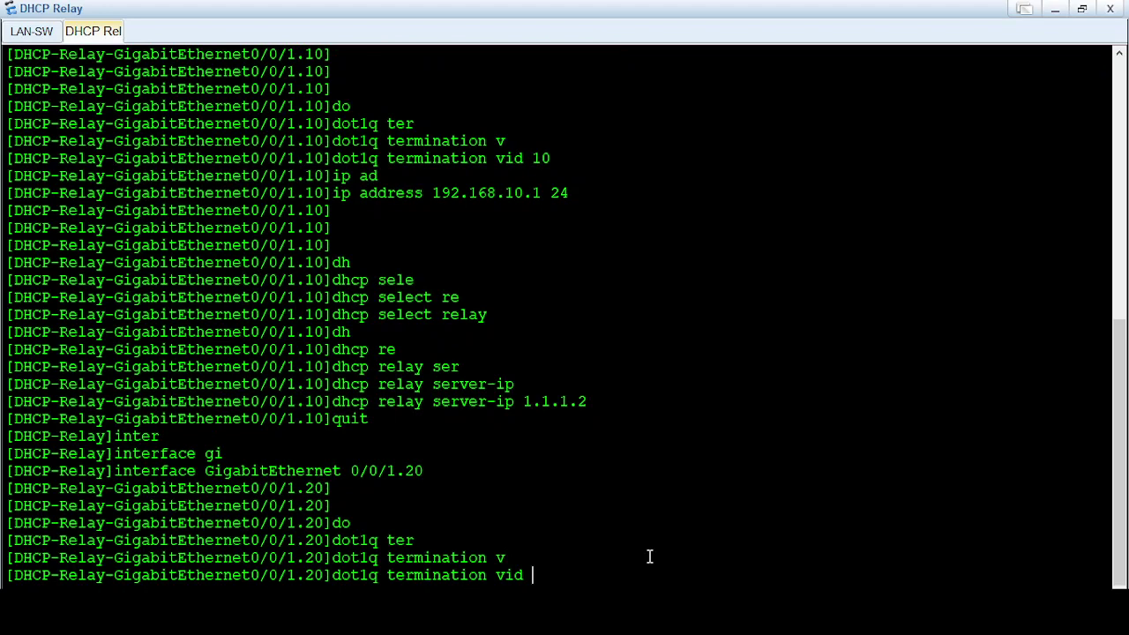
pyautogui.write('20')
pyautogui.press('Return')
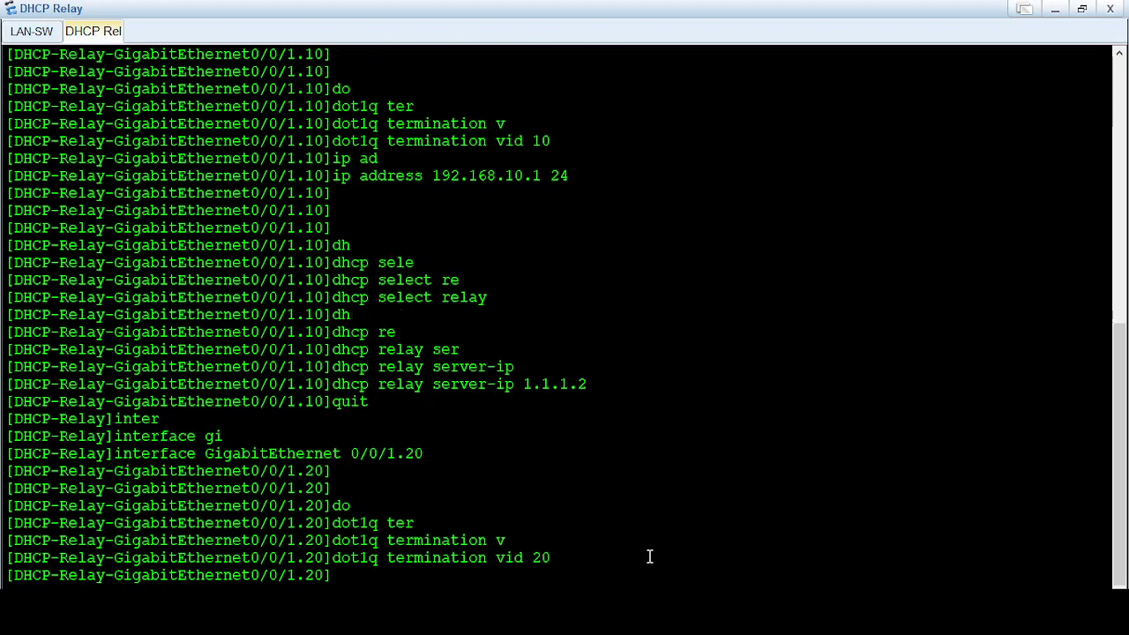
# - Give the VLAN 20 subinterface the gateway address 192.168.20.1/24
pyautogui.write('ip ad')
pyautogui.press('Tab')
pyautogui.write('1')
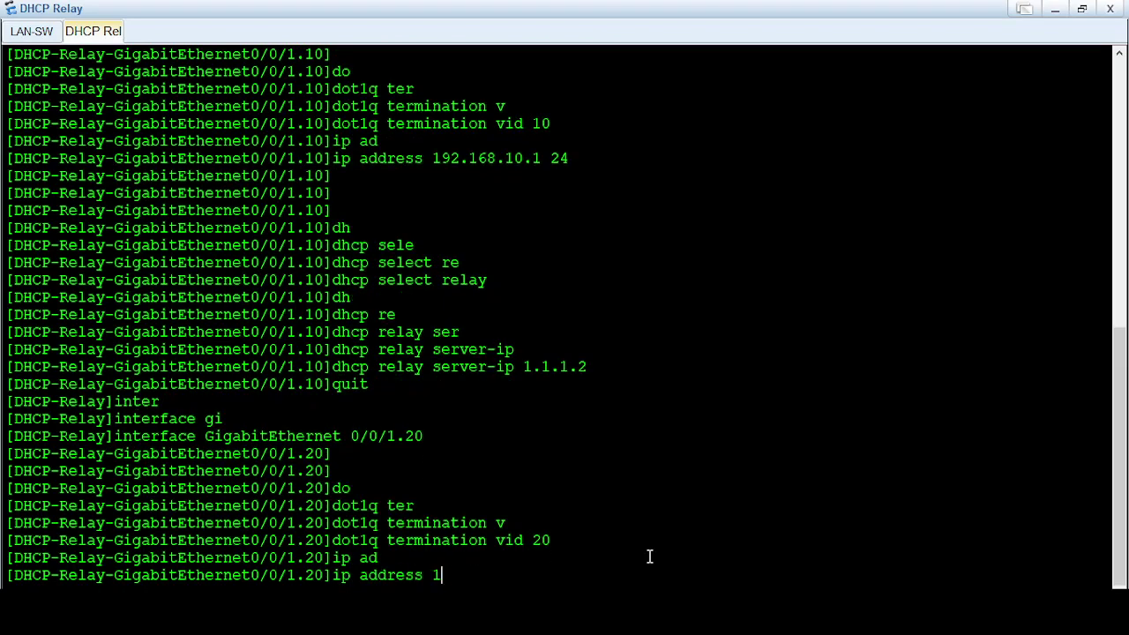
pyautogui.write('92.168.20.')
pyautogui.write('1 24')
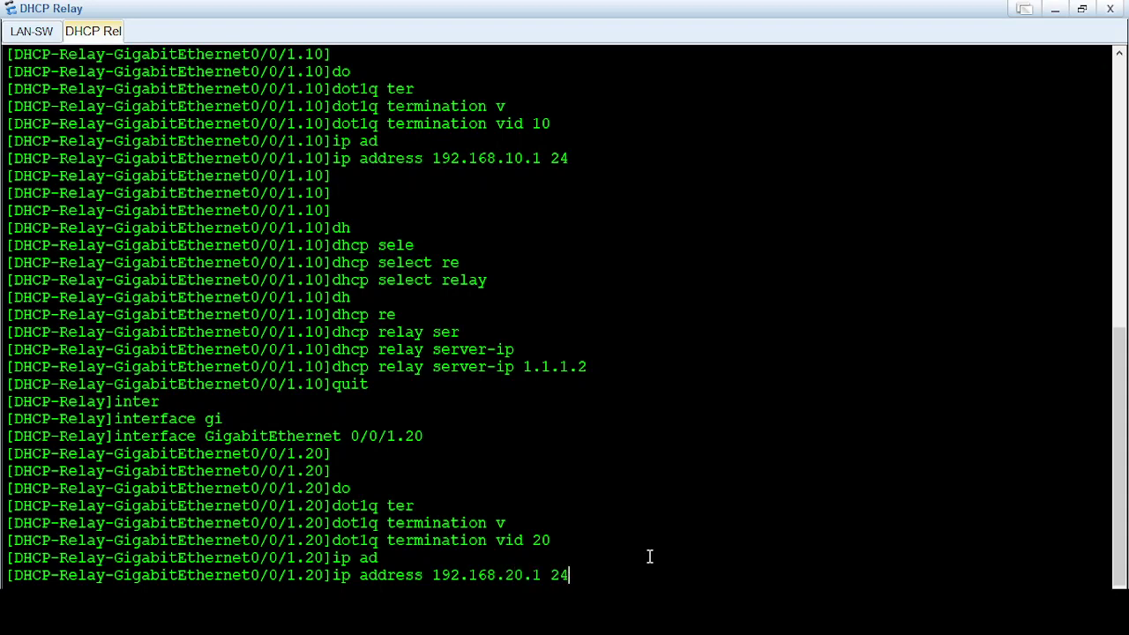
pyautogui.press('Return')
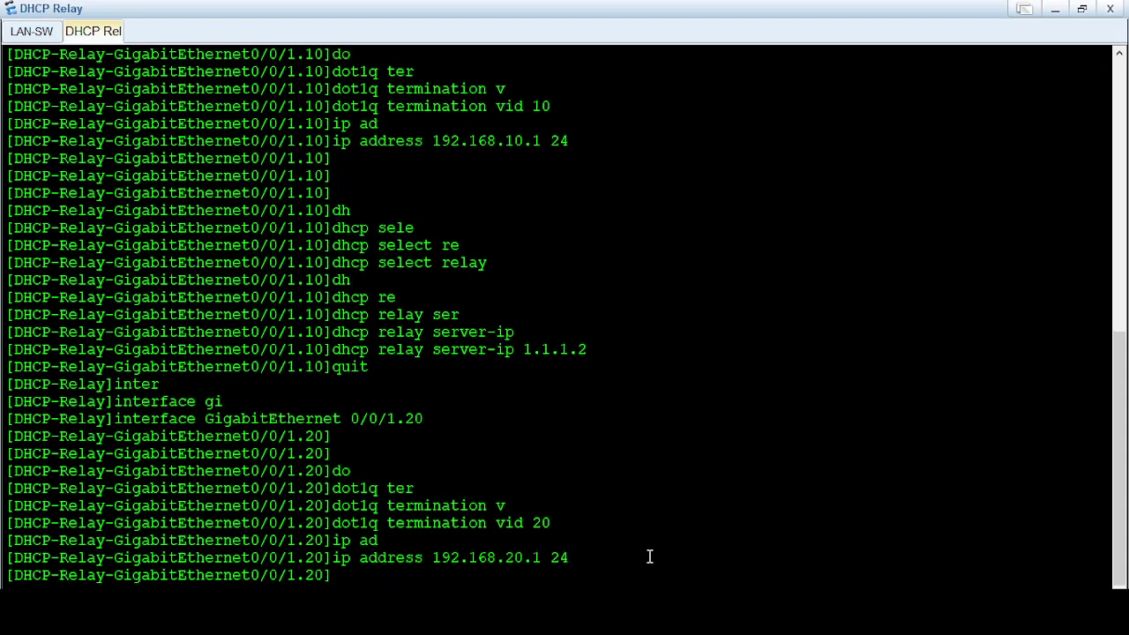
# - Put GE0/0/1.20 into DHCP relay mode with 'dhcp select relay'
pyautogui.write('dh')
pyautogui.press('Tab')
pyautogui.write('en')
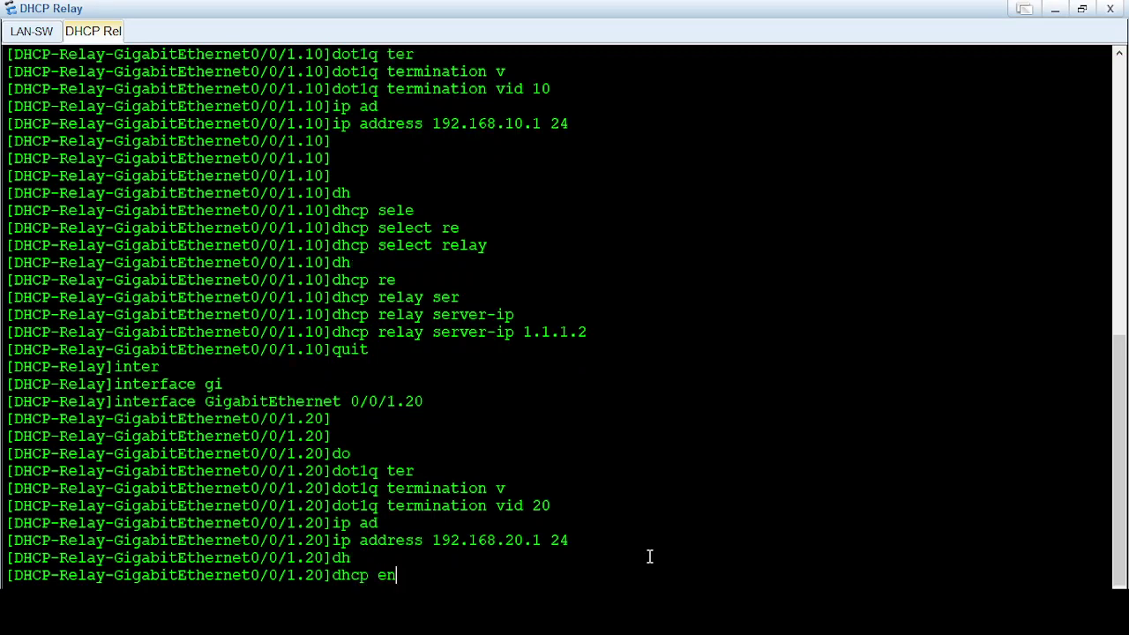
pyautogui.press('Tab')
pyautogui.press('BackSpace')
pyautogui.press('BackSpace')
pyautogui.write('sele')
pyautogui.press('Tab')
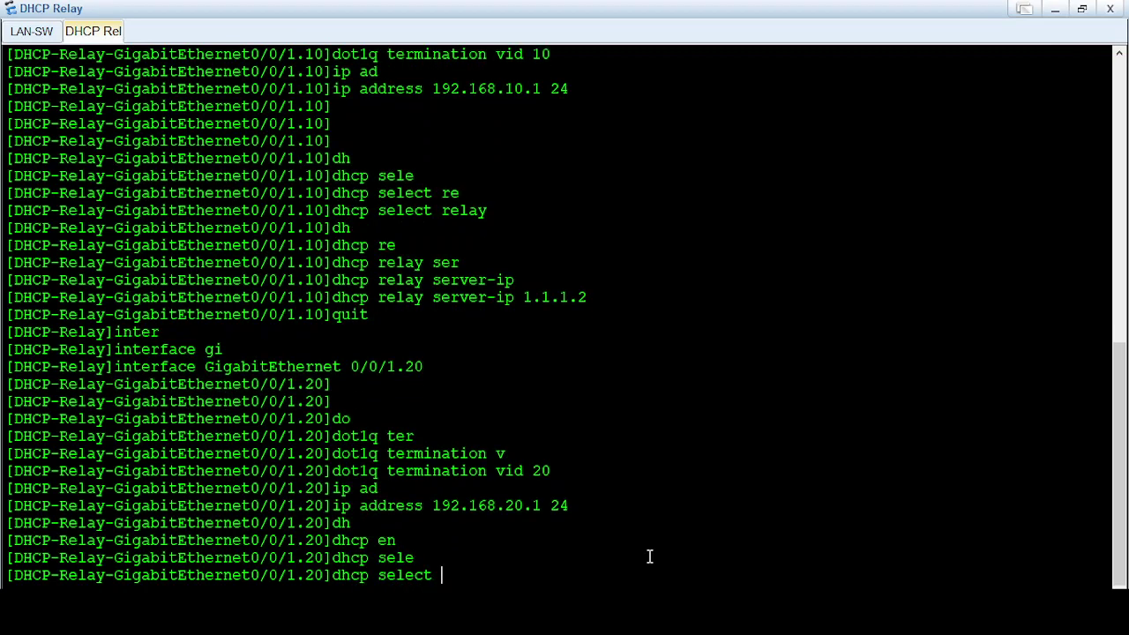
pyautogui.write('re')
pyautogui.press('Tab')
pyautogui.press('Return')
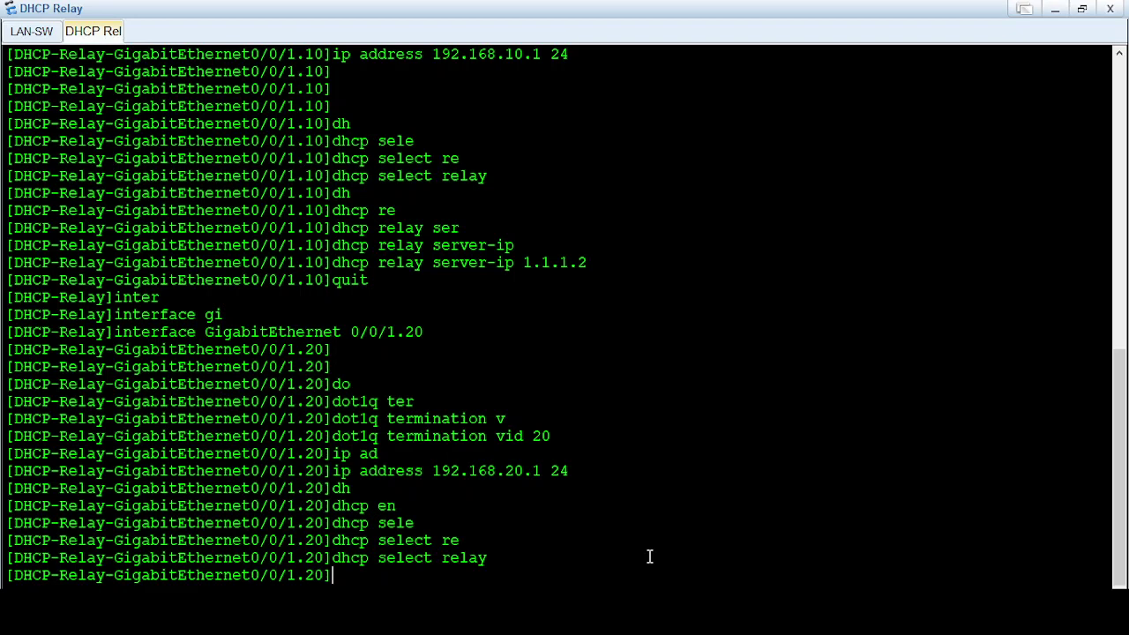
# - Point the VLAN 20 relay at DHCP server 1.1.1.2 and leave the subinterface
pyautogui.write('dh')
pyautogui.press('Tab')
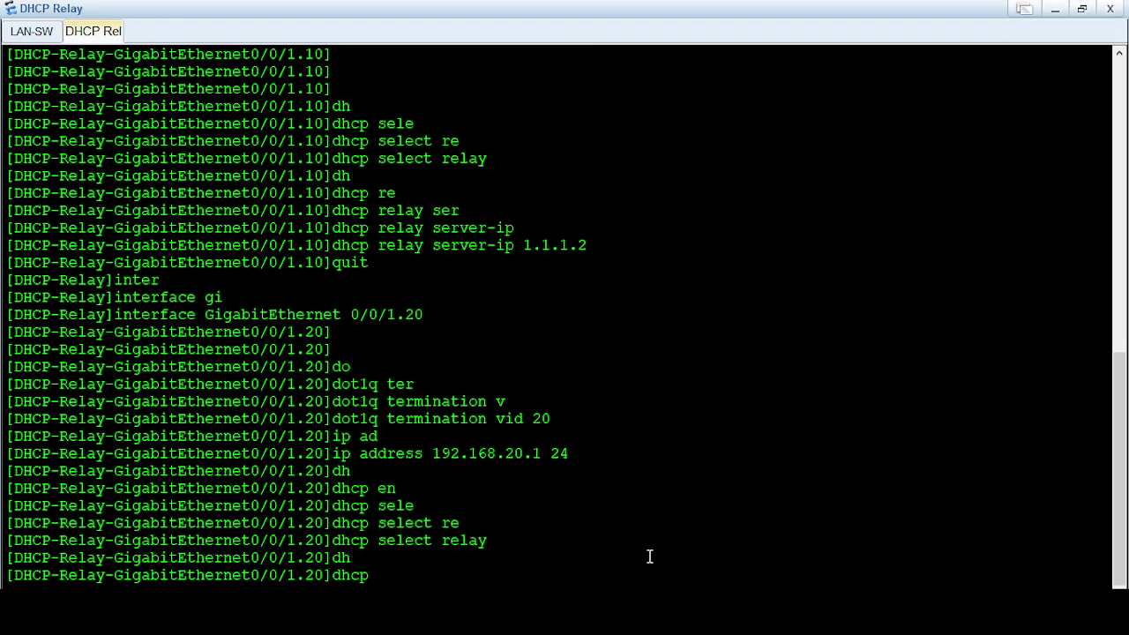
pyautogui.write('re')
pyautogui.press('Tab')
pyautogui.write('ser')
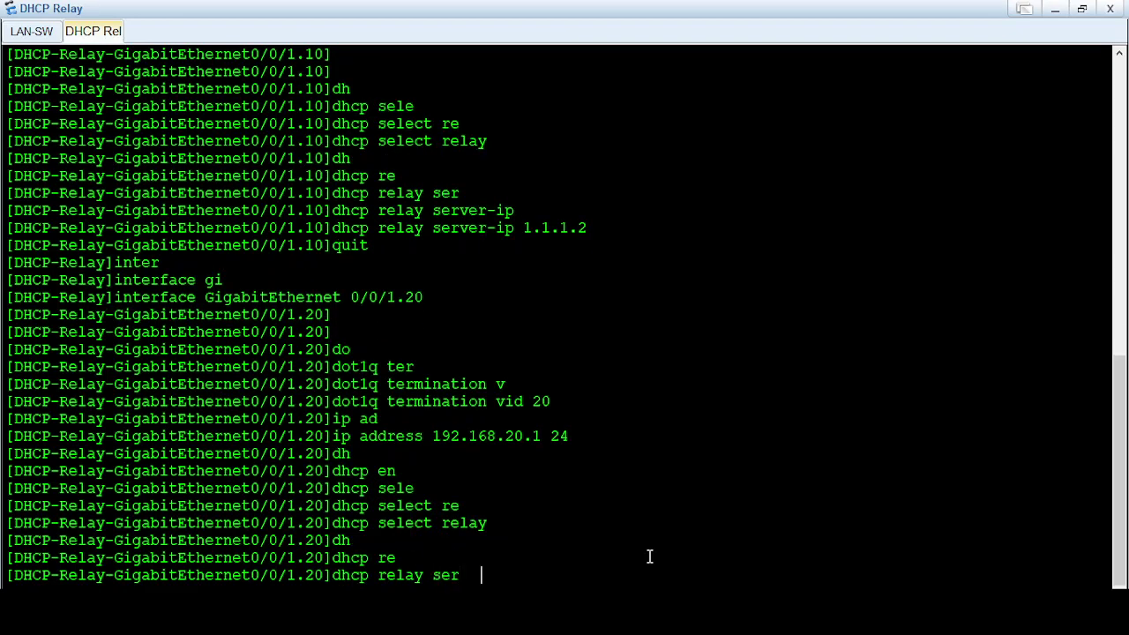
pyautogui.press('Tab')
pyautogui.write('i')
pyautogui.press('Tab')
pyautogui.write('1')
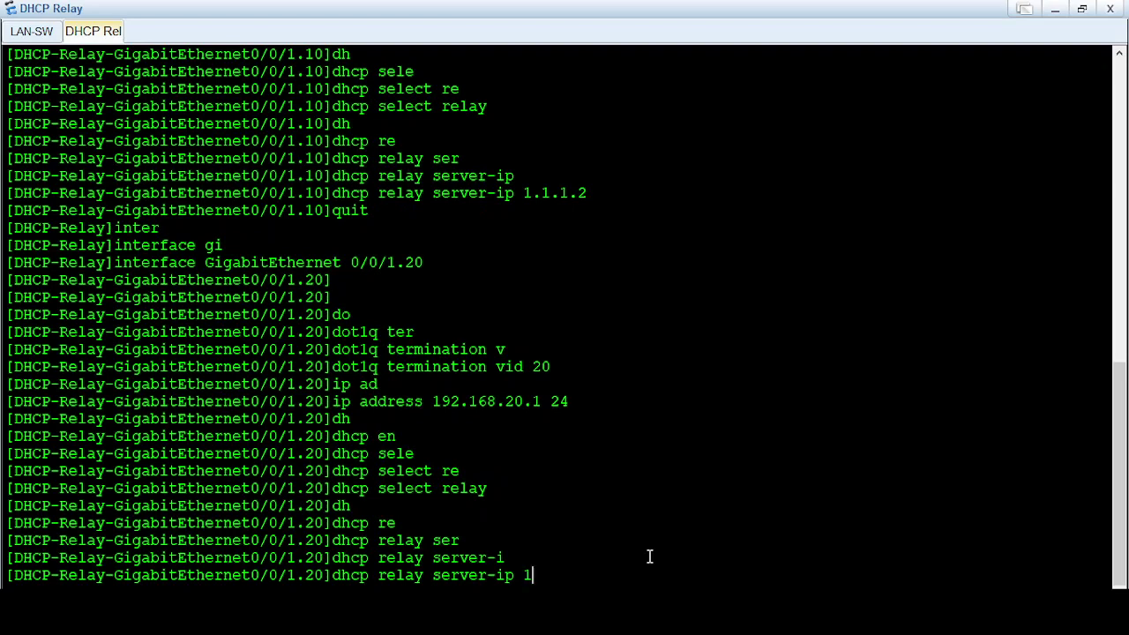
pyautogui.write('.1.1.2')
pyautogui.press('Return')
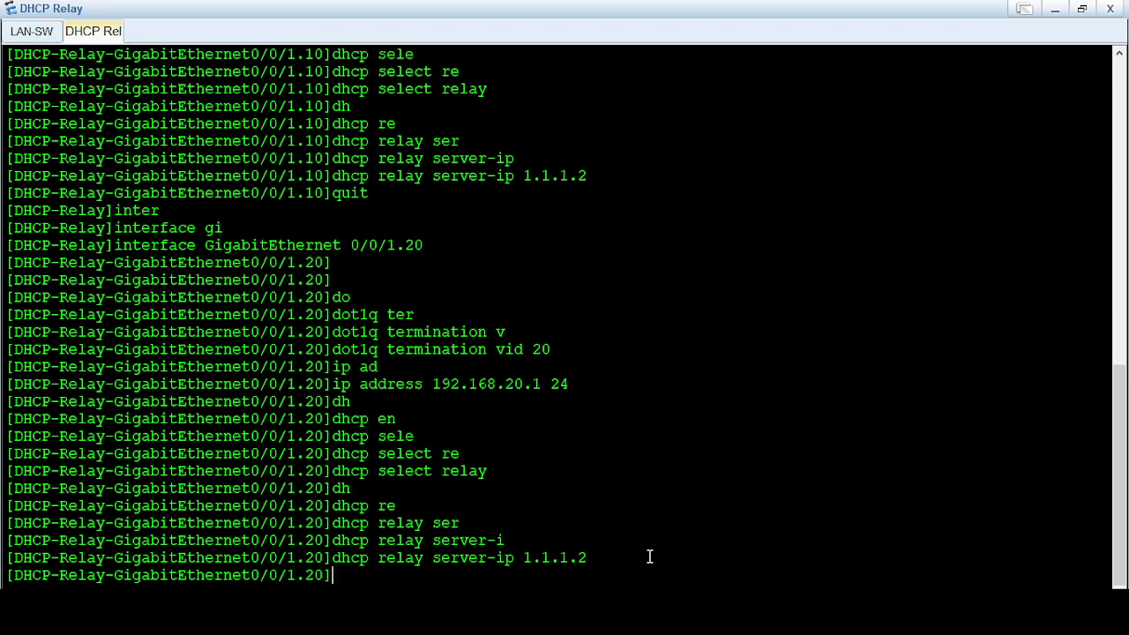
pyautogui.write('quit')
pyautogui.press('Return')
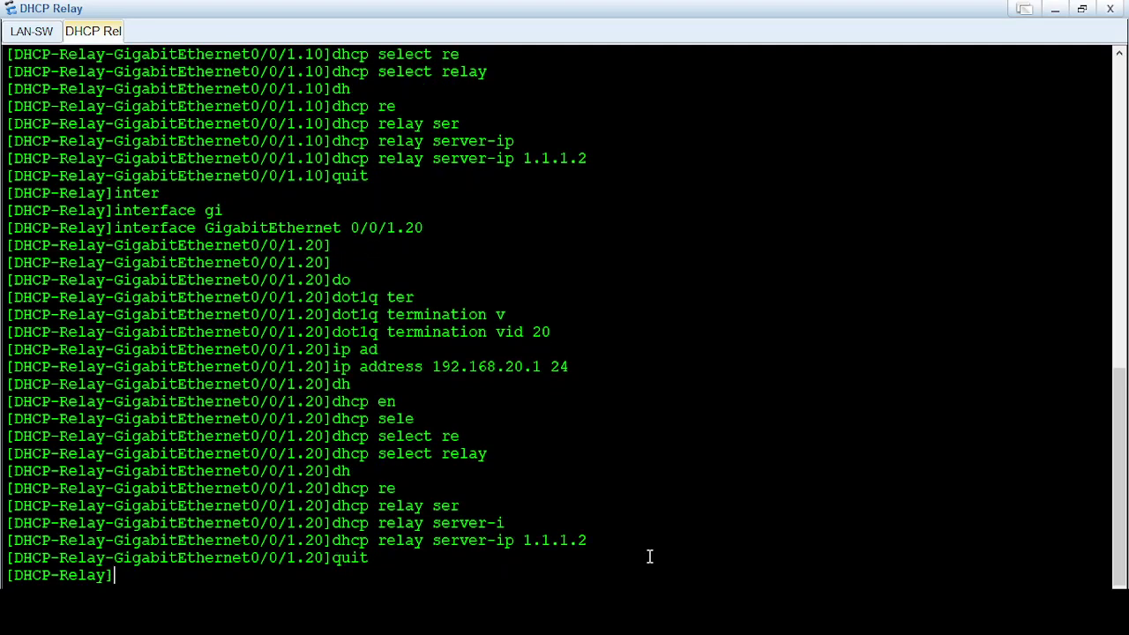
pyautogui.write('inter')
pyautogui.press('Tab')
# - Create subinterface GigabitEthernet0/0/1.30 with dot1q termination vid 30
pyautogui.write('gi')
pyautogui.press('Tab')
pyautogui.write('0')
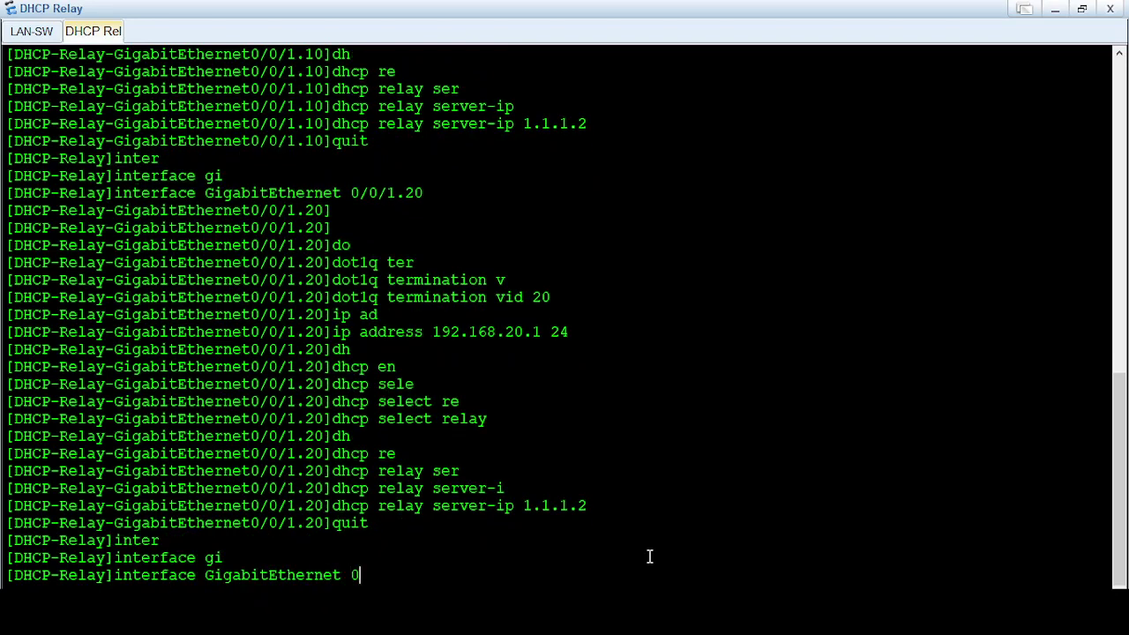
pyautogui.write('/0/1.')
pyautogui.write('30')
pyautogui.press('Return')
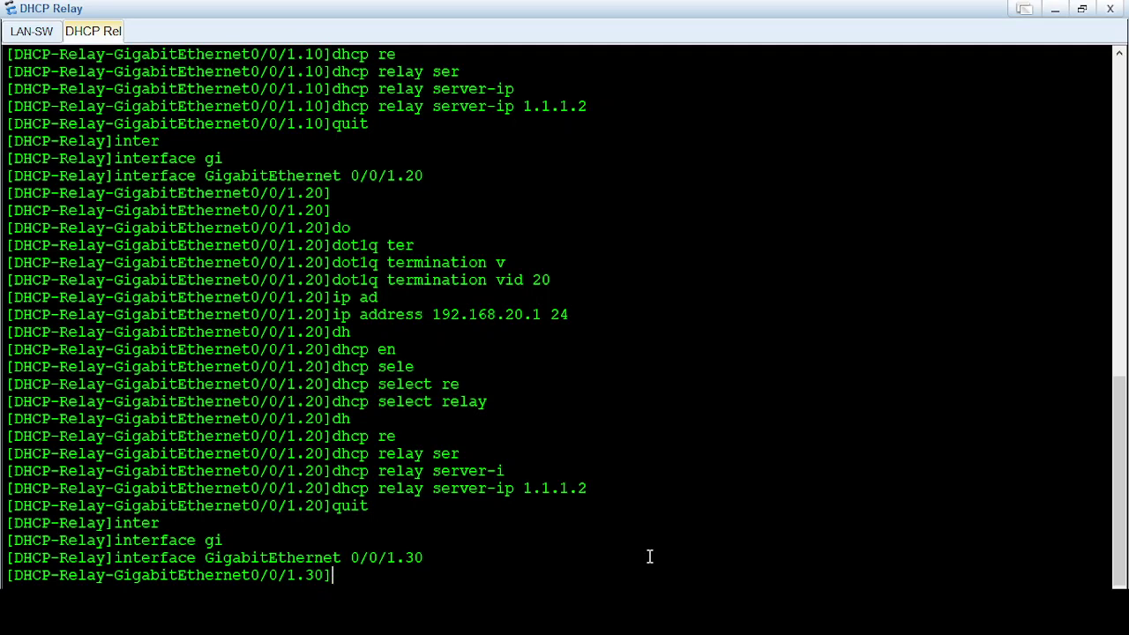
pyautogui.write('do')
pyautogui.press('Tab')
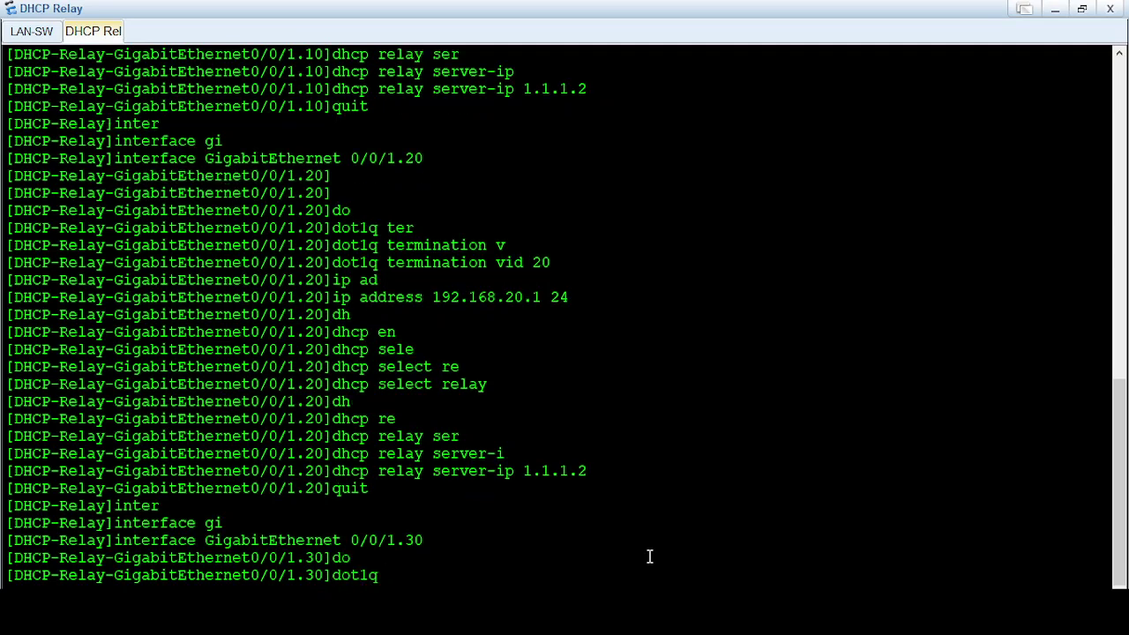
pyautogui.write('ter')
pyautogui.press('Tab')
pyautogui.write('v')
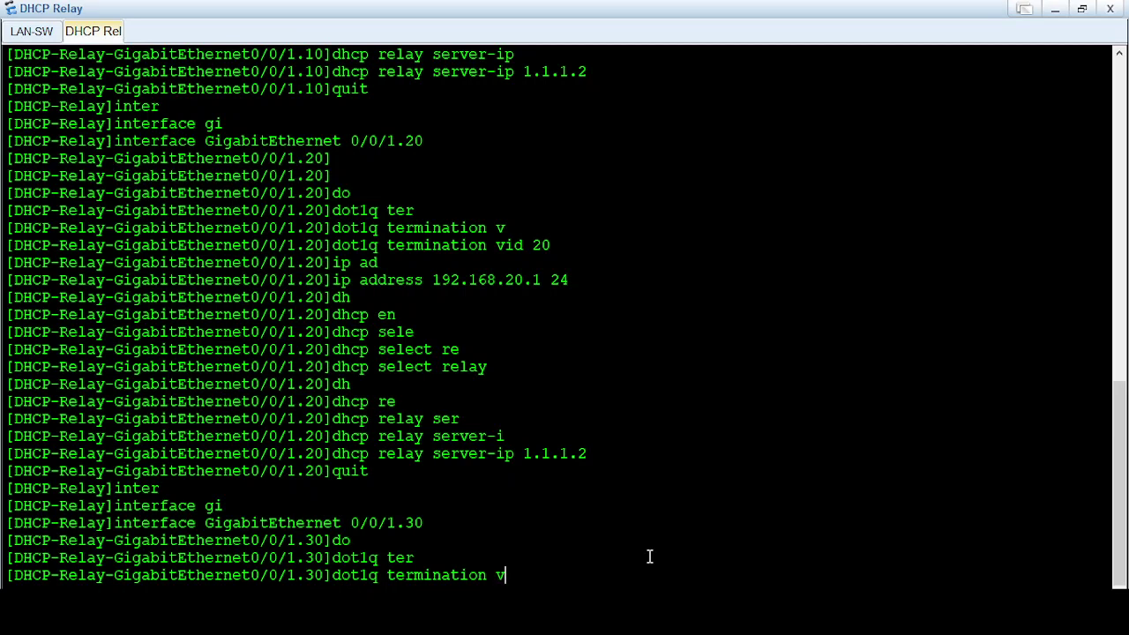
pyautogui.press('Tab')
pyautogui.write('30')
pyautogui.press('Return')
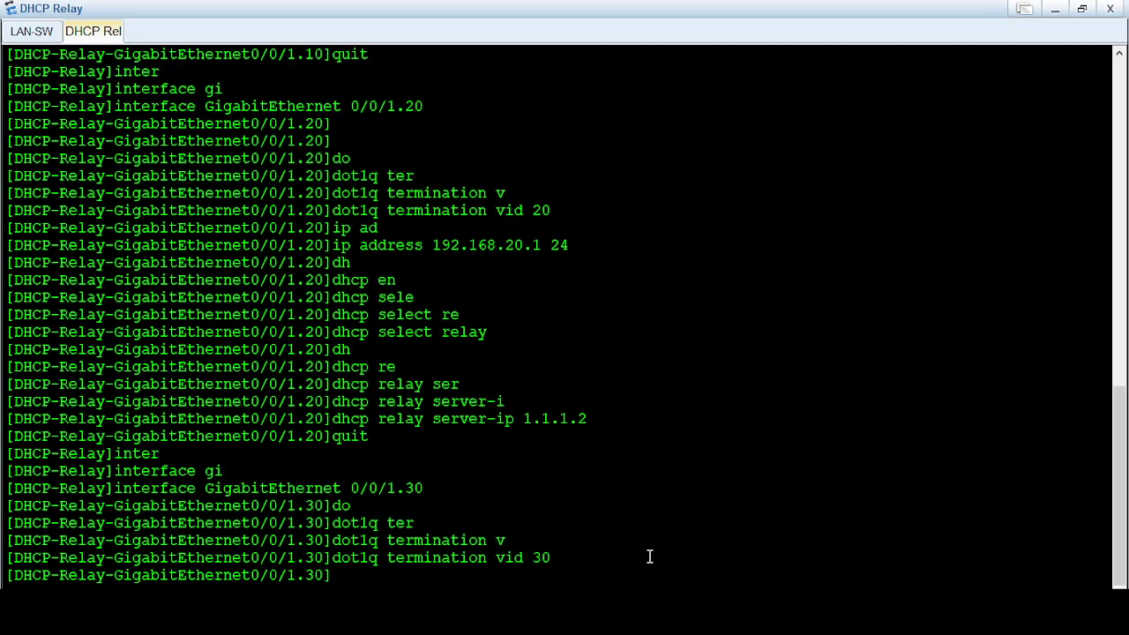
# - Give the VLAN 30 subinterface the gateway address 192.168.30.1/24
pyautogui.write('ip ad')
pyautogui.press('Tab')
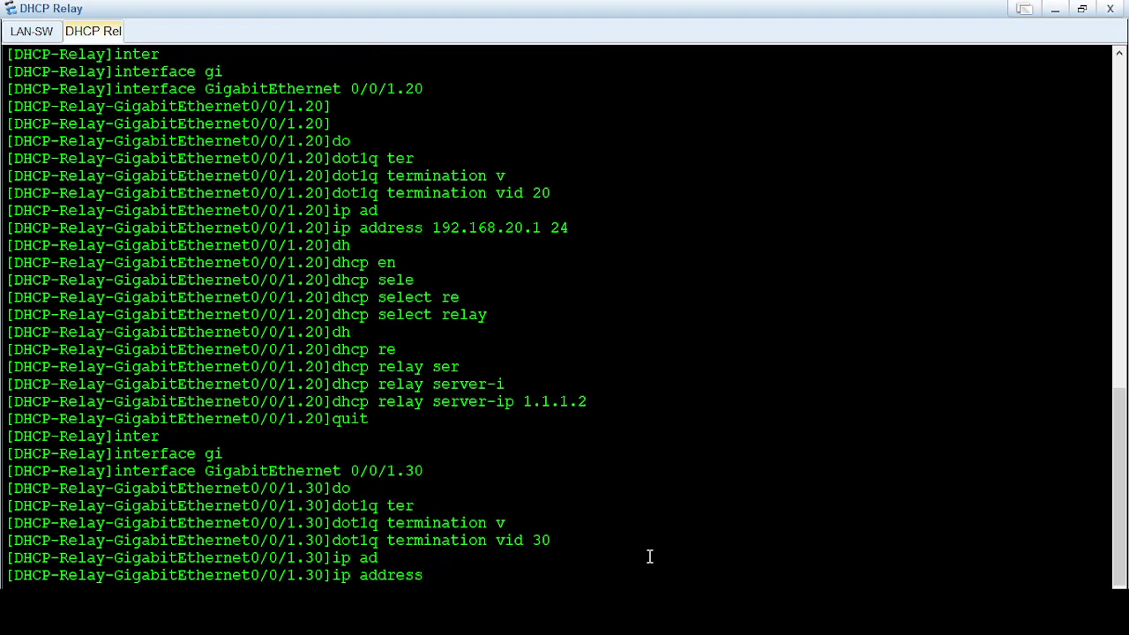
pyautogui.write('192.168.')
pyautogui.write('30.1 24')
pyautogui.press('Return')
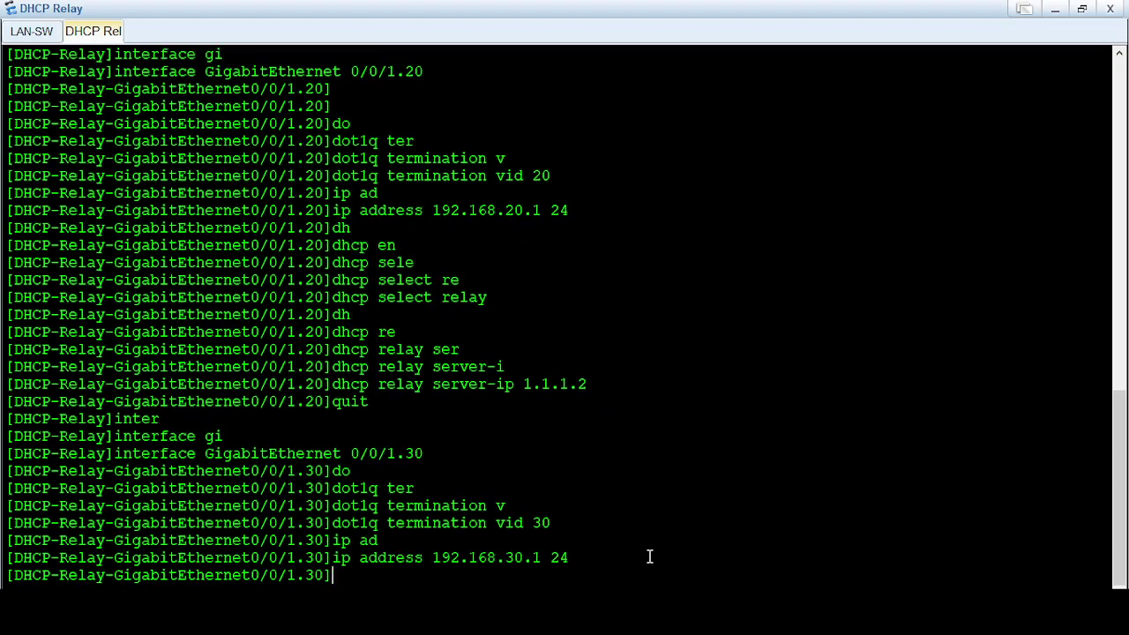
# - Put GE0/0/1.30 into DHCP relay mode with 'dhcp select relay'
pyautogui.write('dh')
pyautogui.press('Tab')
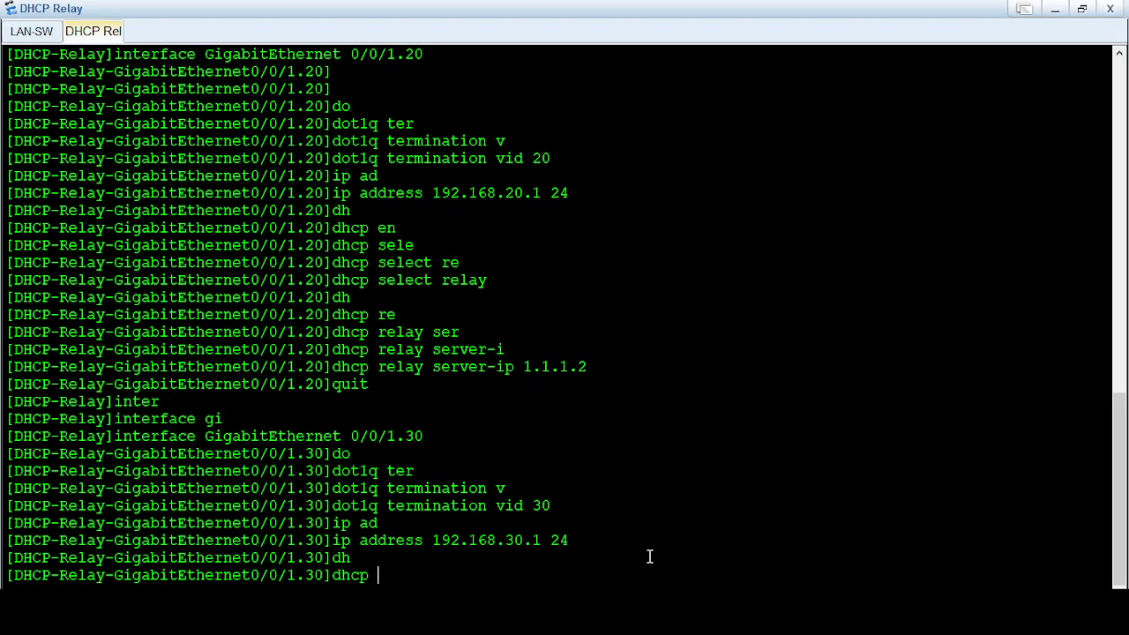
pyautogui.write('ele')
pyautogui.press('Tab')
pyautogui.press('BackSpace')
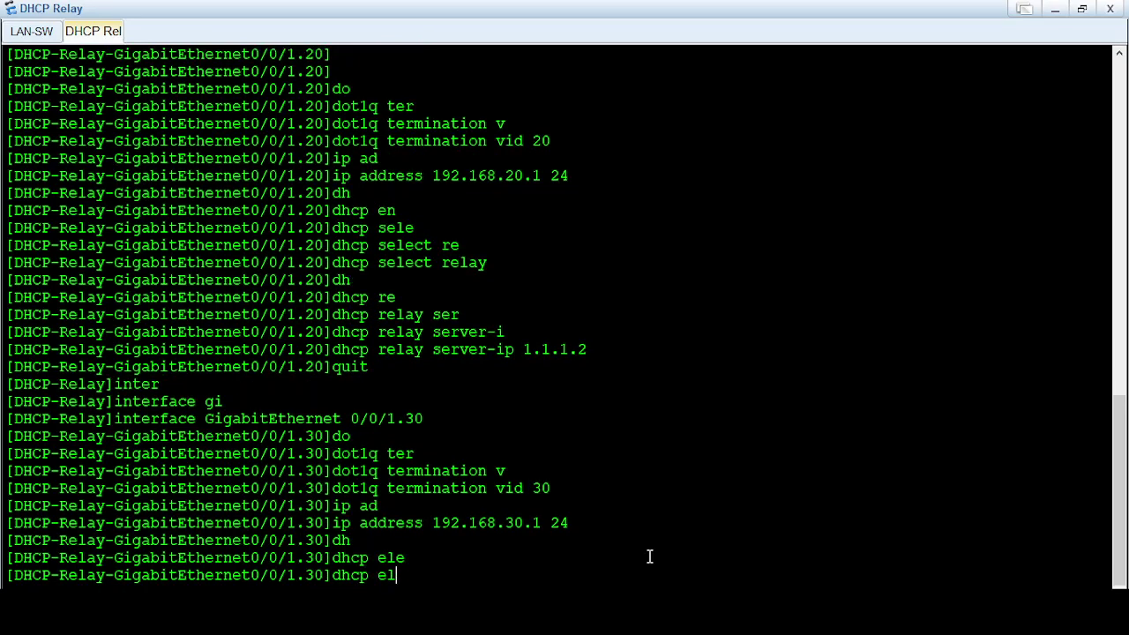
pyautogui.press('BackSpace')
pyautogui.press('BackSpace')
pyautogui.write('sele')
pyautogui.press('Tab')
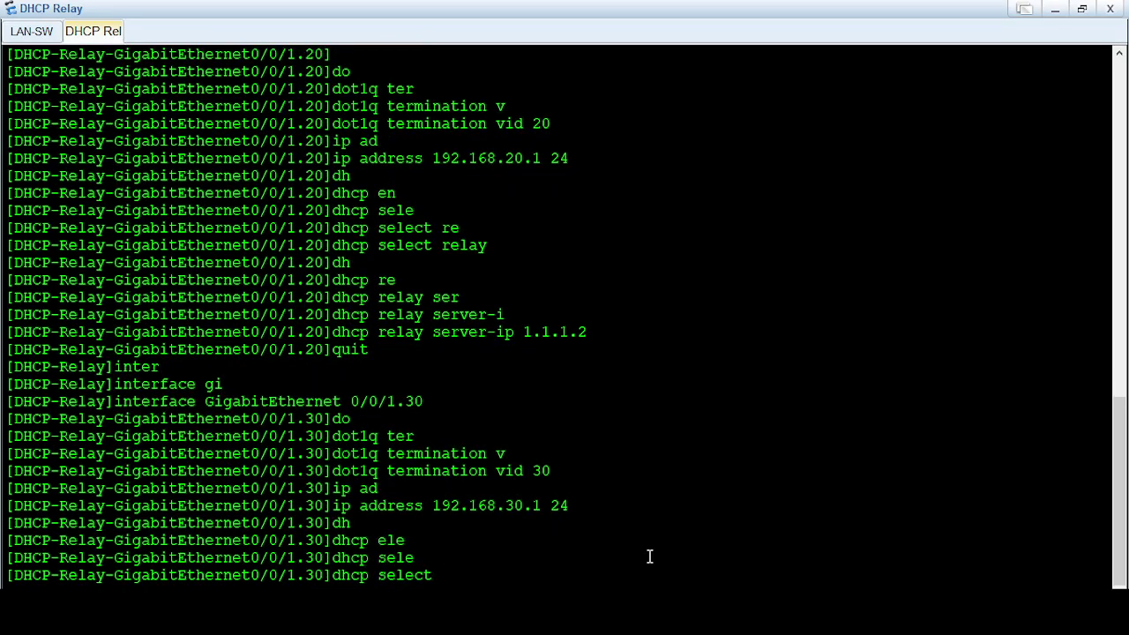
pyautogui.write('re')
pyautogui.press('Tab')
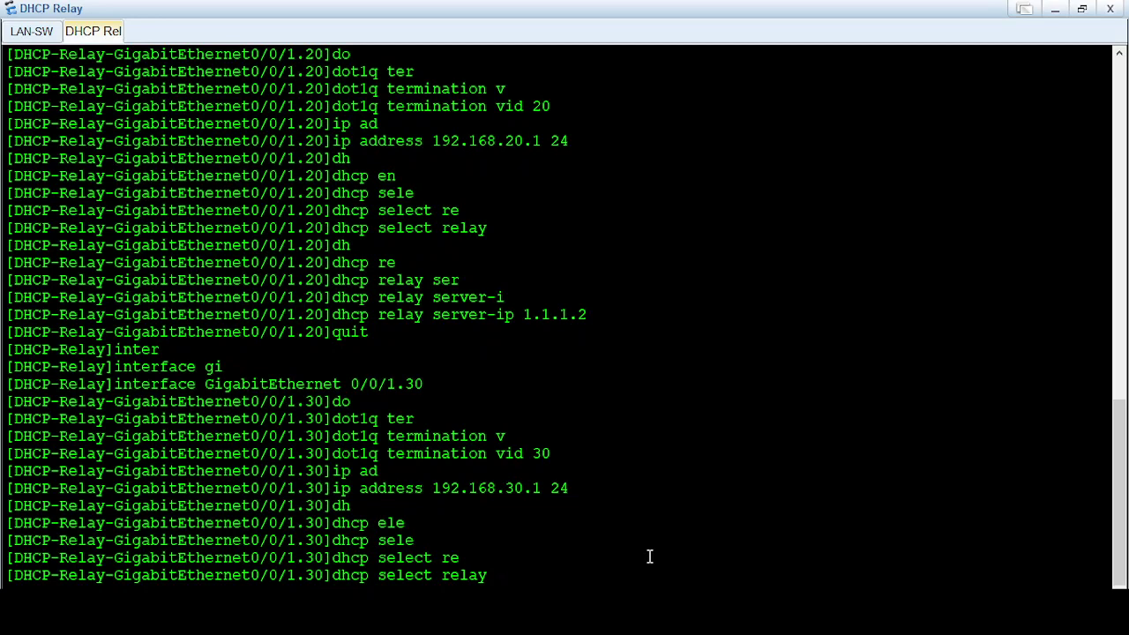
pyautogui.press('Return')
# - Point the VLAN 30 relay at DHCP server 1.1.1.2 and leave the subinterface
pyautogui.write('dh')
pyautogui.press('Tab')
pyautogui.write('re')
pyautogui.press('Tab')
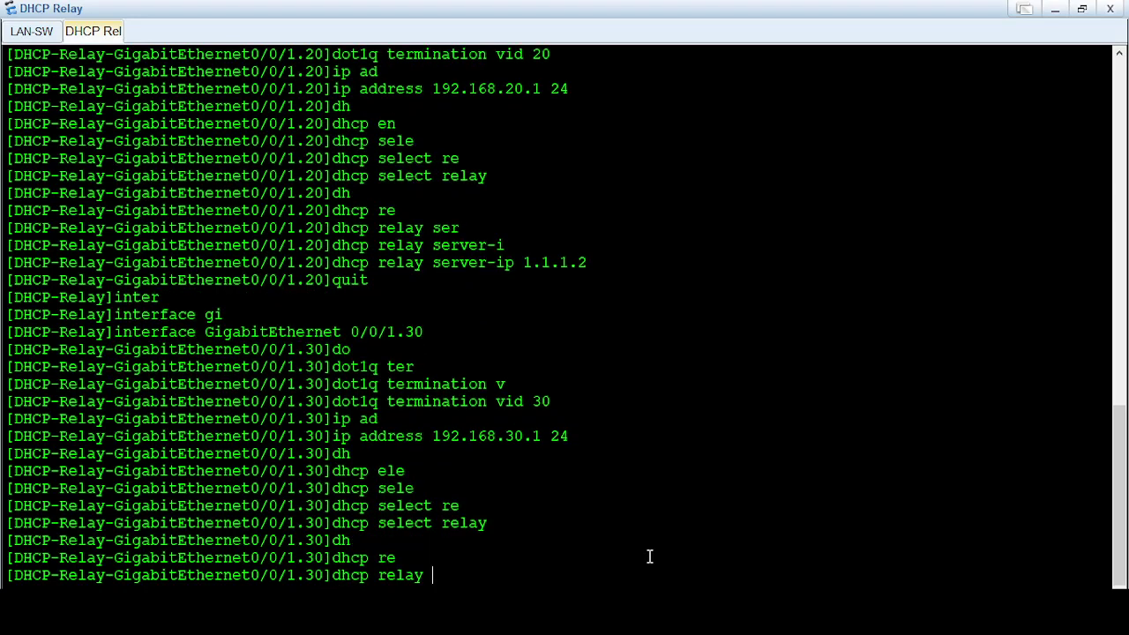
pyautogui.write('ser')
pyautogui.press('Tab')
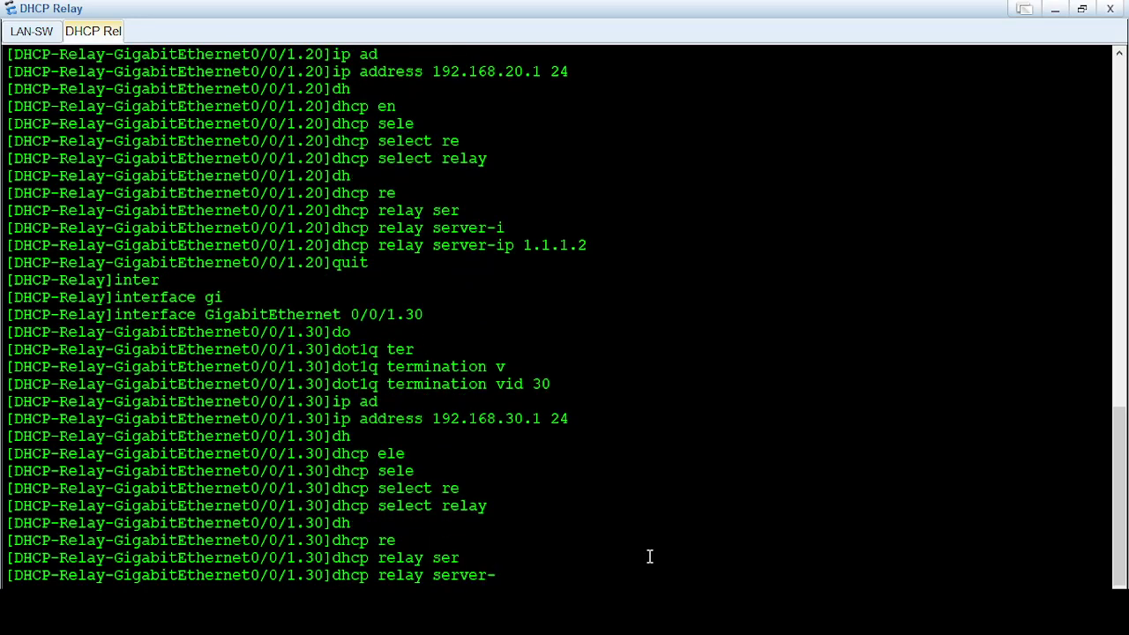
pyautogui.write('i')
pyautogui.press('Tab')
pyautogui.write('19')
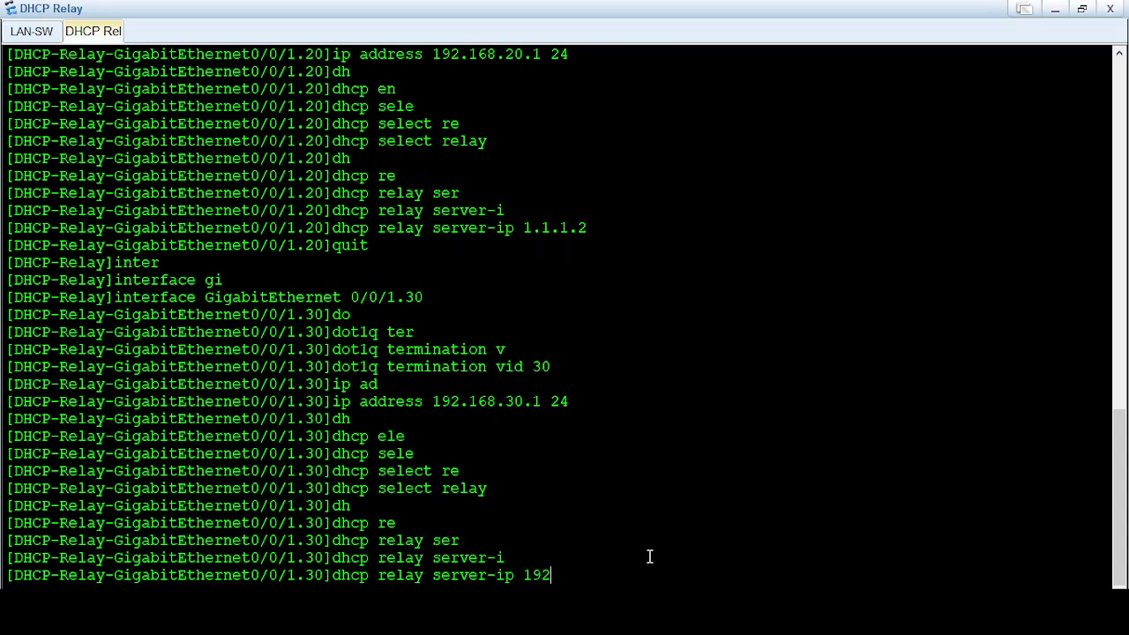
pyautogui.press('BackSpace')
pyautogui.write('.1')
pyautogui.write('.1.2')
pyautogui.press('Return')
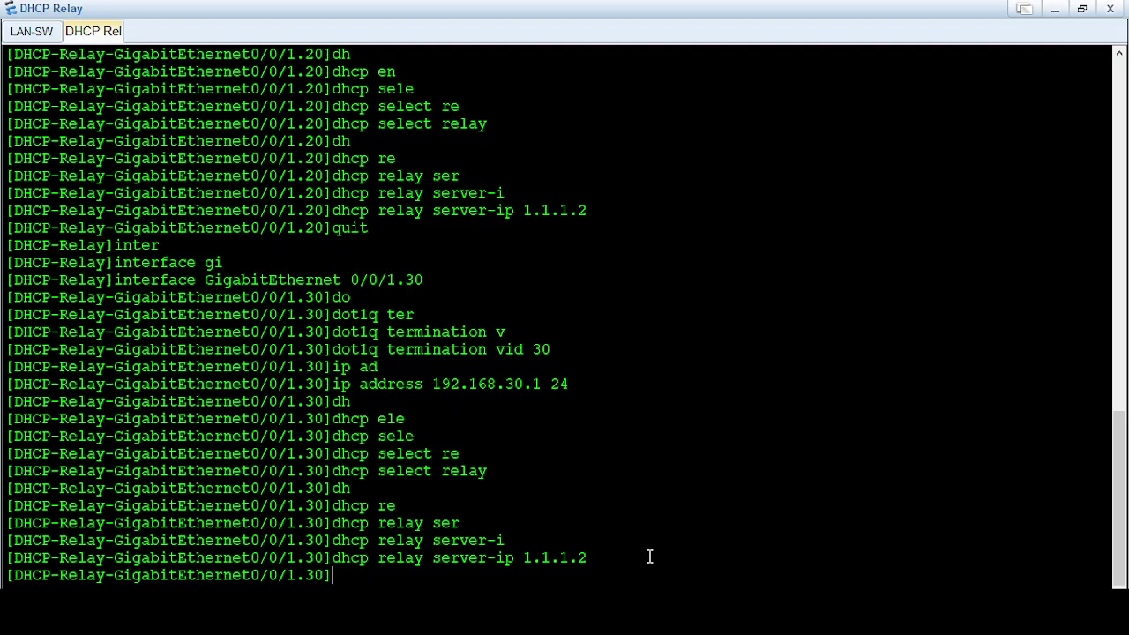
pyautogui.write('quit')
pyautogui.press('Return')
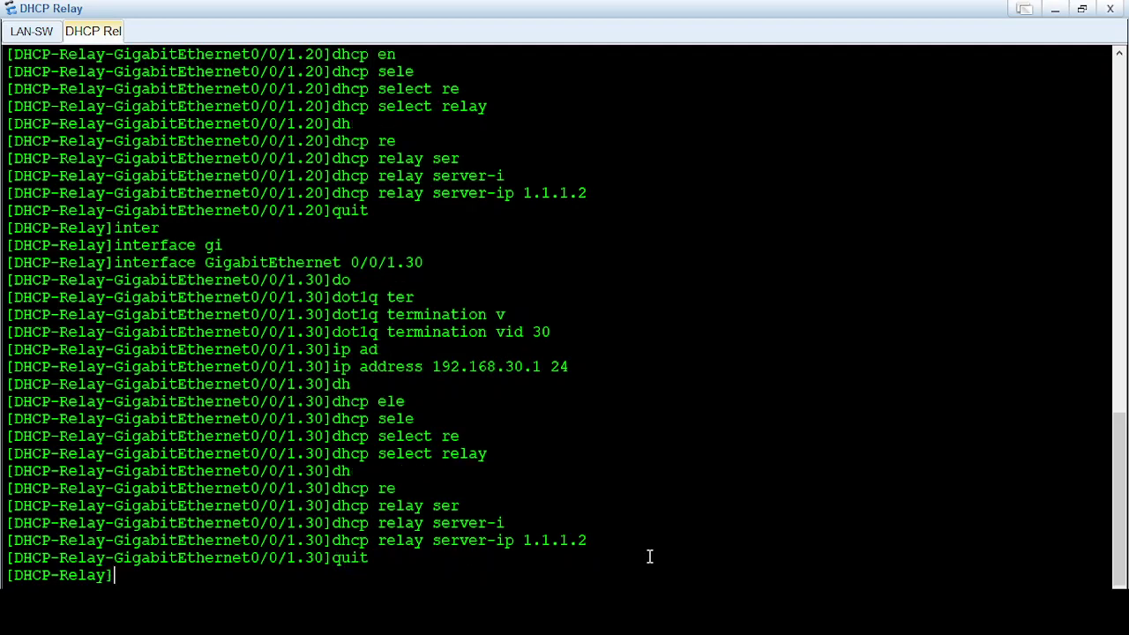
# - Enter configuration of interface GigabitEthernet0/0/0 on DHCP-Relay
pyautogui.write('inter')
pyautogui.press('Tab')
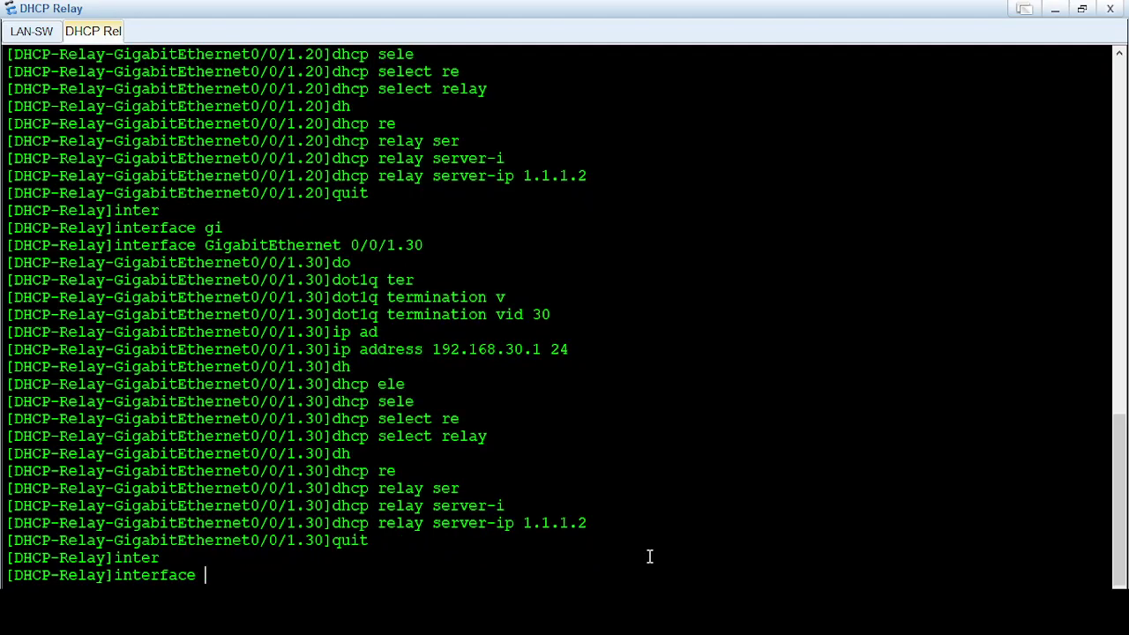
pyautogui.write('gi')
pyautogui.press('Tab')
pyautogui.write('0/')
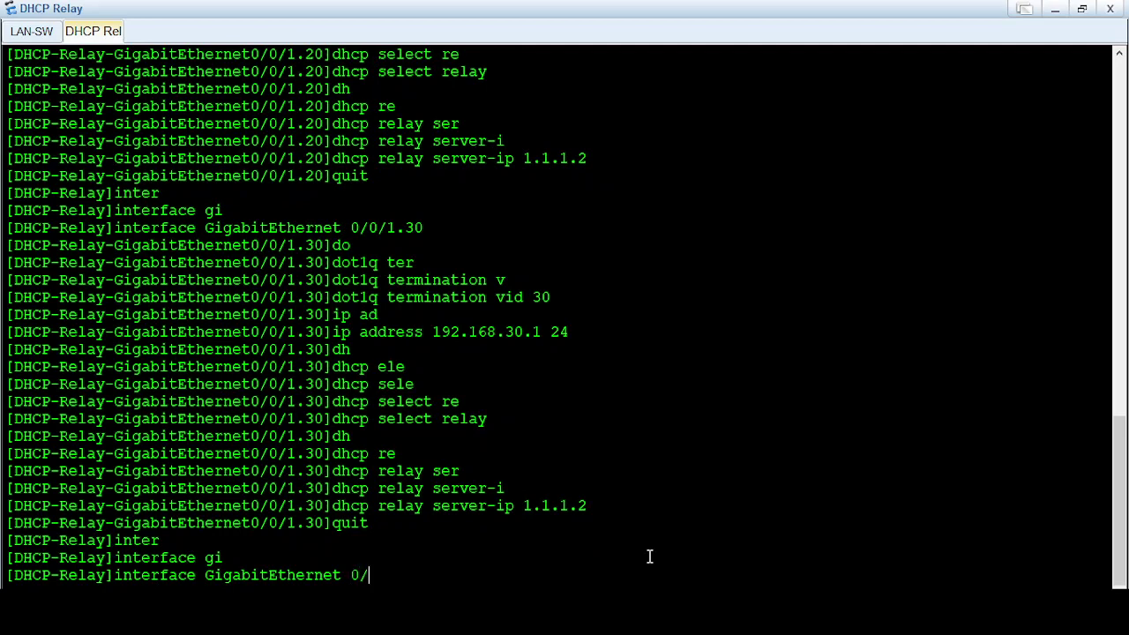
pyautogui.write('0/0')
pyautogui.press('Return')
# - Assign GE0/0/0 the address 1.1.1.1/24, adding the missing mask, and return to system view
pyautogui.write('ip')
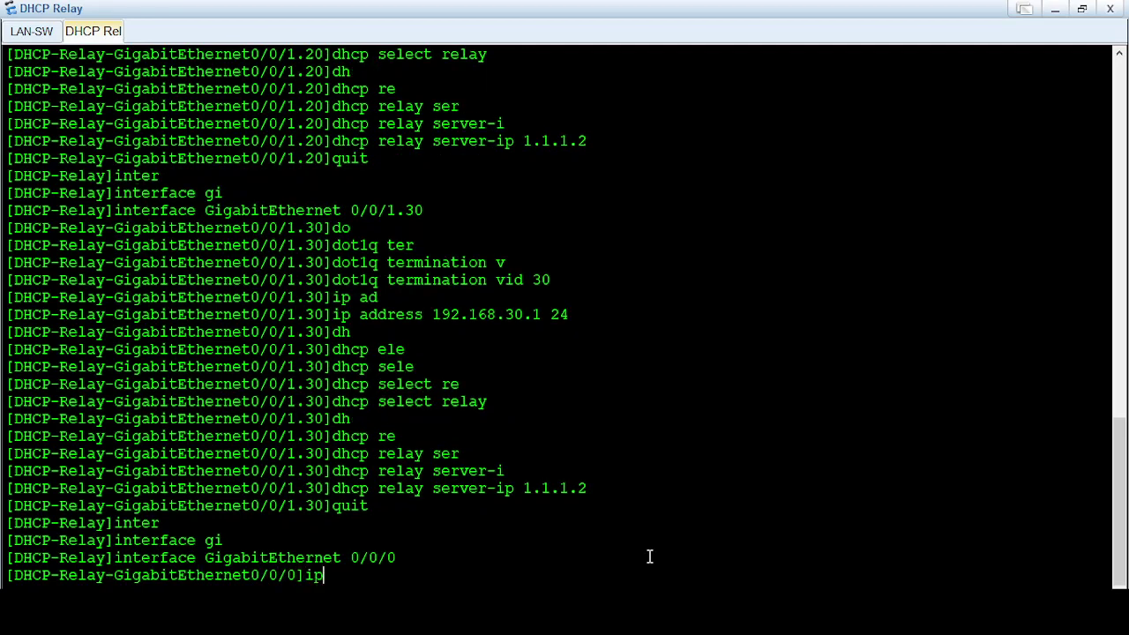
pyautogui.write(' ad')
pyautogui.press('Tab')
pyautogui.write('1.1')
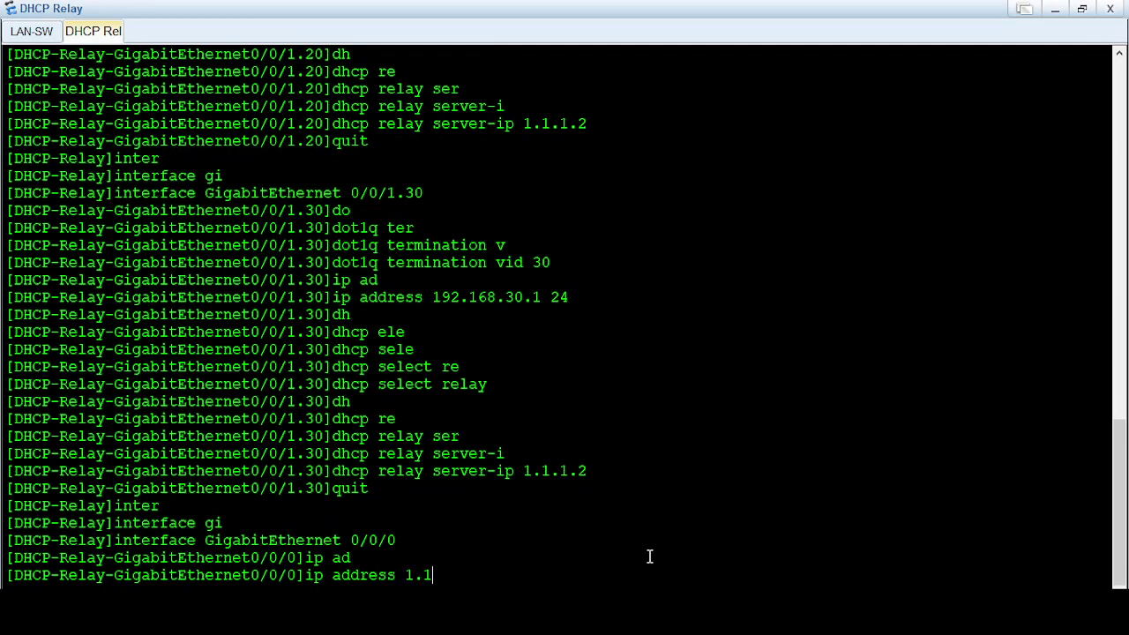
pyautogui.write('.1.1')
pyautogui.press('Return')
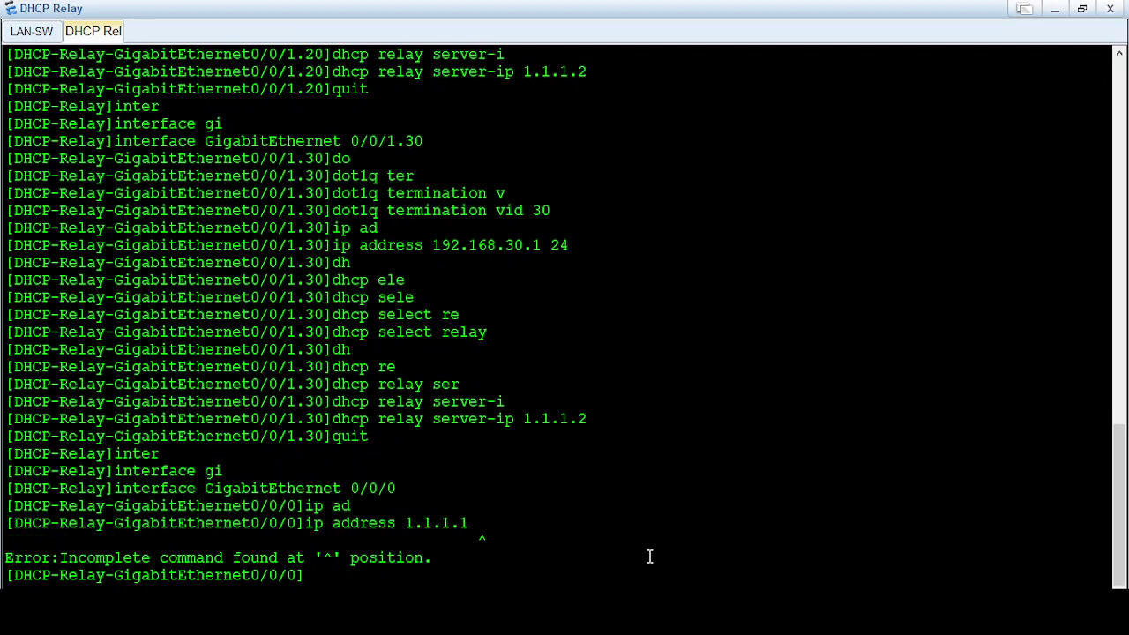
pyautogui.press('Up')
pyautogui.write('24')
pyautogui.press('Return')
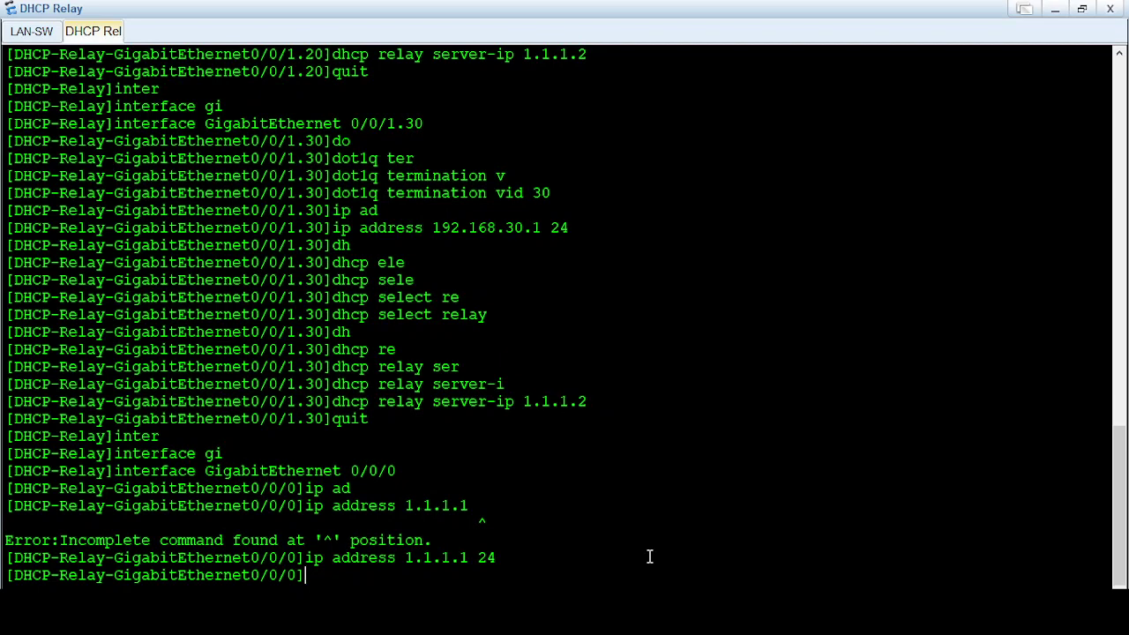
pyautogui.write('quit')
pyautogui.press('Return')
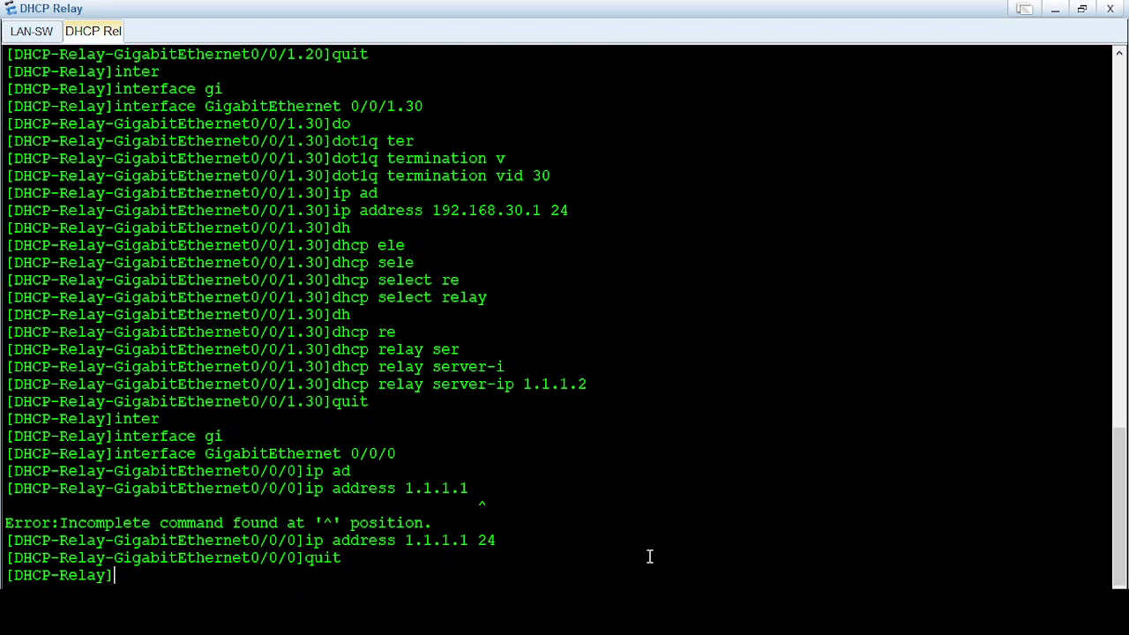
pyautogui.press('Return')
pyautogui.press('Return')
pyautogui.press('Return')
pyautogui.press('Return')
pyautogui.press('Return')
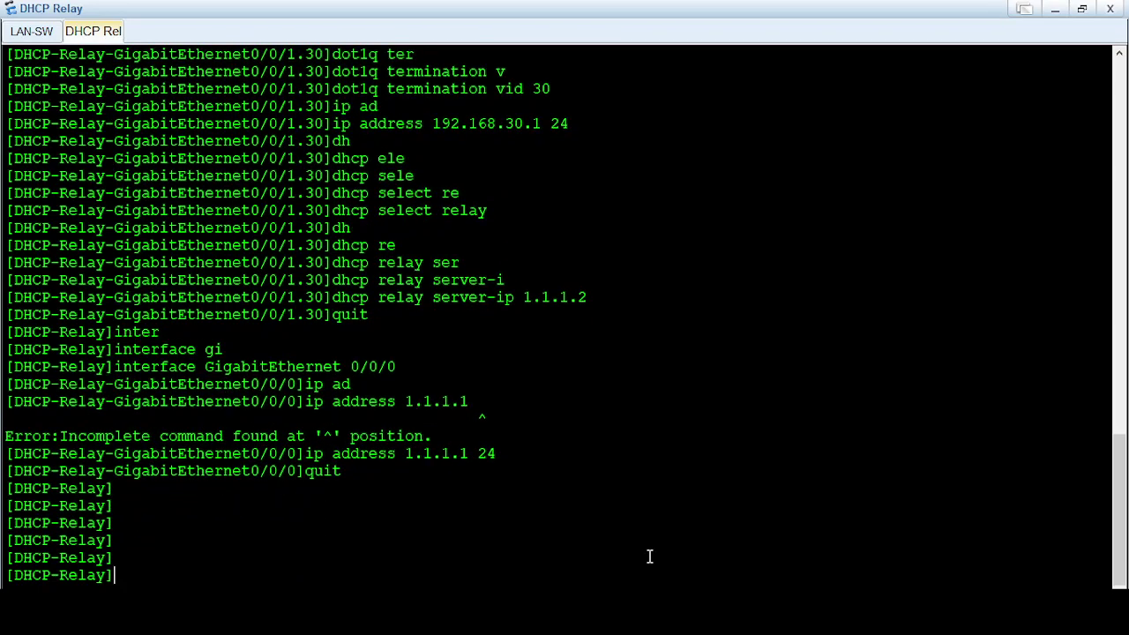
# - Add a default static route 0.0.0.0 0.0.0.0 via next hop 1.1.1.2
pyautogui.click(1052, 11)
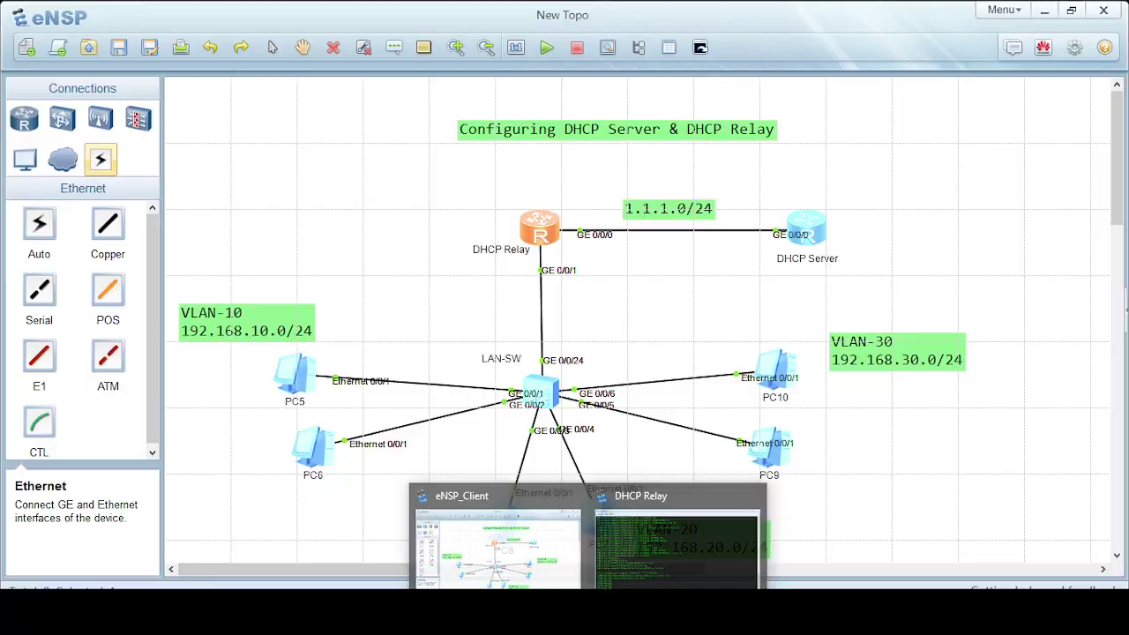
pyautogui.click(654, 562)
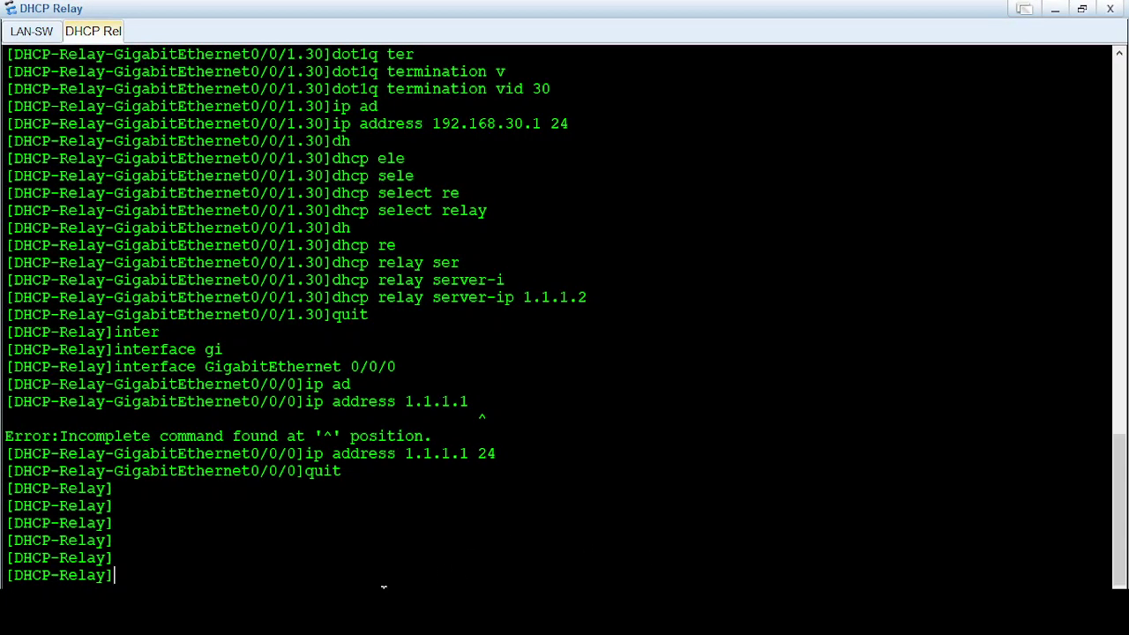
pyautogui.write('ip ')
pyautogui.write('r')
pyautogui.write('ou')
pyautogui.press('Tab')
pyautogui.write('-s')
pyautogui.press('Tab')
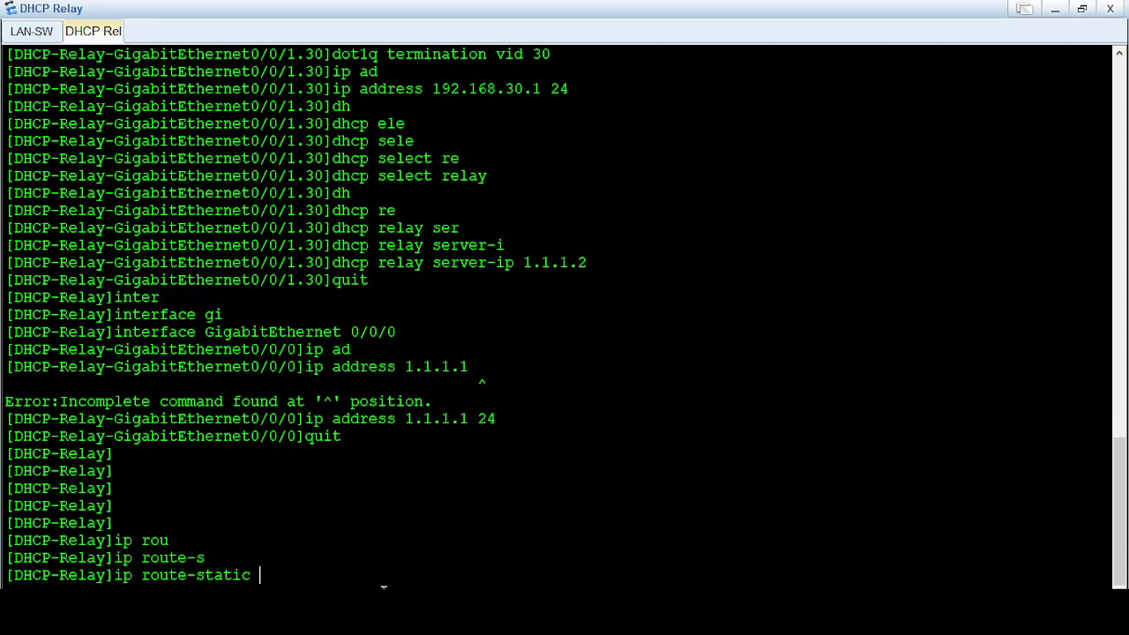
pyautogui.write('0.0.0.0')
pyautogui.write(' 0.0.0.0 ')
pyautogui.write('1.1.1.')
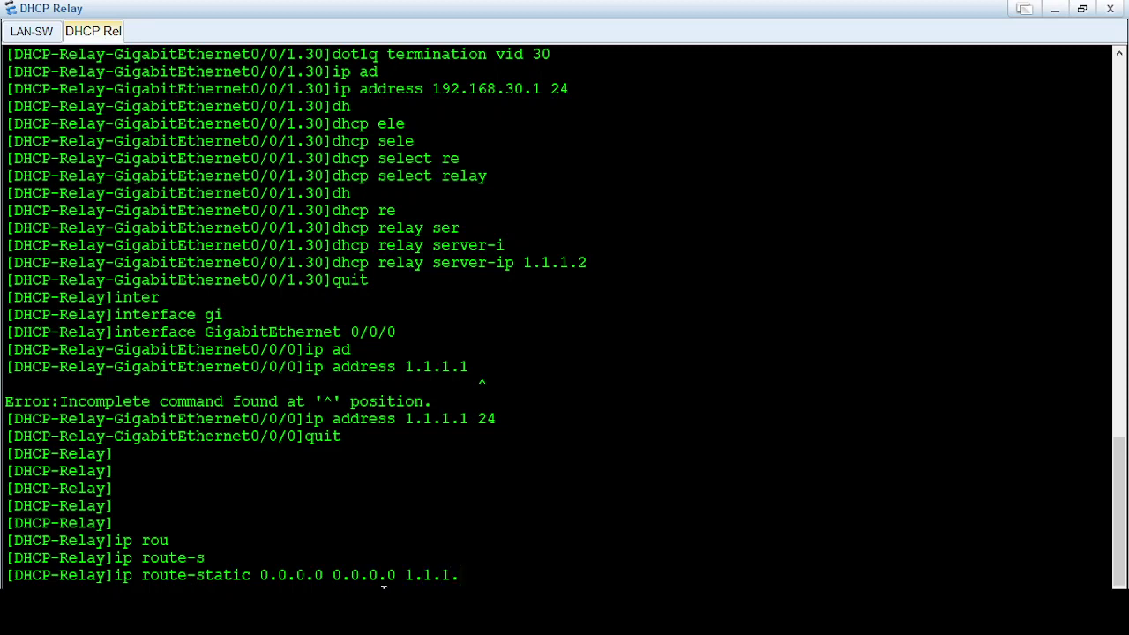
pyautogui.write('2')
pyautogui.press('Return')
# - Return to user view and save the DHCP-Relay configuration, confirming with y
pyautogui.write('q')
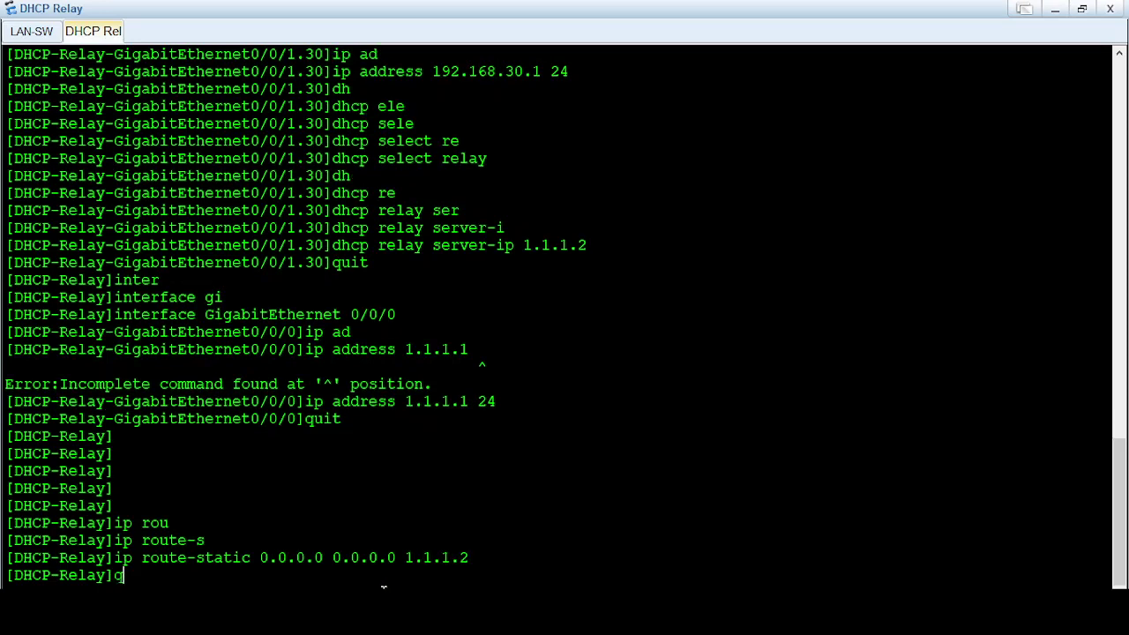
pyautogui.write('uit')
pyautogui.press('Return')
pyautogui.press('Return')
pyautogui.press('Return')
pyautogui.press('Return')
pyautogui.press('Return')
pyautogui.write('sy')
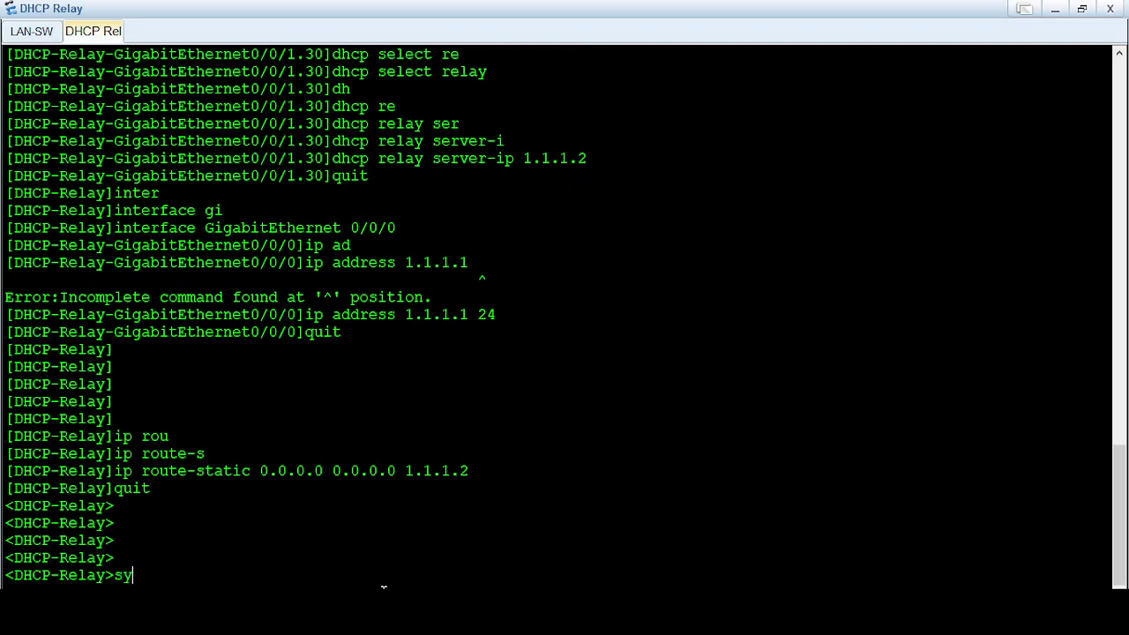
pyautogui.press('Tab')
pyautogui.press('BackSpace')
pyautogui.press('BackSpace')
pyautogui.press('BackSpace')
pyautogui.press('BackSpace')
pyautogui.press('BackSpace')
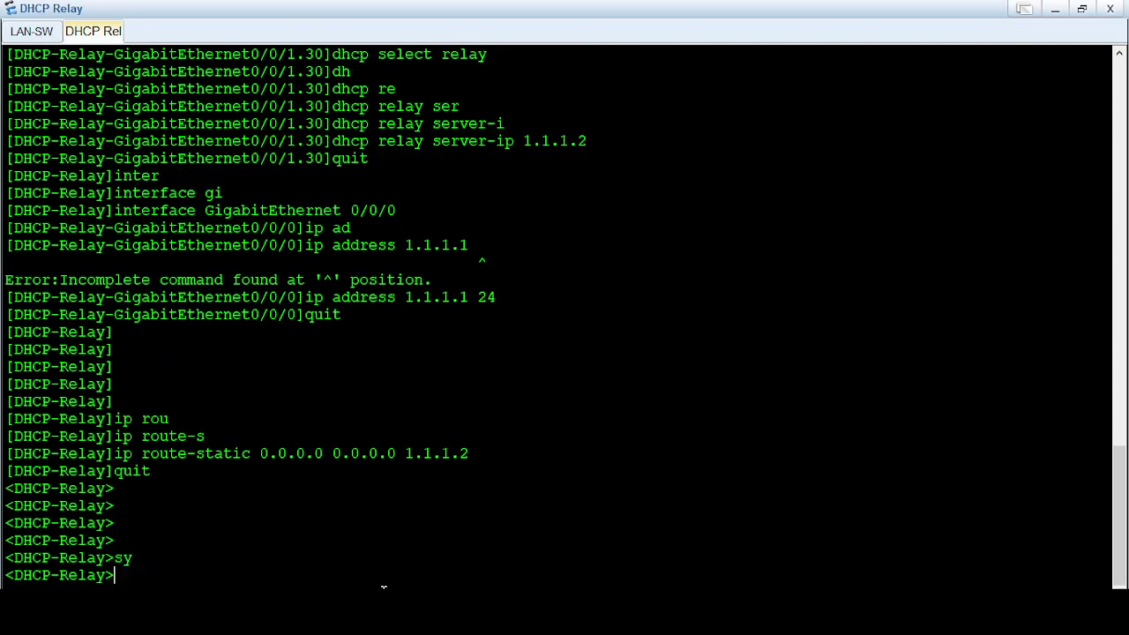
pyautogui.write('sav')
pyautogui.press('Tab')
pyautogui.press('Return')
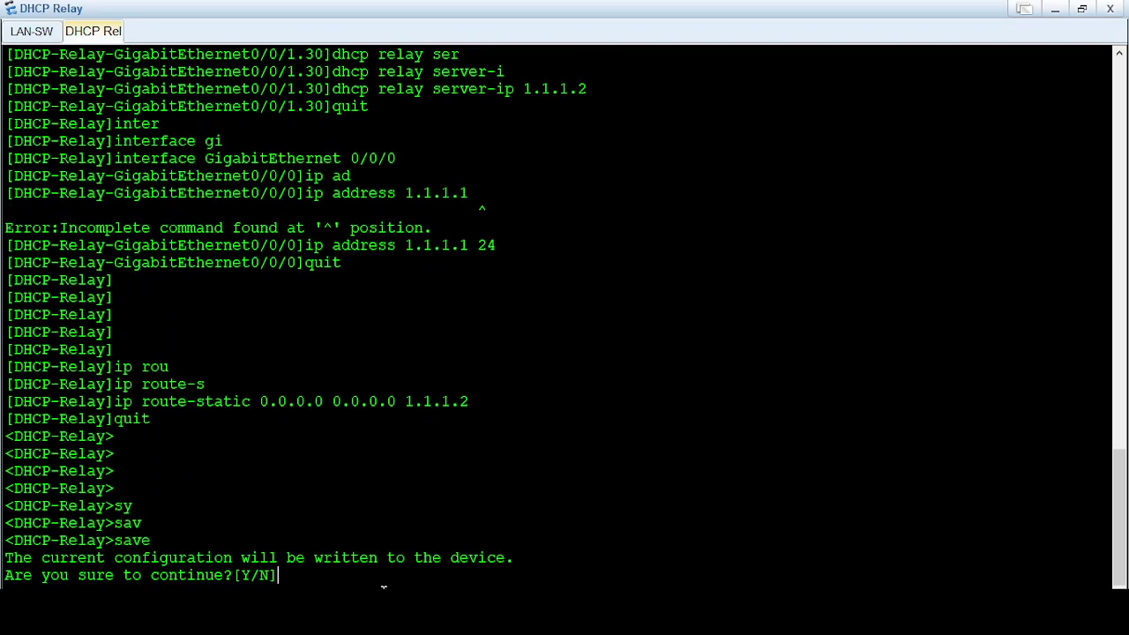
pyautogui.write('y')
pyautogui.press('Return')
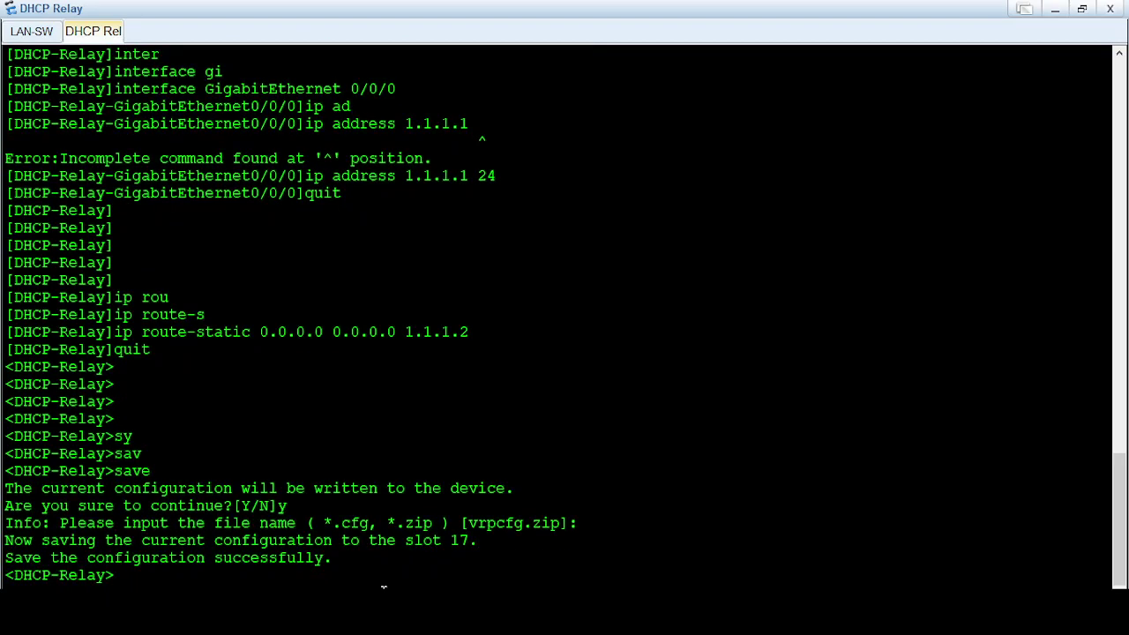
# - Open the DHCP Server console, disable terminal monitor (u t m) and enter system view
pyautogui.click(1056, 9)
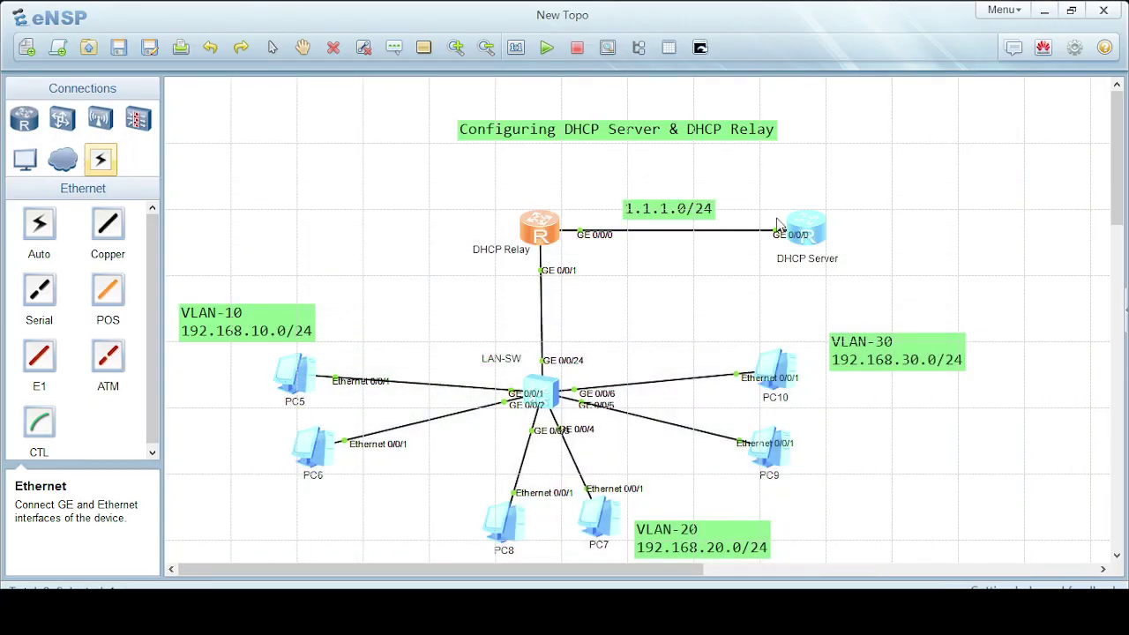
pyautogui.doubleClick(819, 237)
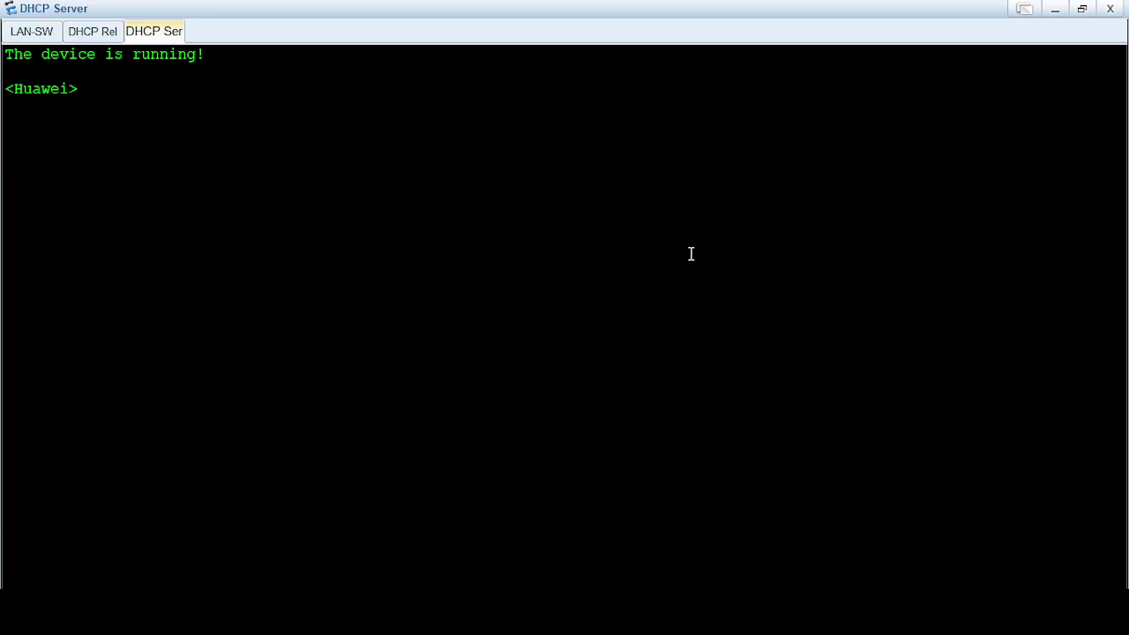
pyautogui.write('u t m')
pyautogui.press('Return')
pyautogui.press('Return')
pyautogui.press('Return')
pyautogui.press('Return')
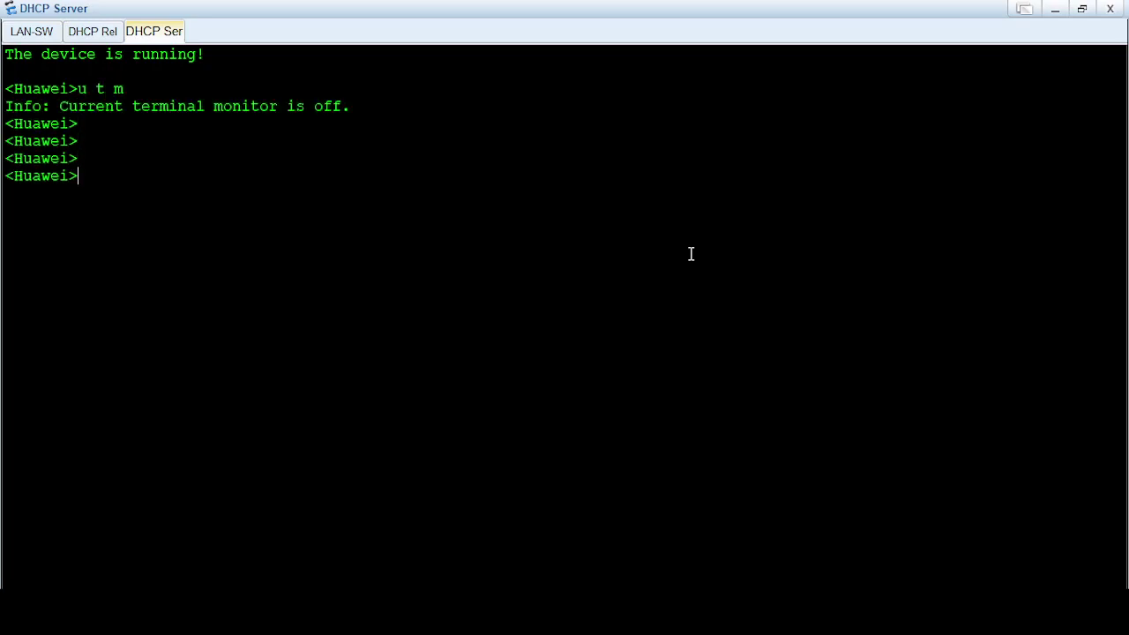
pyautogui.write('sy')
pyautogui.press('Tab')
pyautogui.press('Return')
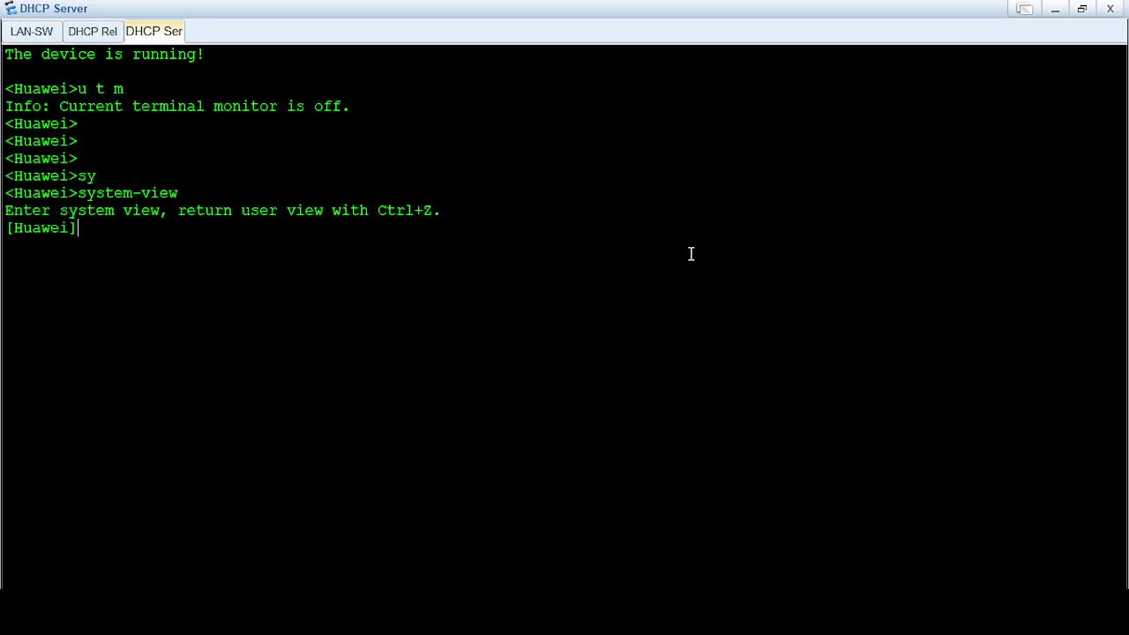
# - Rename the server router to DHCP-Server
pyautogui.write('sy')
pyautogui.press('Tab')
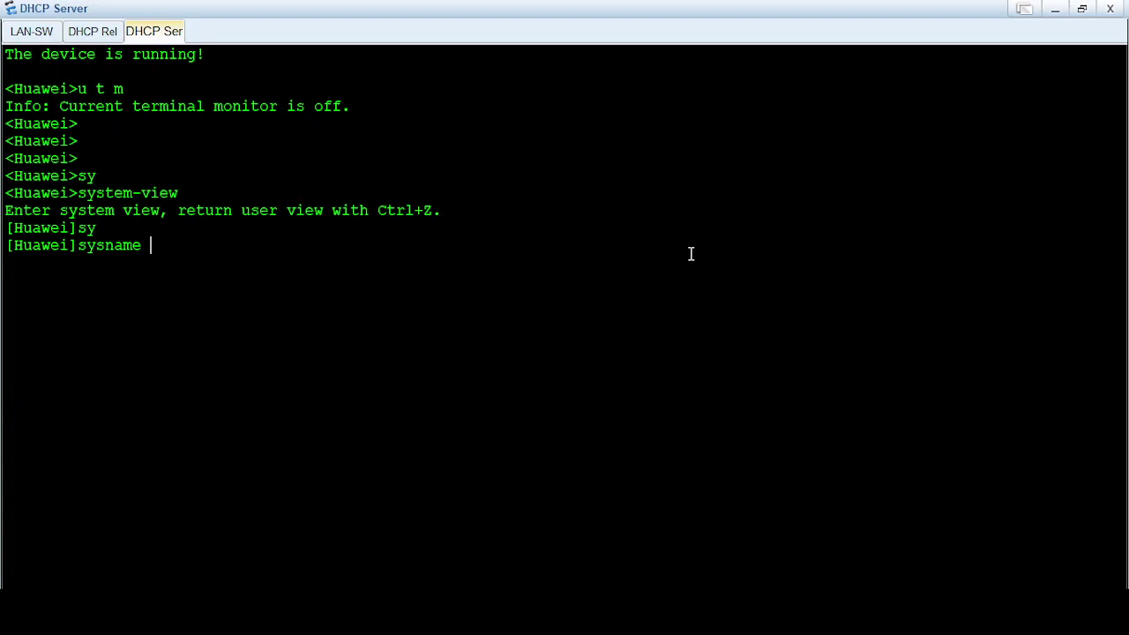
pyautogui.write('DHC')
pyautogui.write('P-')
pyautogui.write('Server')
pyautogui.press('Return')
pyautogui.press('Return')
pyautogui.press('Return')
pyautogui.press('Return')
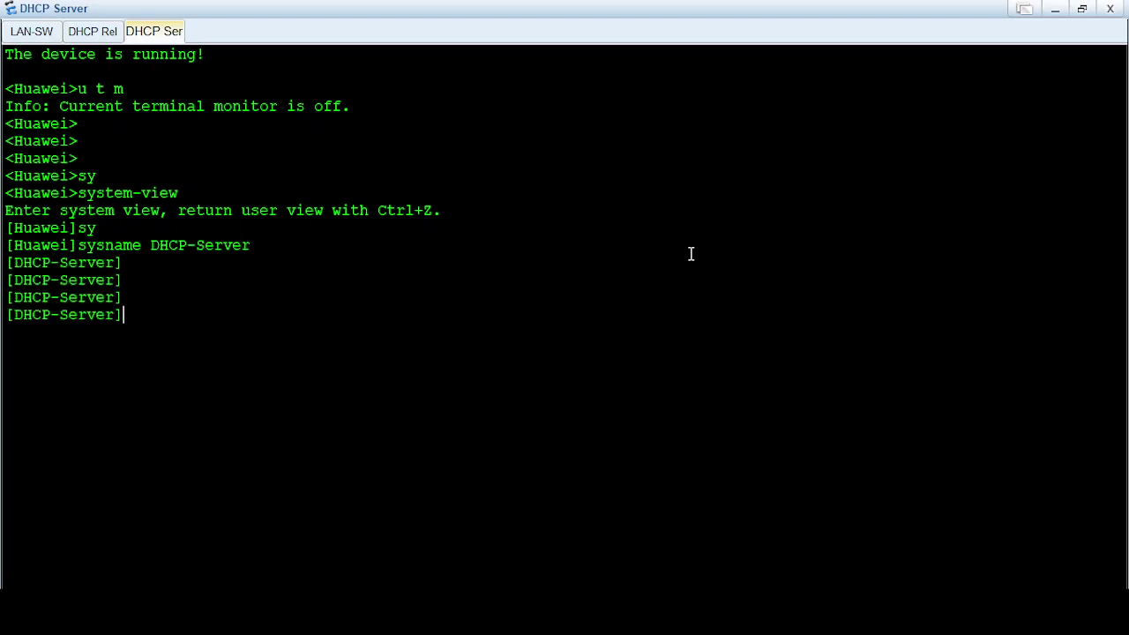
# - Enable DHCP globally on DHCP-Server with 'dhcp enable'
pyautogui.write('inter')
pyautogui.press('Tab')
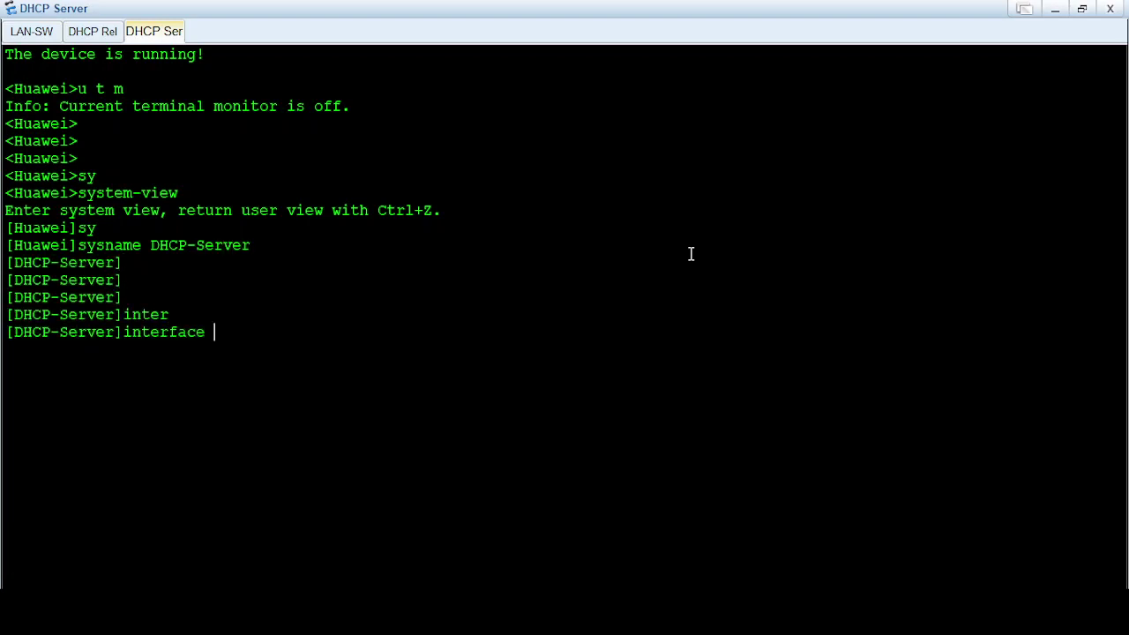
pyautogui.write('gabi')
pyautogui.press('Tab')
pyautogui.press('BackSpace')
pyautogui.press('BackSpace')
pyautogui.press('BackSpace')
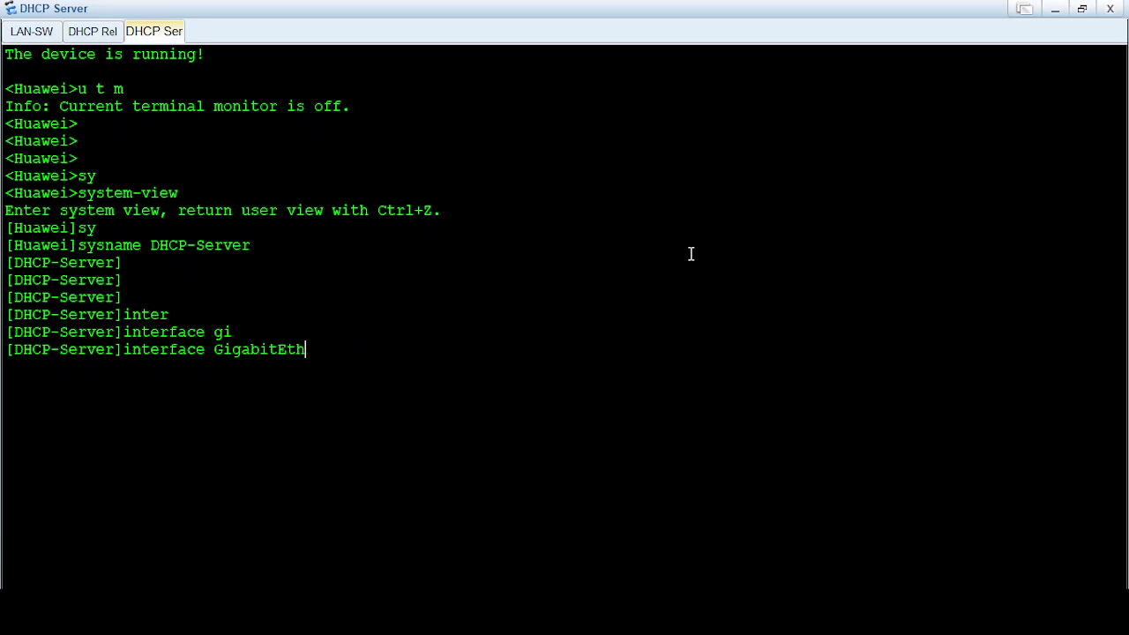
pyautogui.press('BackSpace')
pyautogui.press('BackSpace')
pyautogui.press('BackSpace')
pyautogui.press('BackSpace')
pyautogui.press('BackSpace')
pyautogui.press('BackSpace')
pyautogui.write('dh')
pyautogui.press('Tab')
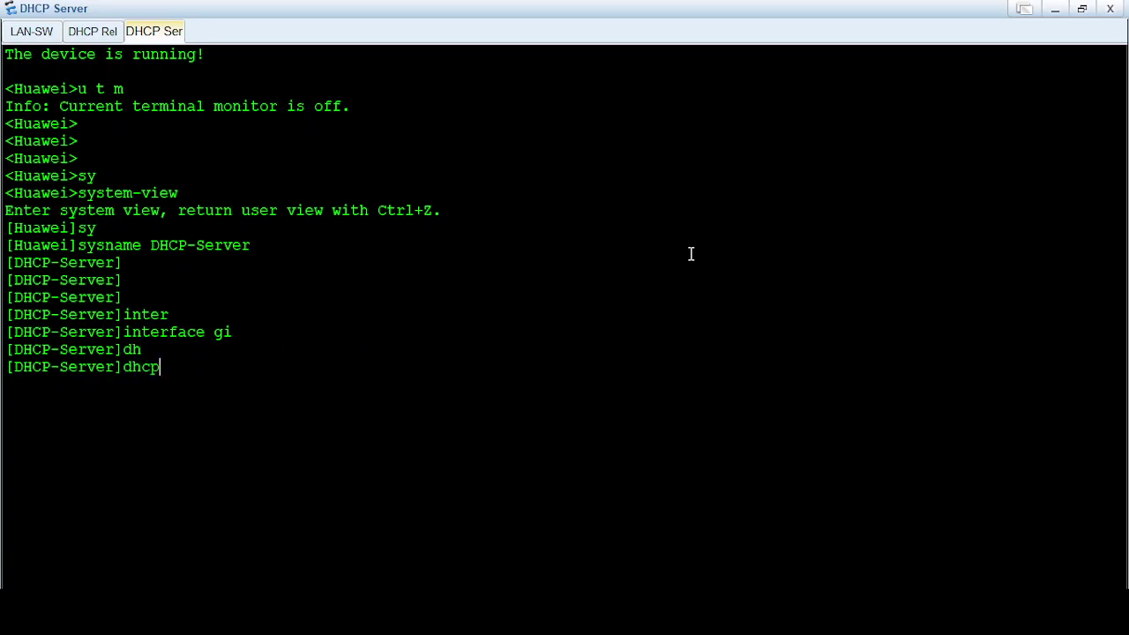
pyautogui.write('en')
pyautogui.press('Tab')
pyautogui.press('Return')
pyautogui.press('Return')
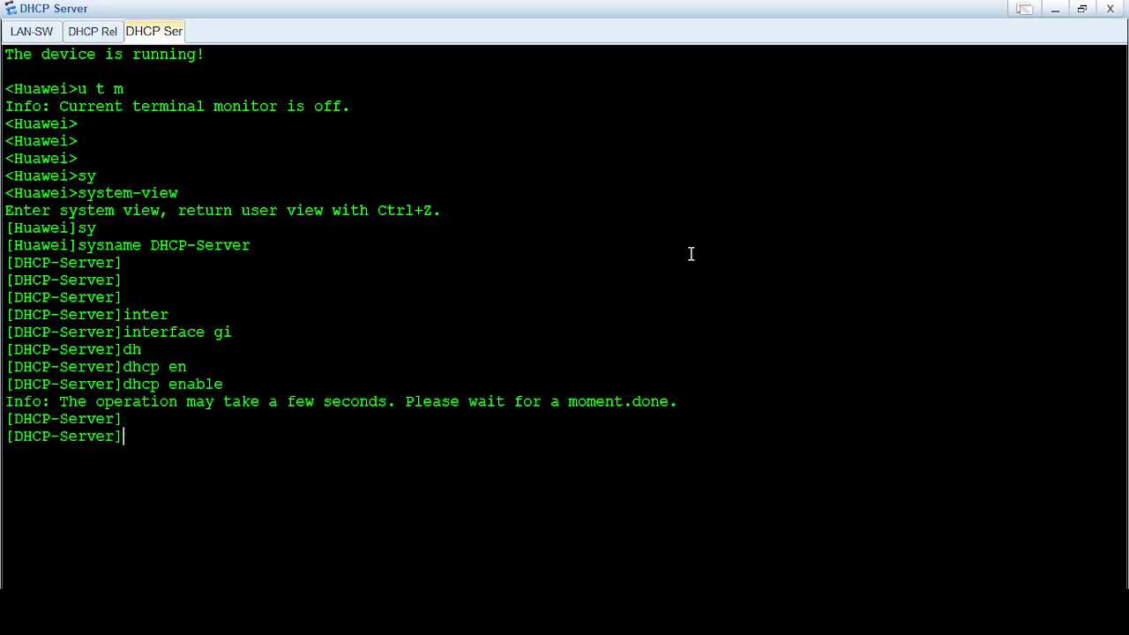
pyautogui.press('Return')
pyautogui.press('Return')
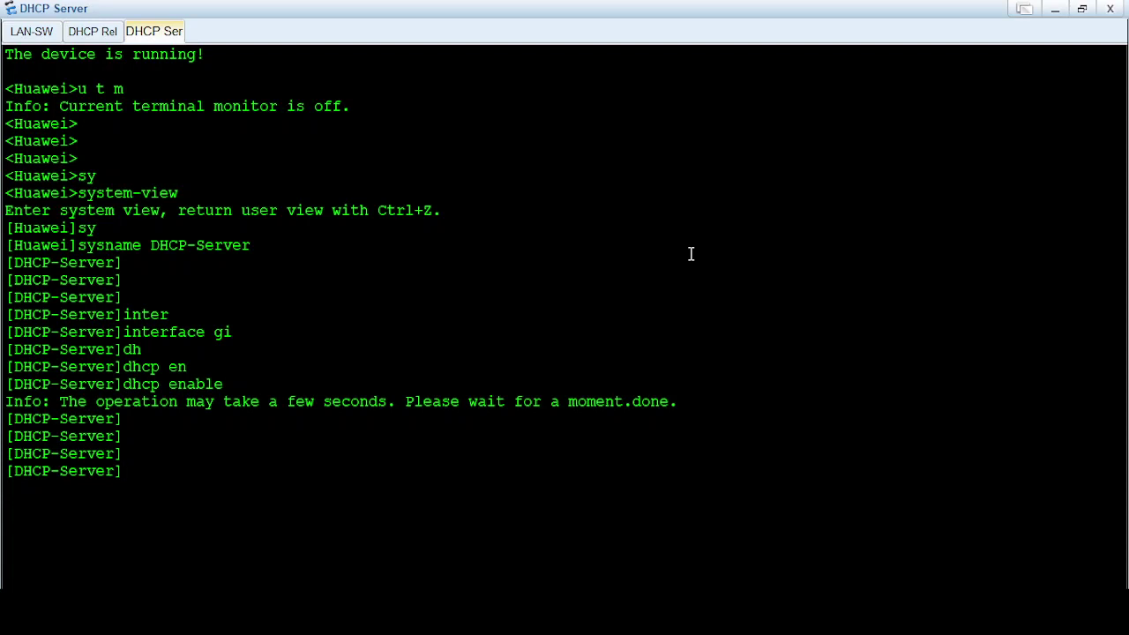
# - Assign address 1.1.1.1/24 to the DHCP server's GigabitEthernet0/0/0 interface
pyautogui.write('gi')
pyautogui.press('Tab')
pyautogui.press('BackSpace')
pyautogui.press('BackSpace')
pyautogui.write('int')
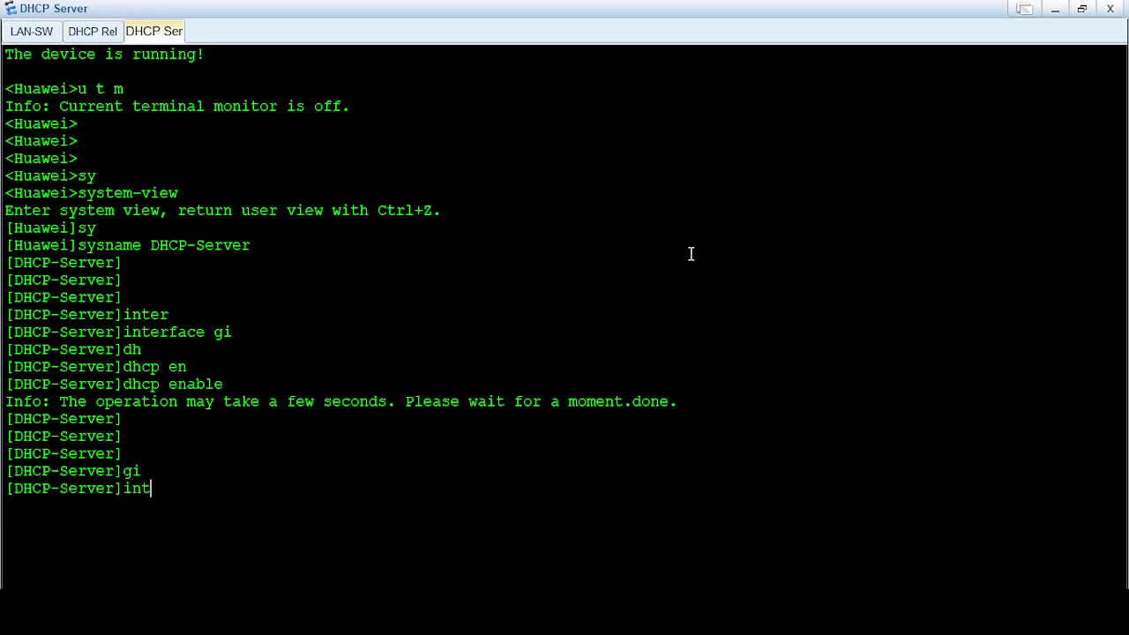
pyautogui.write('er')
pyautogui.press('Tab')
pyautogui.write('gi')
pyautogui.press('Tab')
pyautogui.write('0/0/')
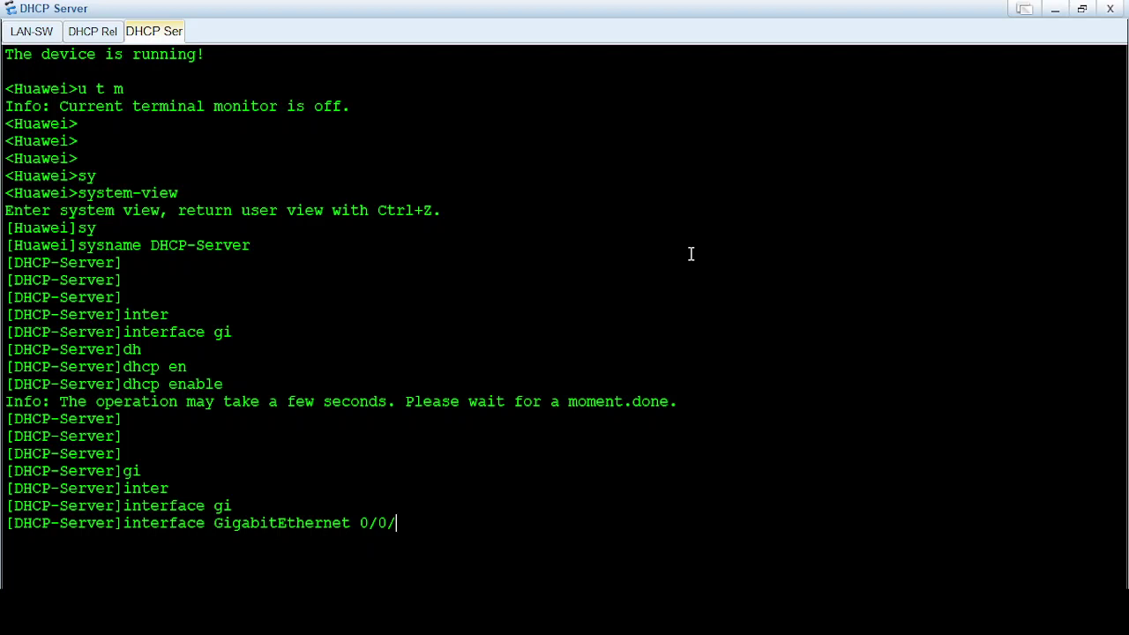
pyautogui.write('0')
pyautogui.press('Return')
pyautogui.press('Return')
pyautogui.write('ip ad')
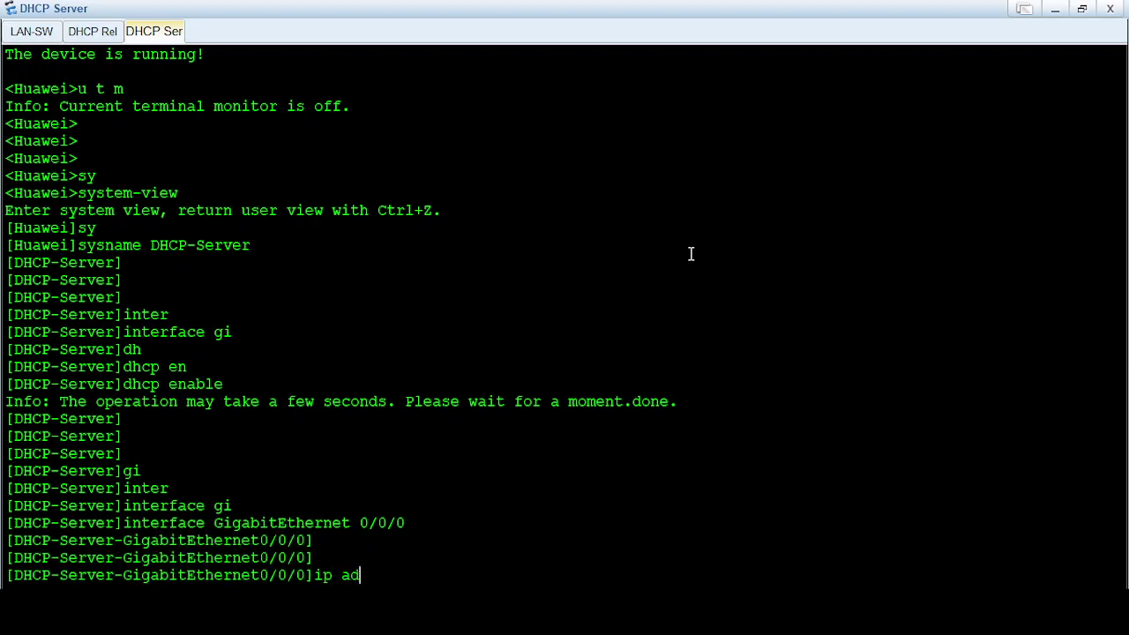
pyautogui.press('Tab')
pyautogui.write('1.1.1')
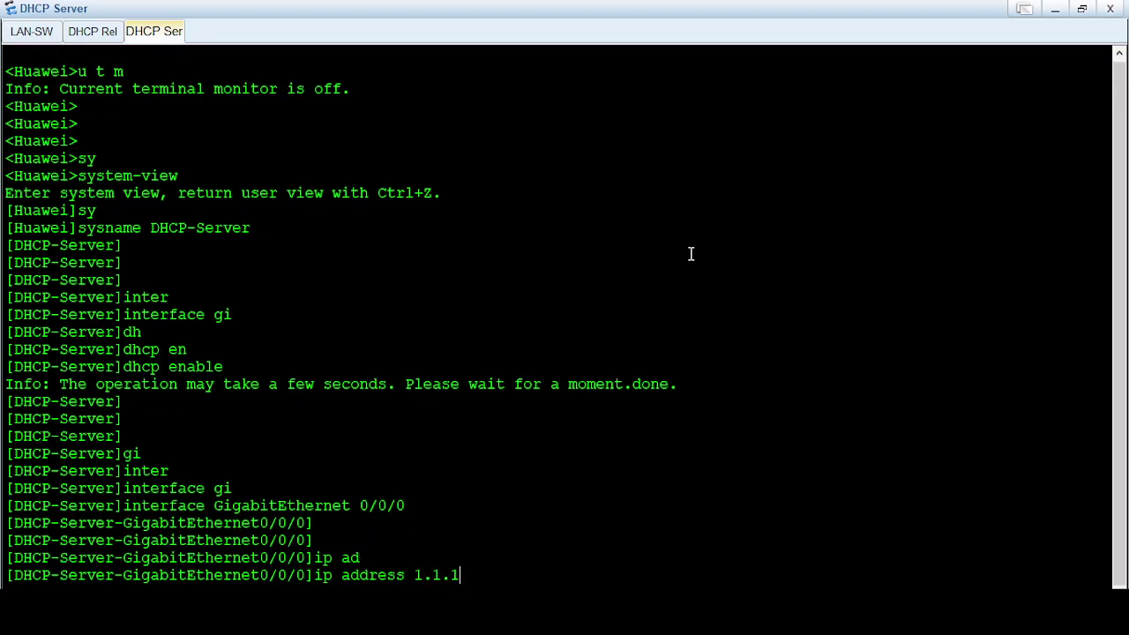
pyautogui.write('.1')
pyautogui.press('Return')
pyautogui.press('Return')
pyautogui.press('Return')
pyautogui.press('Return')
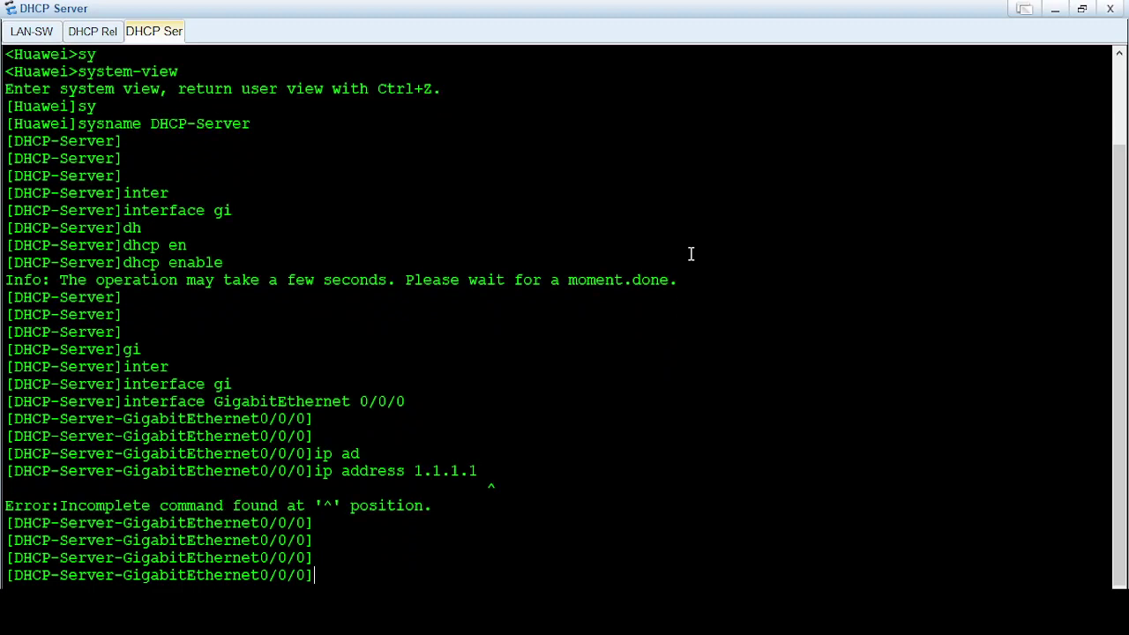
pyautogui.press('Up')
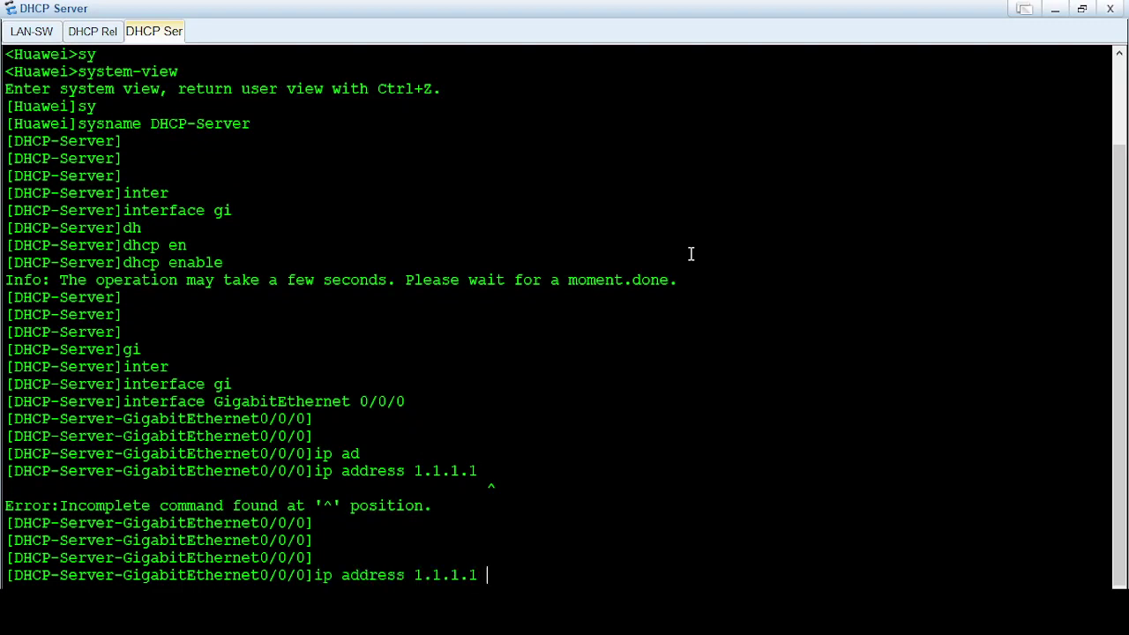
pyautogui.write('24')
pyautogui.press('Return')
pyautogui.press('Return')
pyautogui.press('Return')
pyautogui.press('Return')
pyautogui.press('Return')
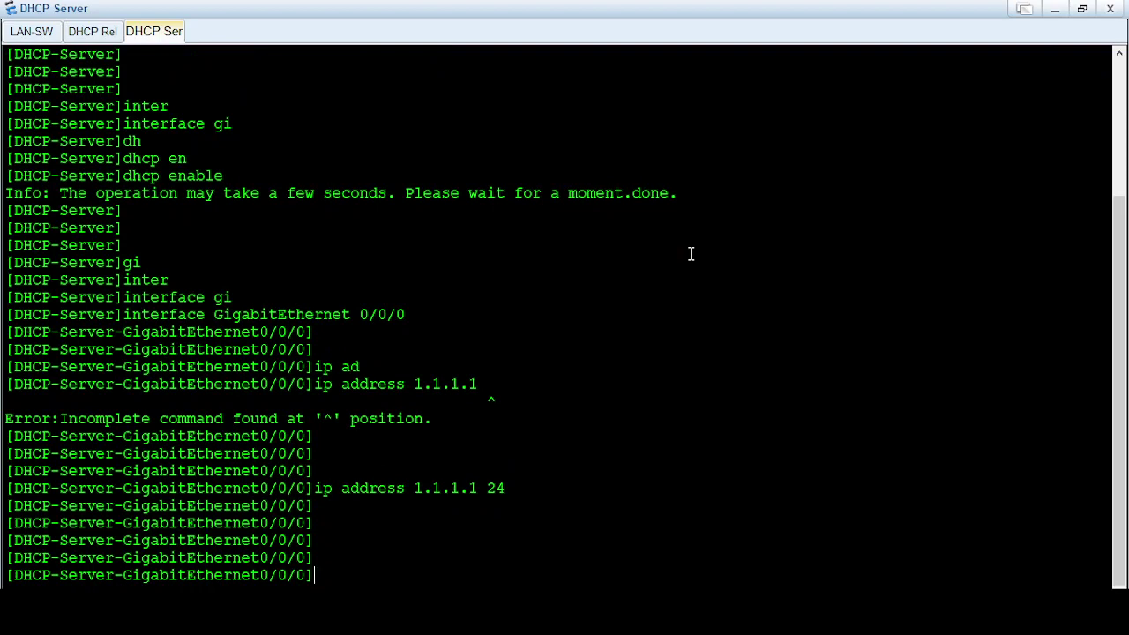
# - Enable dhcp select global on GigabitEthernet0/0/0 and return to system view
pyautogui.write('dh')
pyautogui.press('Tab')
pyautogui.write('sele')
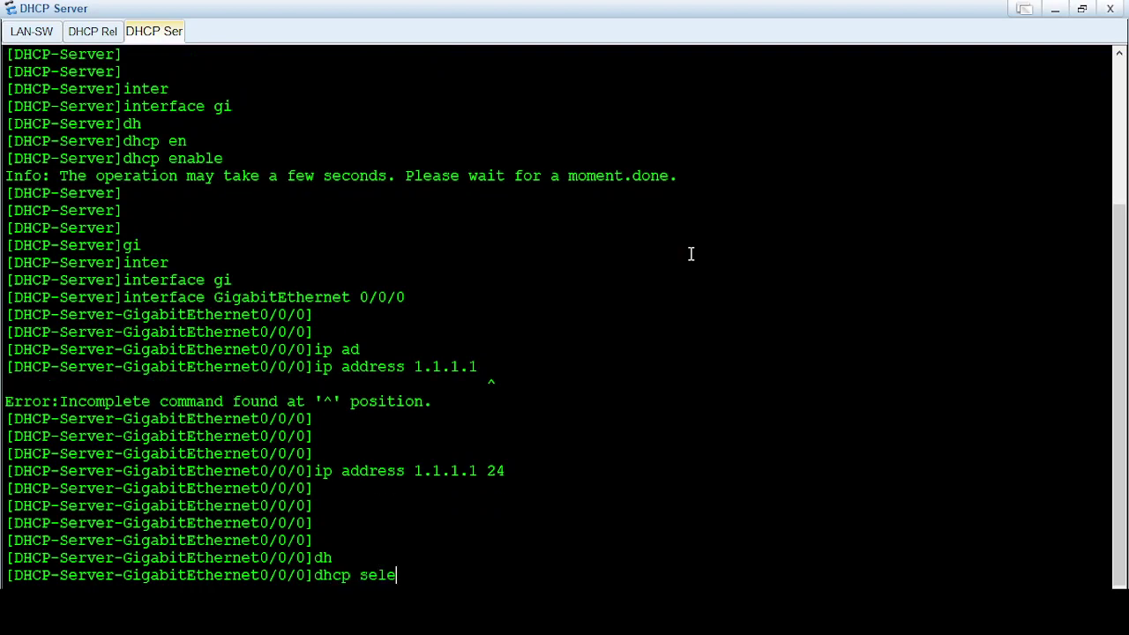
pyautogui.press('Tab')
pyautogui.write('glo')
pyautogui.press('Tab')
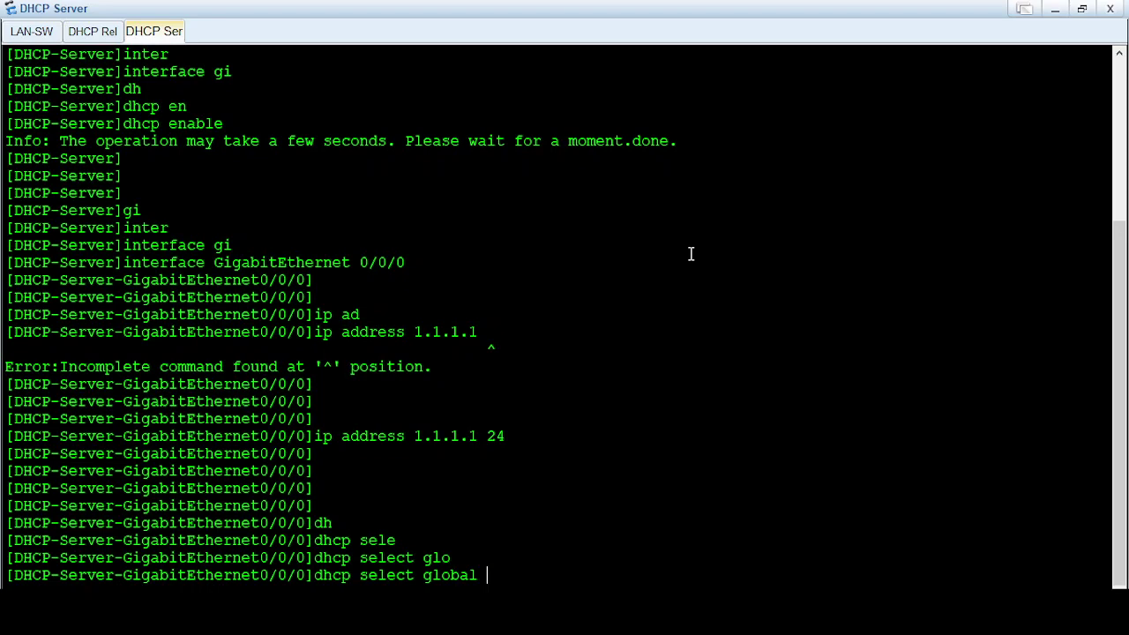
pyautogui.press('Return')
pyautogui.press('Return')
pyautogui.press('Return')
pyautogui.press('Return')
pyautogui.press('Return')
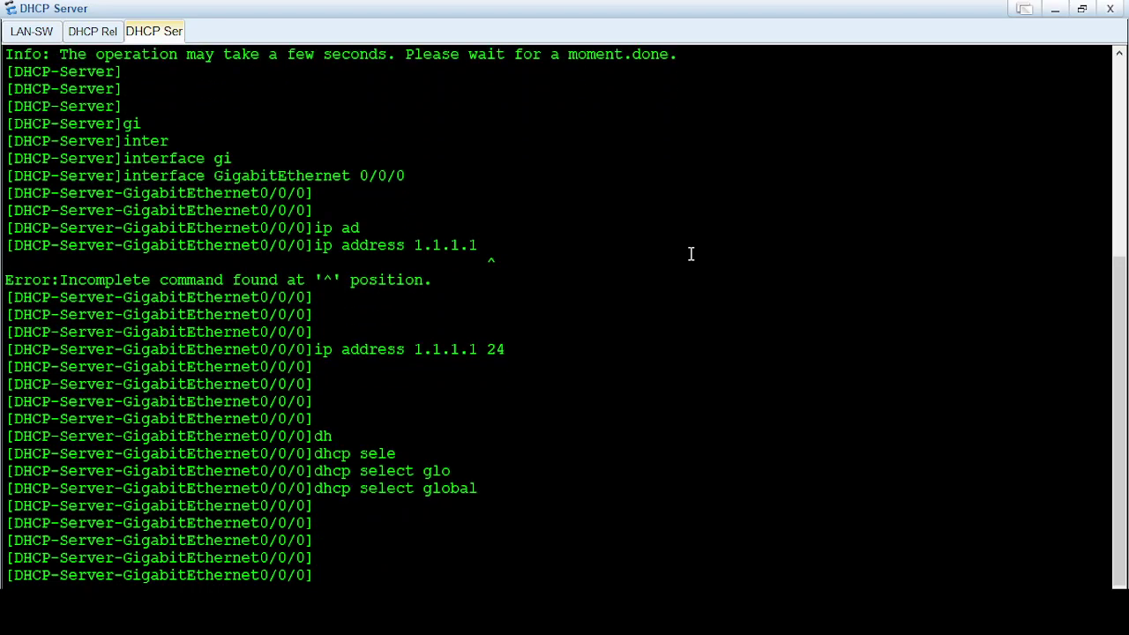
pyautogui.write('quit')
pyautogui.press('Return')
pyautogui.press('Return')
pyautogui.press('Return')
pyautogui.press('Return')
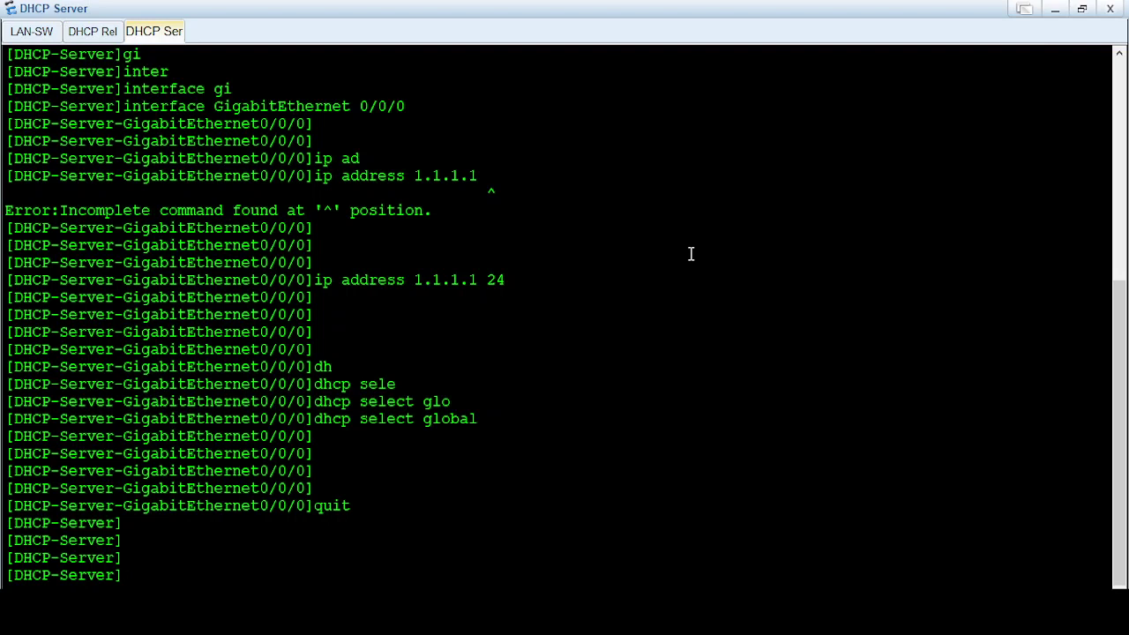
# - Create address pool LAN-10 with network 192.168.10.0 mask 255.255.255.0
pyautogui.write('ip po')
pyautogui.press('Tab')
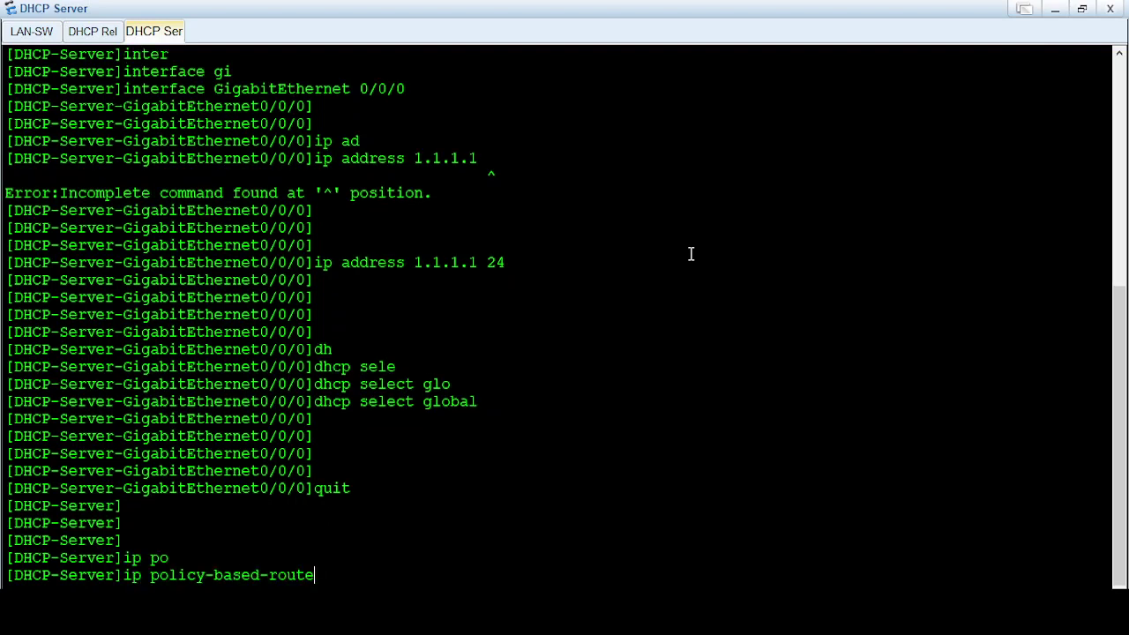
pyautogui.press('BackSpace')
pyautogui.press('BackSpace')
pyautogui.press('BackSpace')
pyautogui.press('BackSpace')
pyautogui.press('BackSpace')
pyautogui.press('BackSpace')
pyautogui.press('BackSpace')
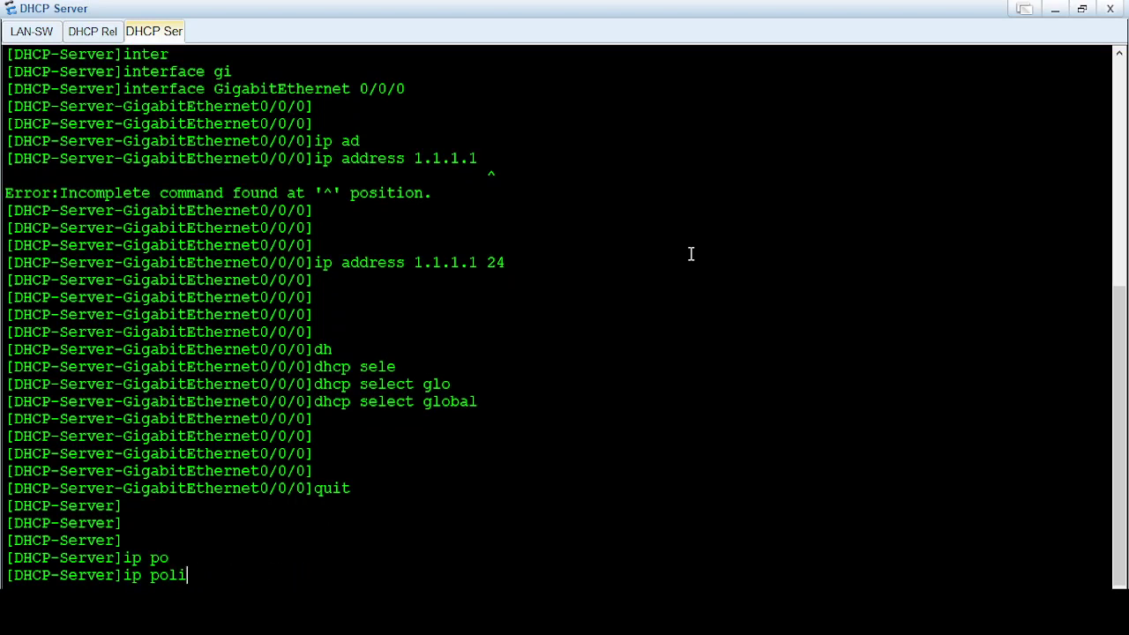
pyautogui.press('BackSpace')
pyautogui.press('BackSpace')
pyautogui.write('o')
pyautogui.press('Tab')
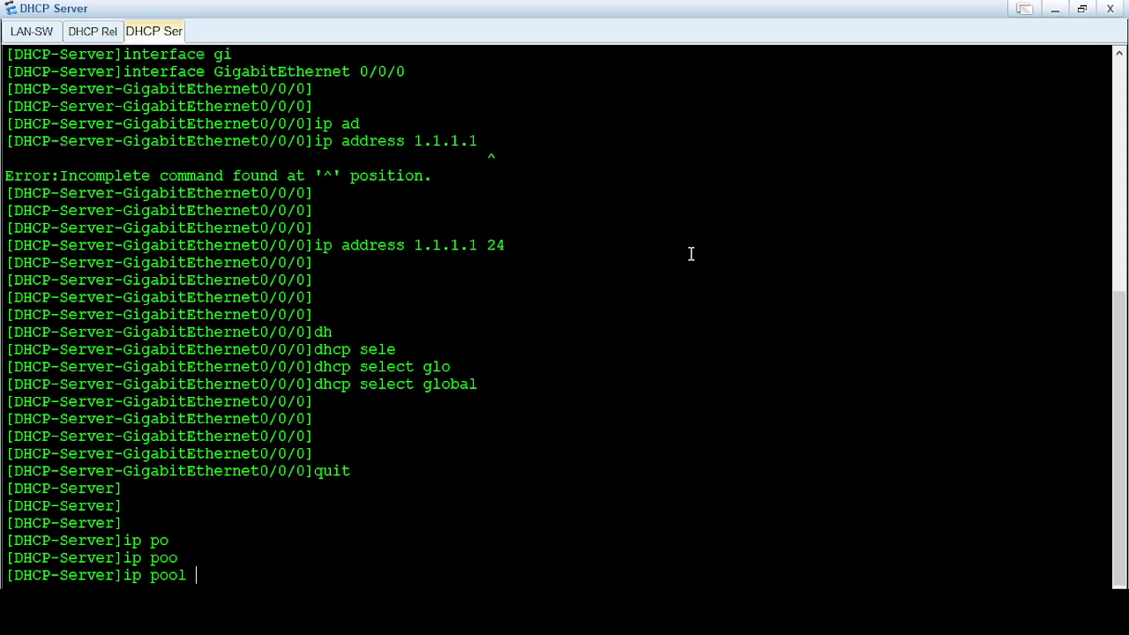
pyautogui.write('LAN-')
pyautogui.write('10')
pyautogui.press('Return')
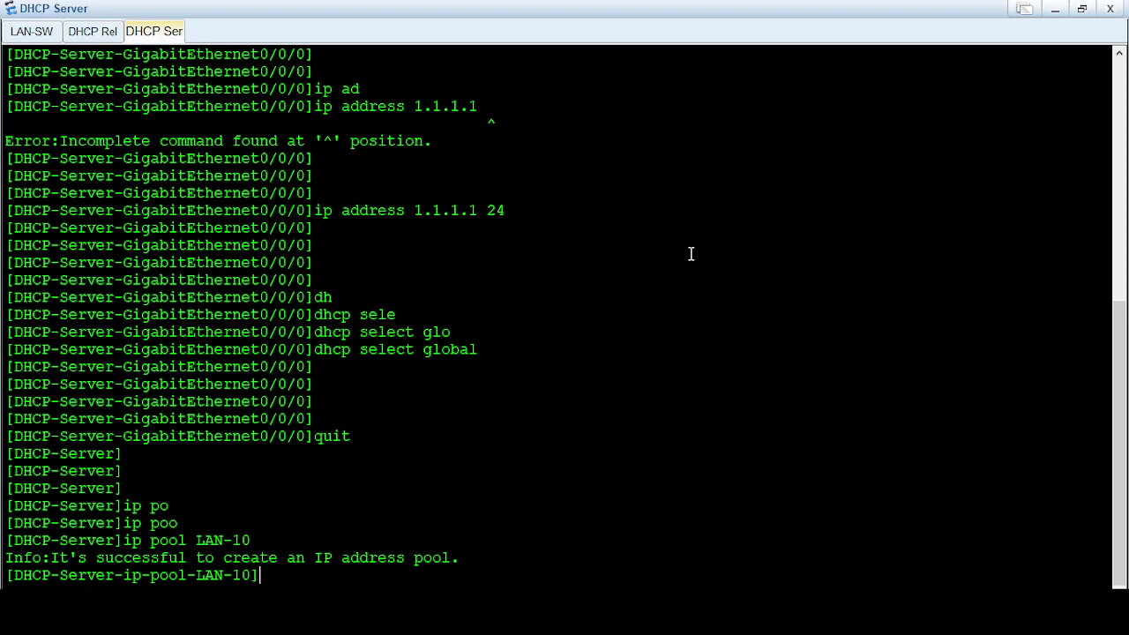
pyautogui.press('Return')
pyautogui.press('Return')
pyautogui.press('Return')
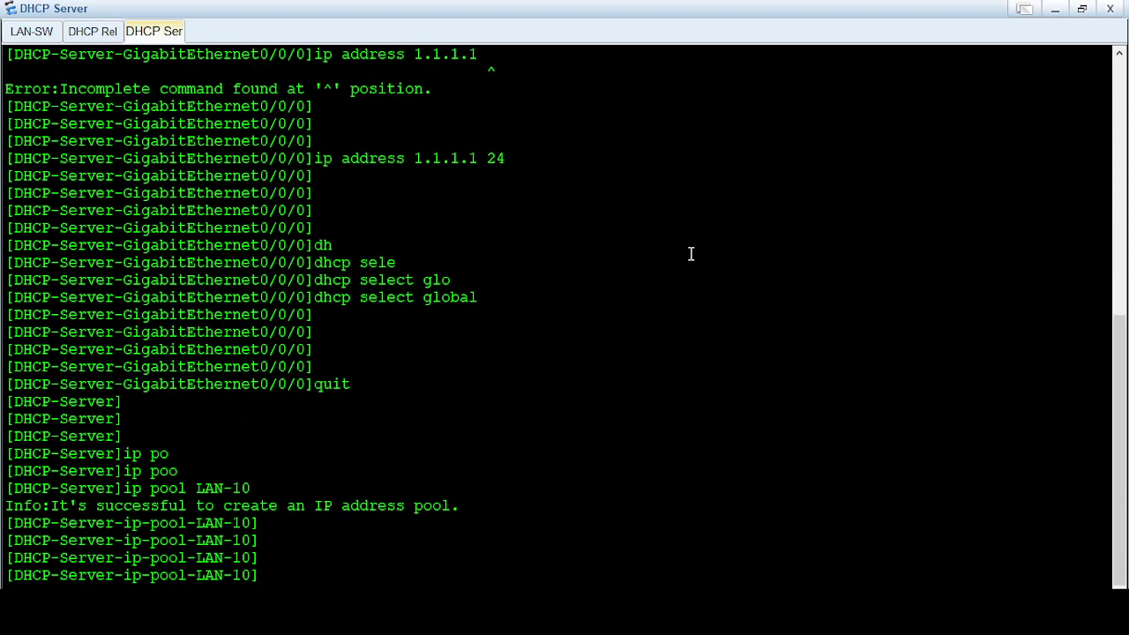
pyautogui.write('net')
pyautogui.press('Tab')
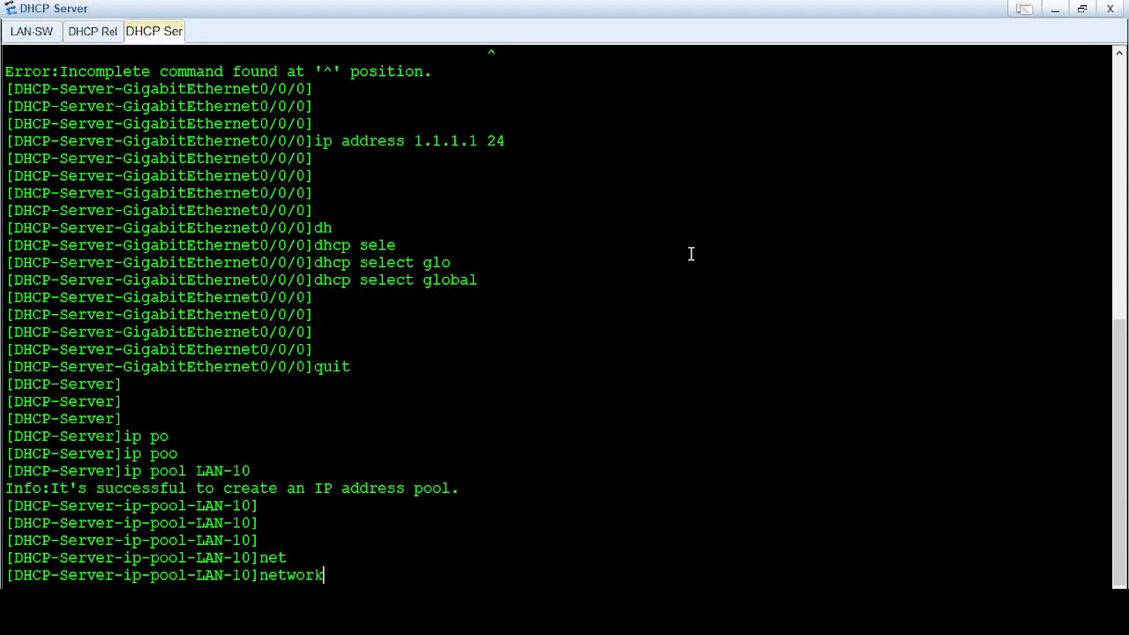
pyautogui.write(' 192.168.')
pyautogui.write('10.')
pyautogui.write('0 m ')
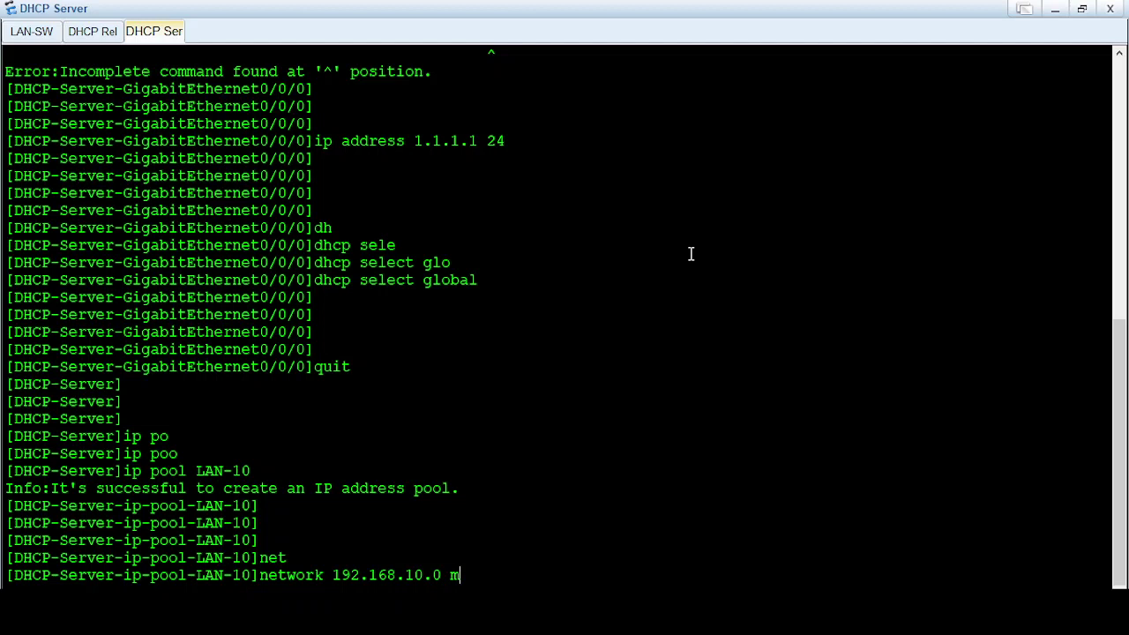
pyautogui.write('255.')
pyautogui.write('255.255.0')
pyautogui.press('Return')
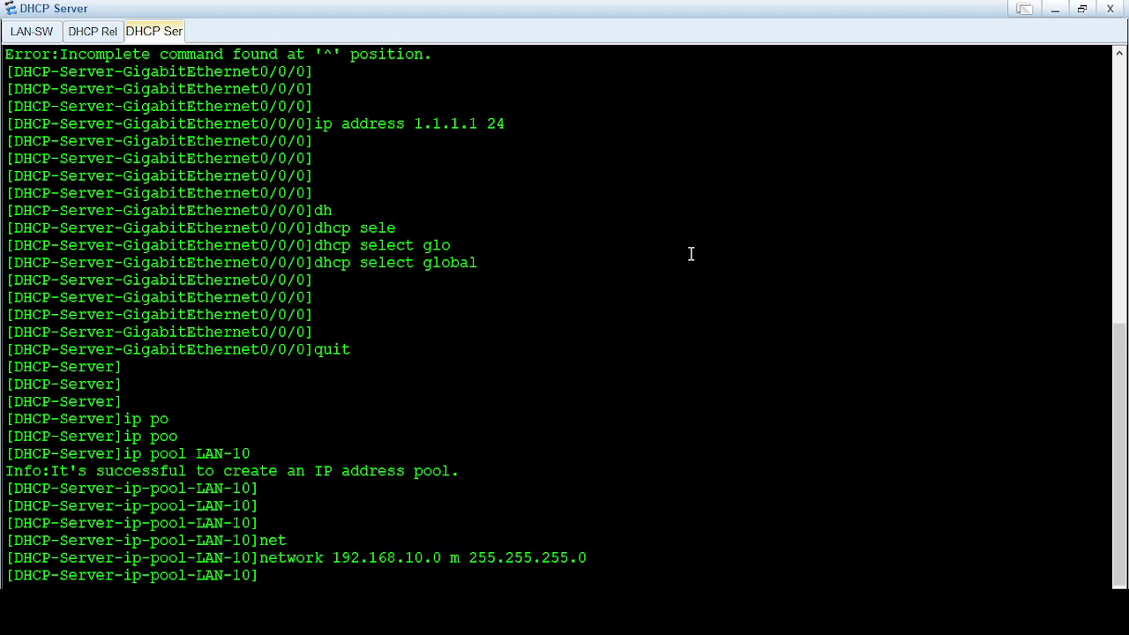
# - Give pool LAN-10 gateway 192.168.10.1 and DNS 8.8.8.8, then leave the pool
pyautogui.write('g')
pyautogui.write('a')
pyautogui.press('Tab')
pyautogui.write('192.')
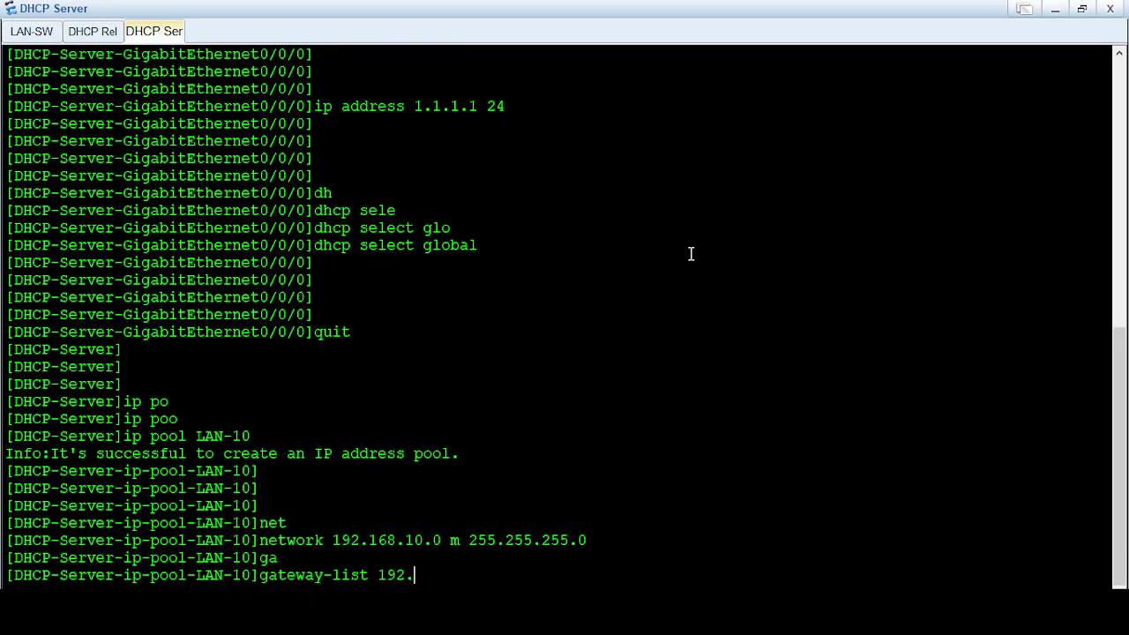
pyautogui.write('168.10.1')
pyautogui.press('Return')
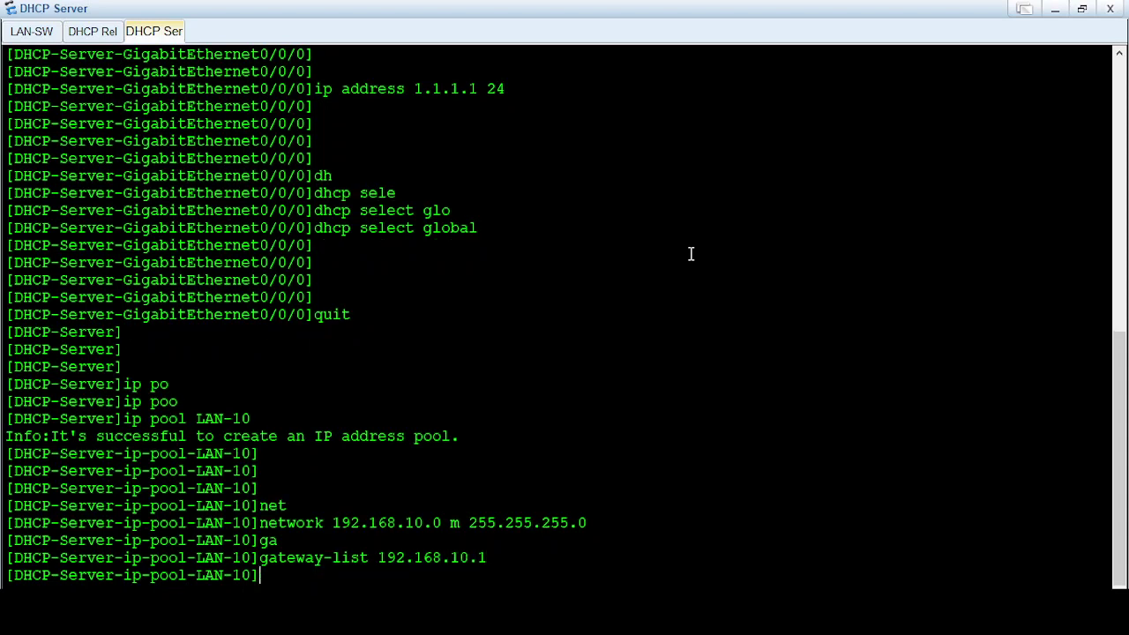
pyautogui.write('dn')
pyautogui.press('Tab')
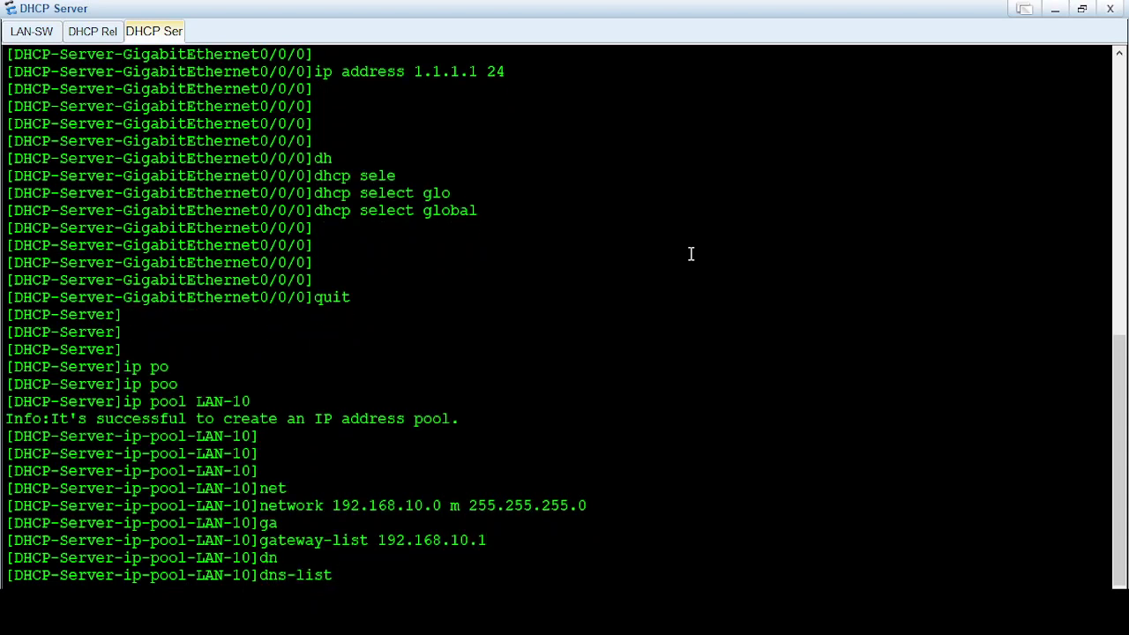
pyautogui.write('8.8.8.')
pyautogui.write('8')
pyautogui.press('Return')
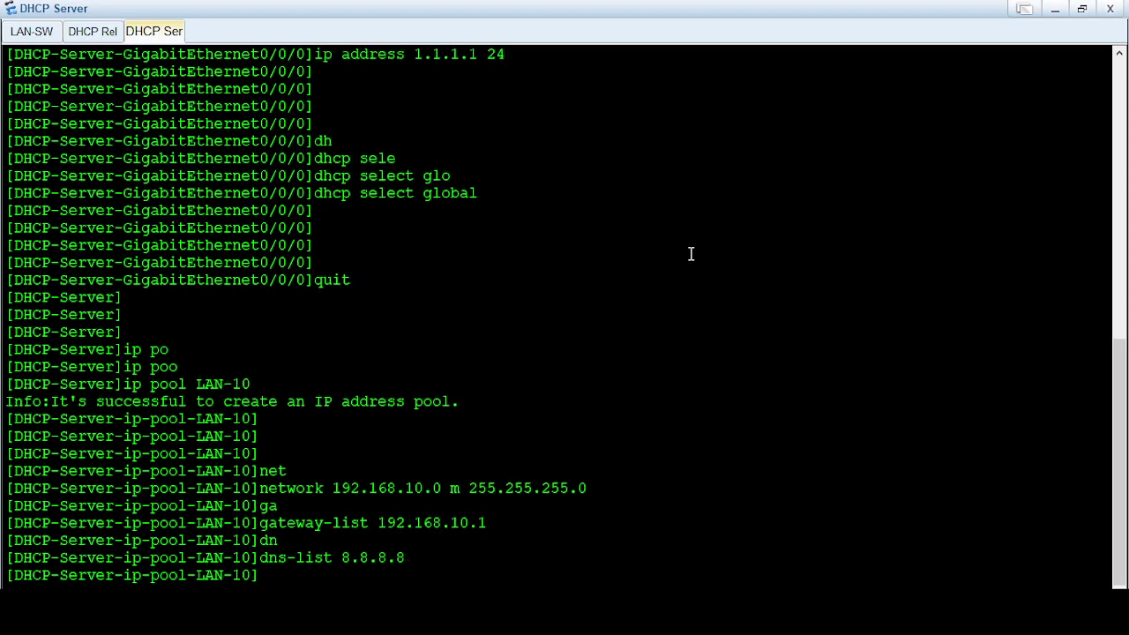
pyautogui.write('quit')
pyautogui.press('Return')
pyautogui.press('Return')
pyautogui.press('Return')
pyautogui.press('Return')
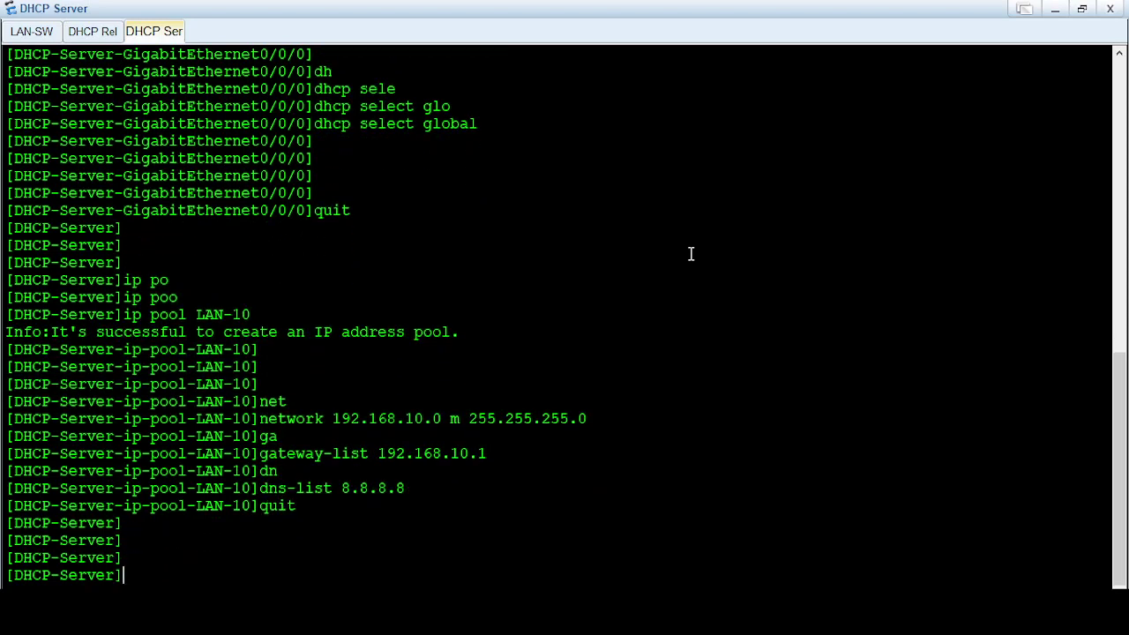
# - Create address pool LAN-20 with network 192.168.20.0 mask 255.255.255.0
pyautogui.write('ip poo')
pyautogui.press('Tab')
pyautogui.write('L')
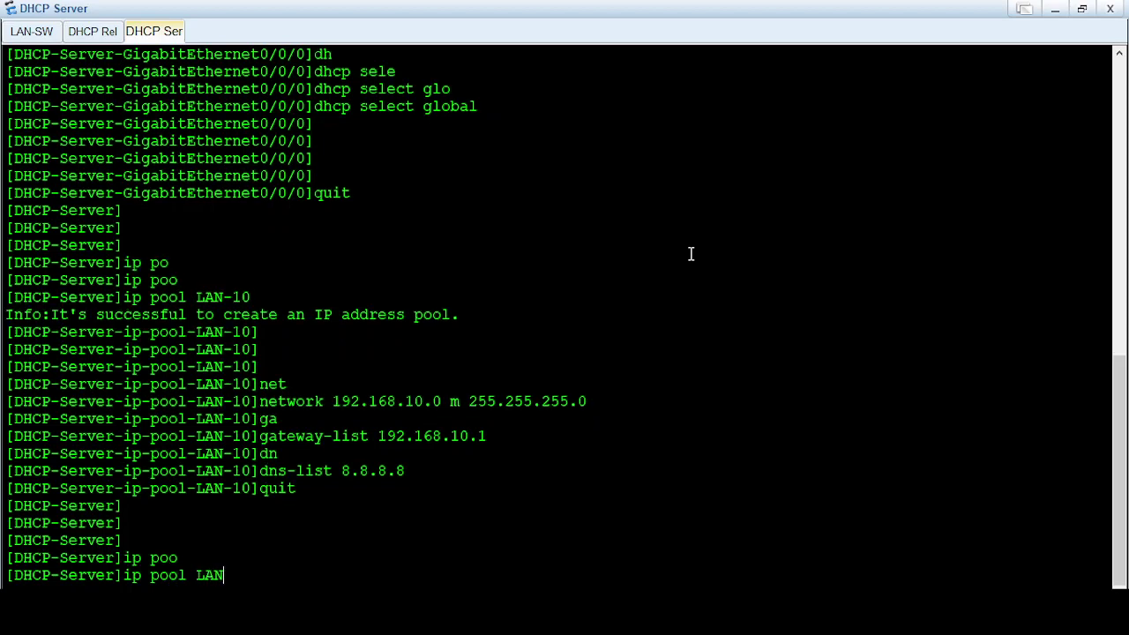
pyautogui.write('-2')
pyautogui.write('0')
pyautogui.press('Return')
pyautogui.press('Return')
pyautogui.press('Return')
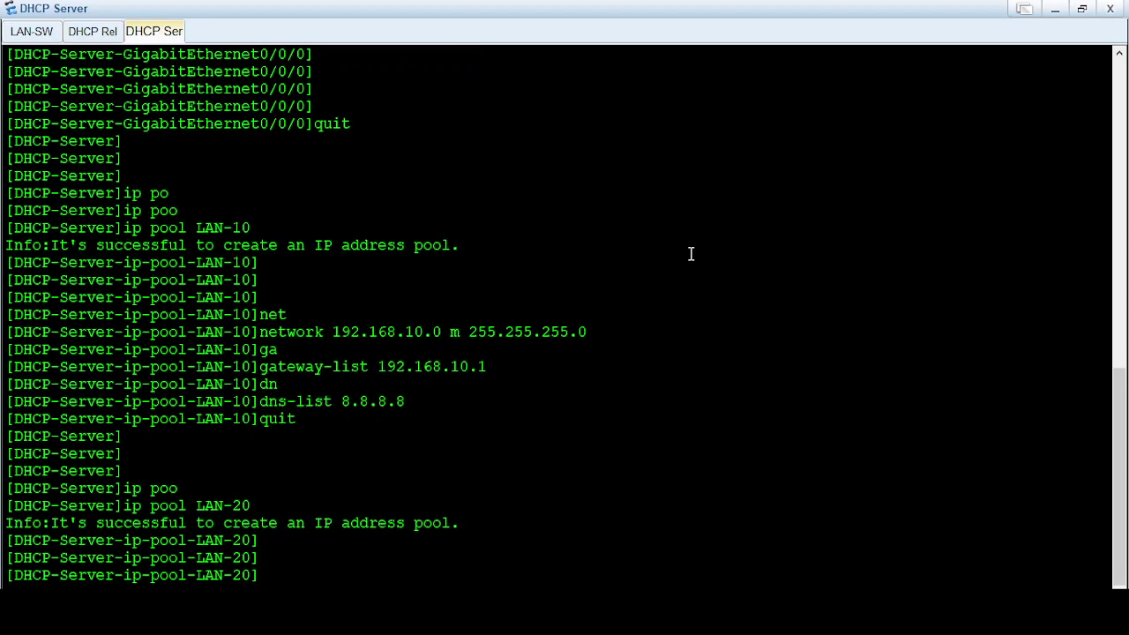
pyautogui.write('net')
pyautogui.press('Tab')
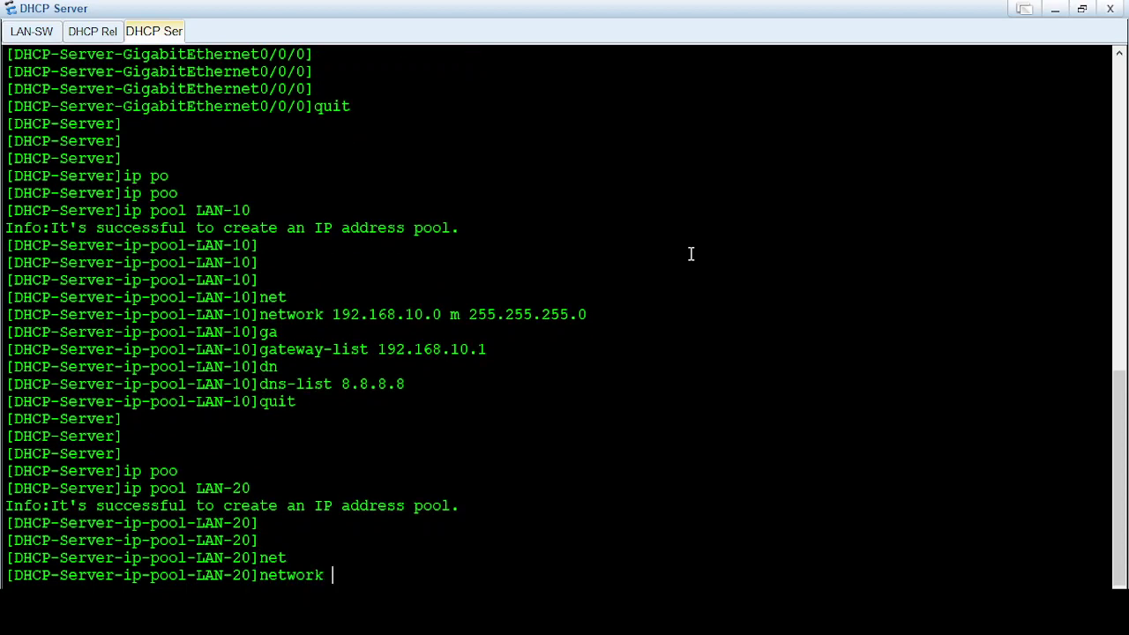
pyautogui.write('192.168.2')
pyautogui.write('0.0 m ')
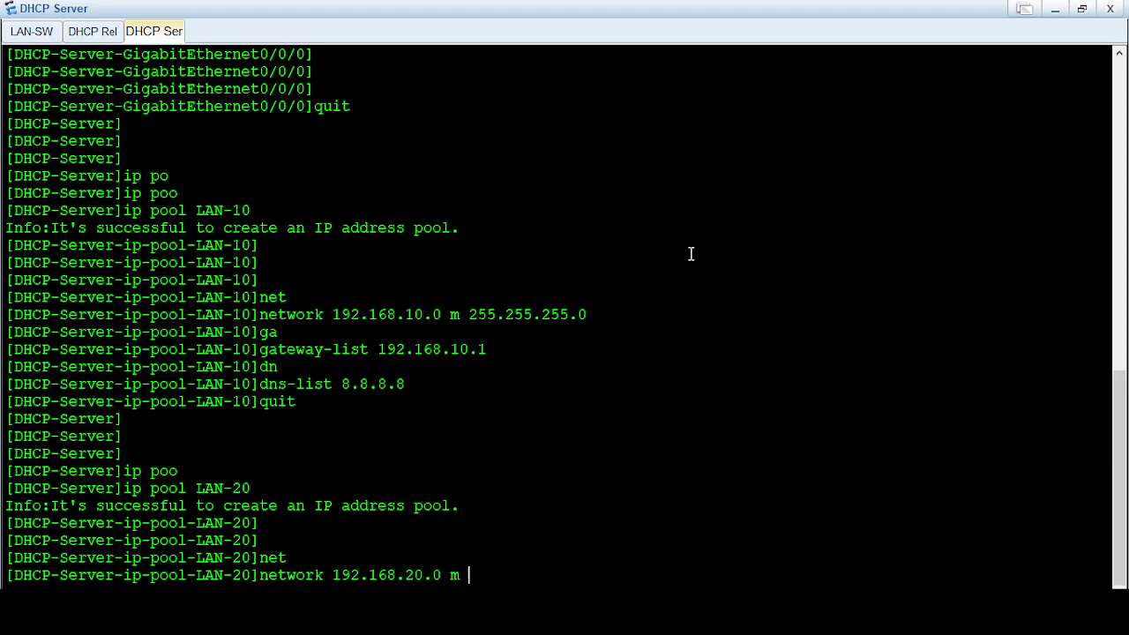
pyautogui.write('255.255')
pyautogui.write('.255.0')
pyautogui.press('Return')
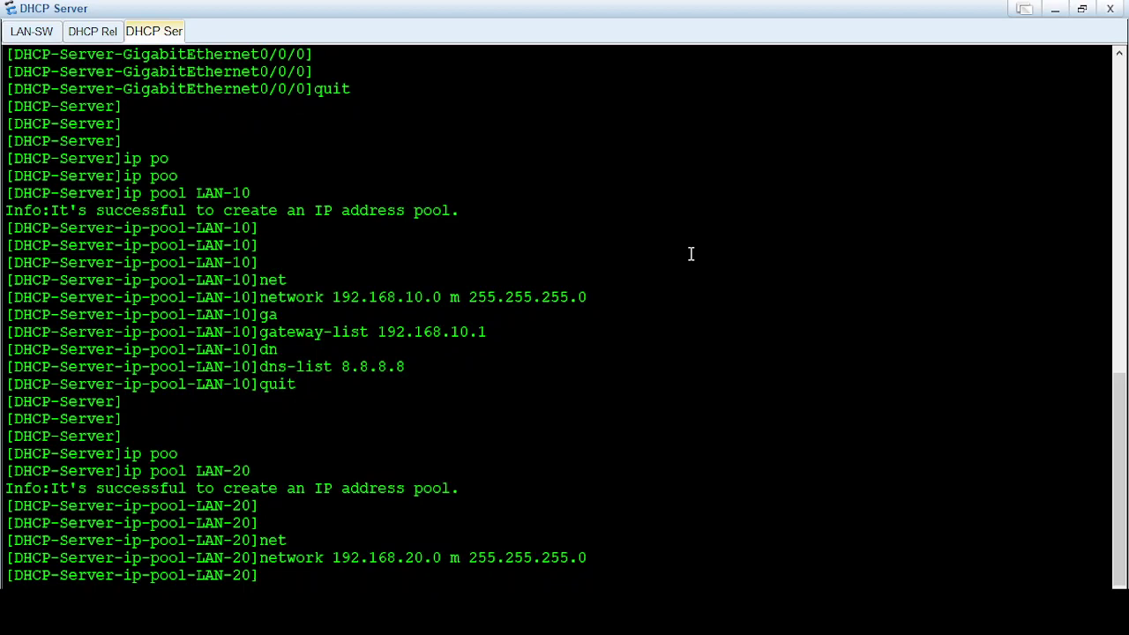
# - Give pool LAN-20 gateway 192.168.20.1 and DNS 8.8.8.8, then leave the pool
pyautogui.write('ga')
pyautogui.press('Tab')
pyautogui.write('19')
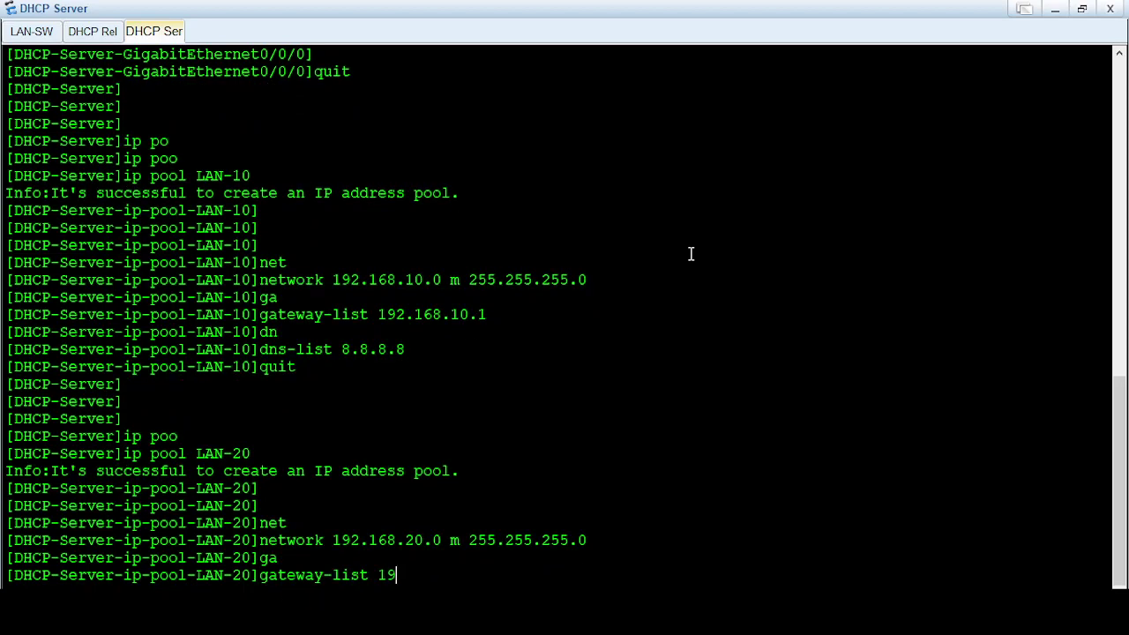
pyautogui.write('2.168.20.')
pyautogui.write('1')
pyautogui.press('Return')
pyautogui.write('dn')
pyautogui.press('Tab')
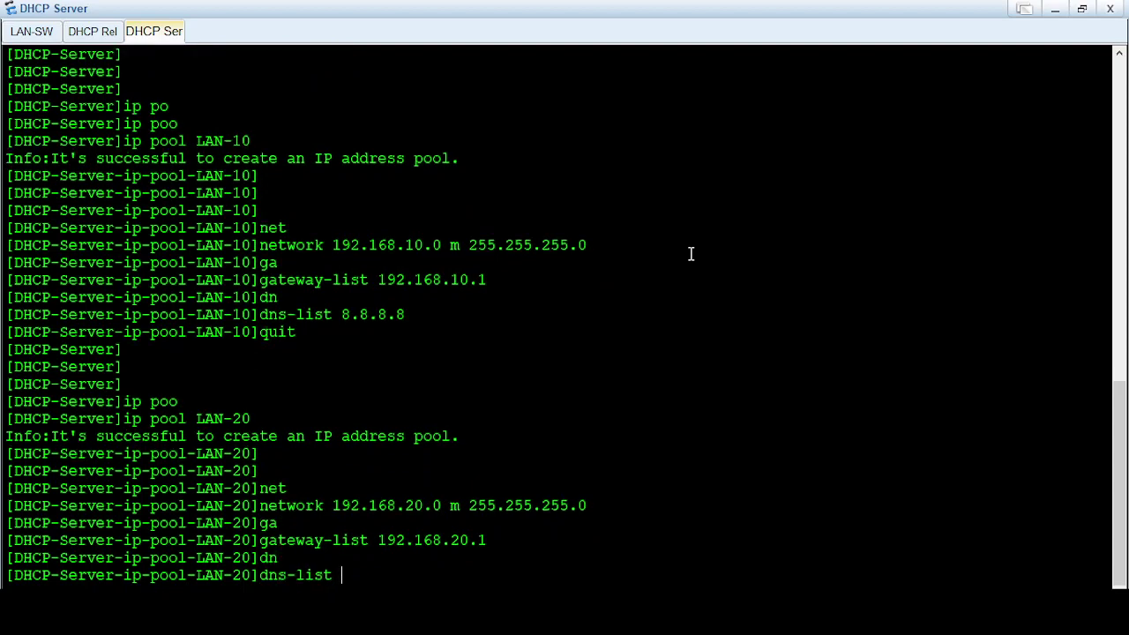
pyautogui.write('8.8')
pyautogui.write('.8.8')
pyautogui.press('Return')
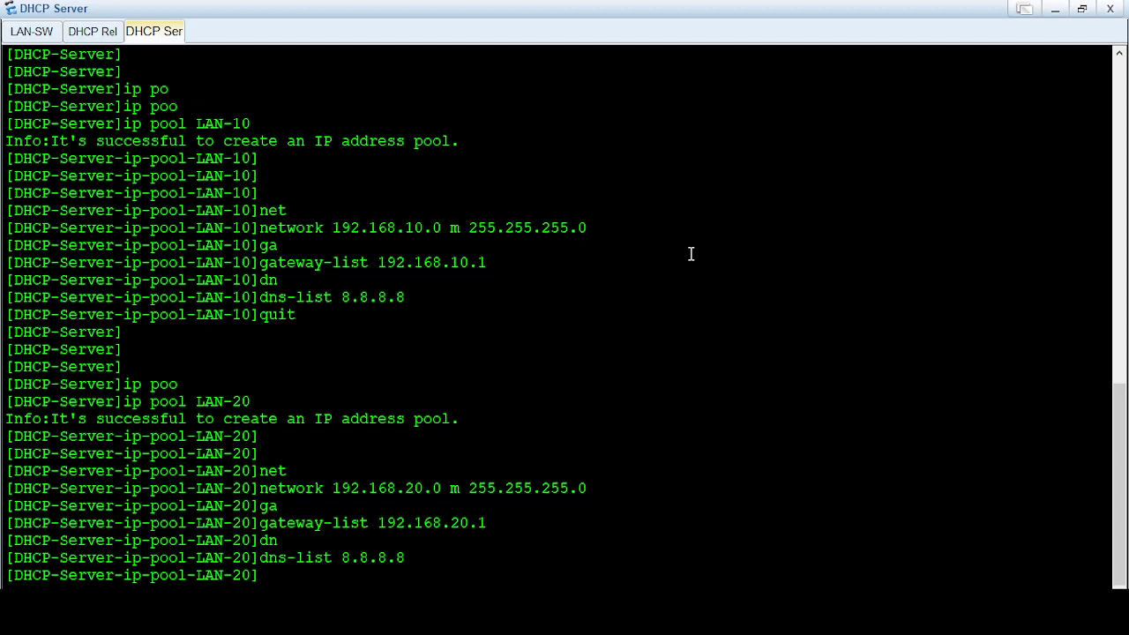
pyautogui.write('quit')
pyautogui.press('Return')
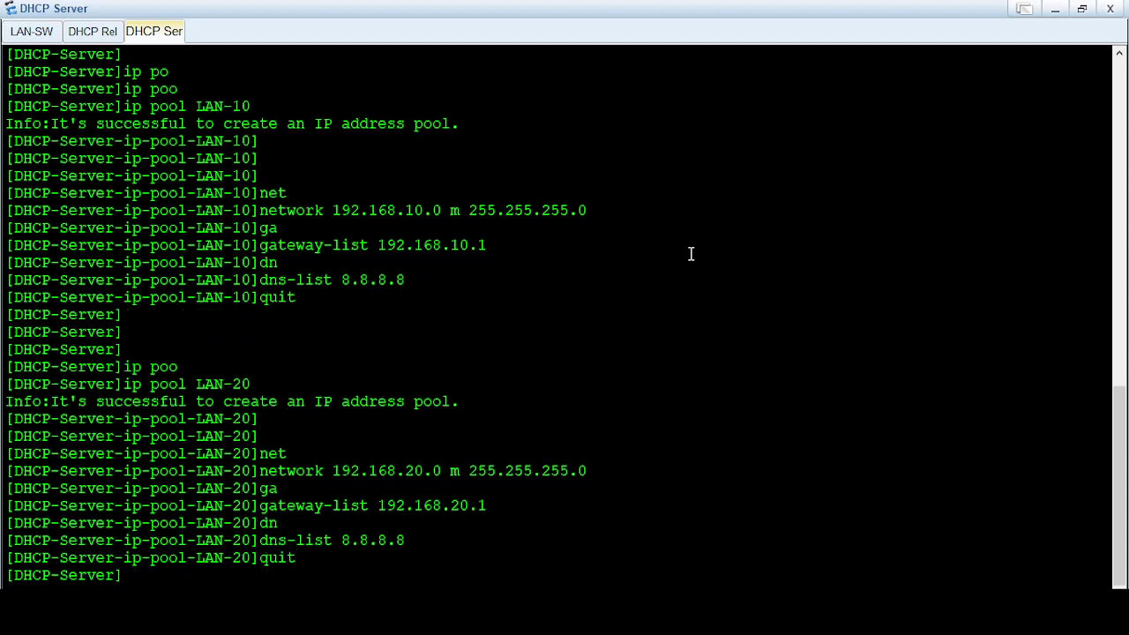
# - Create address pool LAN-30 with network 192.168.30.0 mask 255.255.255.0
pyautogui.write('ip')
pyautogui.write(' poo')
pyautogui.press('Tab')
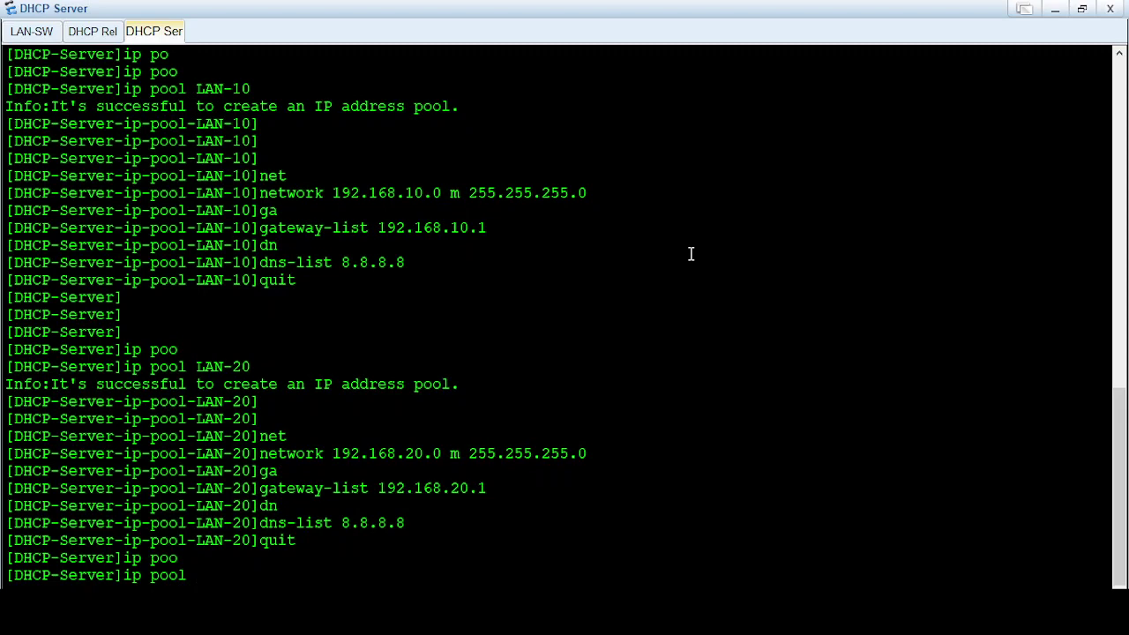
pyautogui.write(' LAN-')
pyautogui.write('30')
pyautogui.press('Return')
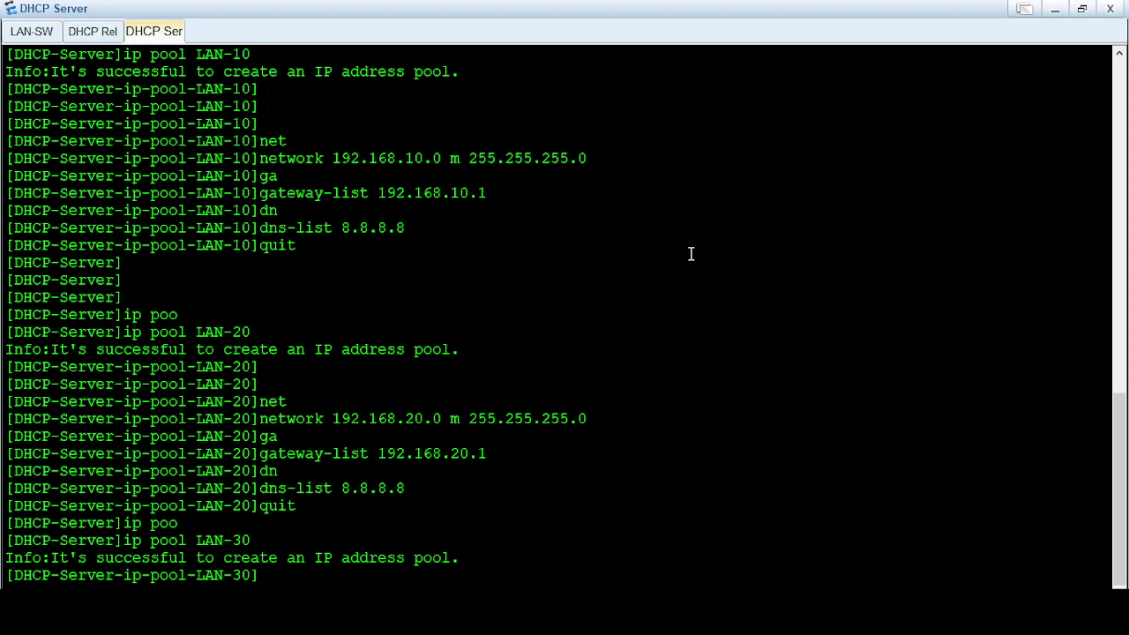
pyautogui.write('n')
pyautogui.write('et')
pyautogui.press('Tab')
pyautogui.write('1')
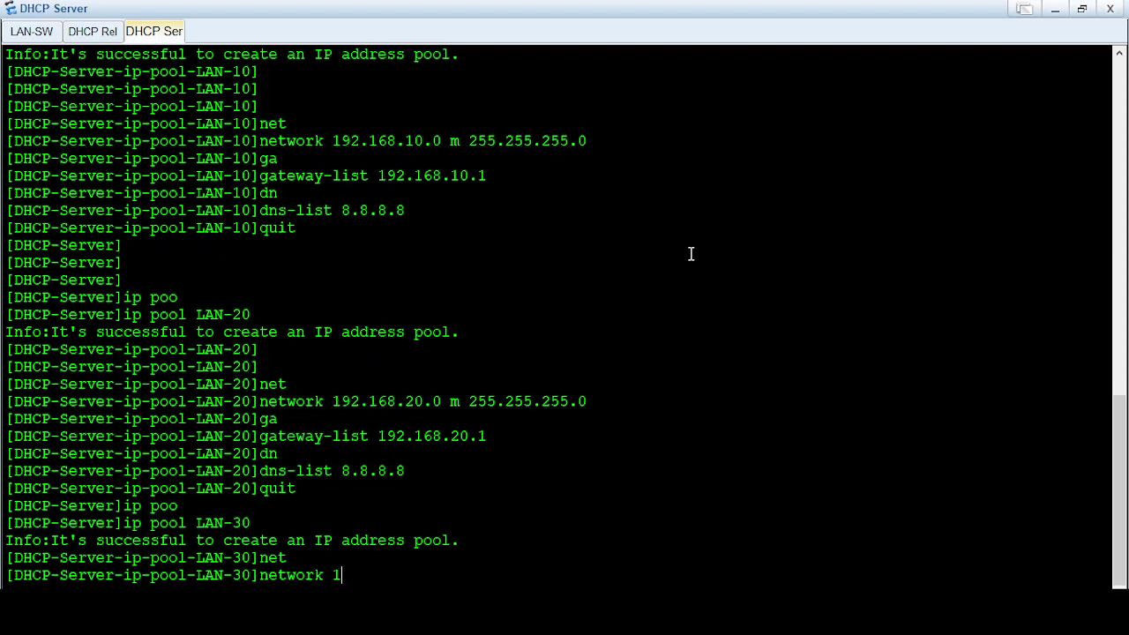
pyautogui.write('92.168.30.')
pyautogui.write('0')
pyautogui.write(' m 25')
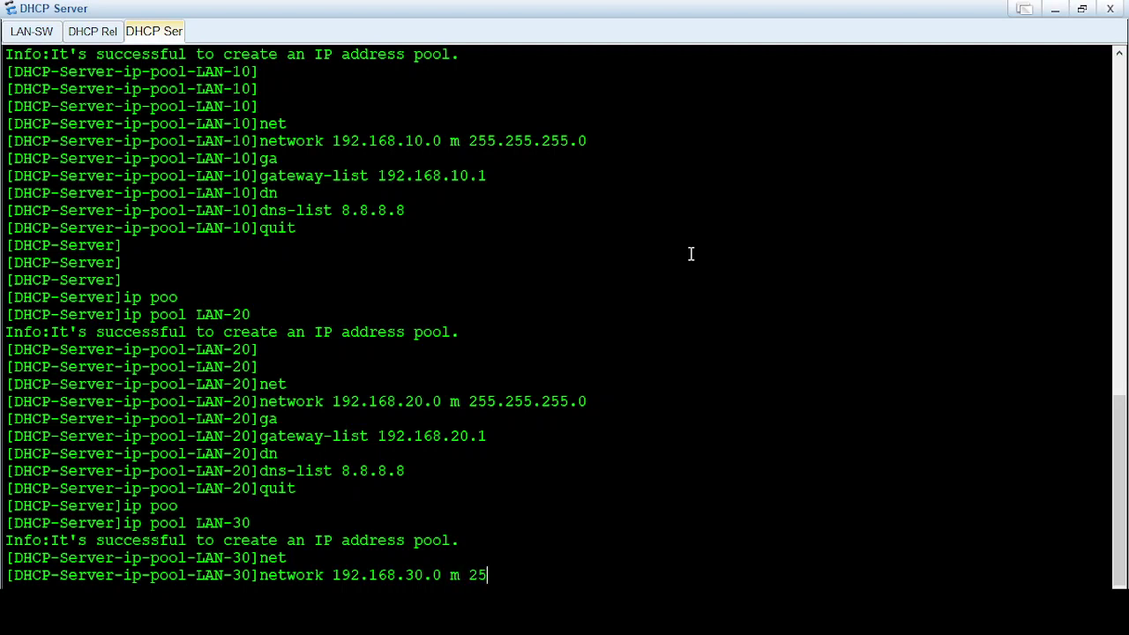
pyautogui.write('5.255.255')
pyautogui.write('.0')
pyautogui.press('Return')
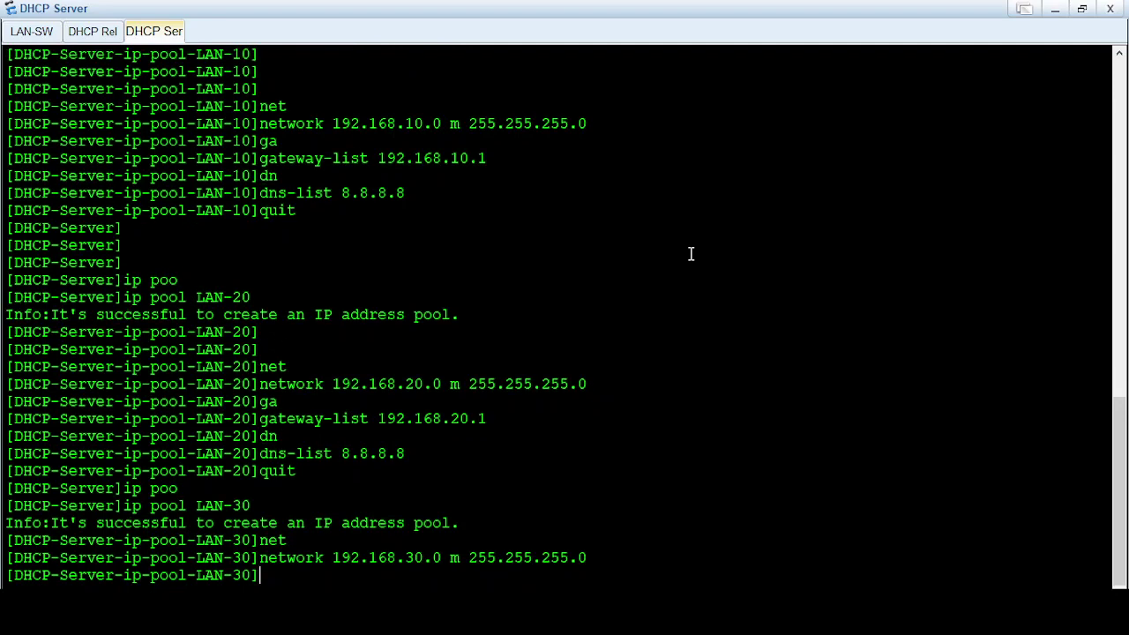
# - Give pool LAN-30 gateway 192.168.30.1 and DNS 8.8.8.8
pyautogui.write('gate')
pyautogui.press('Tab')
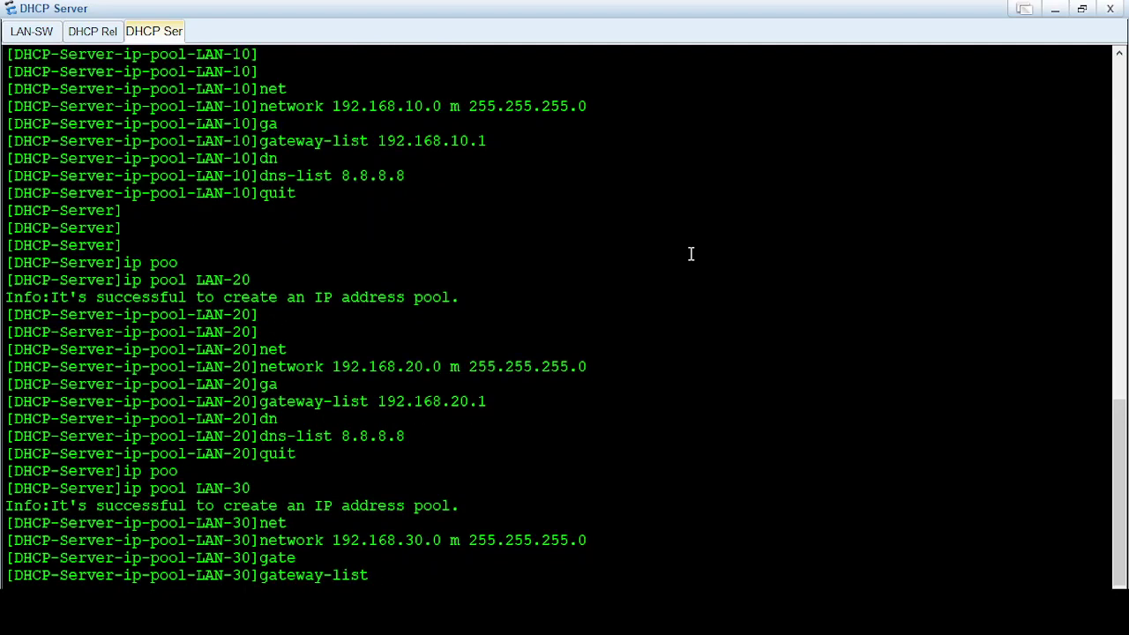
pyautogui.write('192.168.')
pyautogui.write('30.0')
pyautogui.press('BackSpace')
pyautogui.press('BackSpace')
pyautogui.write('1')
pyautogui.press('Return')
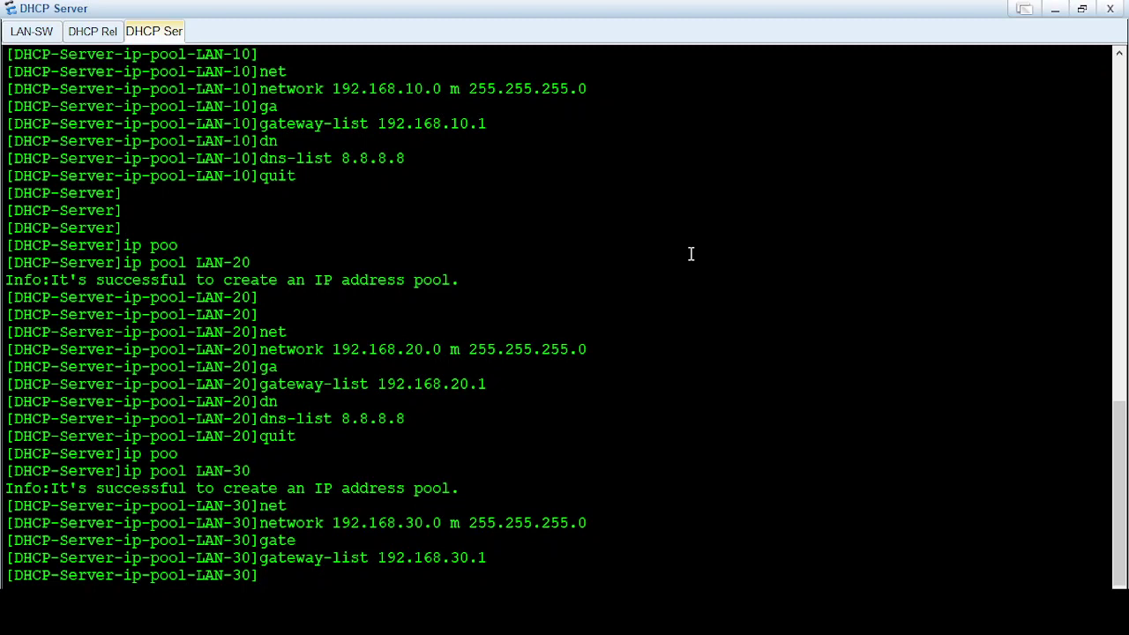
pyautogui.write('dn')
pyautogui.press('Tab')
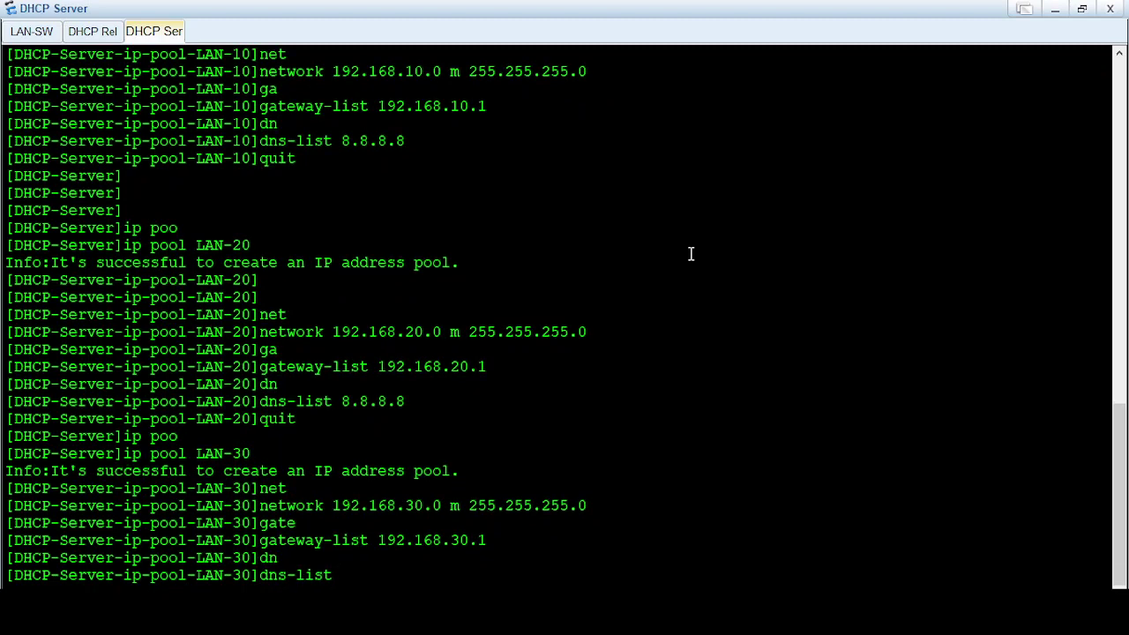
pyautogui.write('8.8.8.')
pyautogui.write('8')
pyautogui.press('Return')
pyautogui.write('q')
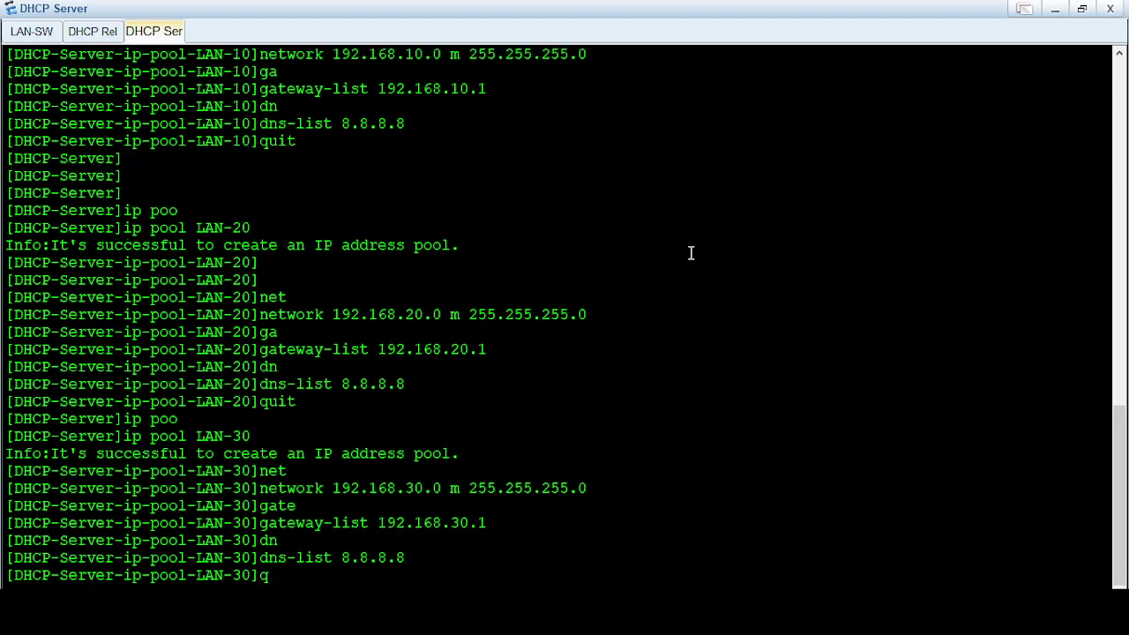
# - Quit the LAN-30 pool and system view back to user view
pyautogui.write('uit')
pyautogui.press('Return')
pyautogui.press('Return')
pyautogui.press('Return')
pyautogui.press('Return')
pyautogui.press('Return')
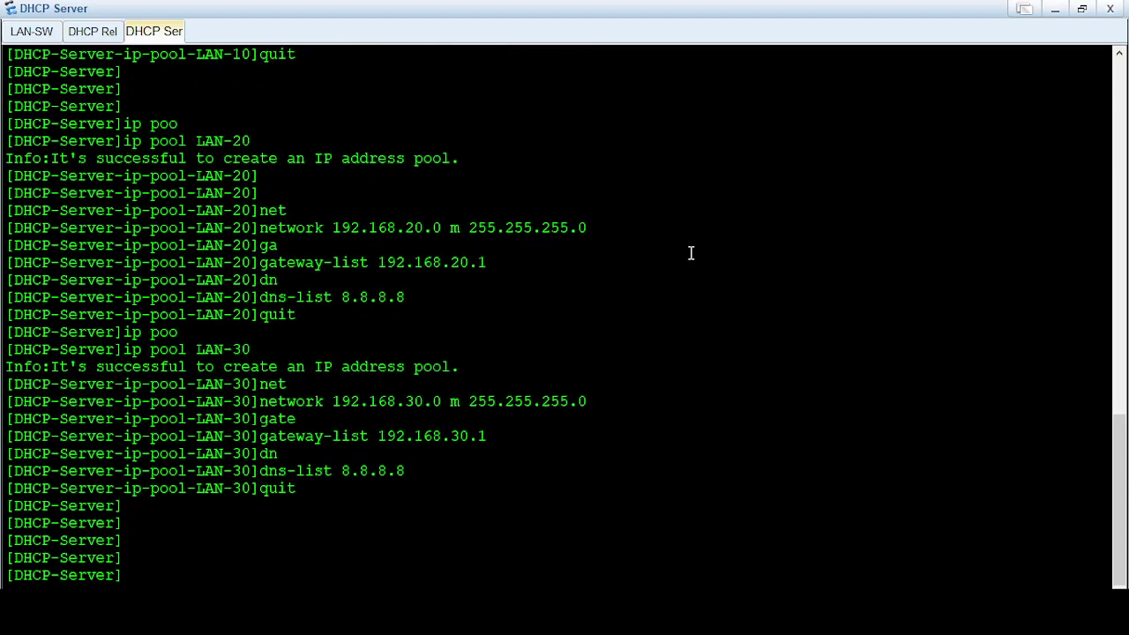
pyautogui.write('qui')
pyautogui.write('t')
pyautogui.press('Return')
# - Save the DHCP server configuration, confirming with y and the default vrpcfg.zip file name
pyautogui.write('av')
pyautogui.press('Tab')
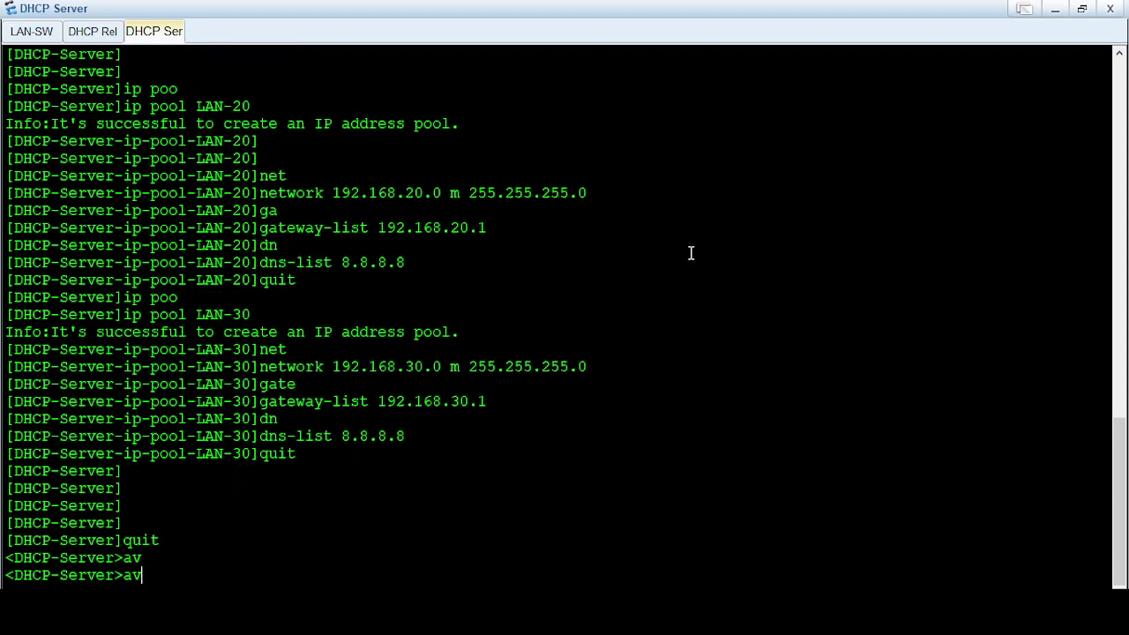
pyautogui.press('BackSpace')
pyautogui.press('BackSpace')
pyautogui.write('sav')
pyautogui.press('Tab')
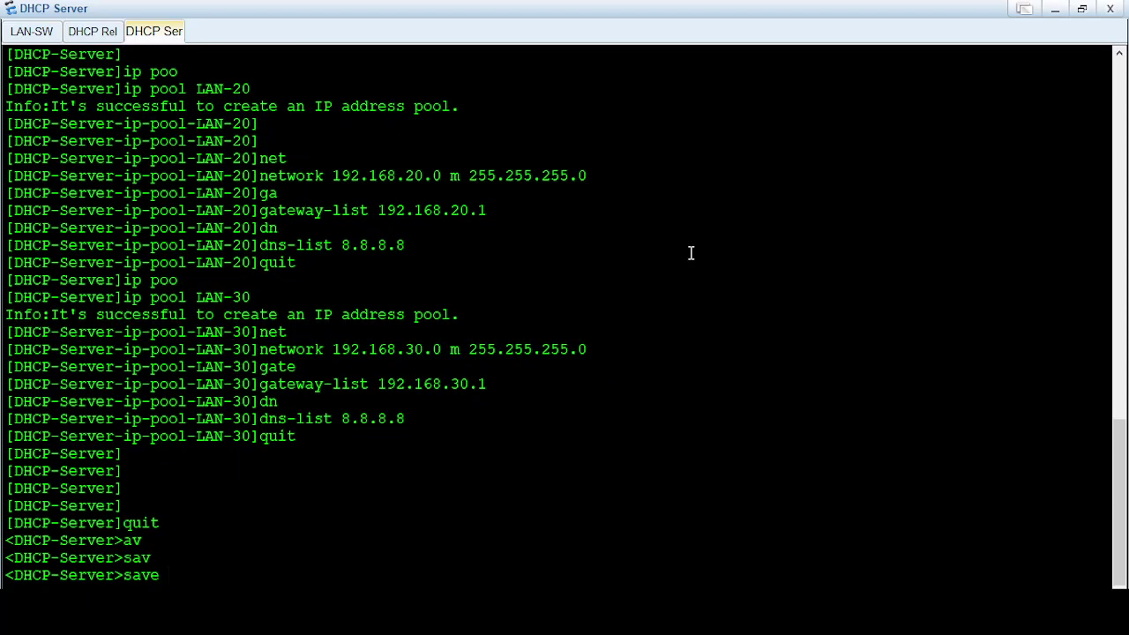
pyautogui.press('Return')
pyautogui.write('y')
pyautogui.press('Return')
pyautogui.press('Return')
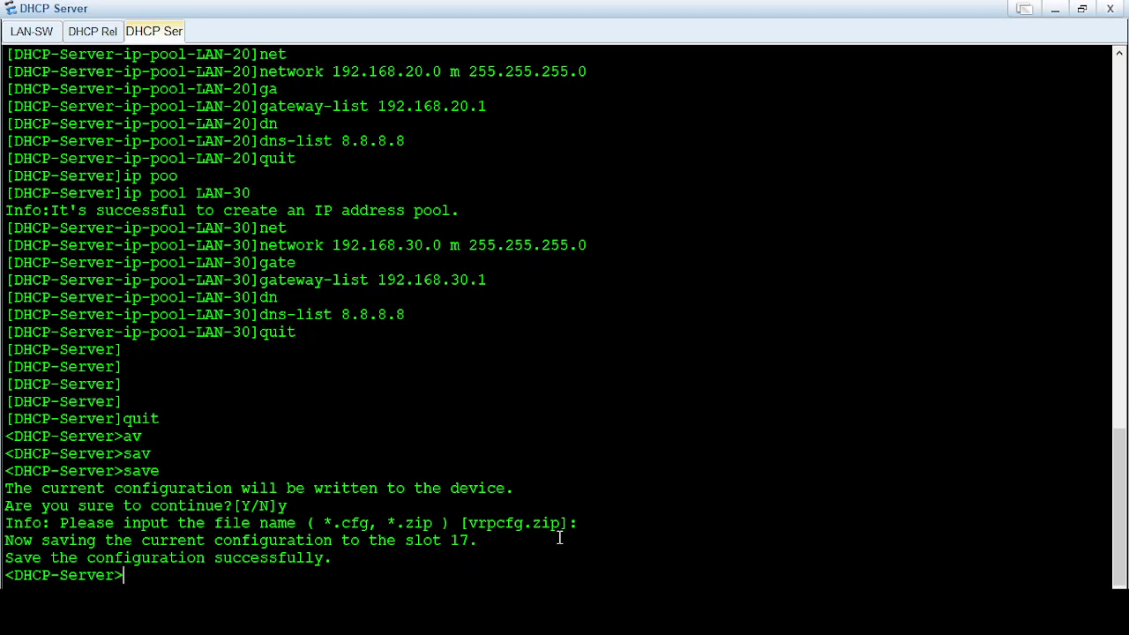
# - Display the DHCP server's current configuration and page through it to the end
pyautogui.write('dis')
pyautogui.press('Tab')
pyautogui.write('cur')
pyautogui.press('Tab')
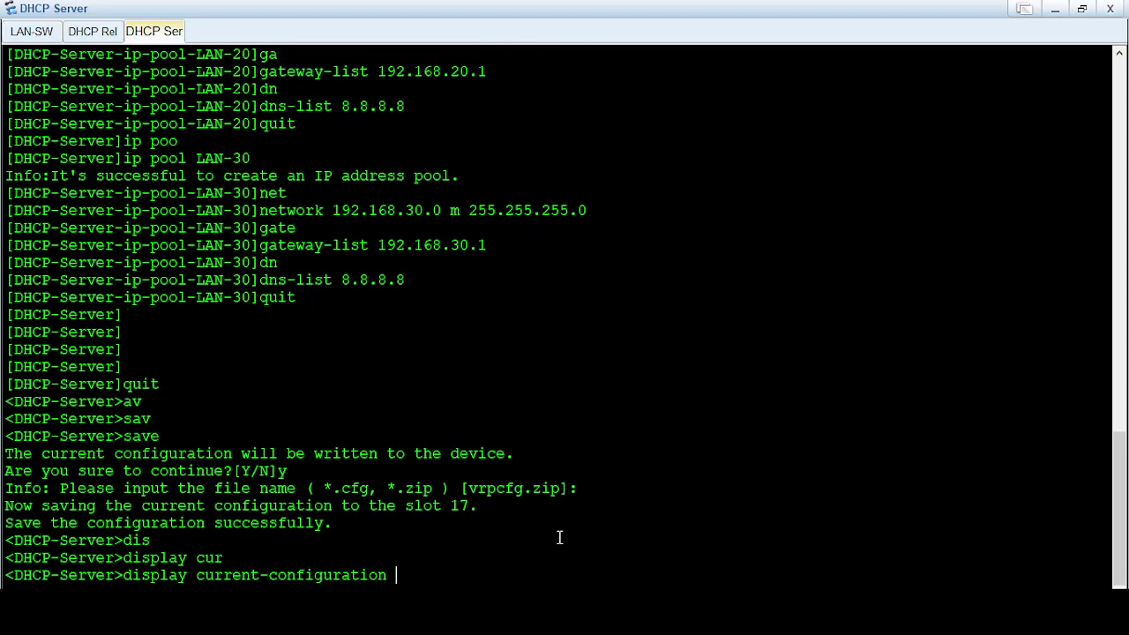
pyautogui.press('Return')
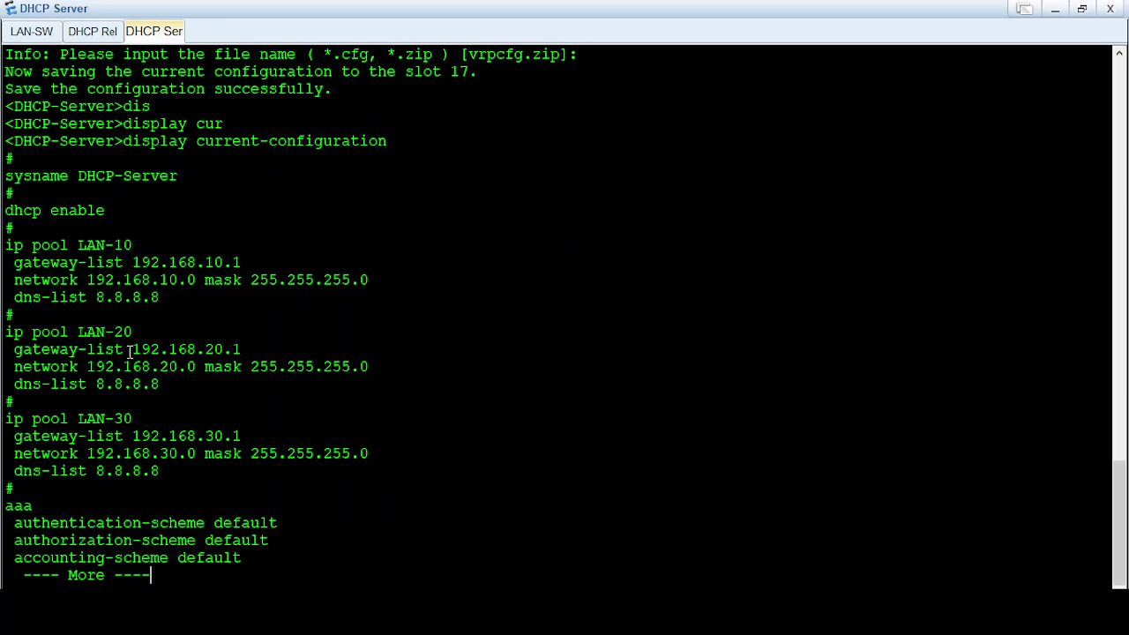
pyautogui.press('space')
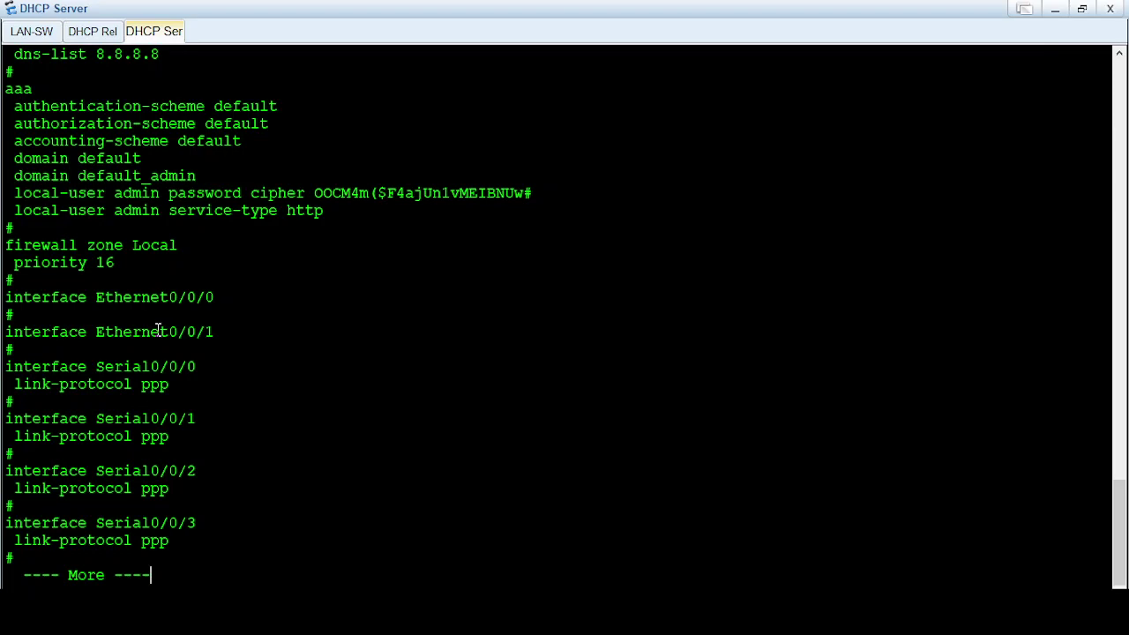
pyautogui.press('space')
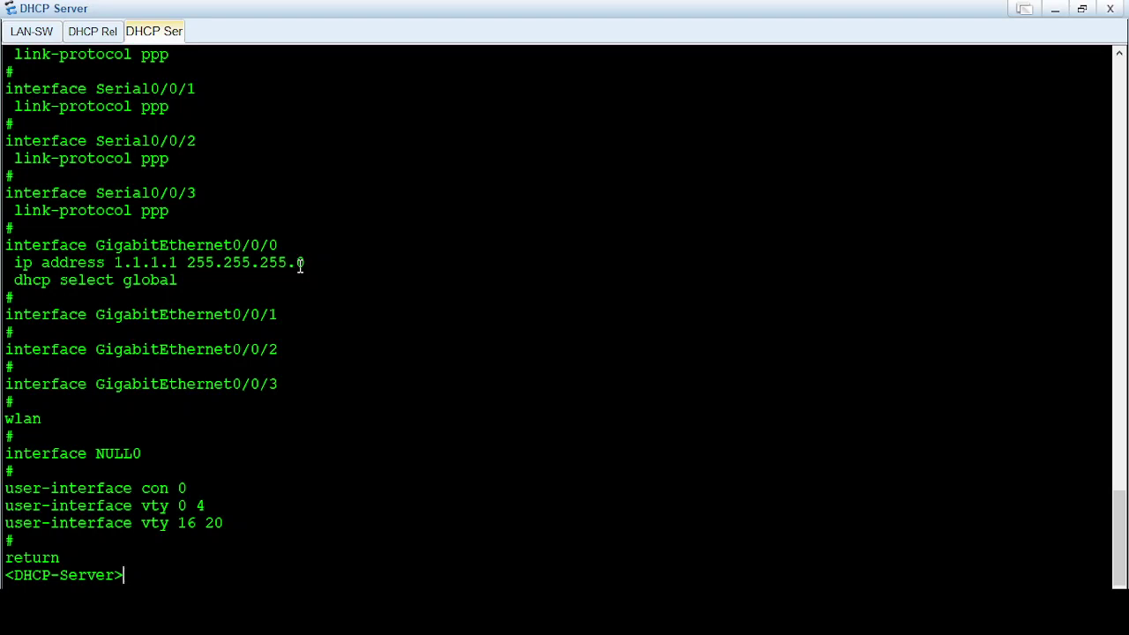
pyautogui.scroll(3, 300, 265)
pyautogui.scroll(-3, 300, 266)
pyautogui.write('interface')
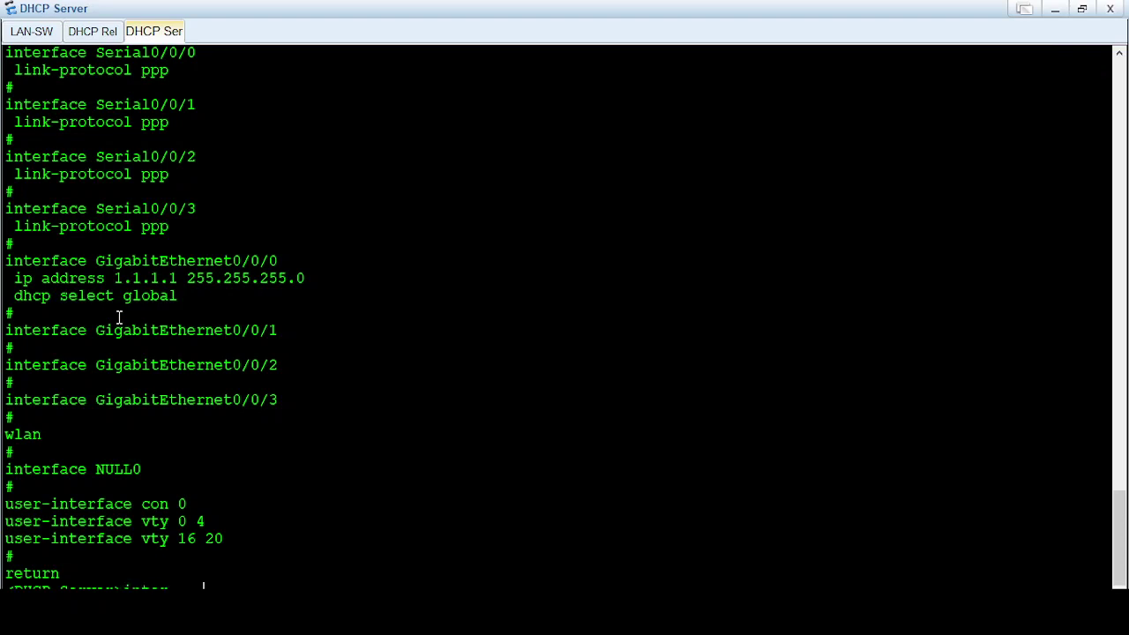
# - Clear the half-typed command and enter system view on the DHCP server
pyautogui.press('Tab')
pyautogui.press('BackSpace')
pyautogui.press('BackSpace')
pyautogui.press('BackSpace')
pyautogui.press('BackSpace')
pyautogui.press('BackSpace')
pyautogui.write('sy')
pyautogui.press('Tab')
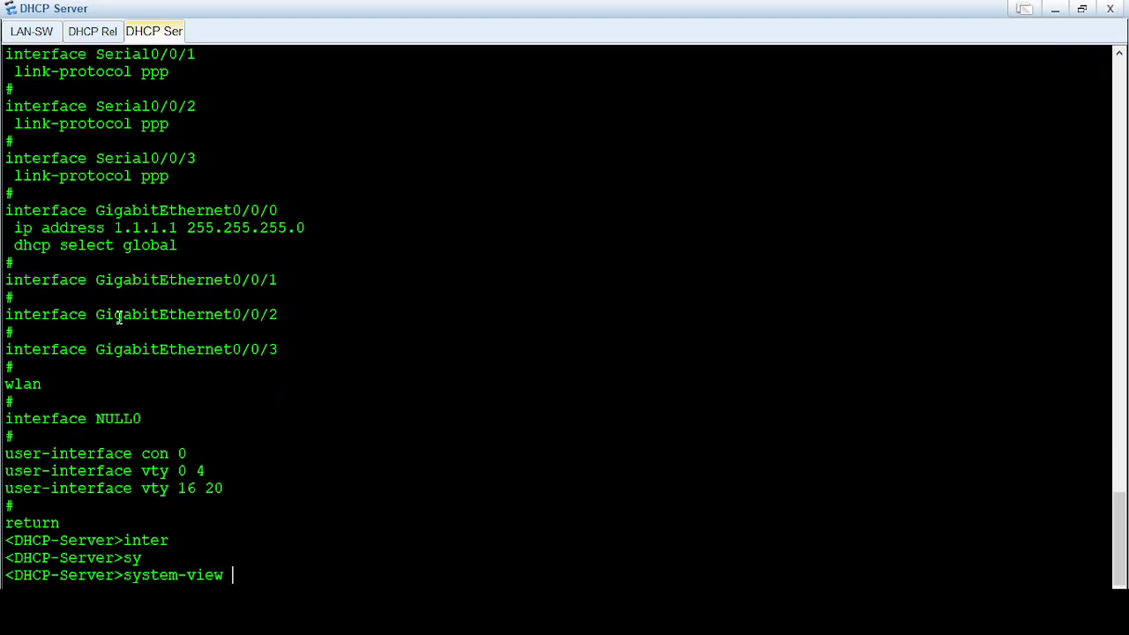
pyautogui.press('Return')
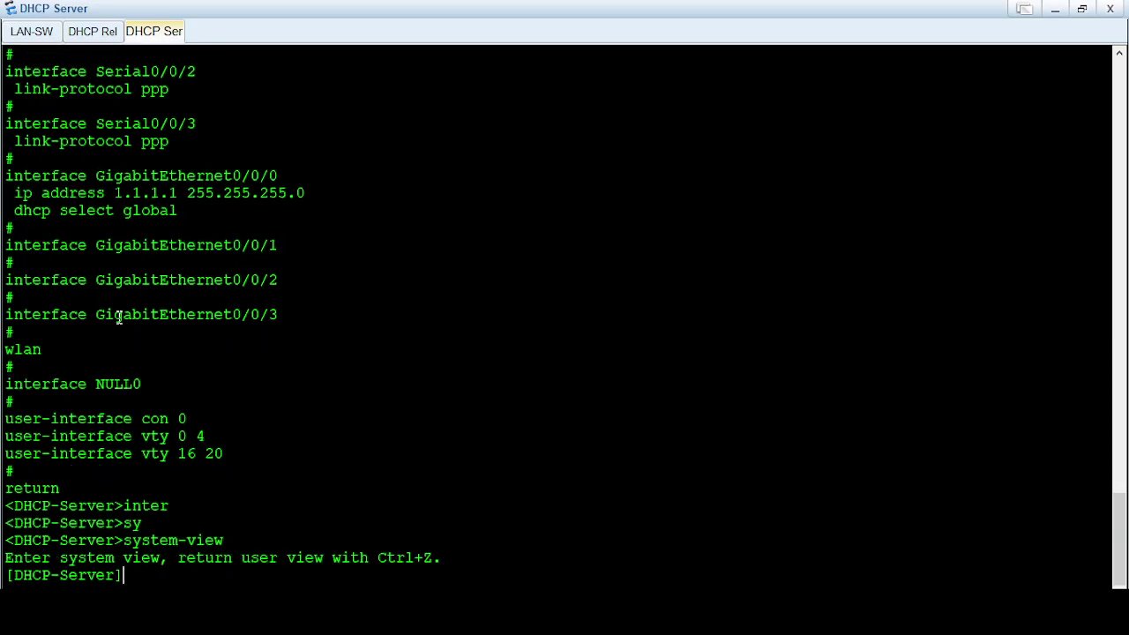
# - Change GigabitEthernet0/0/0's address to 1.1.1.2/24
pyautogui.write('inter')
pyautogui.press('Tab')
pyautogui.write('gi')
pyautogui.press('Tab')
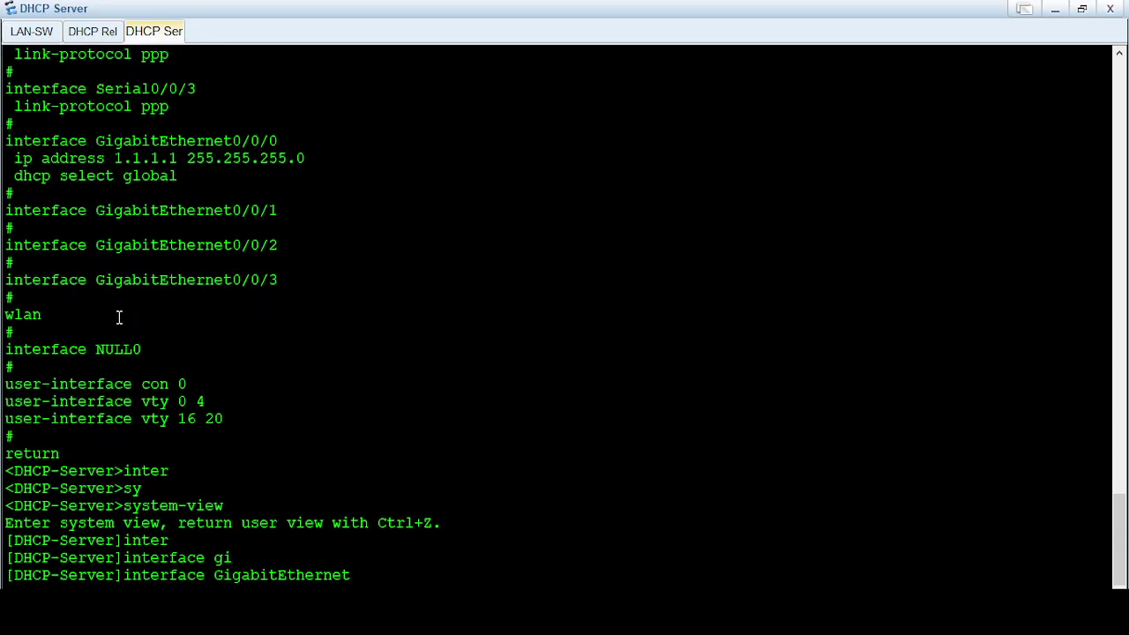
pyautogui.write(' 0/0/0')
pyautogui.press('Return')
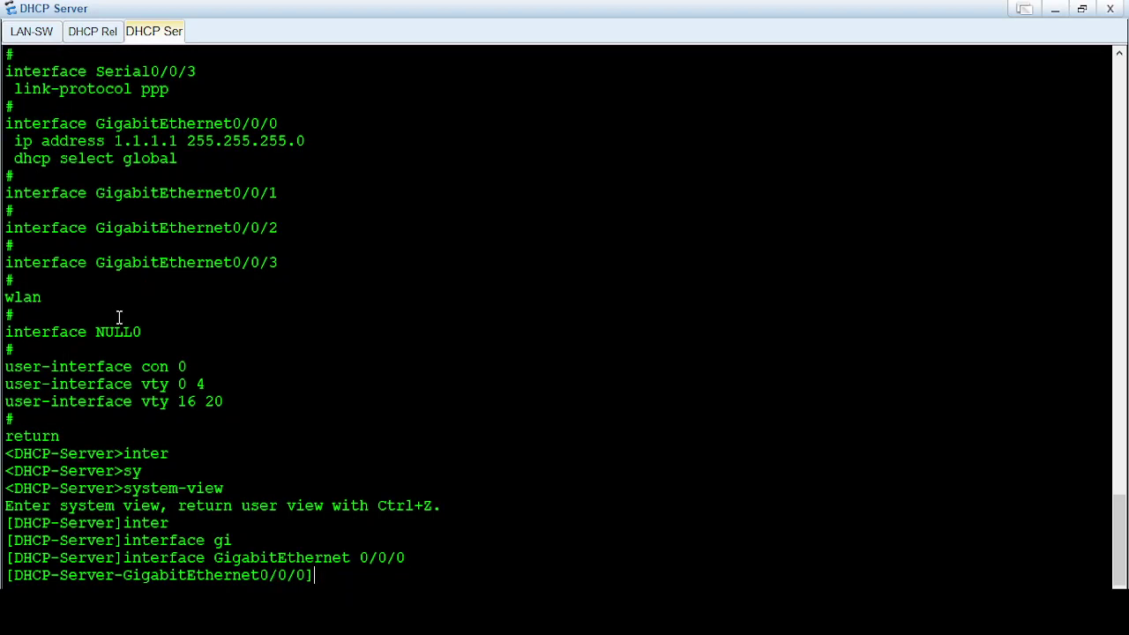
pyautogui.write('ip ad')
pyautogui.press('Tab')
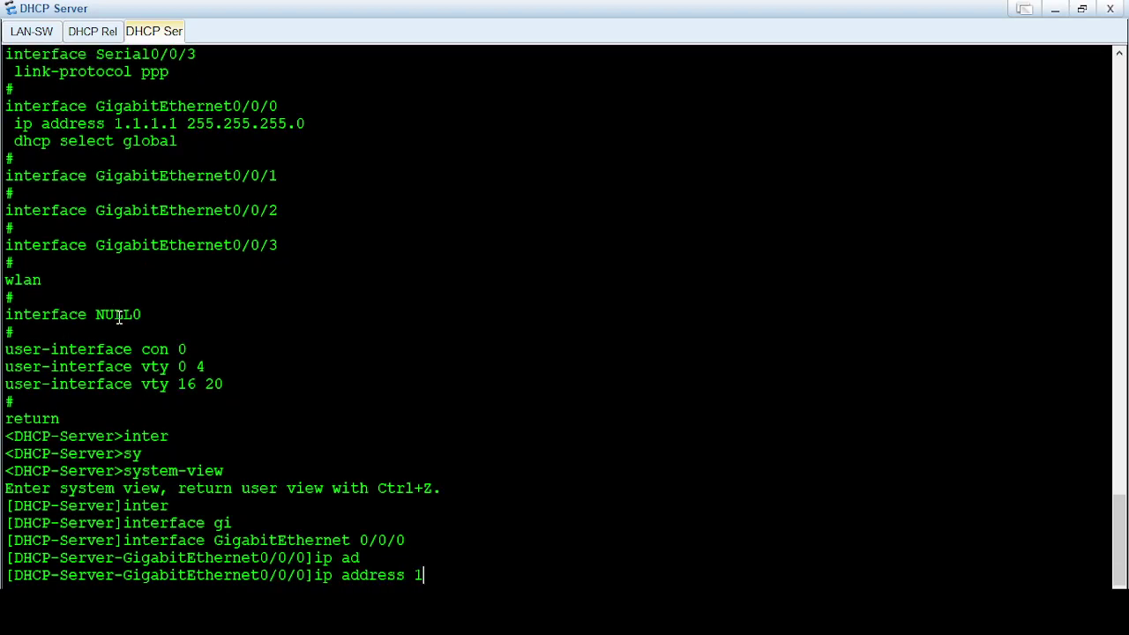
pyautogui.write('.1.1.2 ')
pyautogui.write('24')
pyautogui.press('Return')
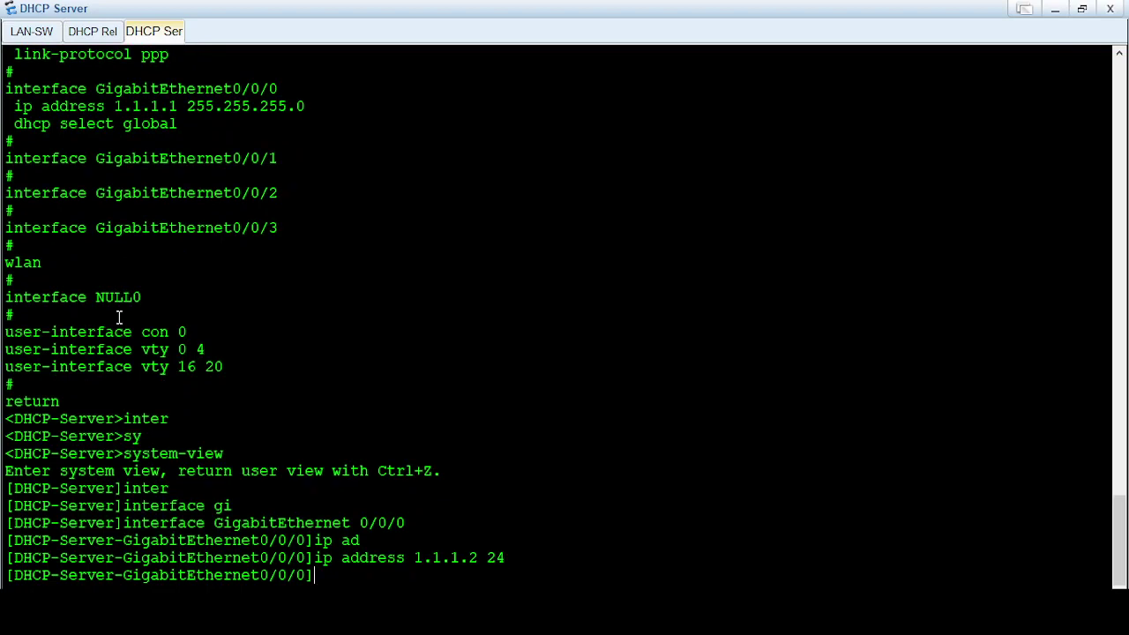
pyautogui.press('Return')
# - Return to system view and display the current configuration
pyautogui.press('Return')
pyautogui.press('Return')
pyautogui.write('q')
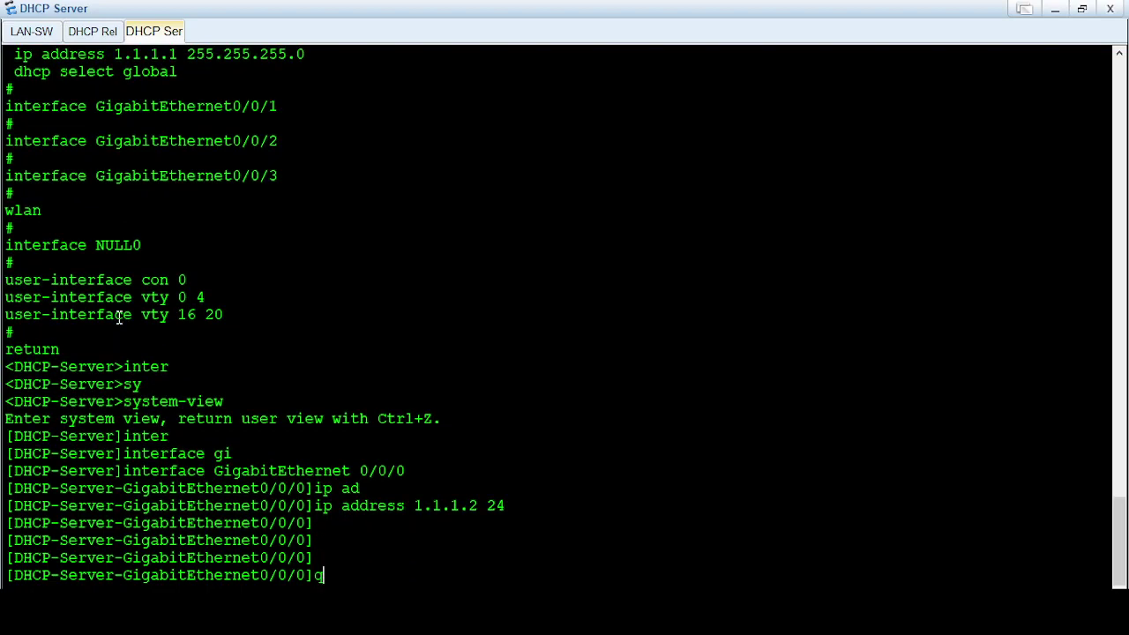
pyautogui.write('uit')
pyautogui.press('Return')
pyautogui.press('Return')
pyautogui.press('Return')
pyautogui.write('dis')
pyautogui.press('Tab')
pyautogui.write('cu')
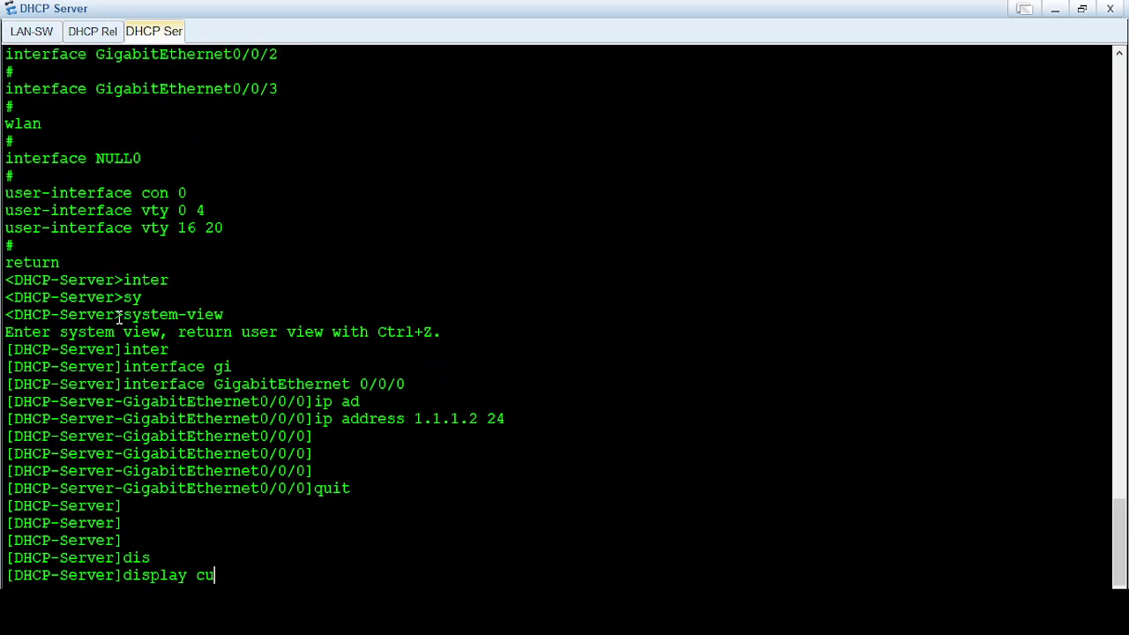
pyautogui.write('r')
pyautogui.press('Tab')
pyautogui.press('Return')
# - Page to the end of the configuration confirming 1.1.1.2, then switch to the DHCP Relay console
pyautogui.press('space')
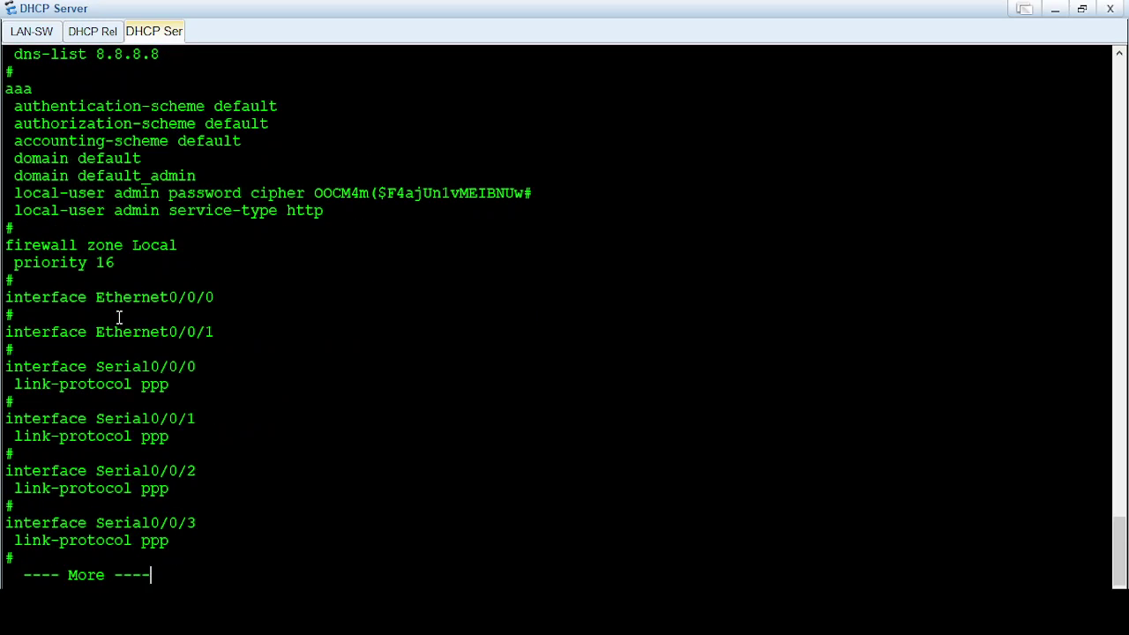
pyautogui.press('space')
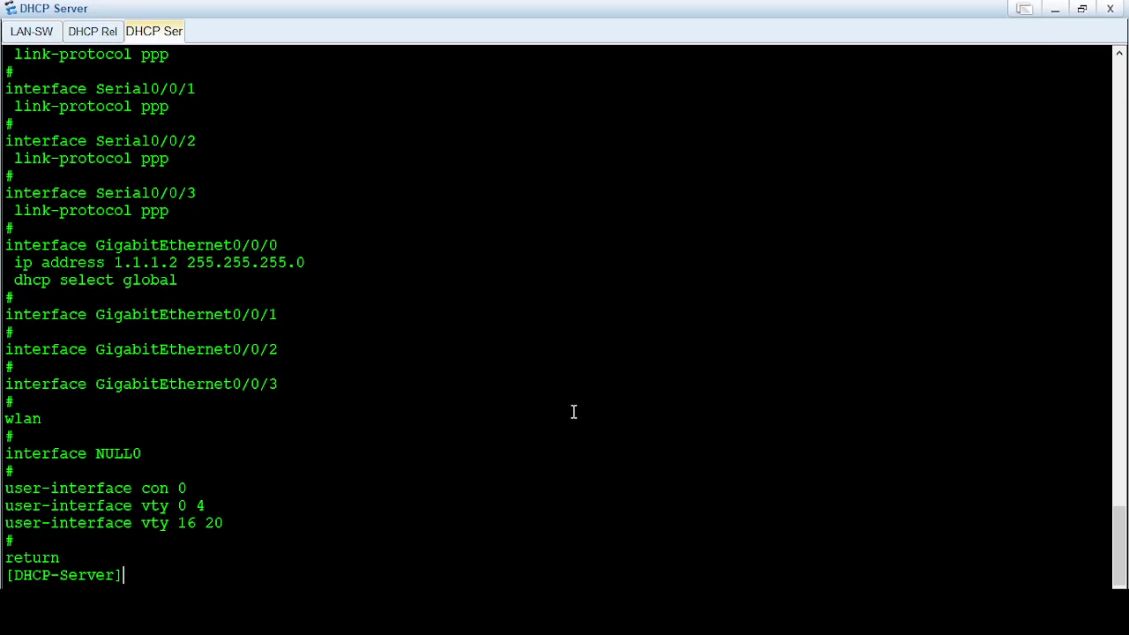
pyautogui.click(92, 36)
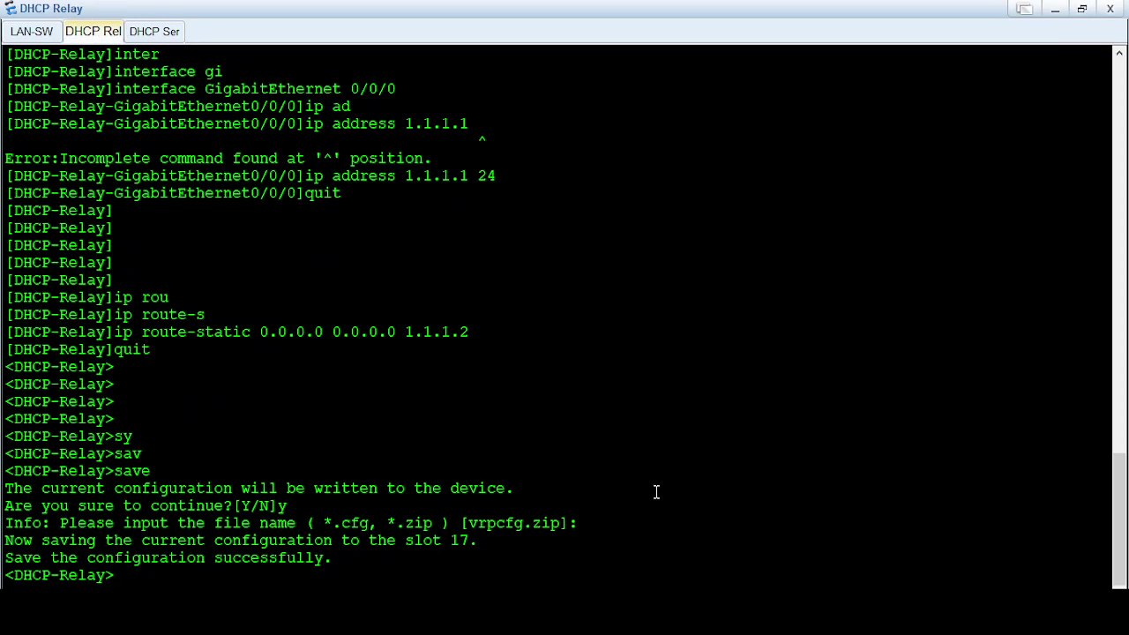
# - Display the DHCP Relay's current configuration with display current-configuration
pyautogui.write('dis')
pyautogui.press('Tab')
pyautogui.write('cu')
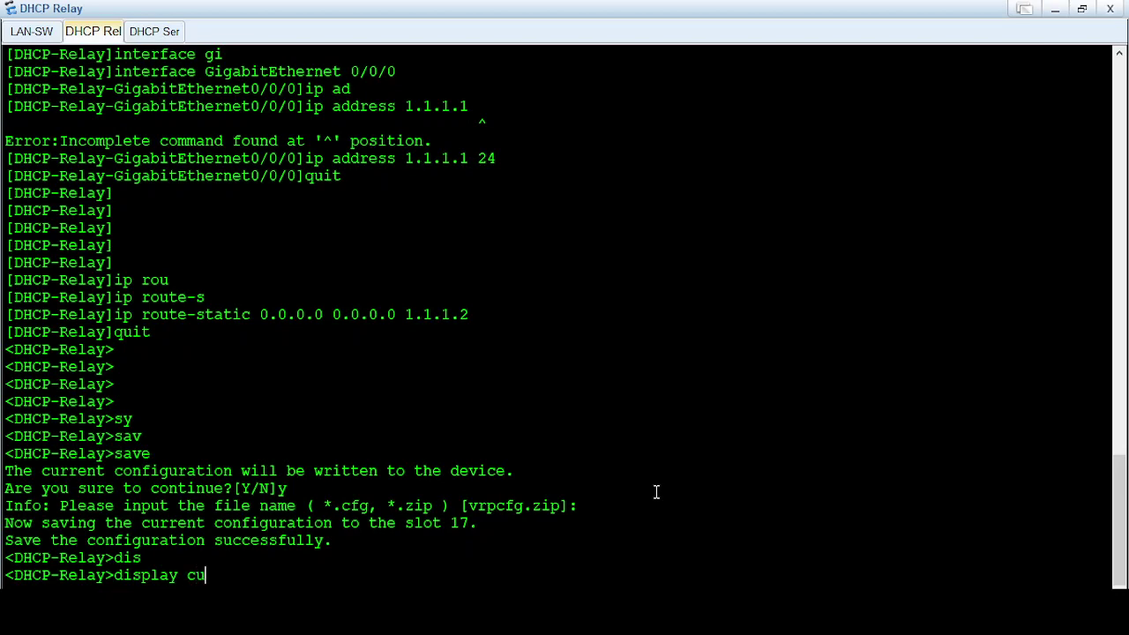
pyautogui.write('r')
pyautogui.press('Tab')
pyautogui.press('Return')
pyautogui.press('space')
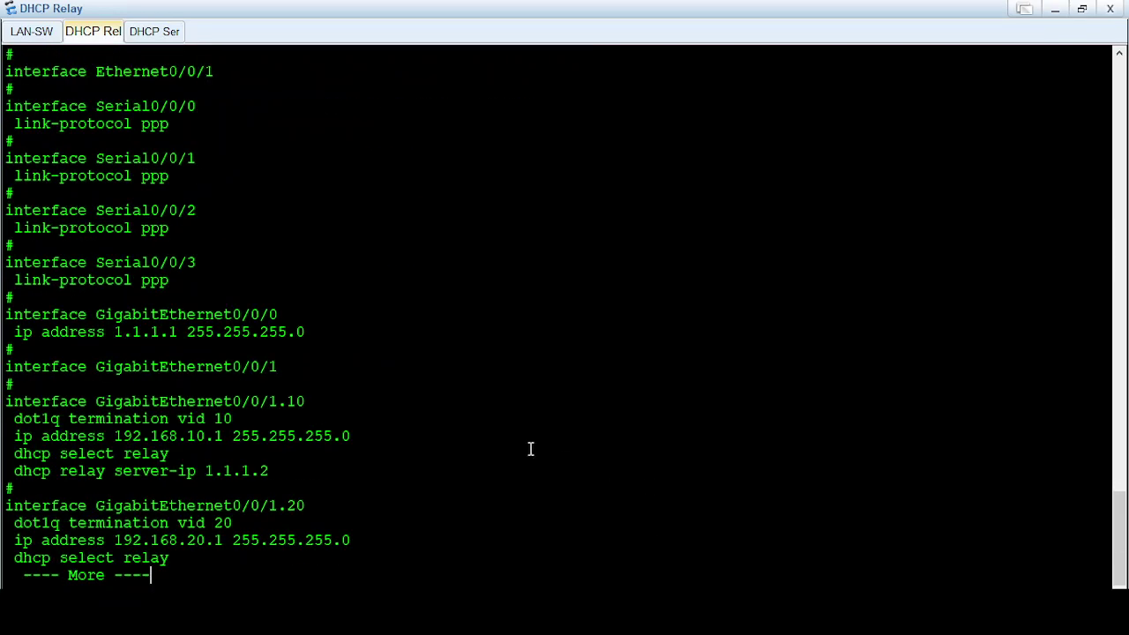
# - Review the VLAN 10/20/30 subinterfaces relaying to 1.1.1.2 and the default route
pyautogui.scroll(2, 464, 389)
pyautogui.scroll(6, 465, 389)
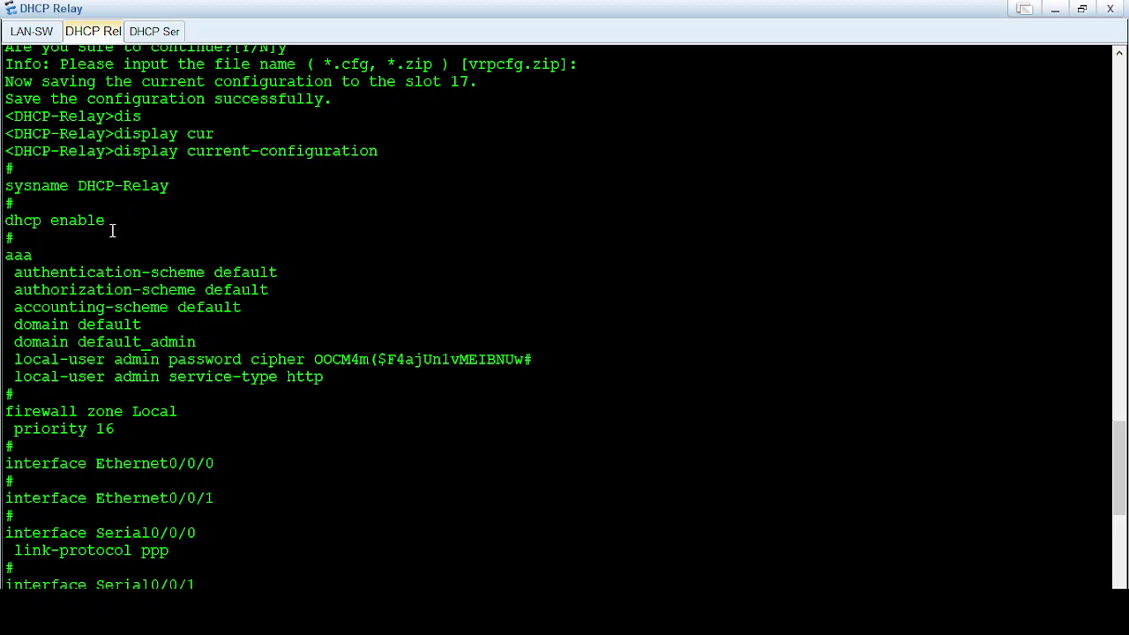
pyautogui.scroll(-1, 449, 517)
pyautogui.scroll(-10, 449, 517)
pyautogui.scroll(-5, 449, 517)
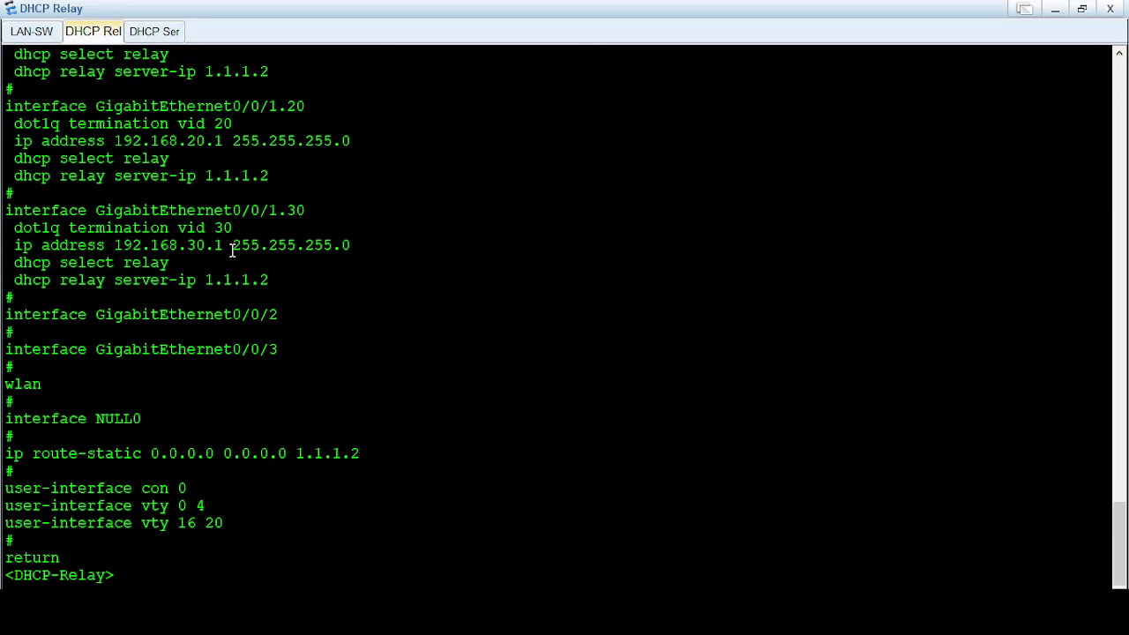
pyautogui.scroll(2, 230, 247)
pyautogui.scroll(1, 231, 251)
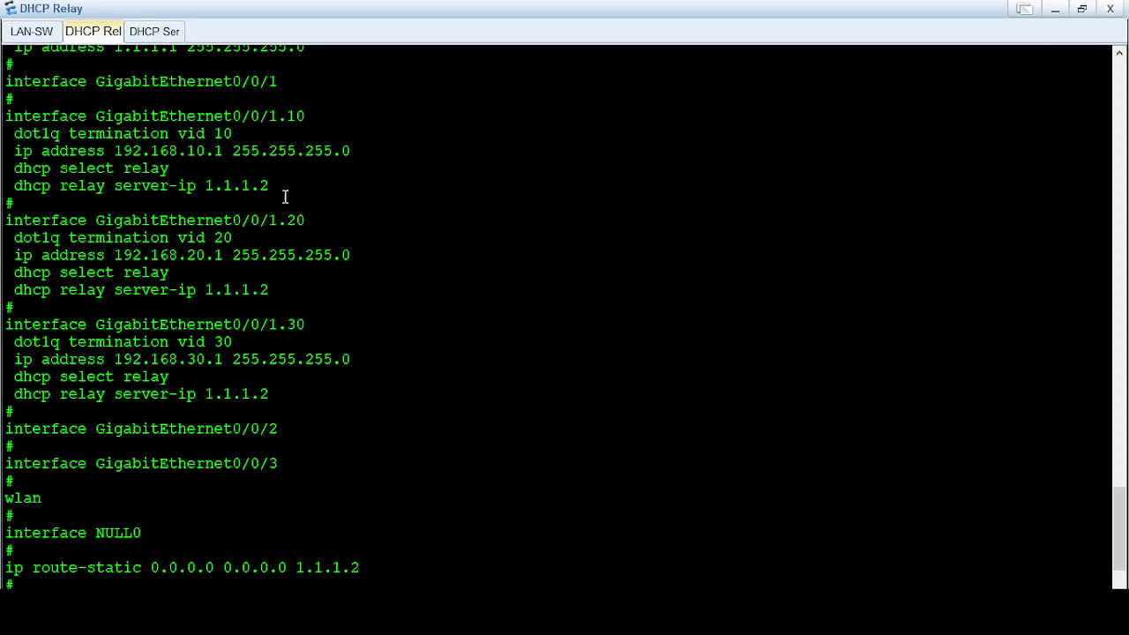
pyautogui.moveTo(205, 185); pyautogui.dragTo(268, 187)
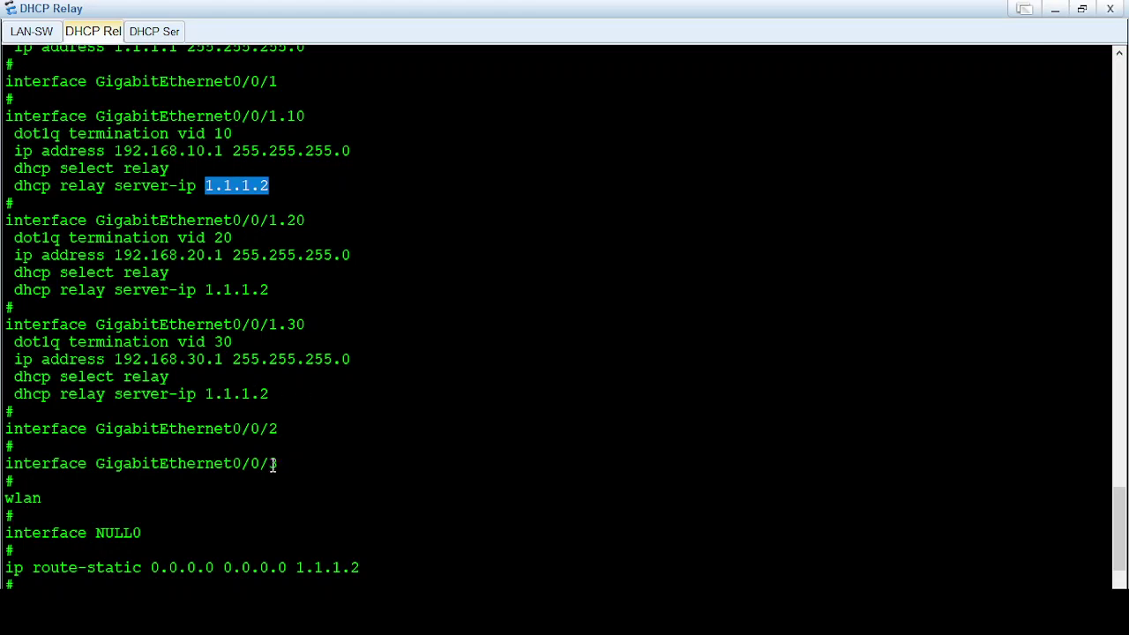
pyautogui.scroll(-2, 272, 463)
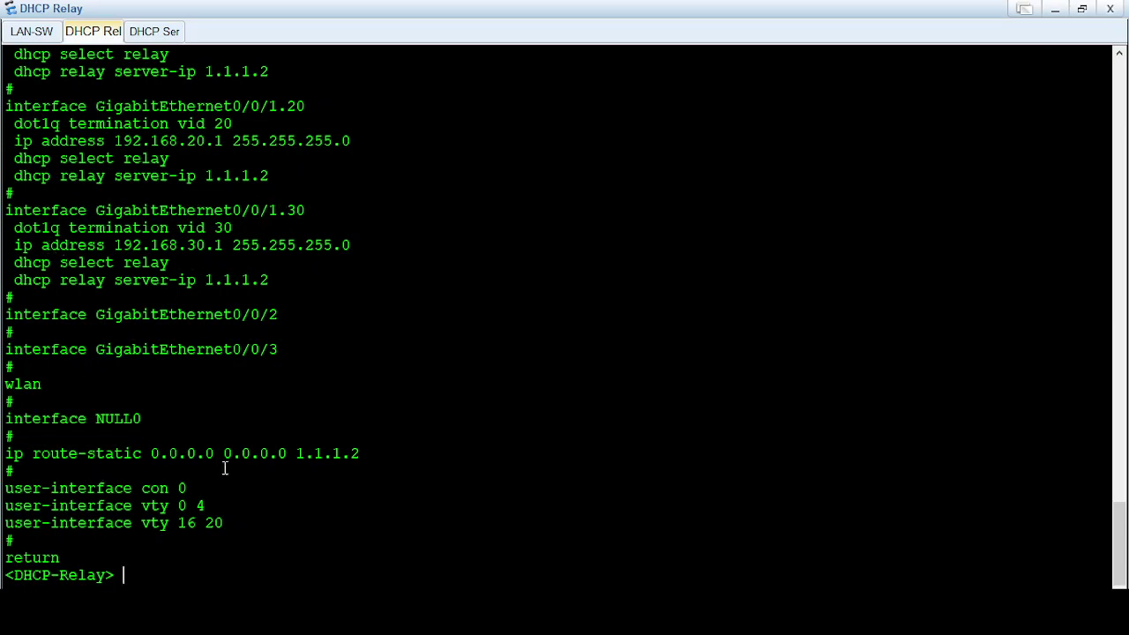
pyautogui.click(147, 32)
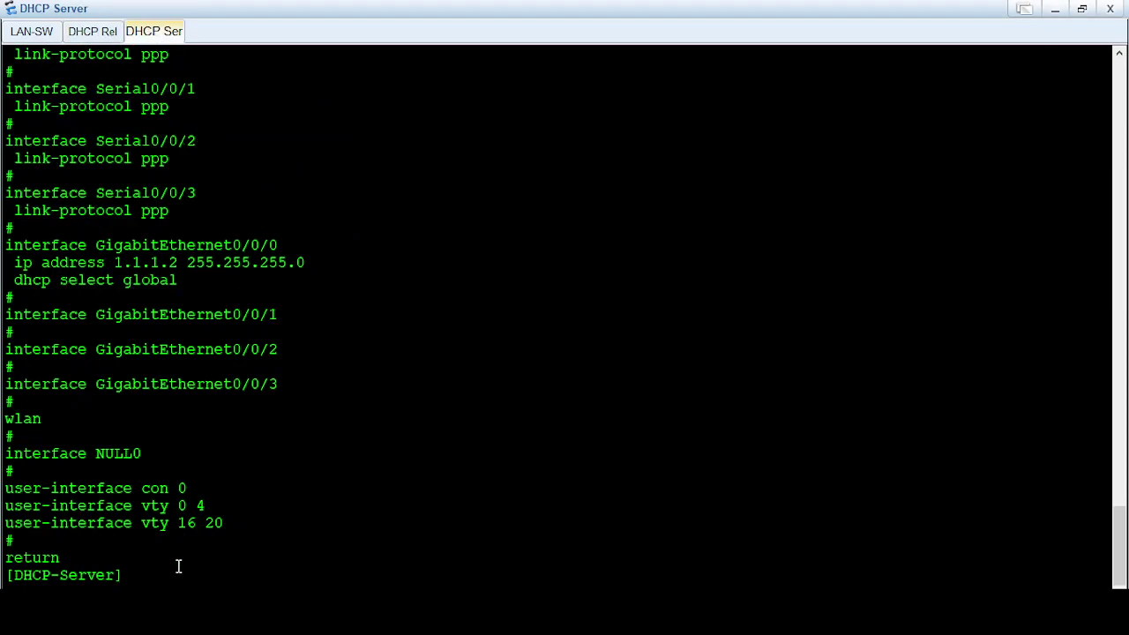
# - Add a default static route 0.0.0.0 0.0.0.0 via 1.1.1.1 on the DHCP Server
pyautogui.write('iprou')
pyautogui.press('Tab')
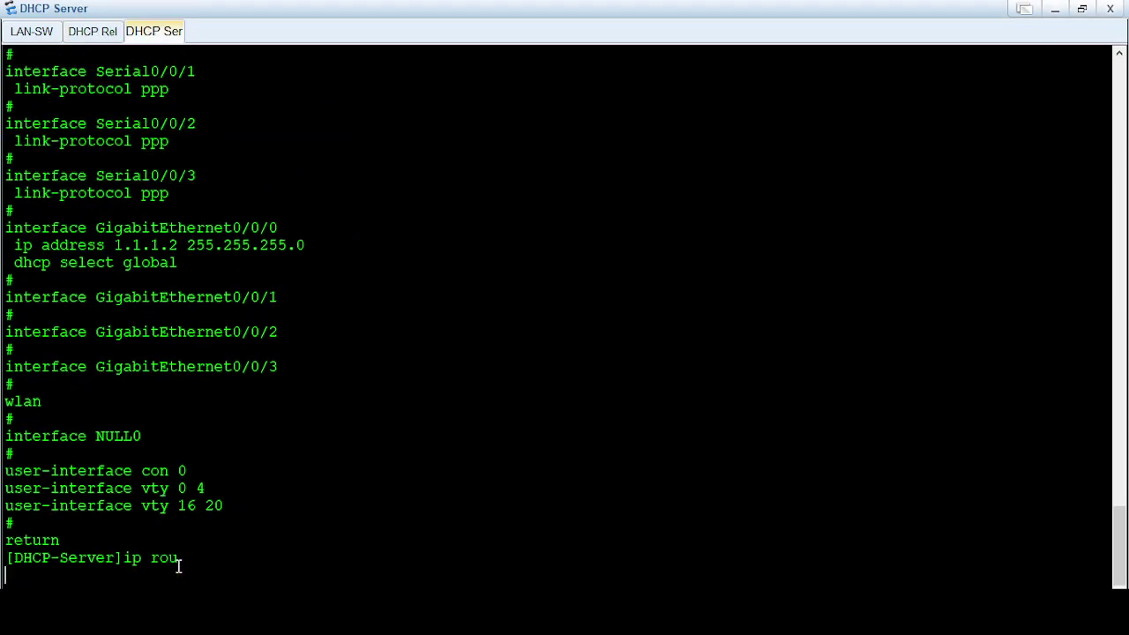
pyautogui.press('Tab')
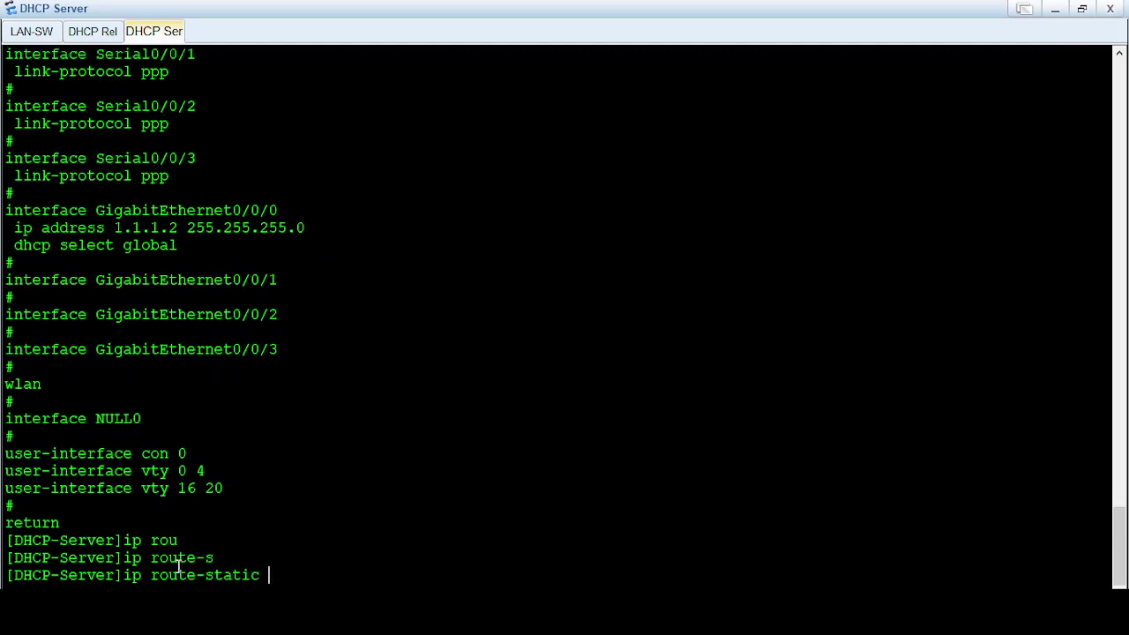
pyautogui.write('0.0.0.0 0.0.0.0 1.1.1.1')
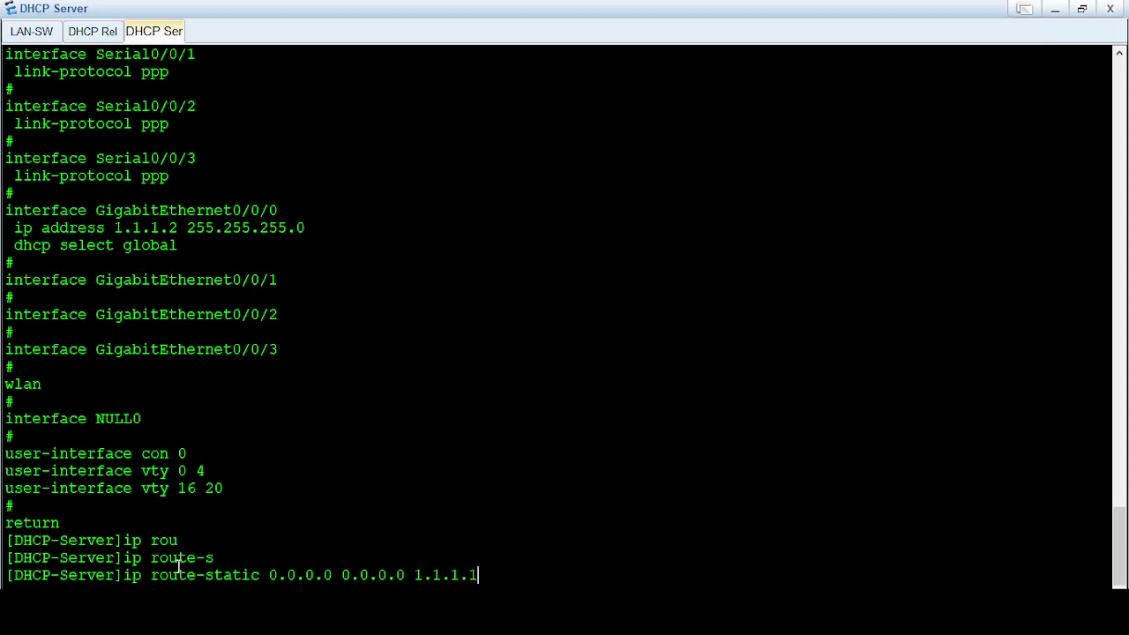
pyautogui.press('Return')
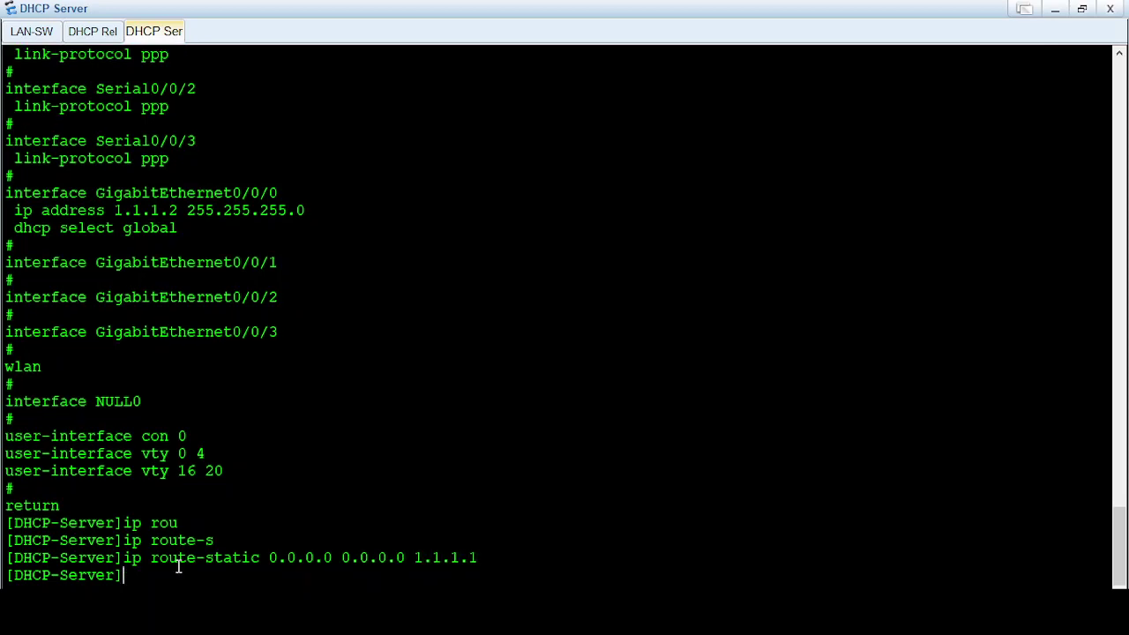
pyautogui.press('Return')
pyautogui.press('Return')
pyautogui.press('Return')
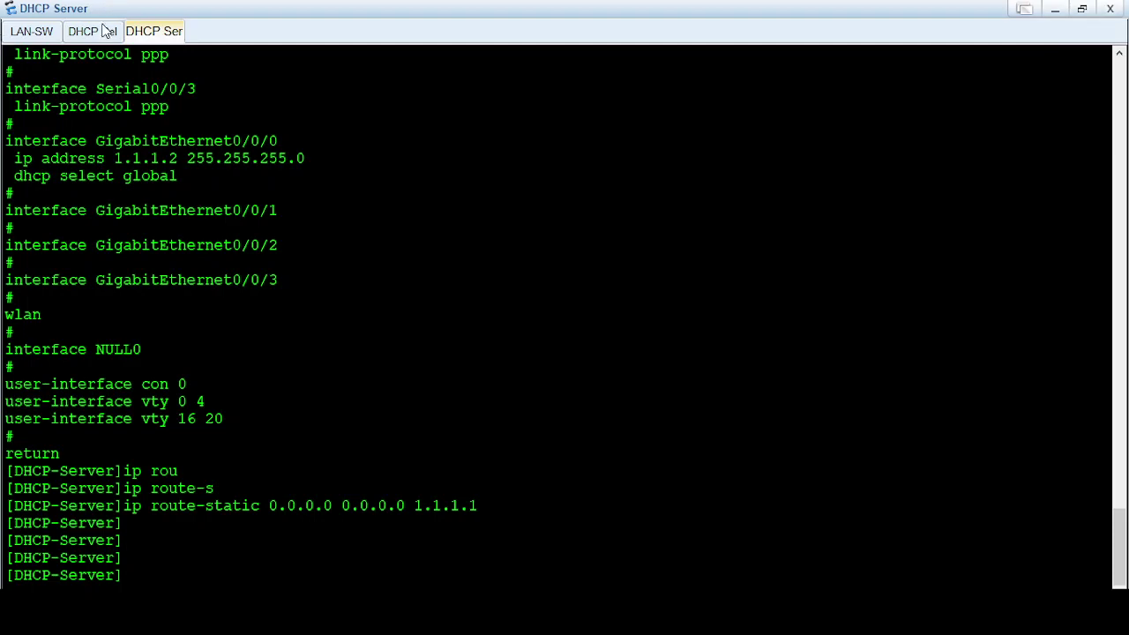
pyautogui.click(106, 29)
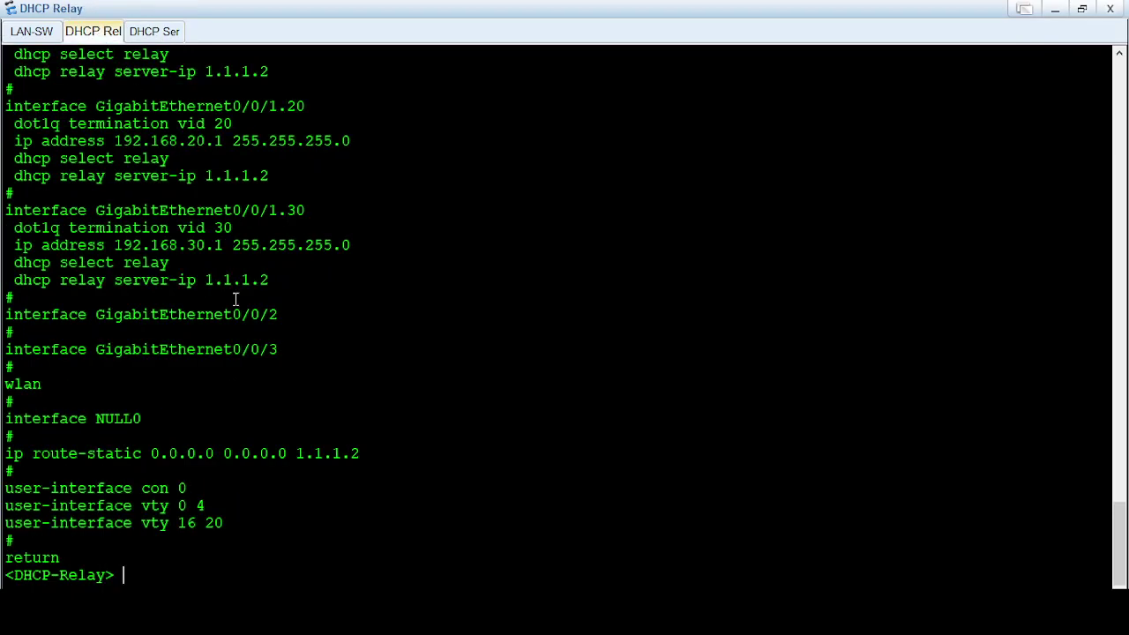
pyautogui.click(154, 31)
# - Quit to user view and save the DHCP Server configuration, confirming with y
pyautogui.write('quit')
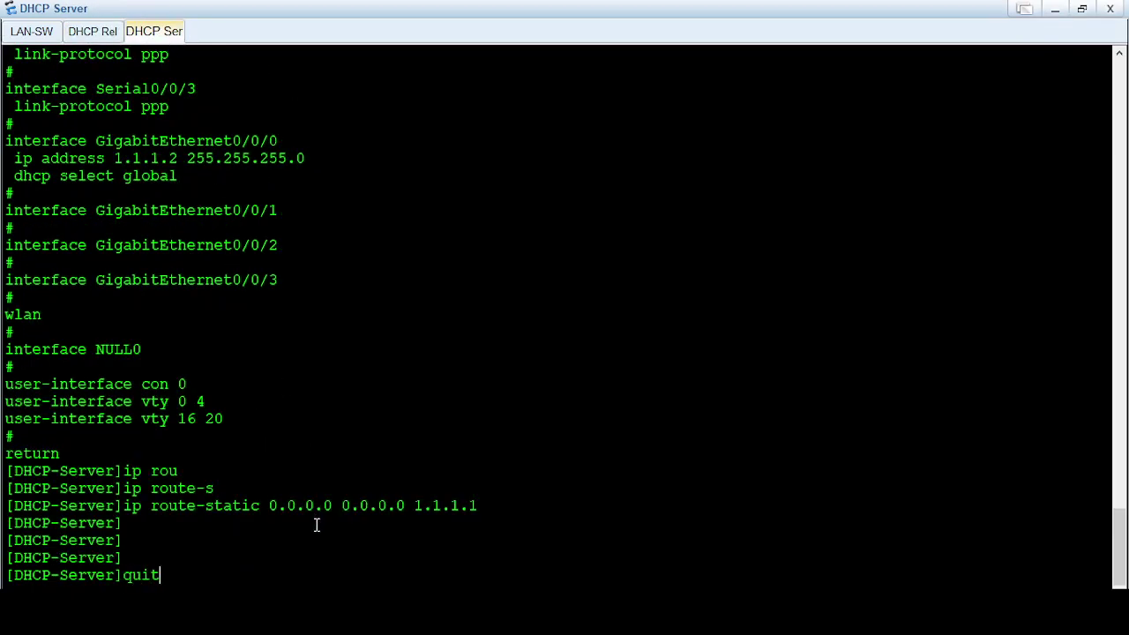
pyautogui.press('Return')
pyautogui.press('Return')
pyautogui.press('Return')
pyautogui.write('sav')
pyautogui.press('Tab')
pyautogui.press('Return')
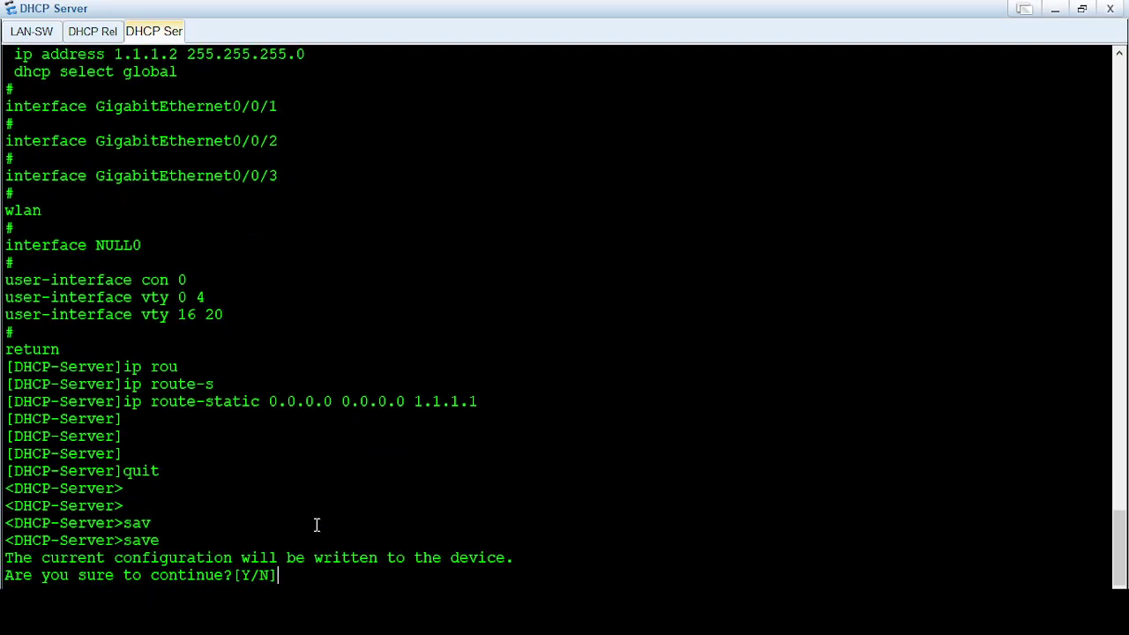
pyautogui.write('y')
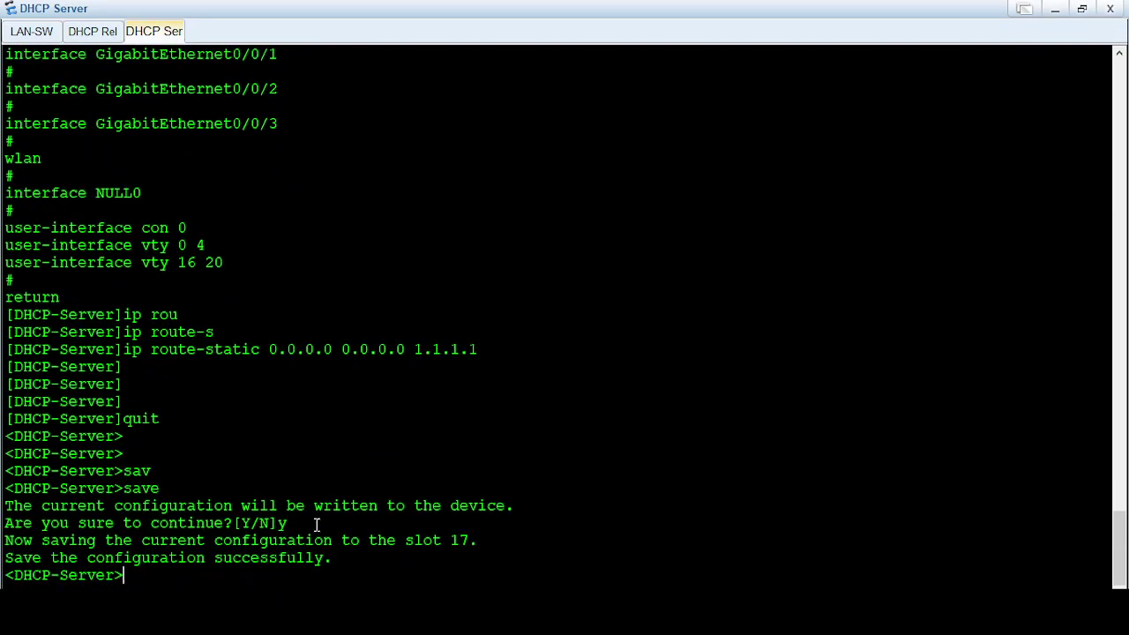
pyautogui.click(88, 33)
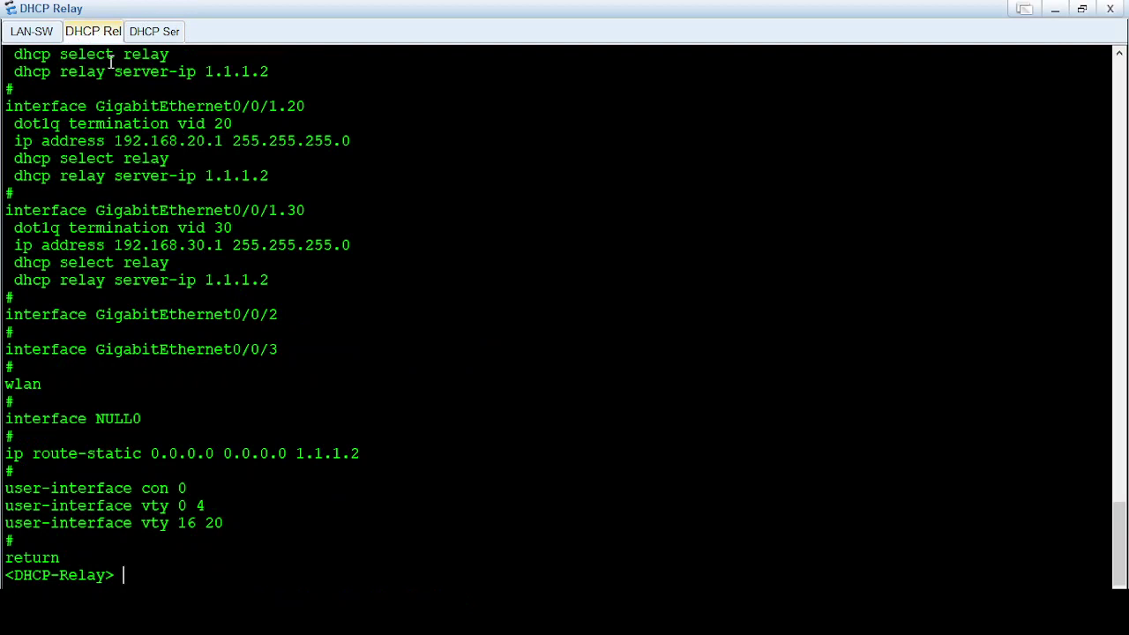
# - Start a packet capture on the DHCP Relay's GE 0/0/0 interface
pyautogui.click(44, 33)
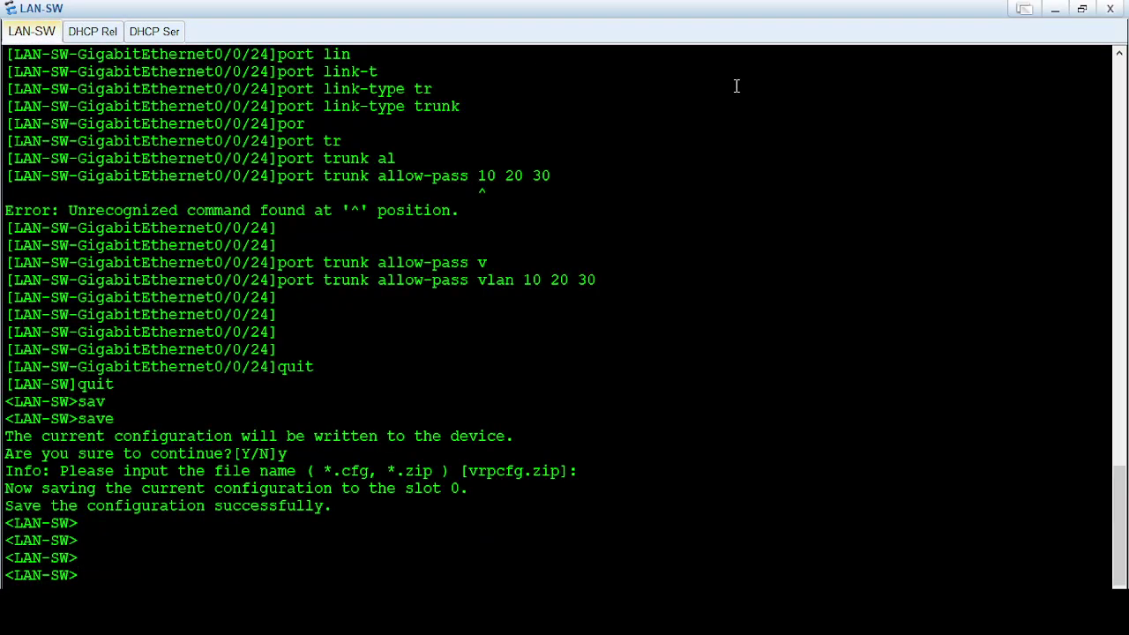
pyautogui.click(1055, 10)
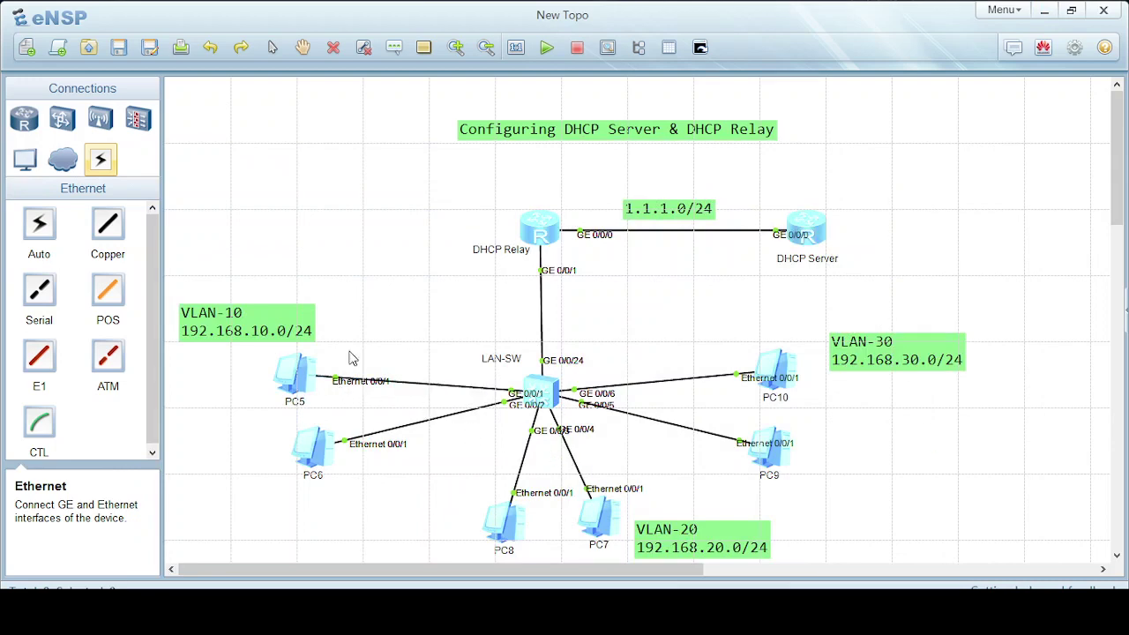
pyautogui.click(608, 49)
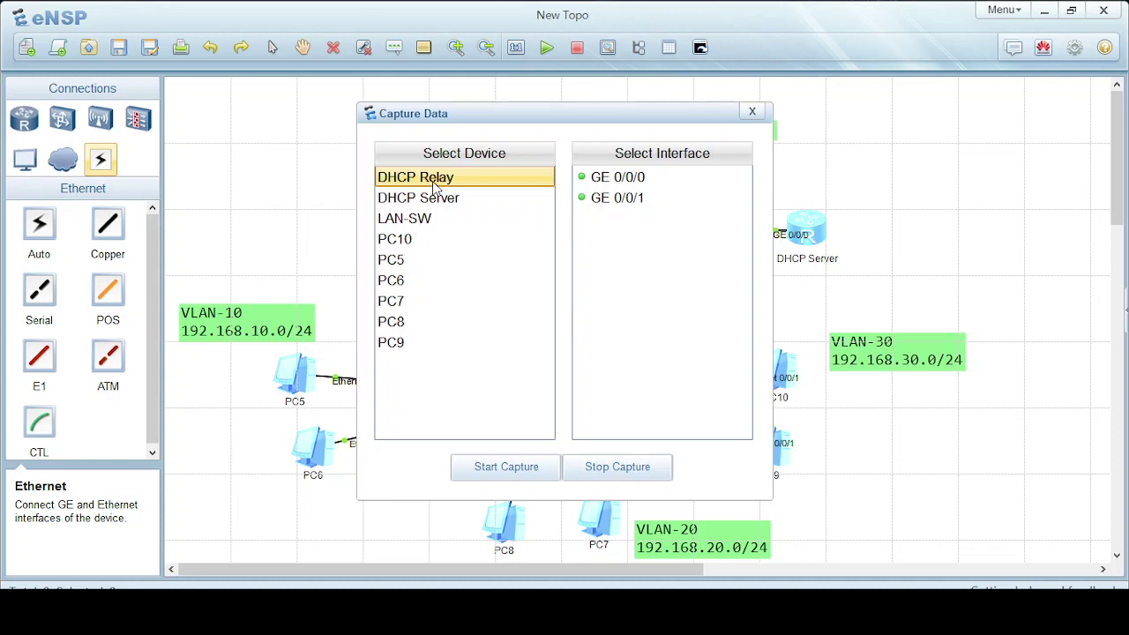
pyautogui.click(628, 179)
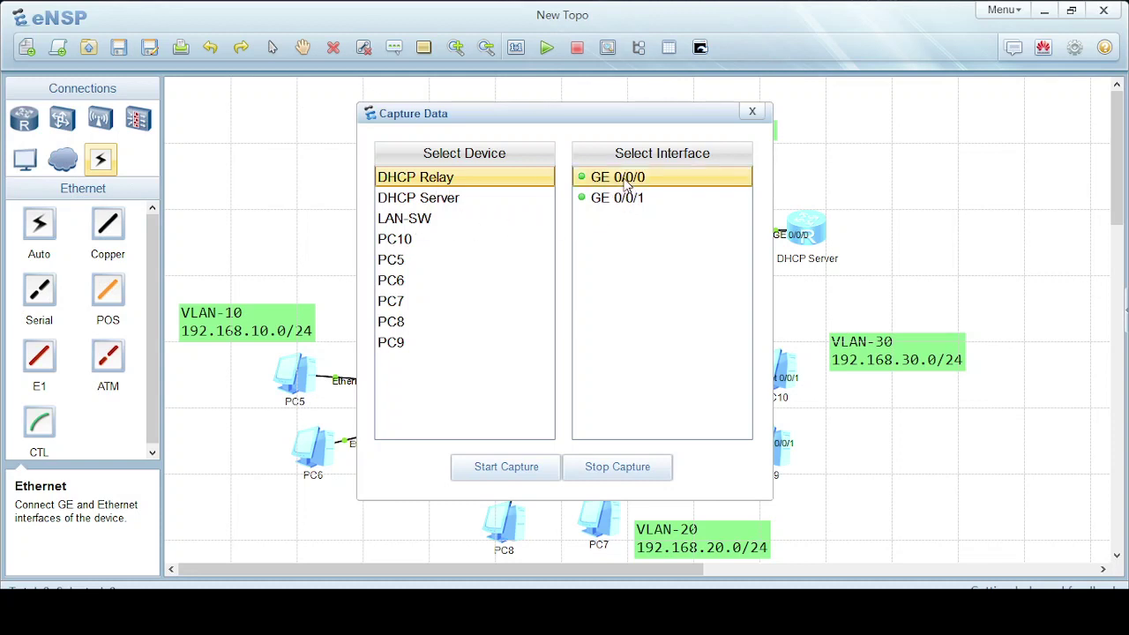
pyautogui.click(516, 466)
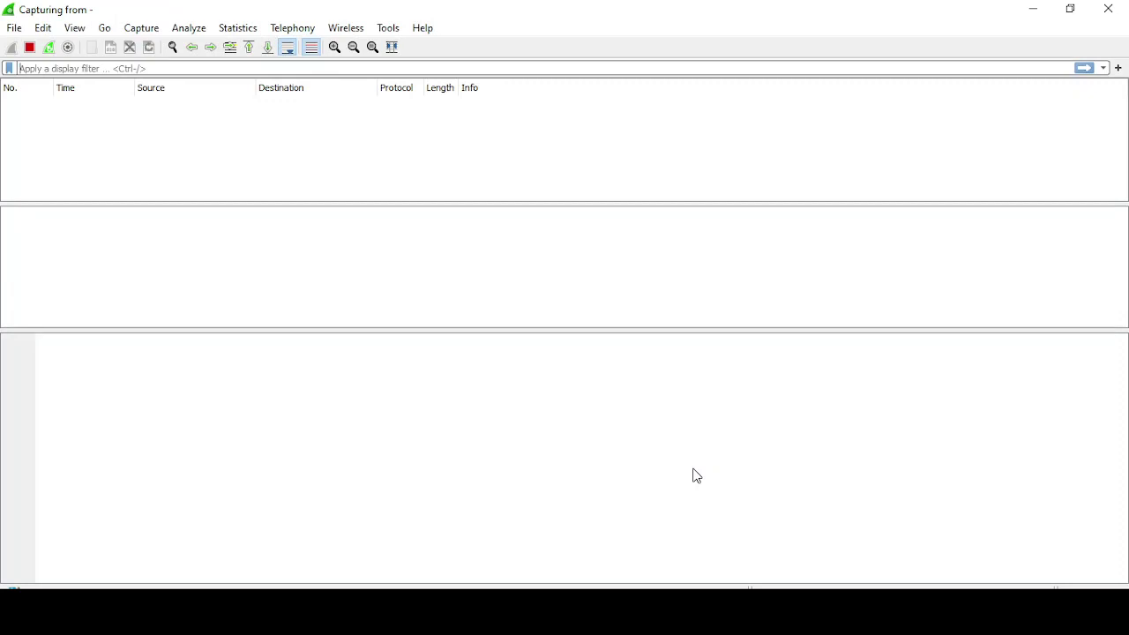
# - Restart the Wireshark capture as a fresh live capture and minimise Wireshark
pyautogui.click(47, 49)
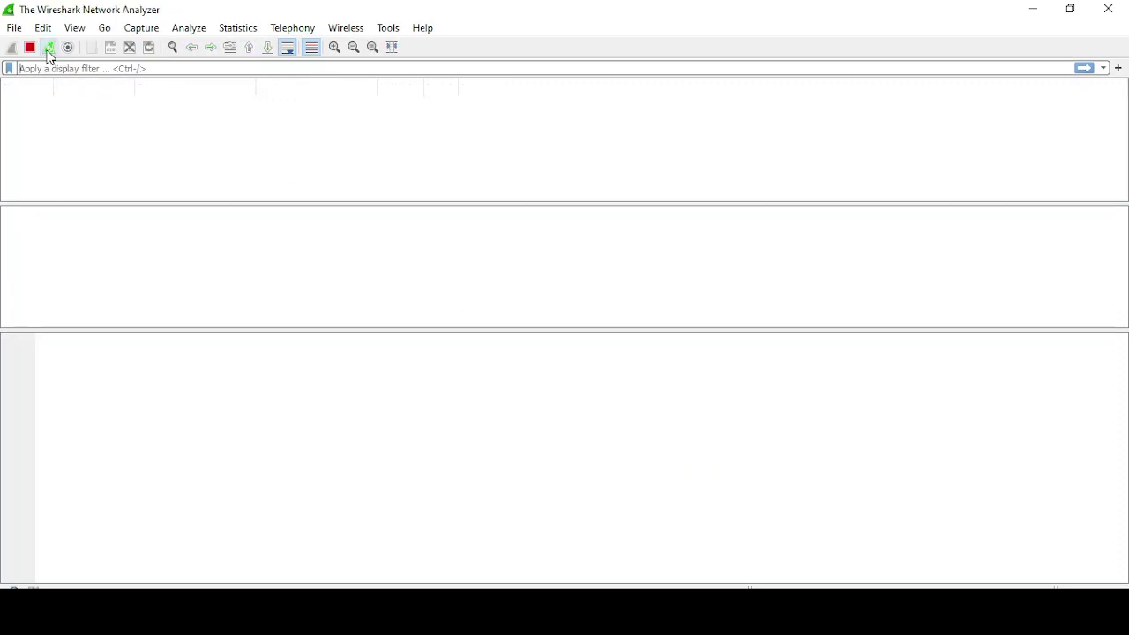
pyautogui.click(30, 51)
pyautogui.click(11, 47)
pyautogui.click(14, 28)
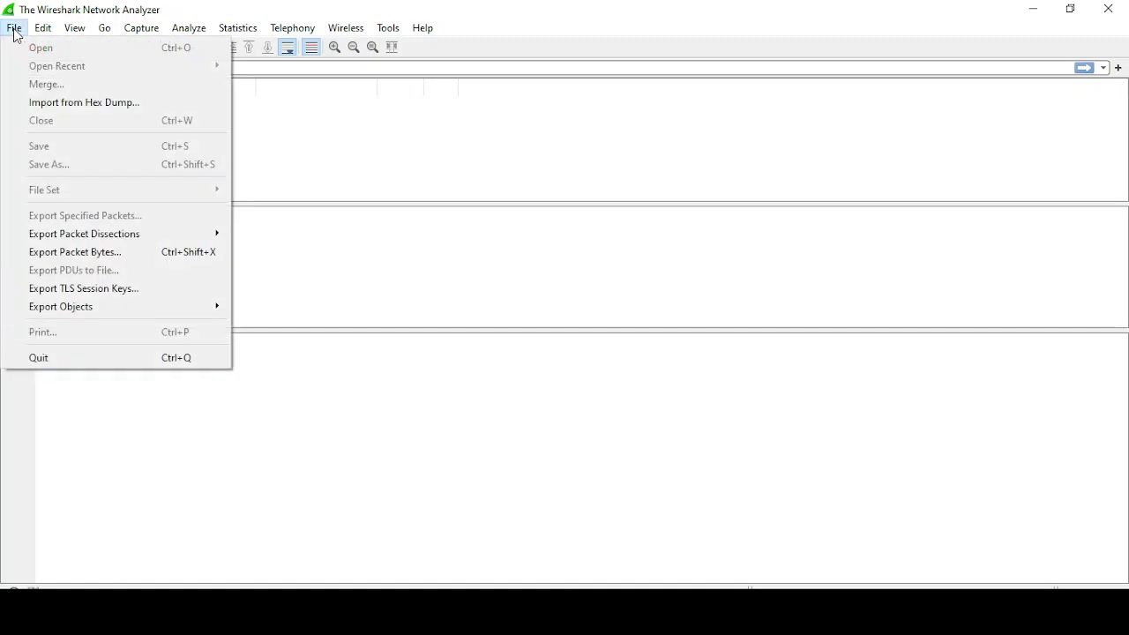
pyautogui.click(402, 154)
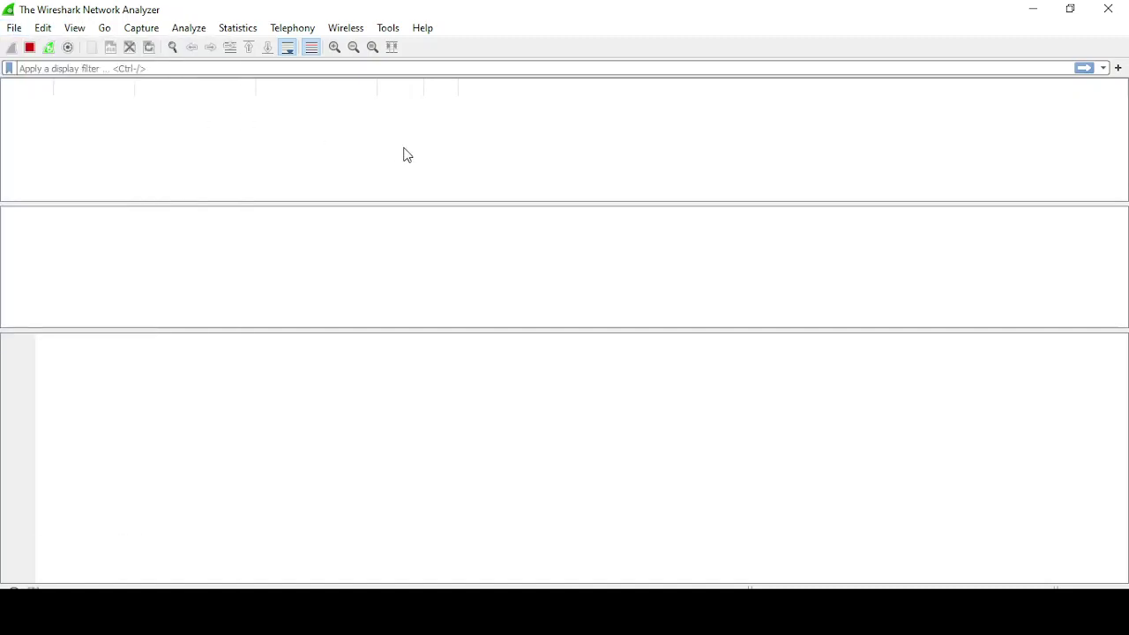
pyautogui.click(1033, 9)
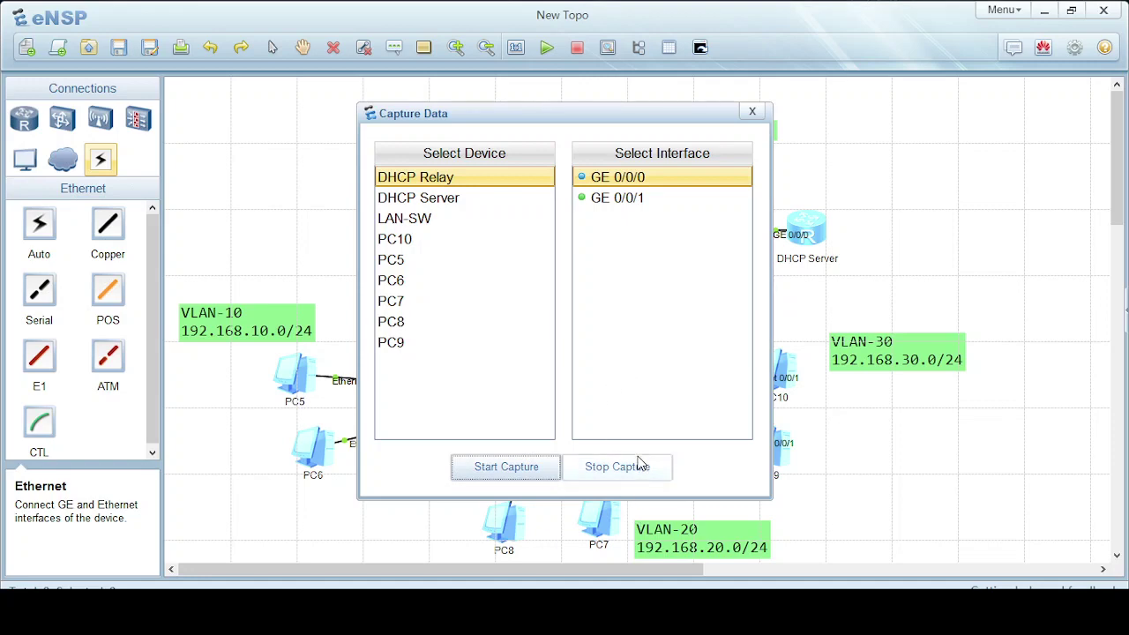
# - Set PC5 and PC6 to obtain their IPv4 addresses via DHCP
pyautogui.click(752, 112)
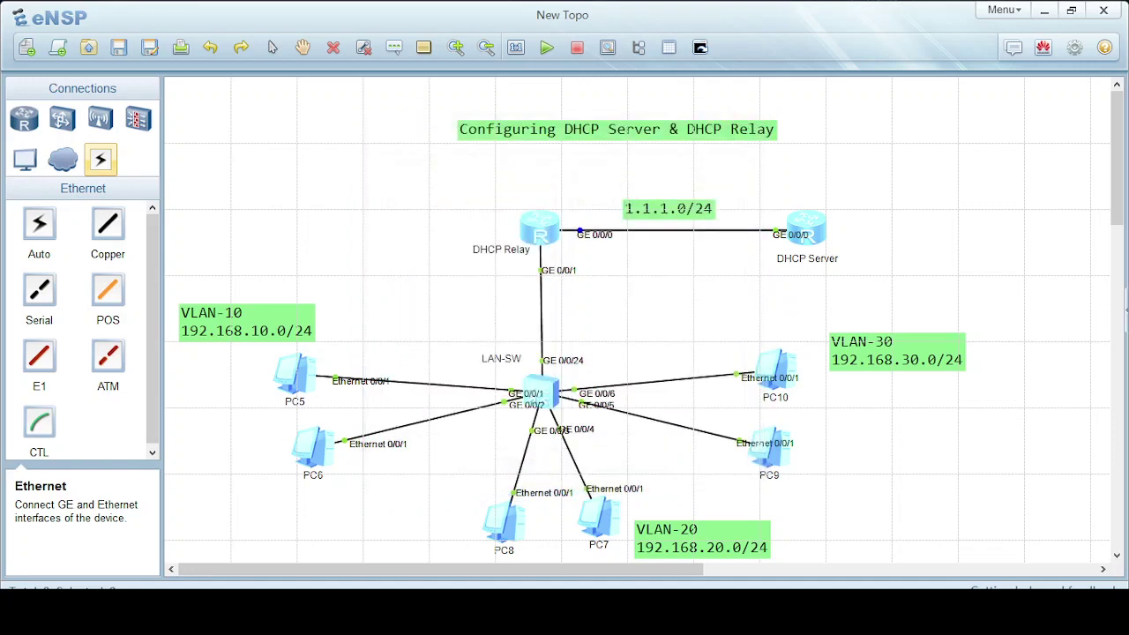
pyautogui.doubleClick(294, 375)
pyautogui.click(374, 239)
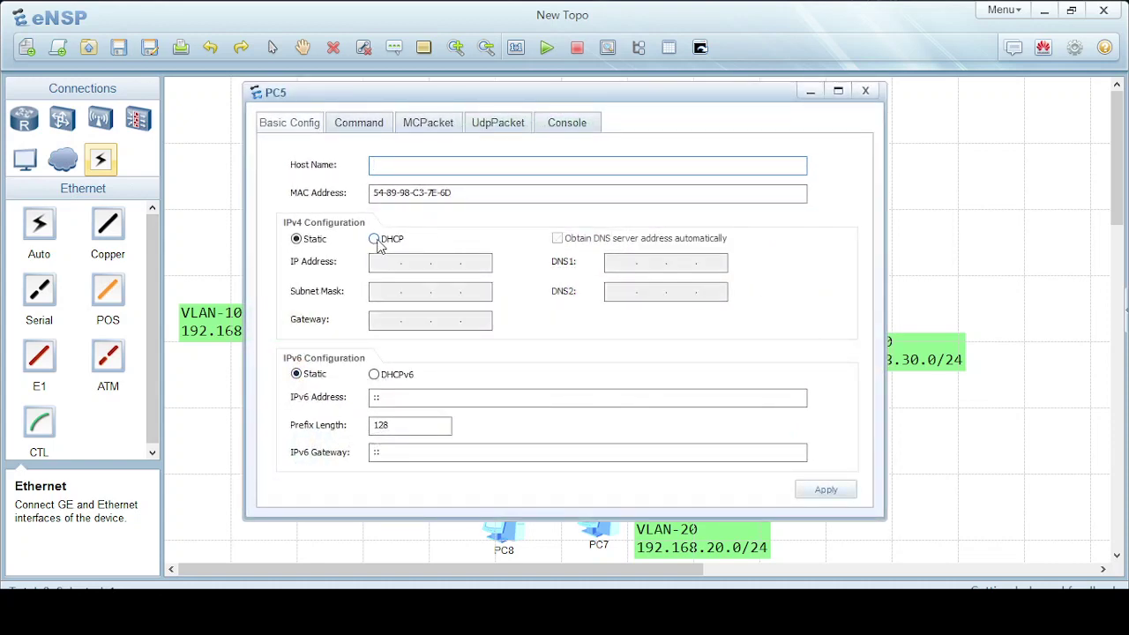
pyautogui.click(830, 491)
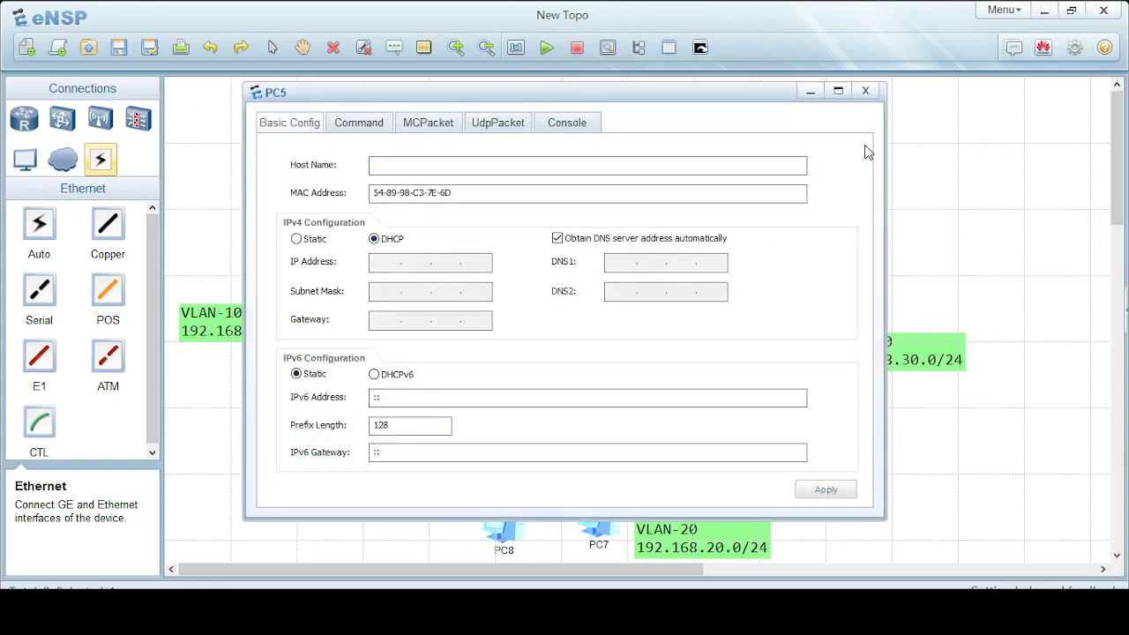
pyautogui.click(865, 93)
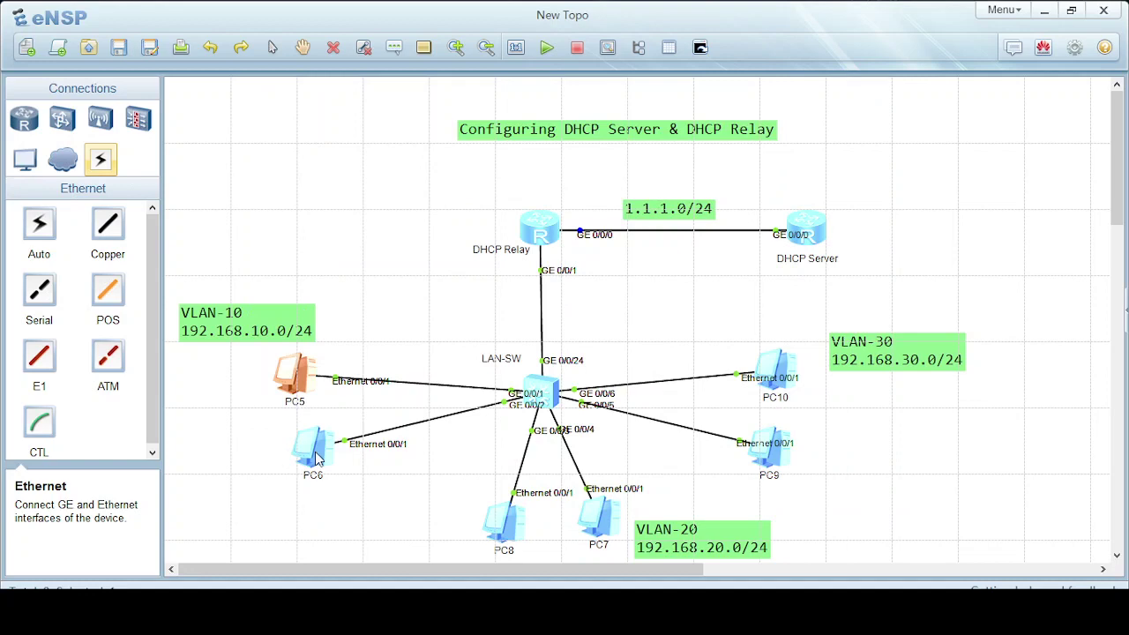
pyautogui.doubleClick(318, 459)
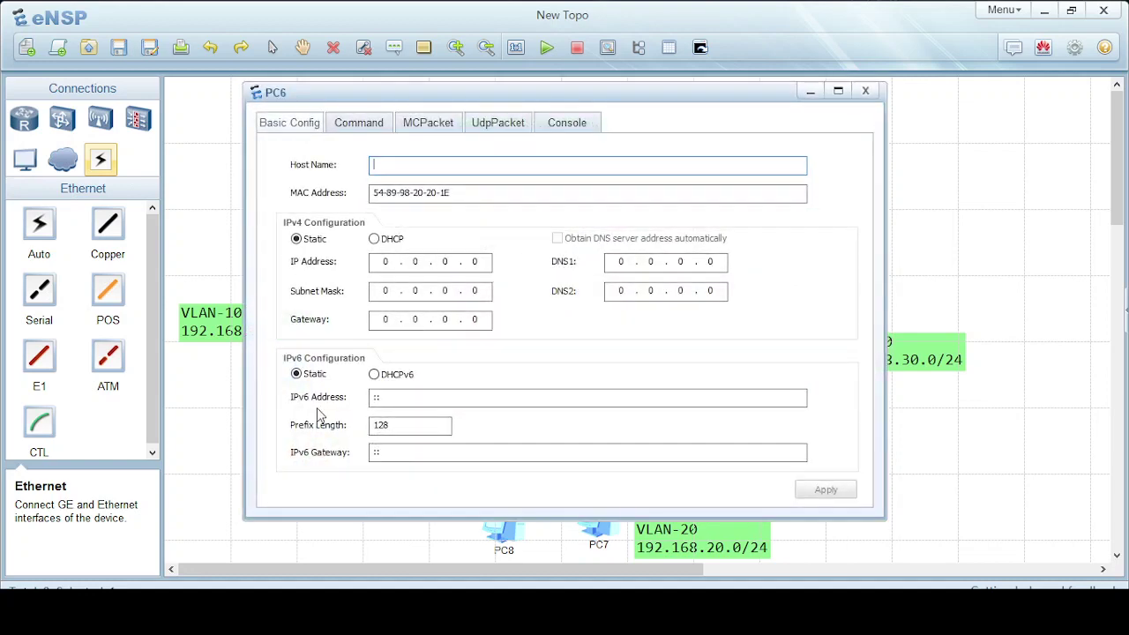
pyautogui.click(388, 239)
pyautogui.click(829, 491)
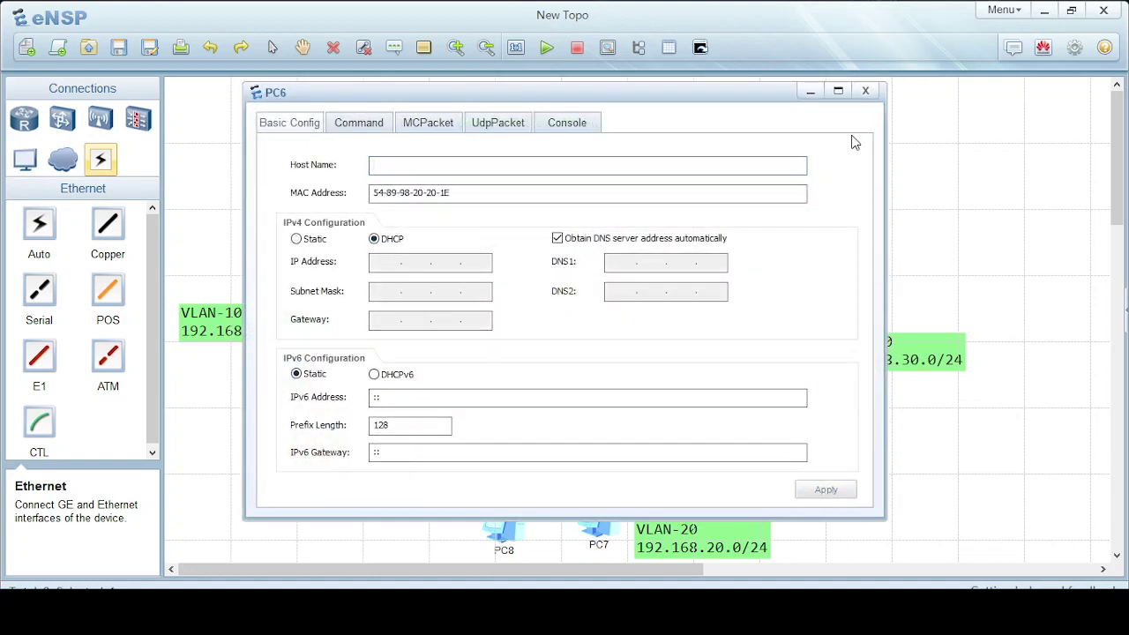
pyautogui.click(867, 92)
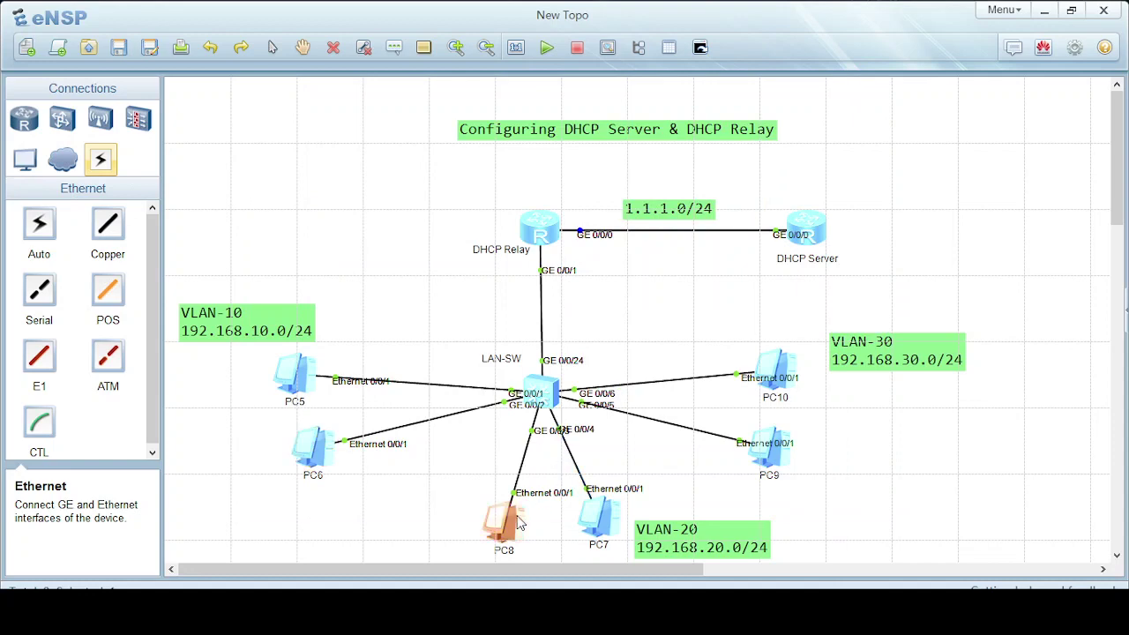
# - Set PC8 and PC7 to obtain their IPv4 addresses via DHCP
pyautogui.doubleClick(504, 531)
pyautogui.click(374, 239)
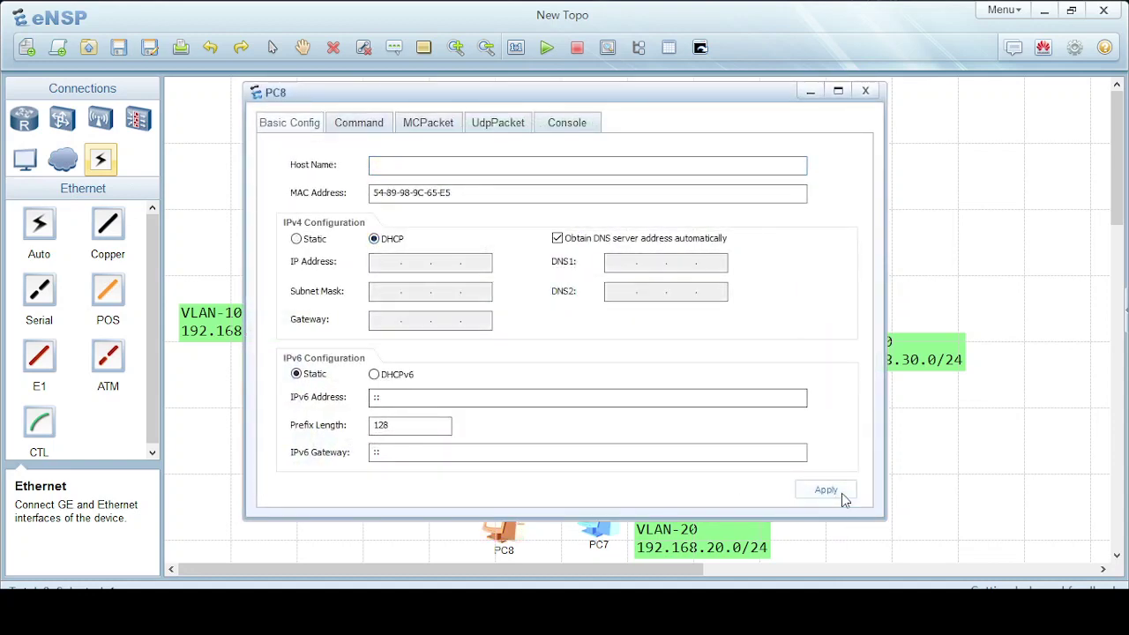
pyautogui.click(840, 492)
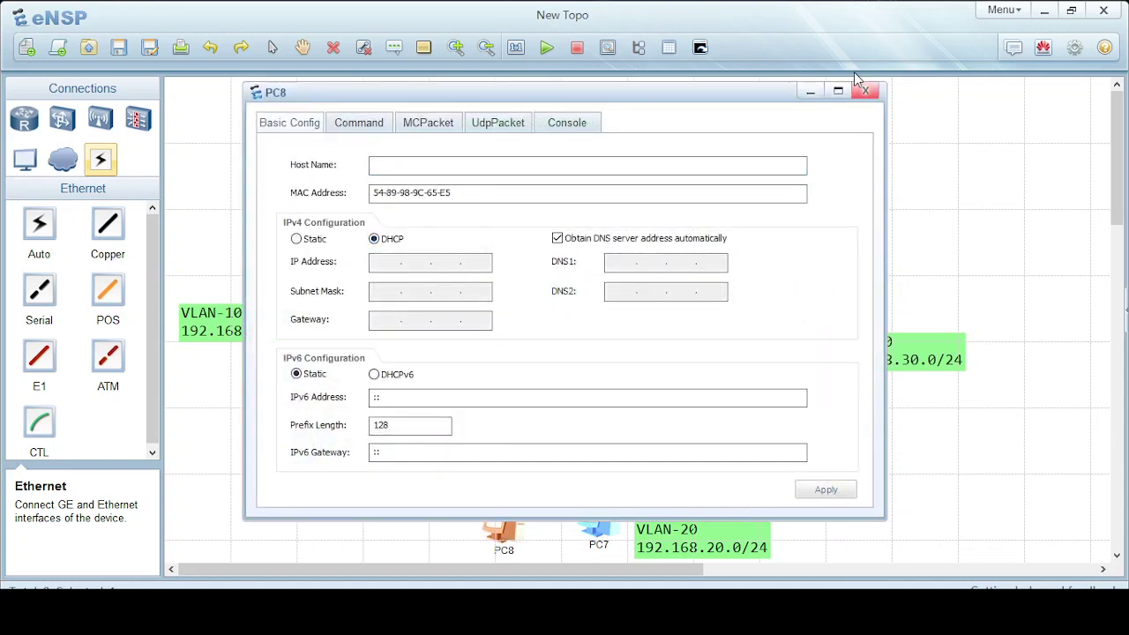
pyautogui.click(867, 91)
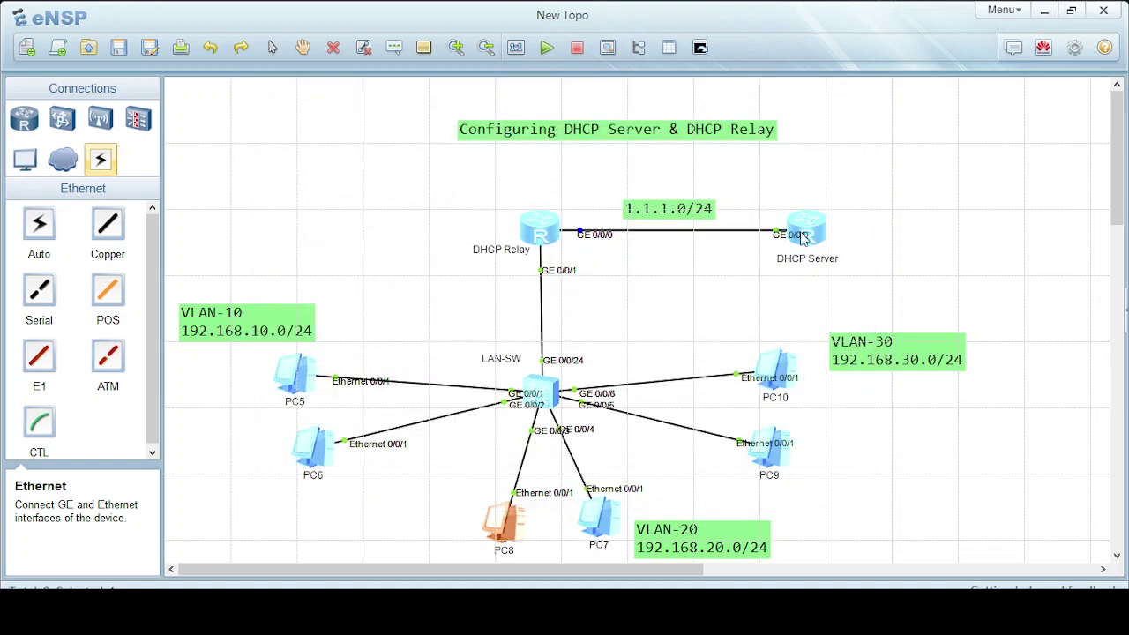
pyautogui.click(607, 528)
pyautogui.doubleClick(606, 527)
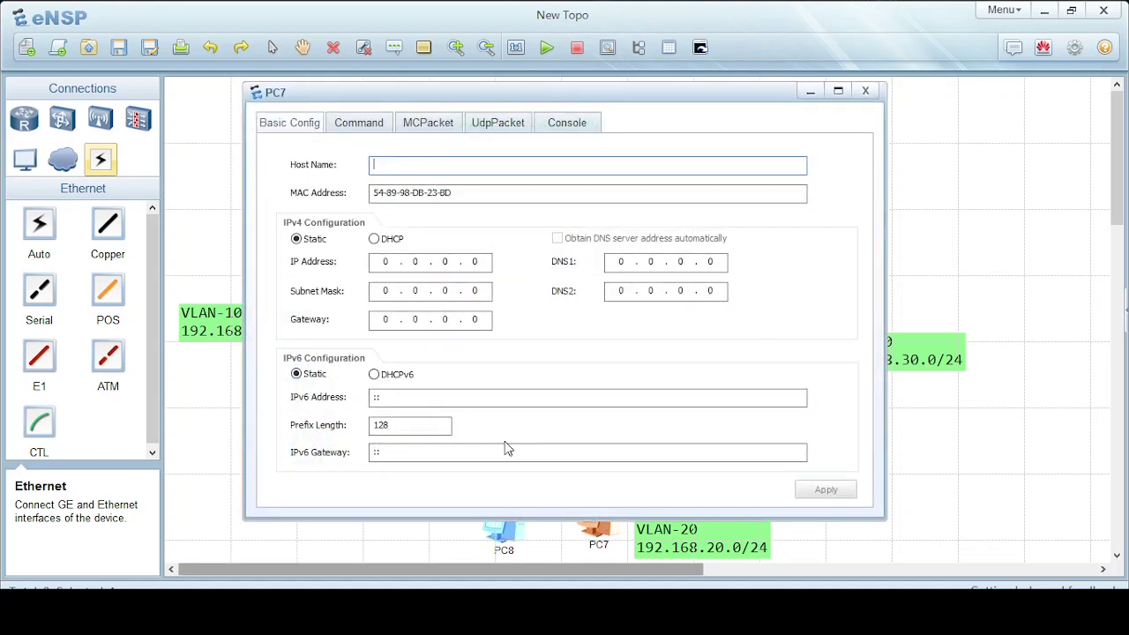
pyautogui.click(374, 239)
pyautogui.click(818, 491)
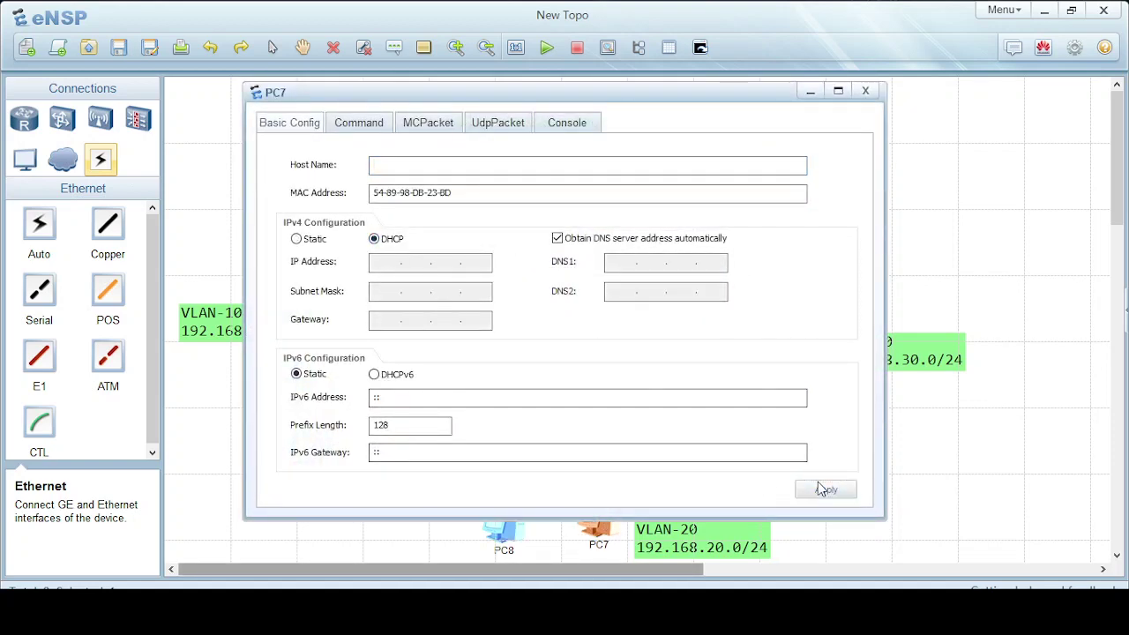
pyautogui.click(876, 91)
# - Set PC9 and PC10 to obtain their IPv4 addresses via DHCP
pyautogui.click(770, 452)
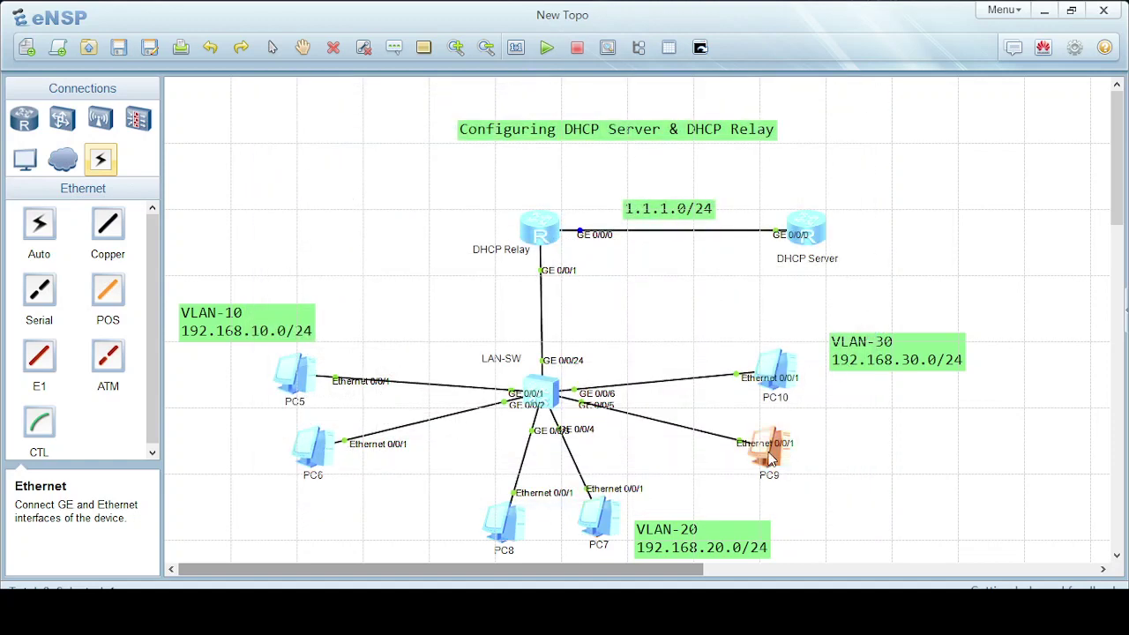
pyautogui.doubleClick(770, 453)
pyautogui.click(381, 239)
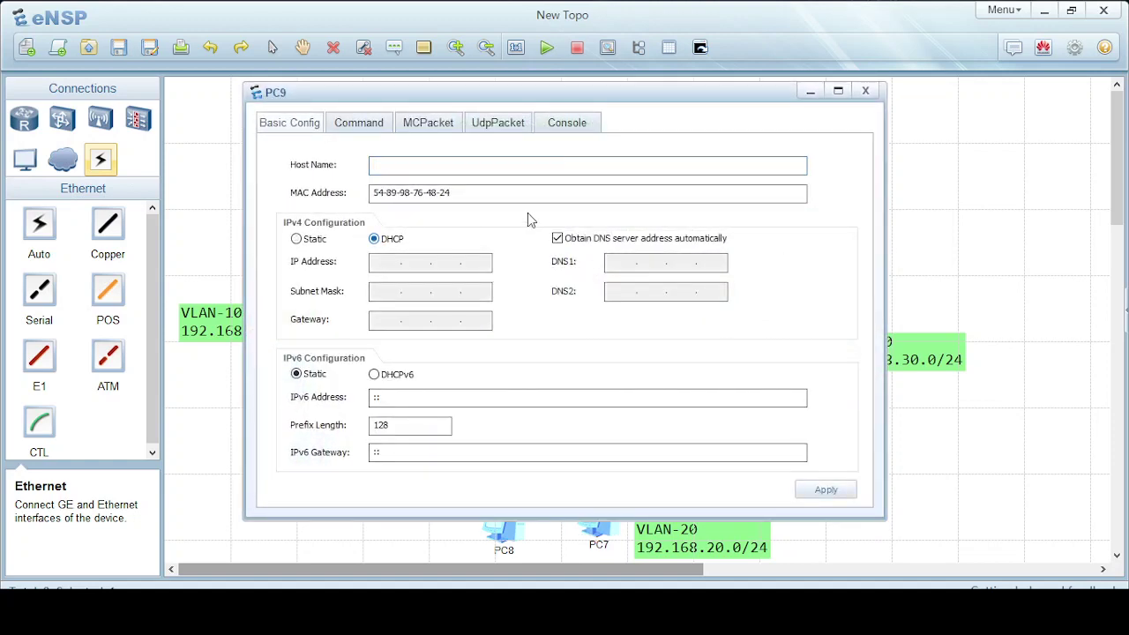
pyautogui.click(813, 491)
pyautogui.click(865, 93)
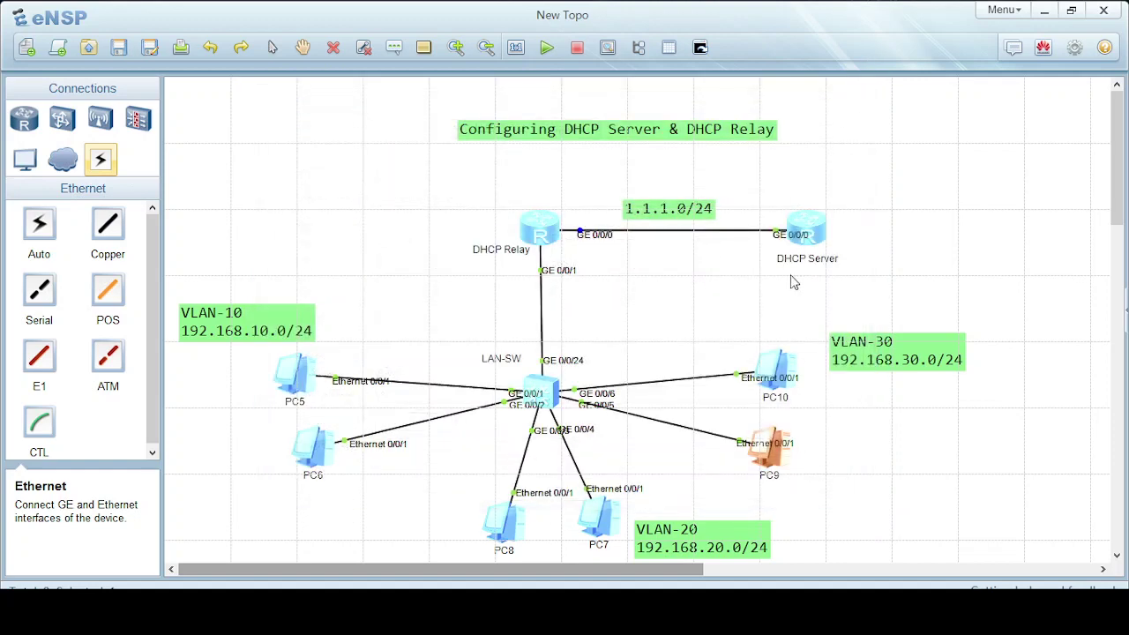
pyautogui.doubleClick(776, 378)
pyautogui.click(374, 239)
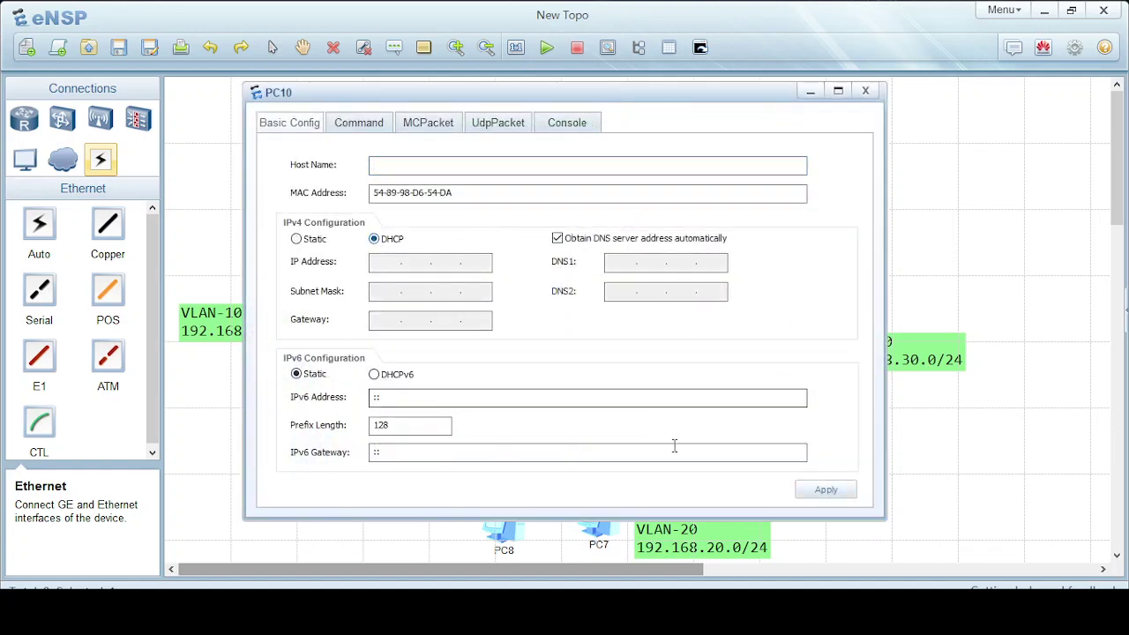
pyautogui.click(824, 489)
pyautogui.click(865, 90)
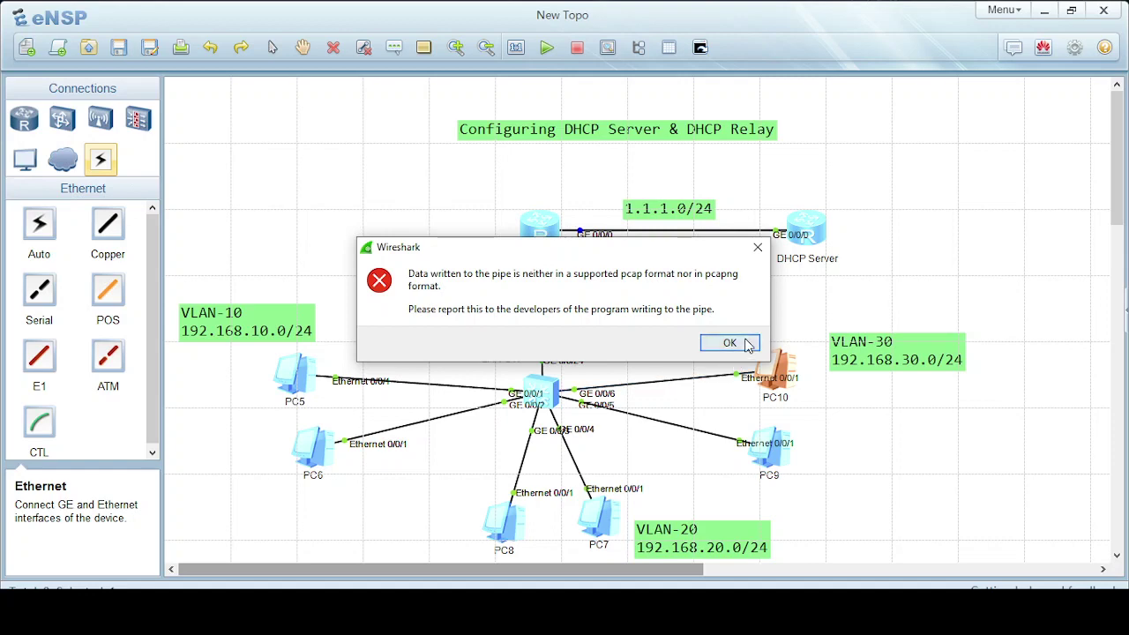
# - Dismiss both Wireshark pipe-format errors, leaving no capture running, and minimise Wireshark
pyautogui.click(741, 347)
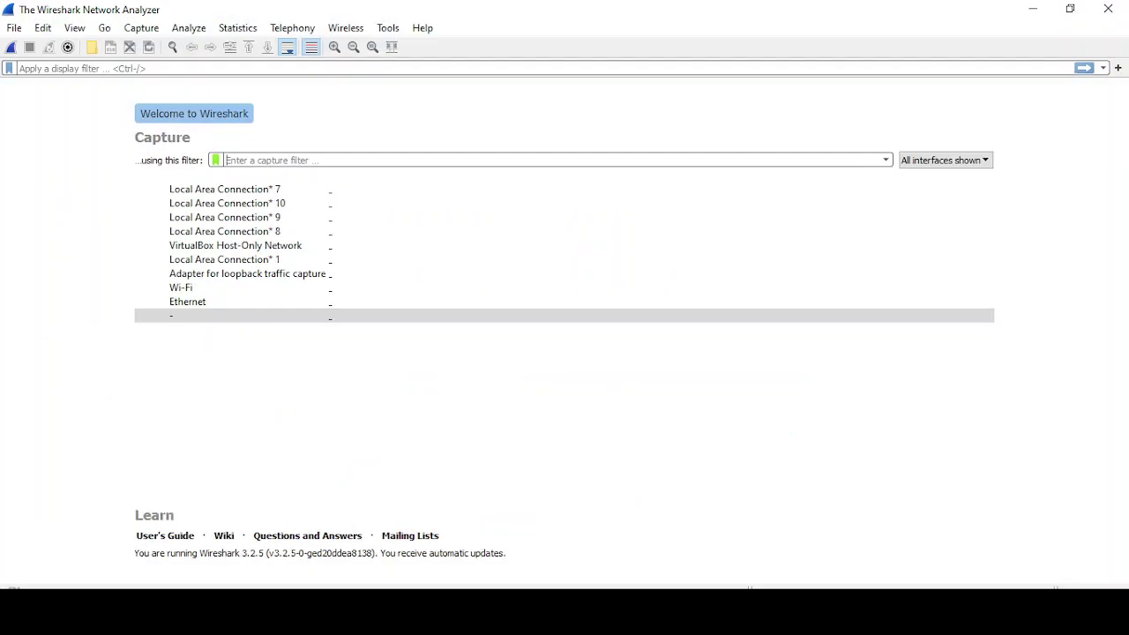
pyautogui.click(11, 46)
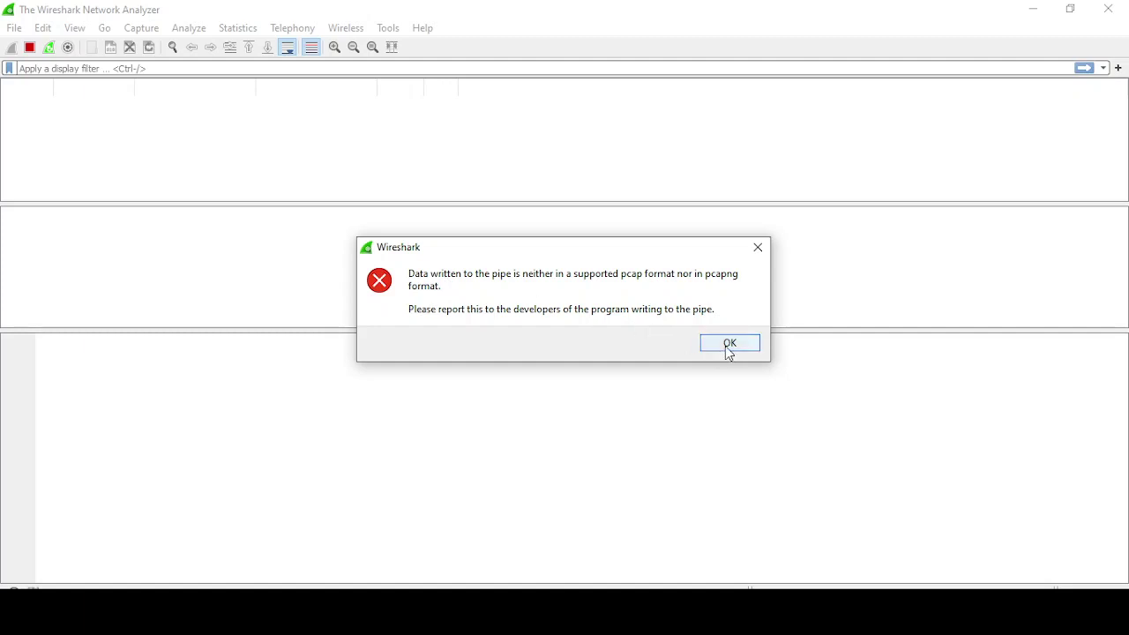
pyautogui.click(729, 344)
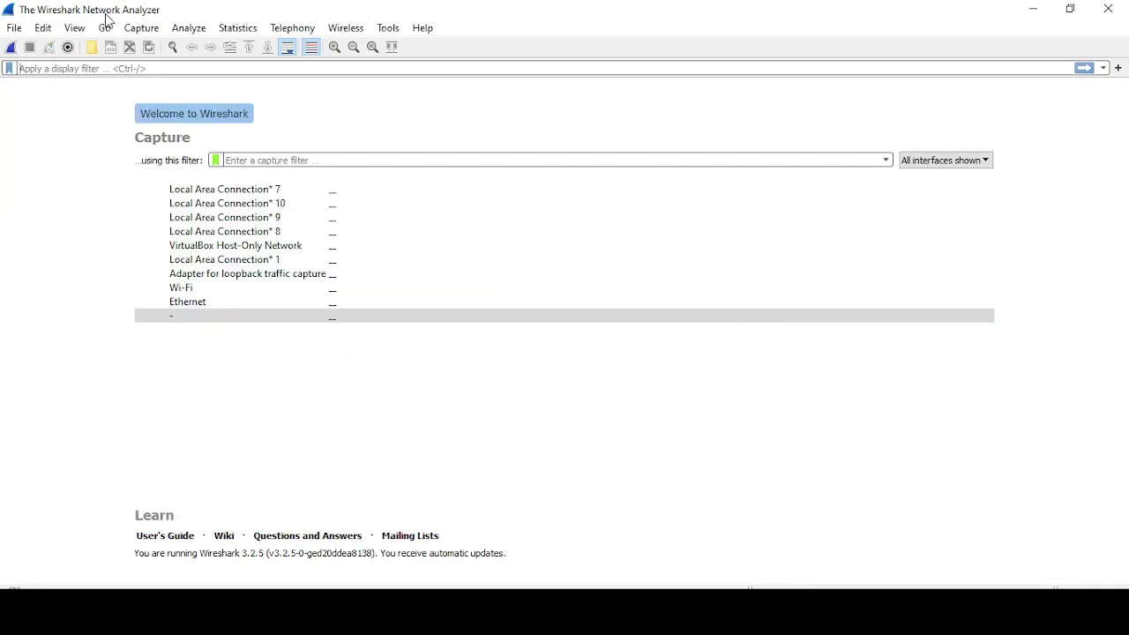
pyautogui.click(1108, 9)
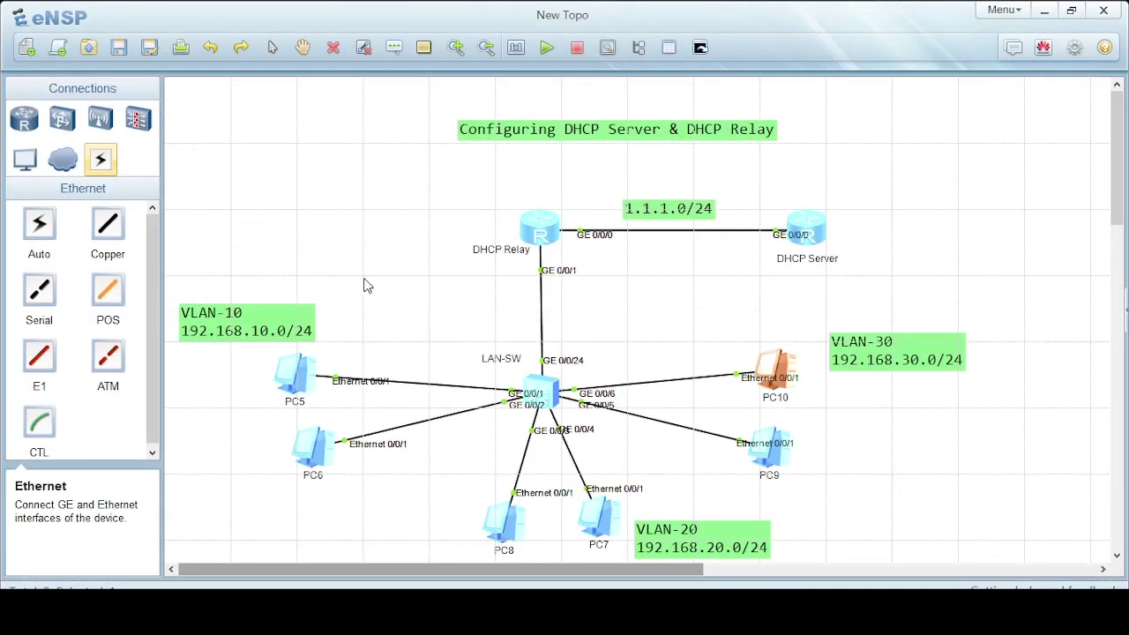
# - Verify with ipconfig that PC5 has 192.168.10.254, gateway 192.168.10.1
pyautogui.doubleClick(310, 379)
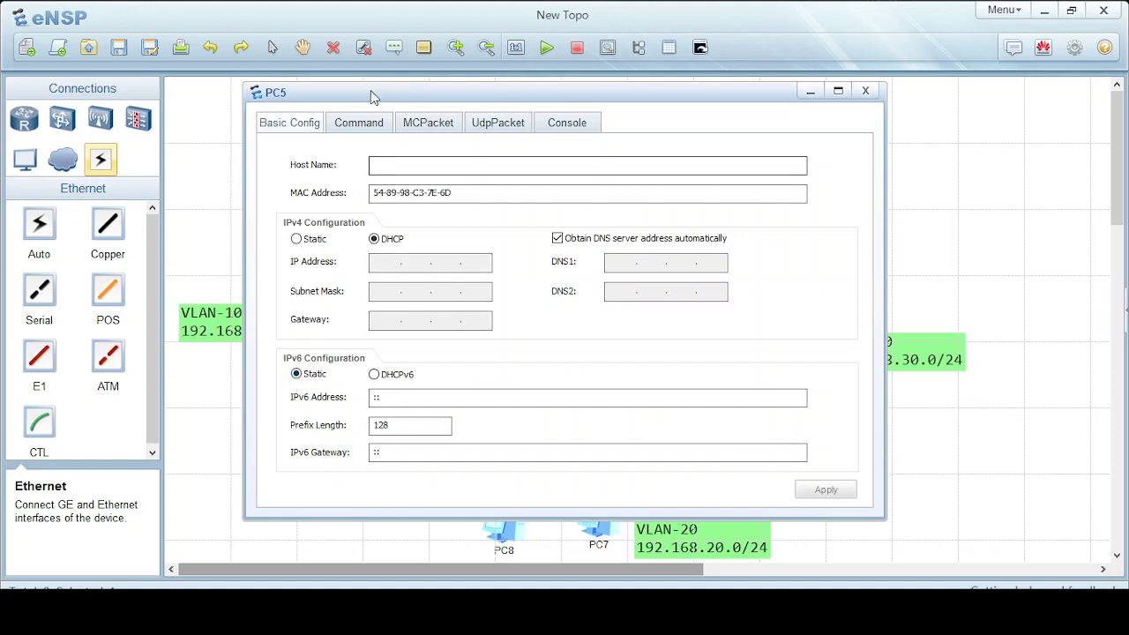
pyautogui.click(359, 122)
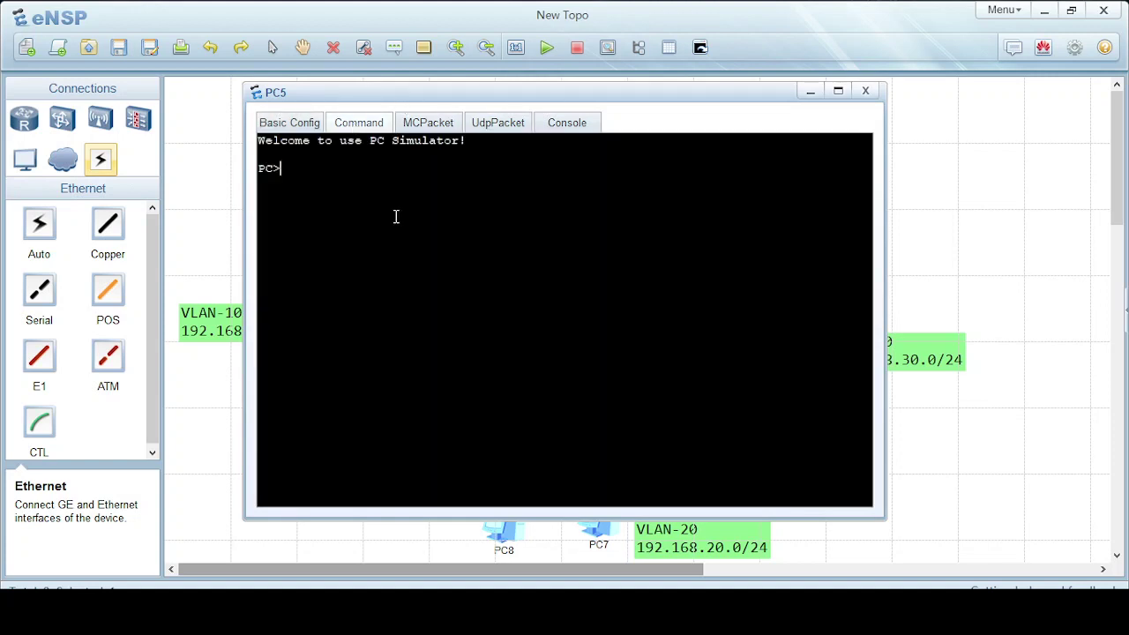
pyautogui.write('ipconfig')
pyautogui.press('Return')
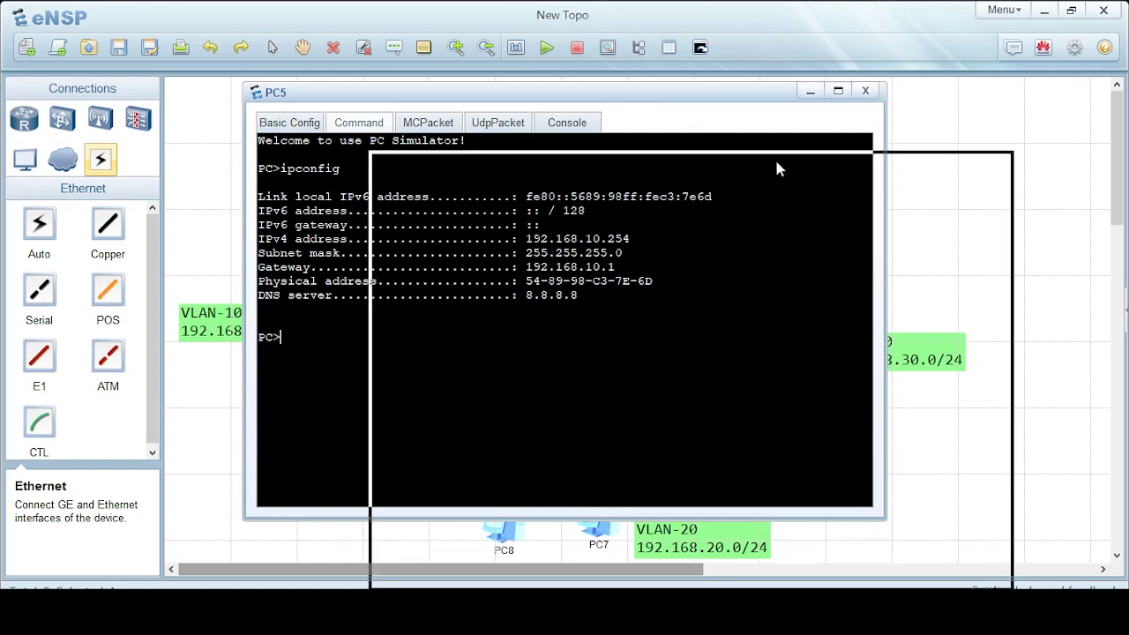
pyautogui.moveTo(895, 279); pyautogui.dragTo(888, 298)
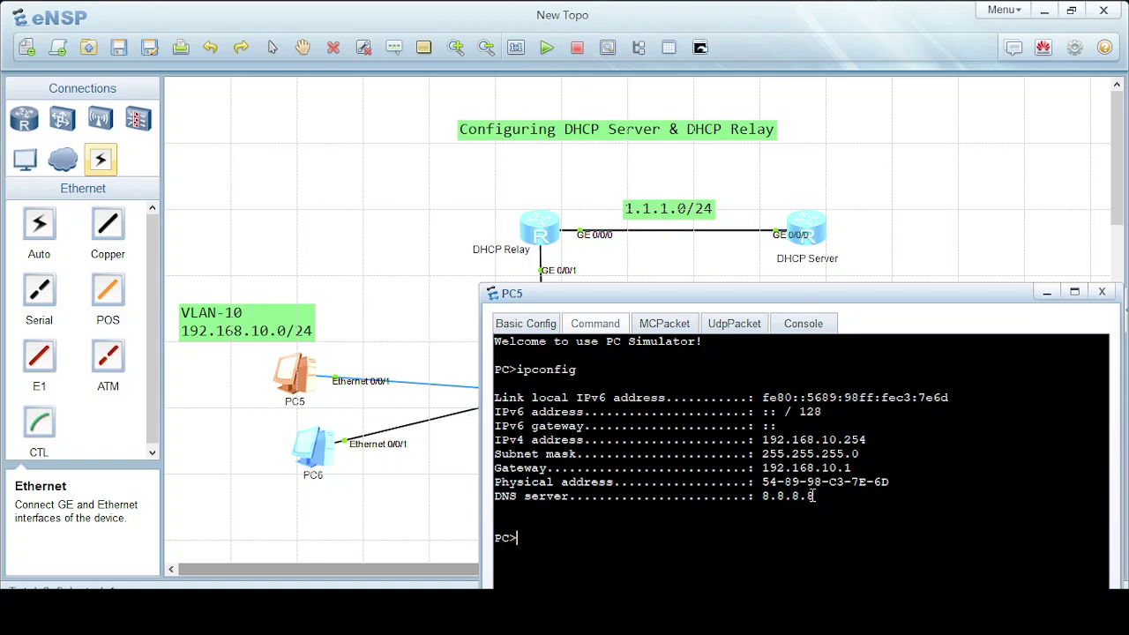
pyautogui.moveTo(859, 468); pyautogui.dragTo(766, 468)
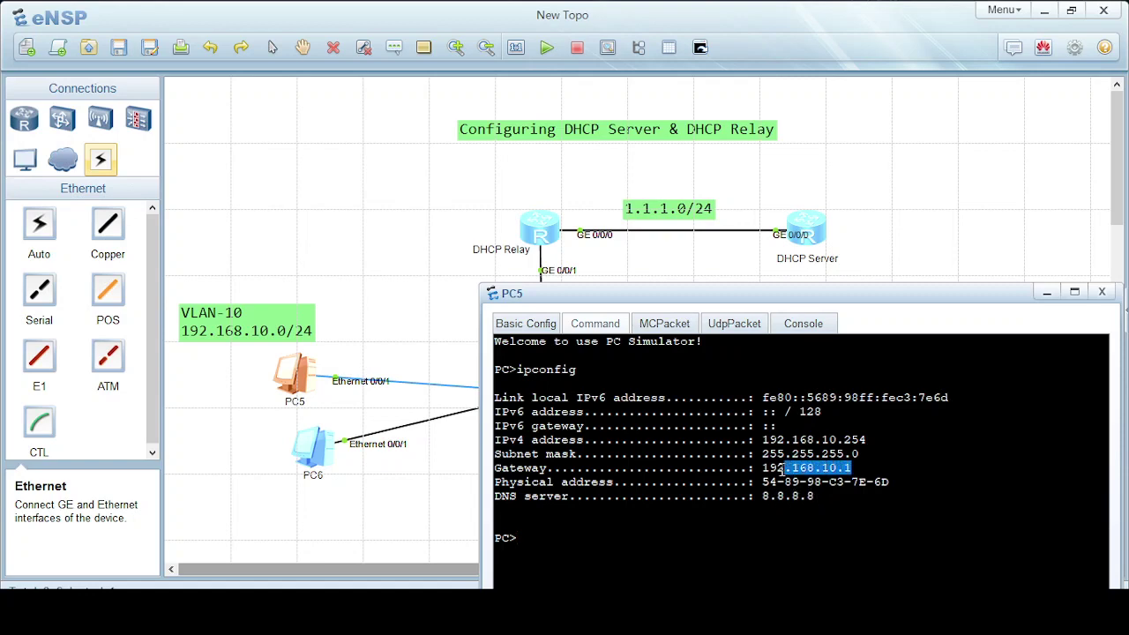
pyautogui.click(1102, 292)
# - Verify with ipconfig that PC6 received 192.168.10.253
pyautogui.doubleClick(309, 459)
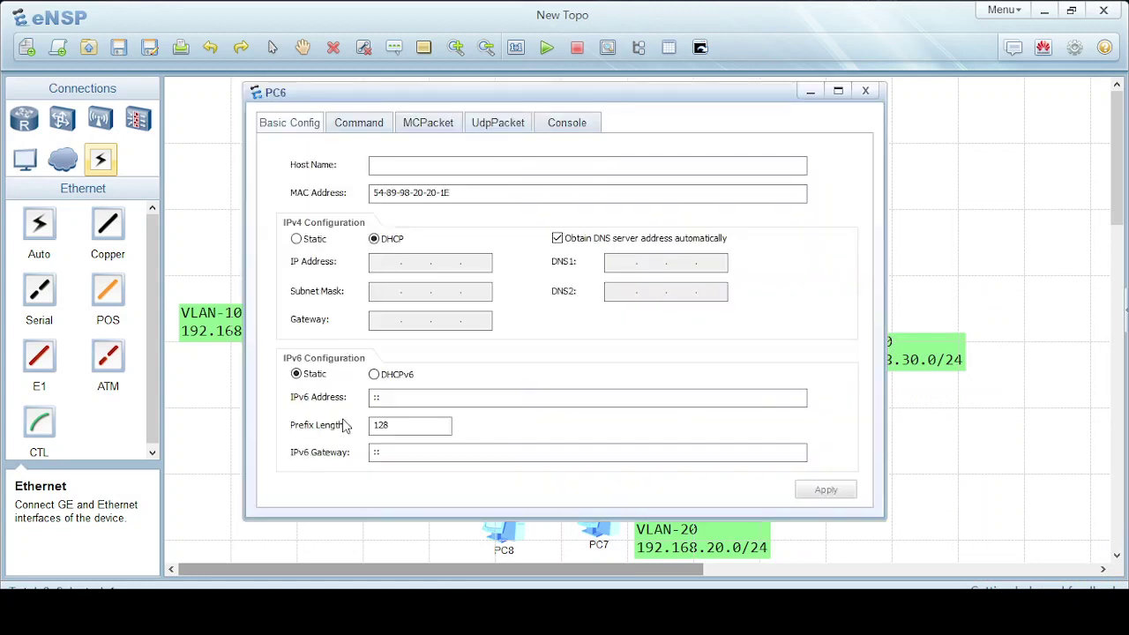
pyautogui.click(367, 126)
pyautogui.write('ip')
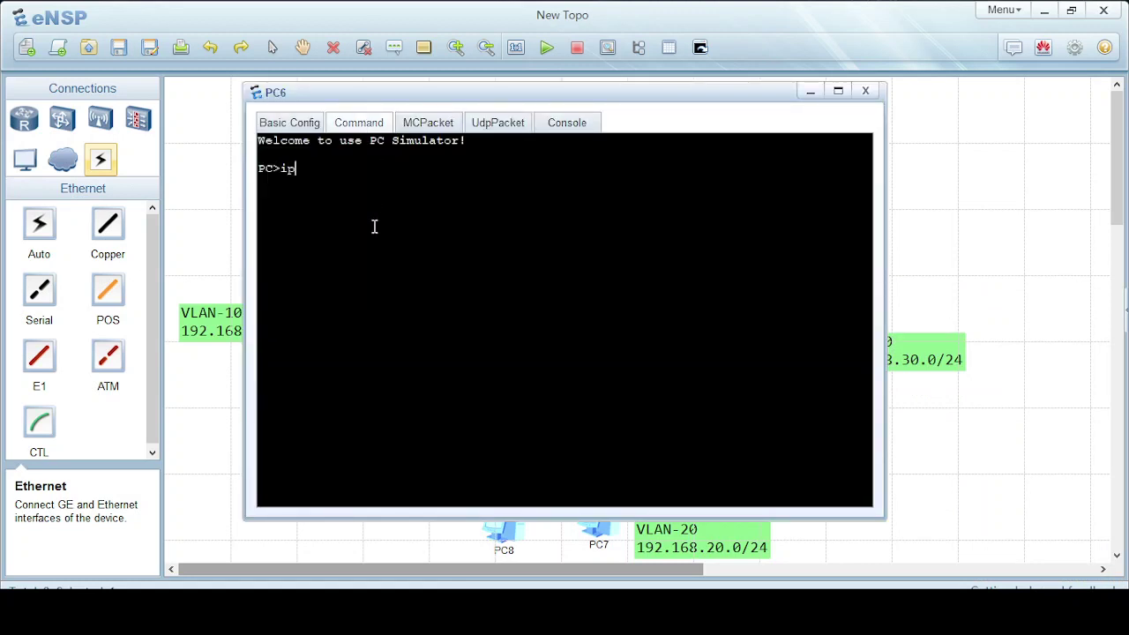
pyautogui.write('config')
pyautogui.press('Return')
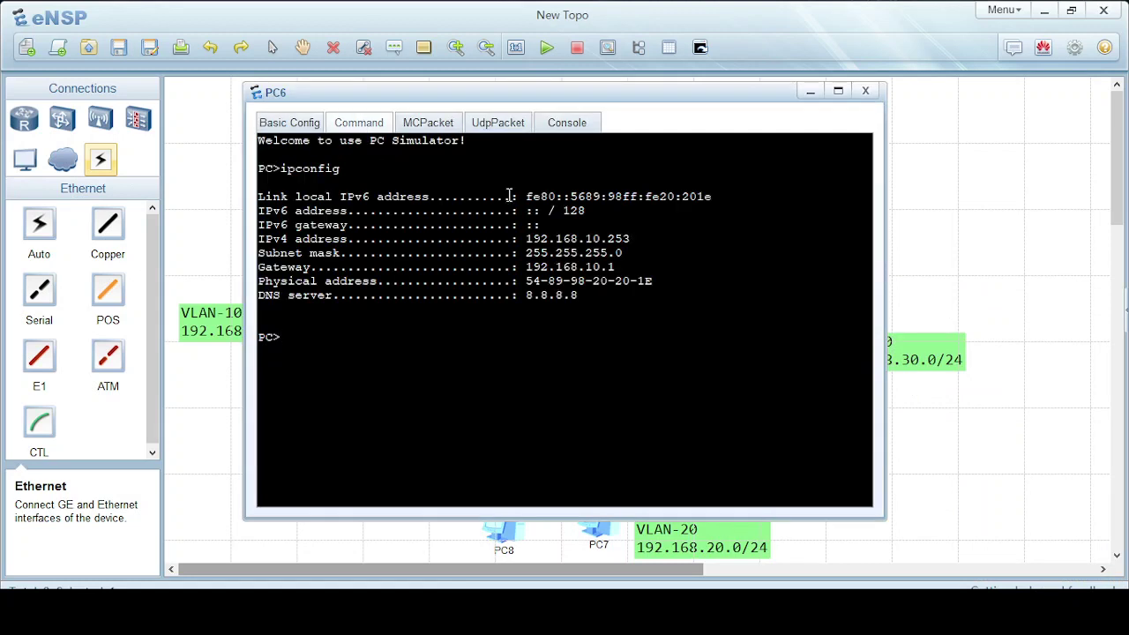
pyautogui.moveTo(608, 238); pyautogui.dragTo(632, 236)
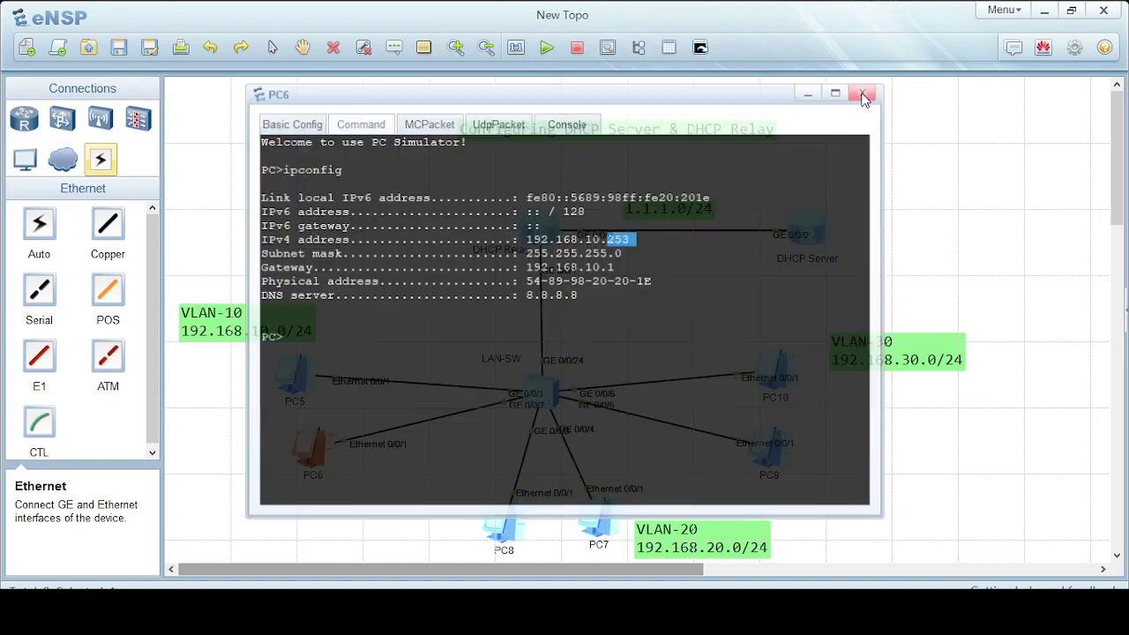
# - Verify with ipconfig that PC8 received 192.168.20.254
pyautogui.click(865, 90)
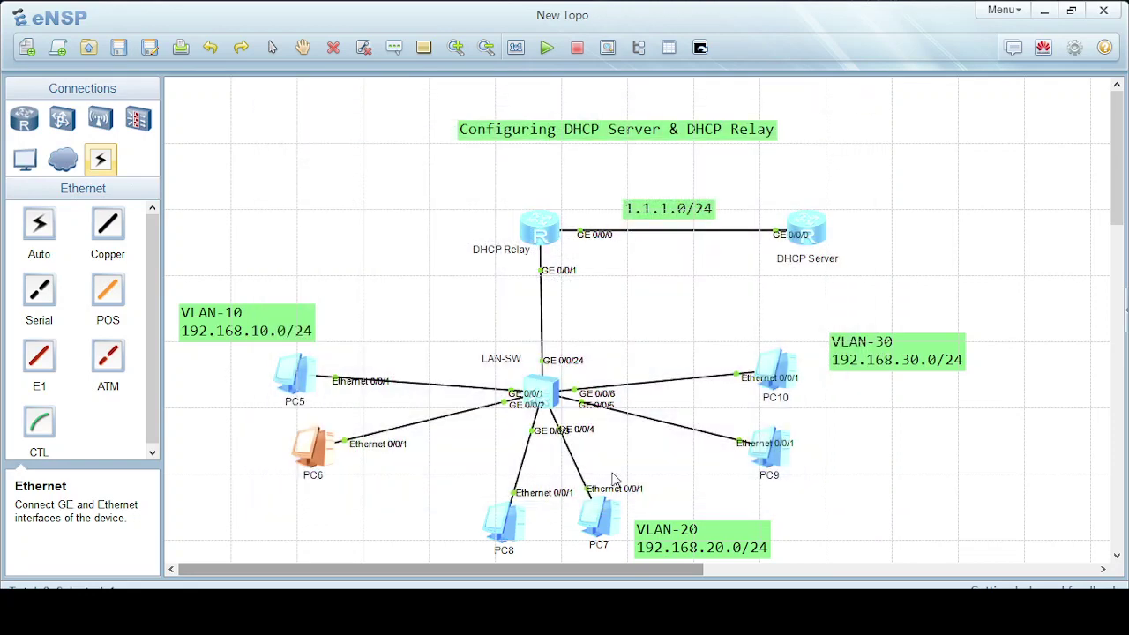
pyautogui.doubleClick(507, 530)
pyautogui.click(353, 124)
pyautogui.write('ip')
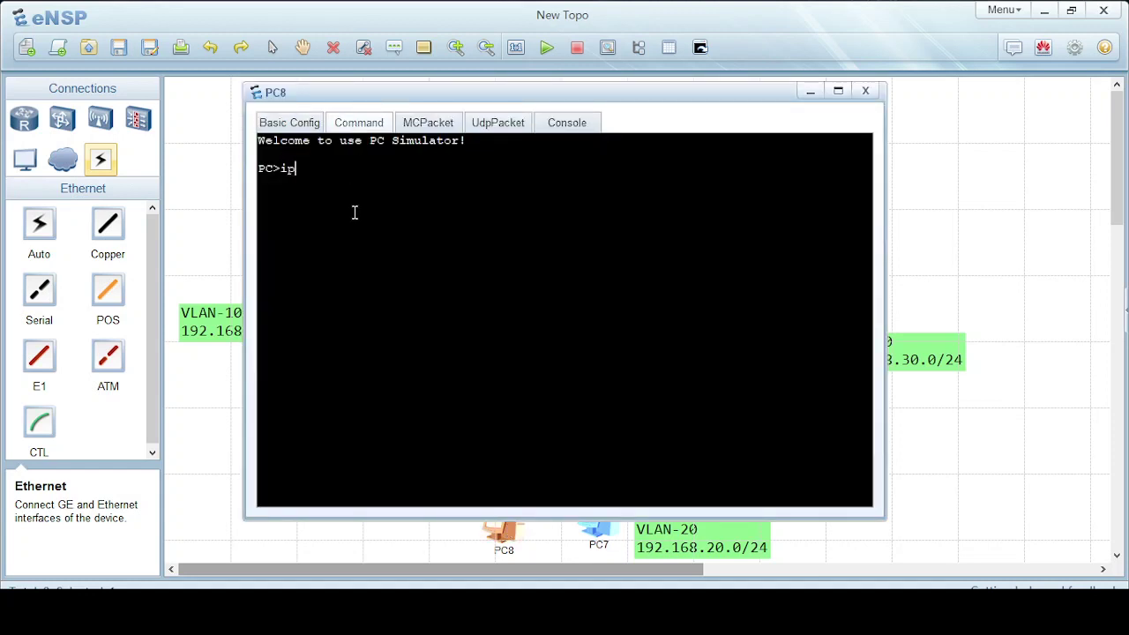
pyautogui.write('config')
pyautogui.press('Return')
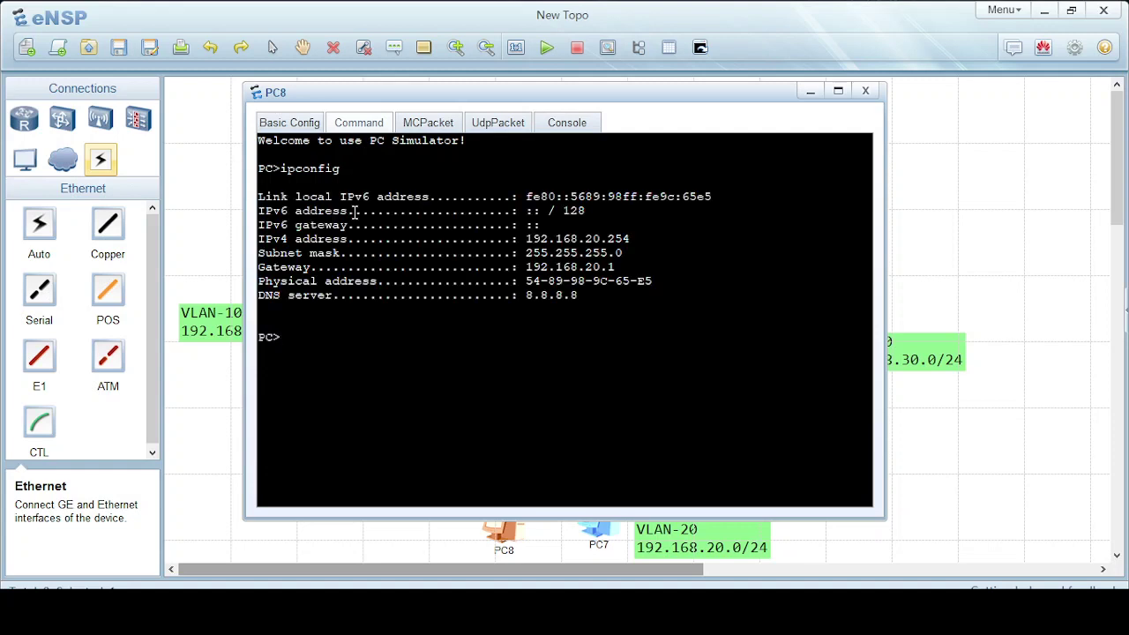
pyautogui.moveTo(585, 240)
pyautogui.mouseDown()
pyautogui.moveTo(630, 239)
pyautogui.moveTo(623, 267)
pyautogui.mouseUp()
pyautogui.click(650, 266)
pyautogui.click(865, 91)
# - Verify with ipconfig that PC7 received 192.168.20.253, gateway 192.168.20.1
pyautogui.doubleClick(617, 523)
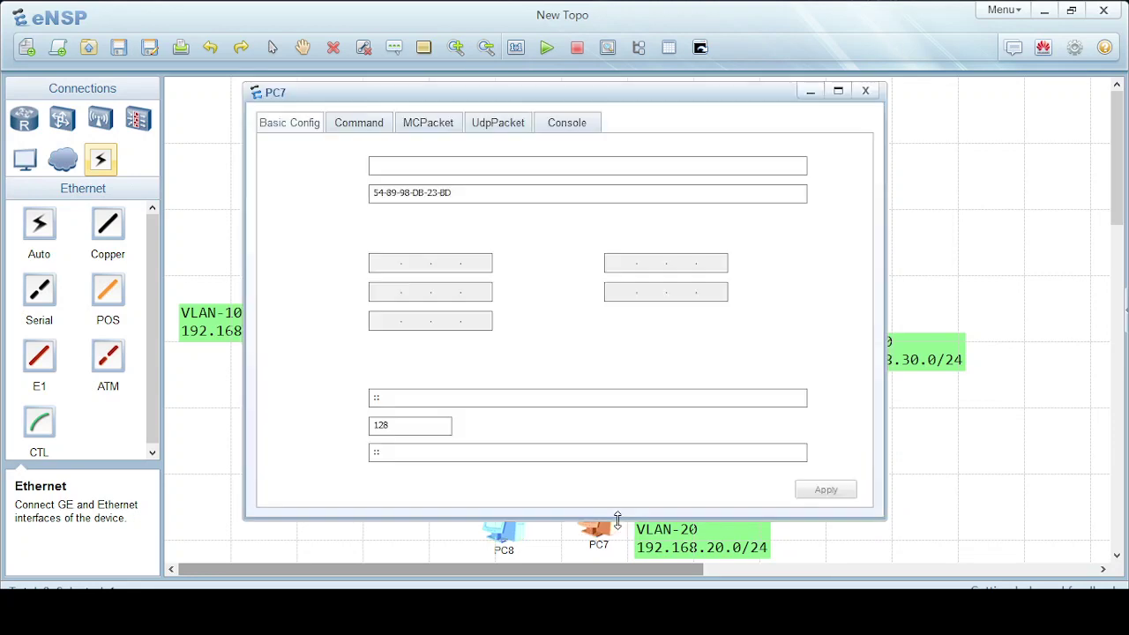
pyautogui.click(365, 122)
pyautogui.write('i')
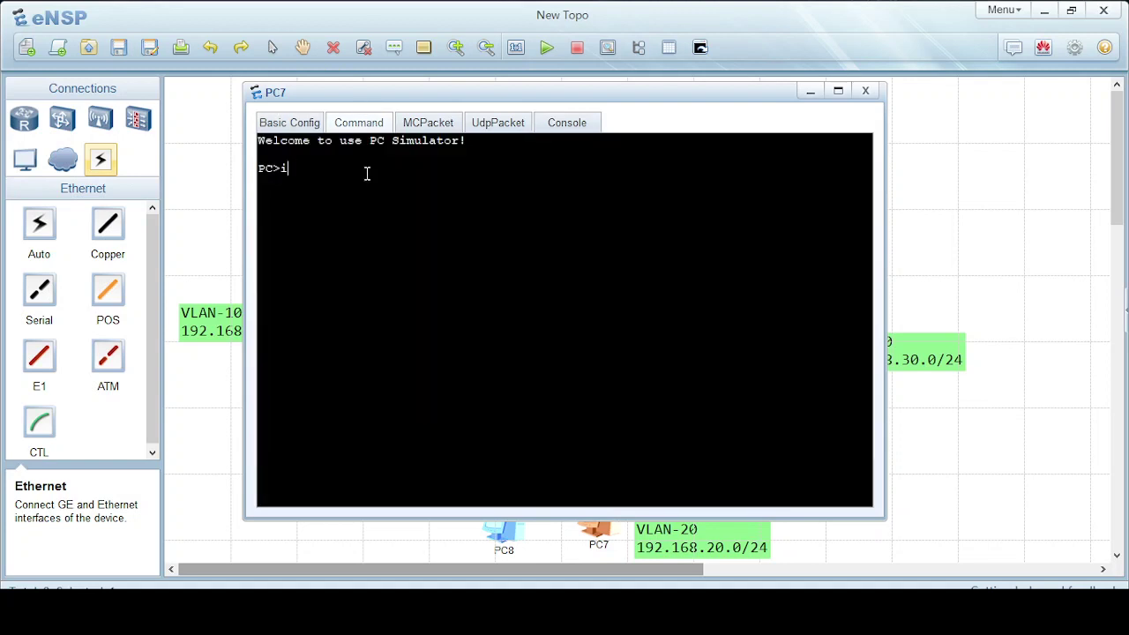
pyautogui.write('pconfig')
pyautogui.press('Return')
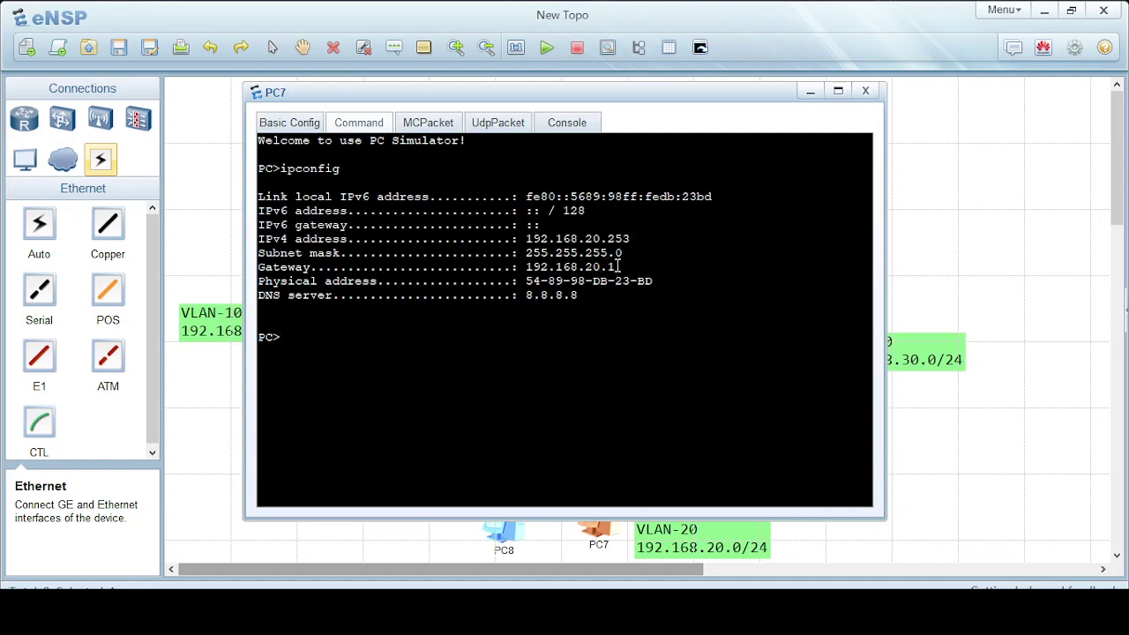
# - Verify with ipconfig that PC9 received 192.168.30.254 with DNS 8.8.8.8
pyautogui.click(865, 90)
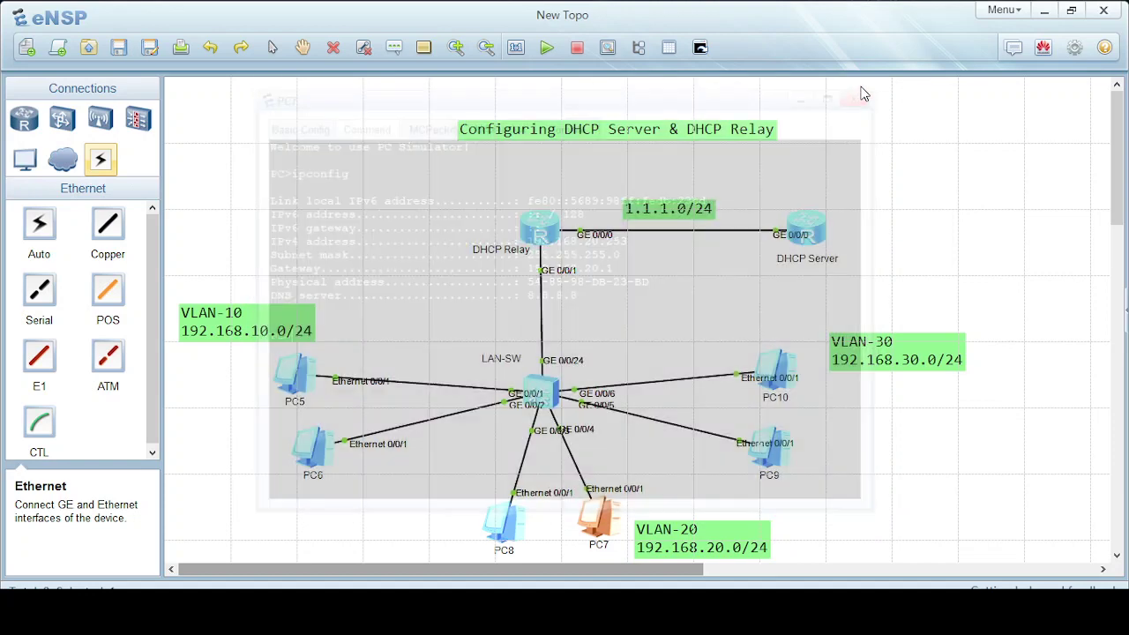
pyautogui.doubleClick(773, 453)
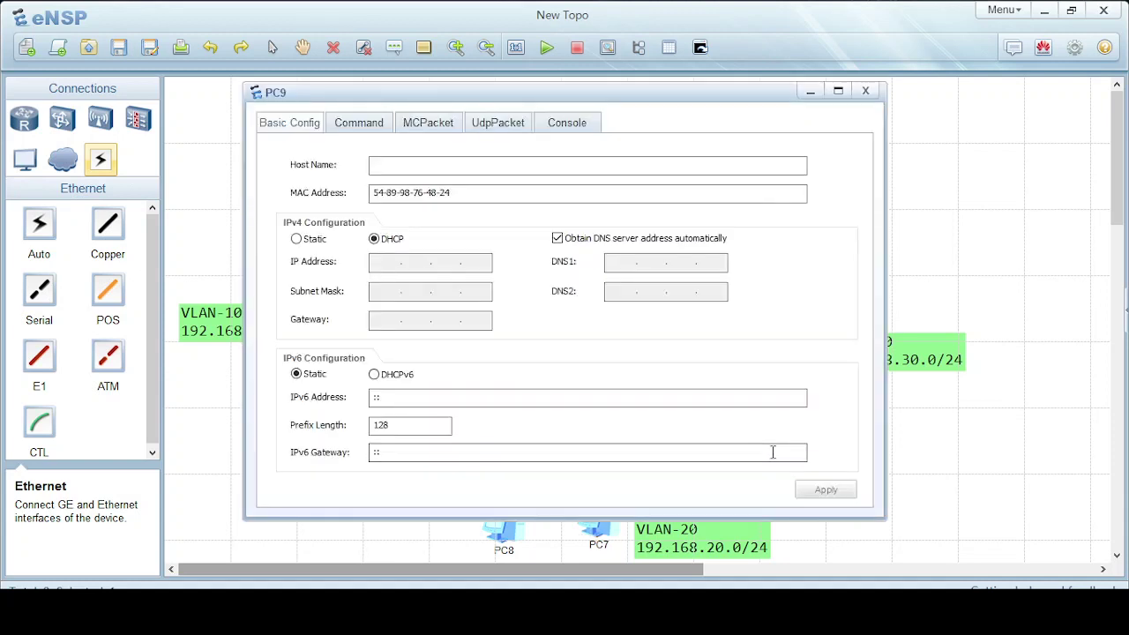
pyautogui.click(363, 124)
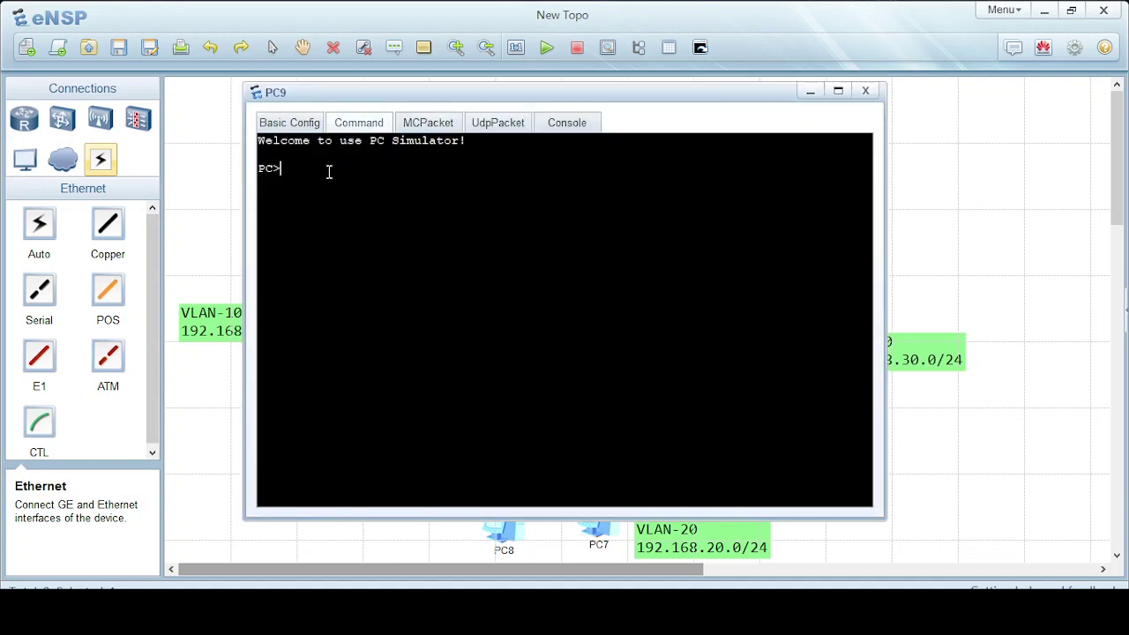
pyautogui.write('ipconfig')
pyautogui.press('Return')
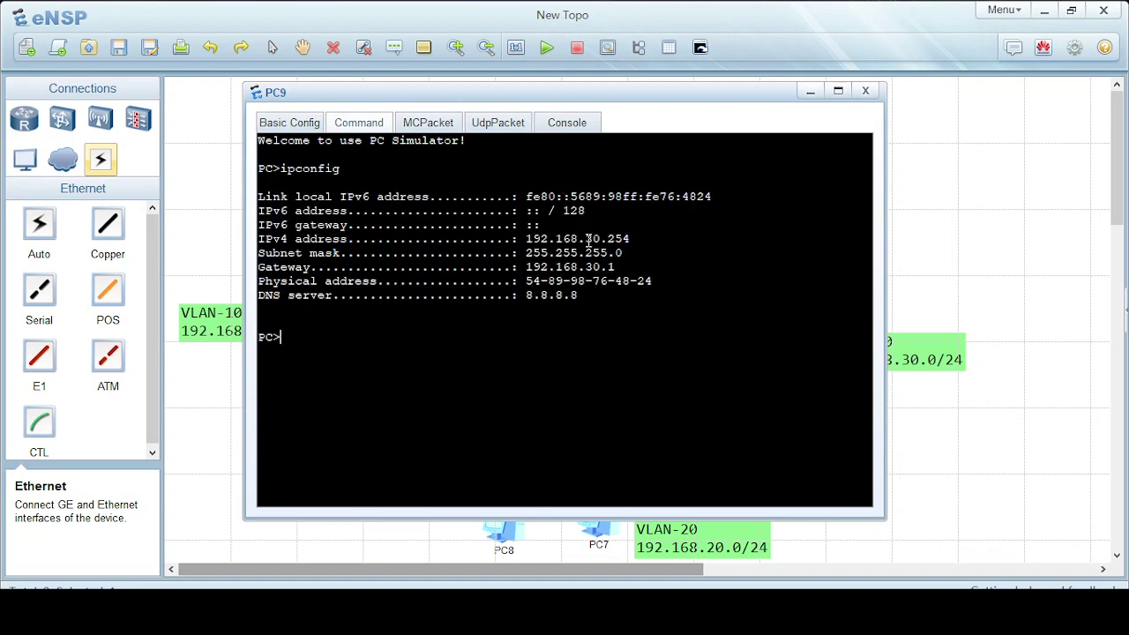
pyautogui.moveTo(746, 100); pyautogui.dragTo(672, 148)
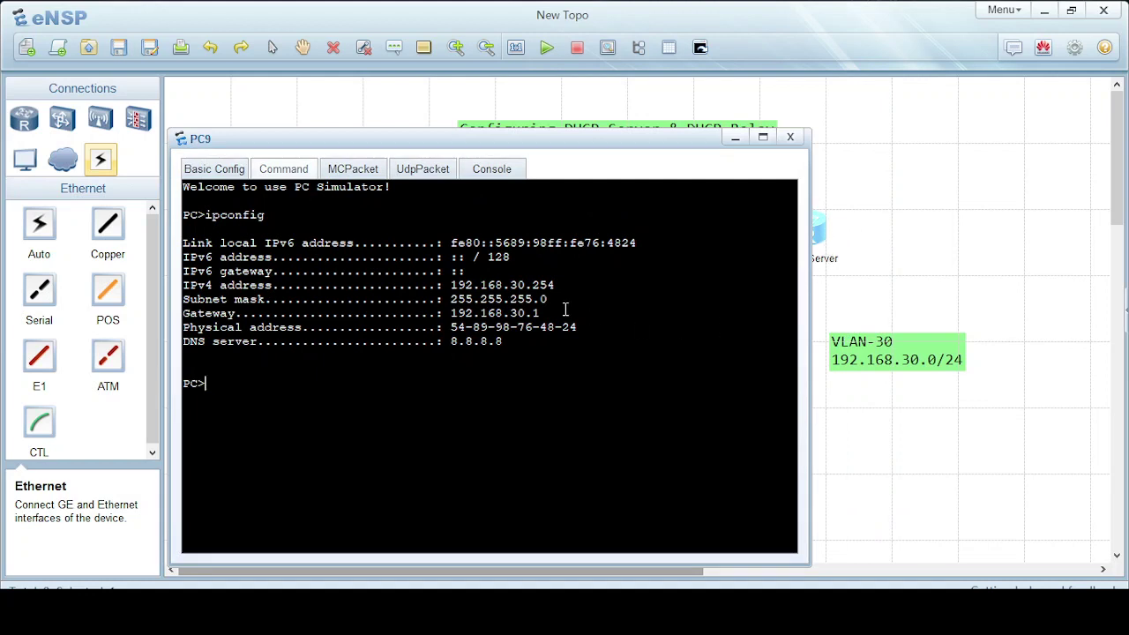
pyautogui.moveTo(516, 287); pyautogui.dragTo(556, 285)
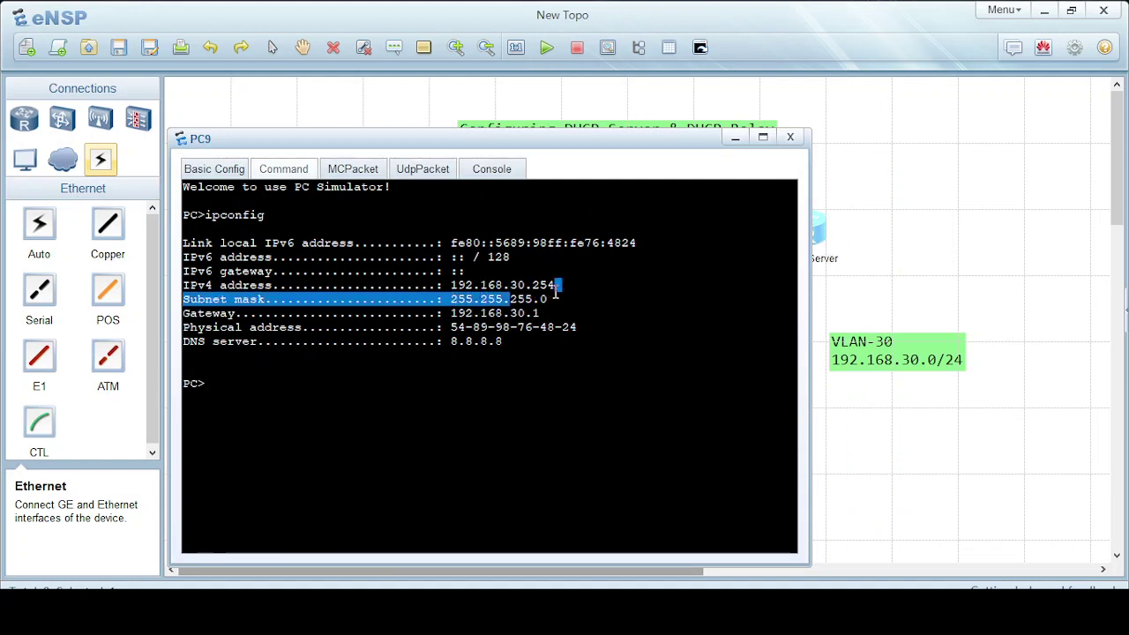
pyautogui.moveTo(544, 349); pyautogui.dragTo(507, 344)
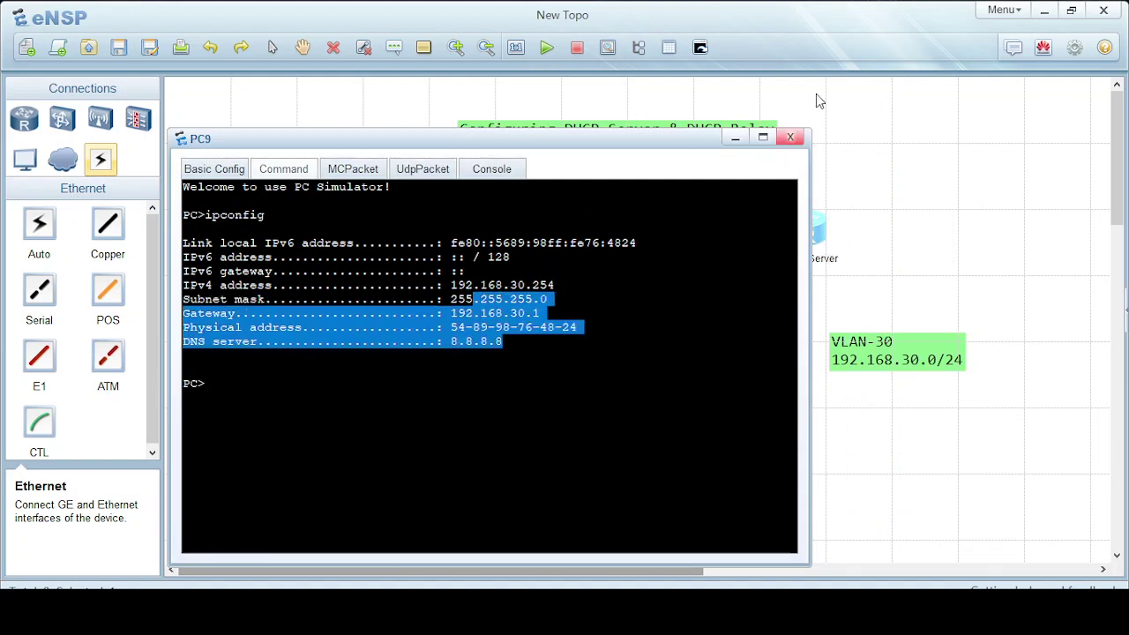
pyautogui.click(790, 138)
# - Verify with ipconfig that PC10 received 192.168.30.253, gateway 192.168.30.1
pyautogui.doubleClick(771, 370)
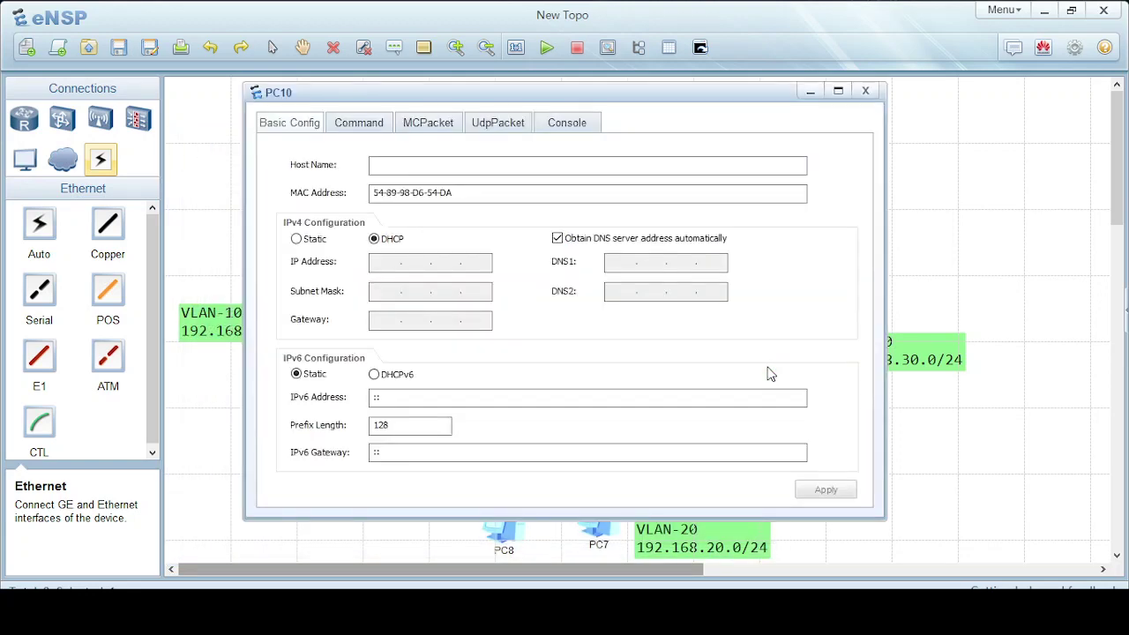
pyautogui.click(358, 124)
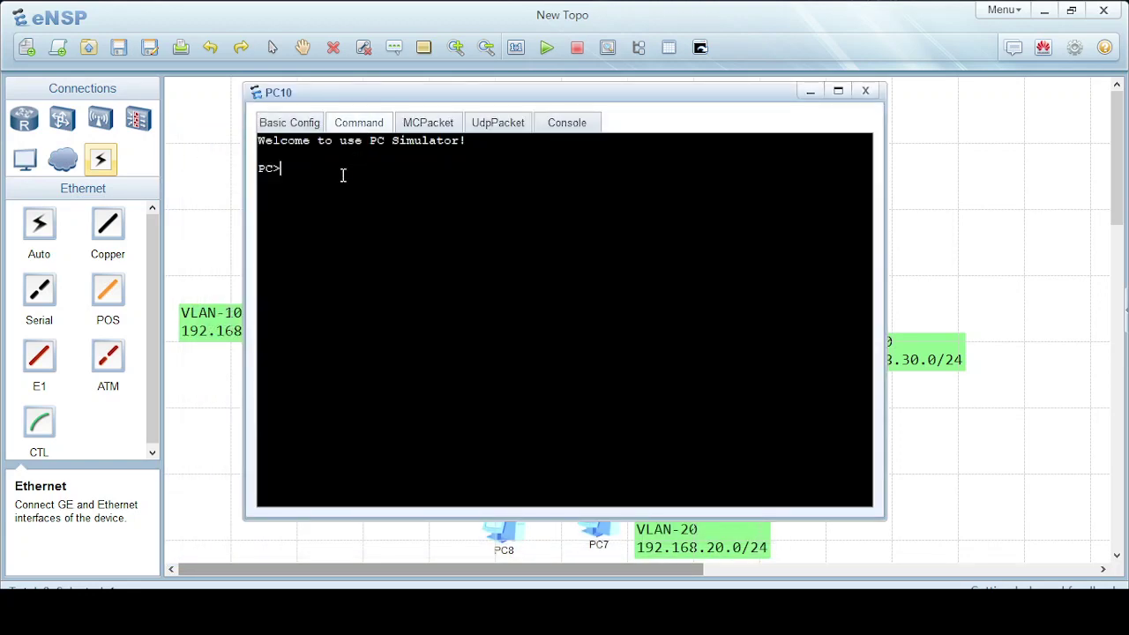
pyautogui.write('ipconfig')
pyautogui.press('Return')
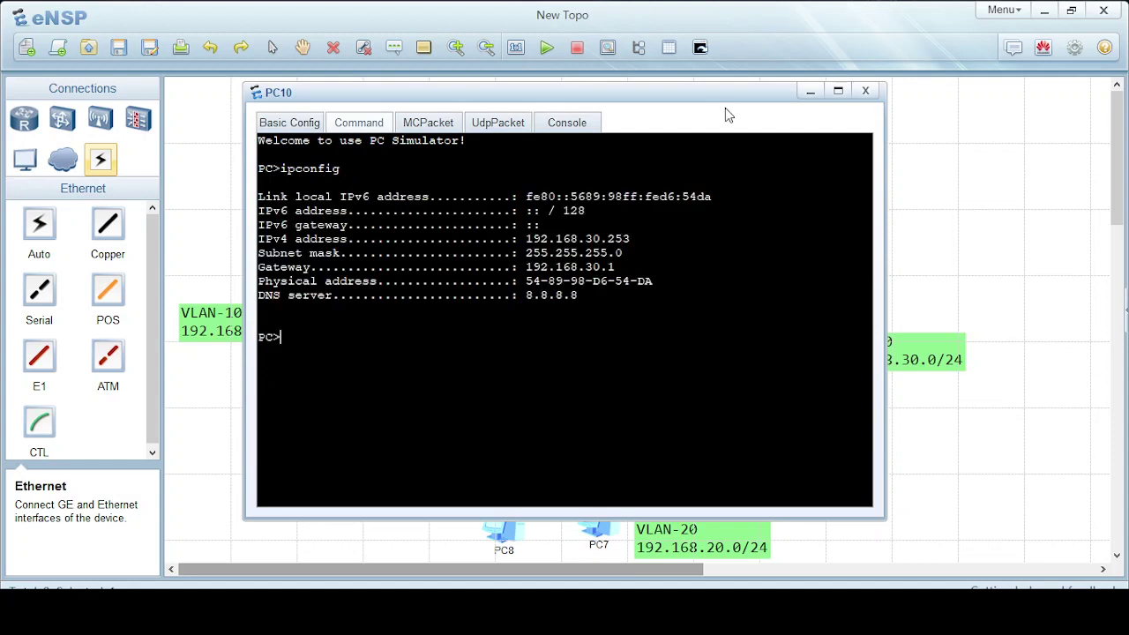
pyautogui.click(866, 91)
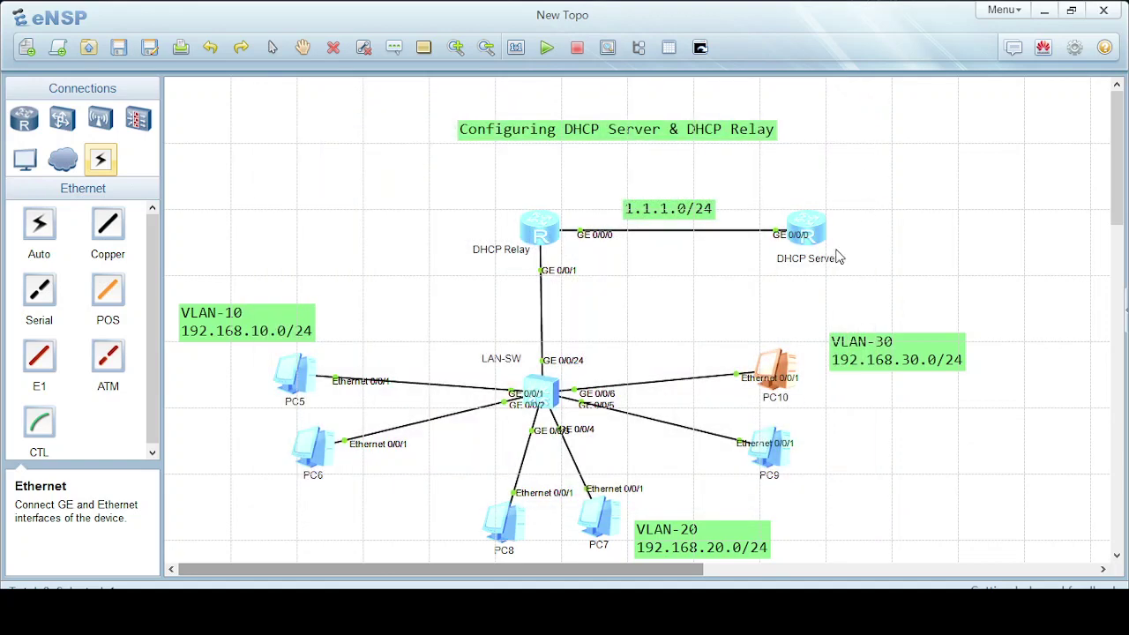